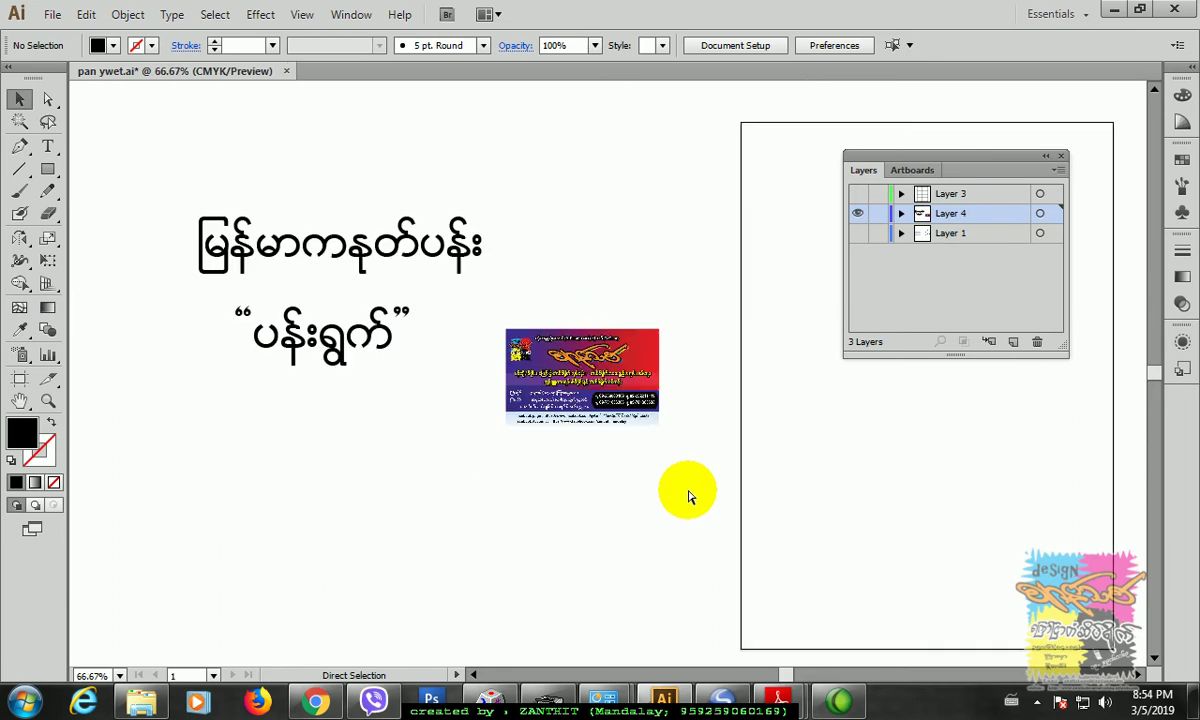
# Step: Create a 4 in by 5.5 in rectangular grid with 3 horizontal dividers and 1 vertical divider beside the text
pyautogui.moveTo(354, 431); pyautogui.dragTo(630, 428)
pyautogui.moveTo(420, 468); pyautogui.dragTo(544, 480)
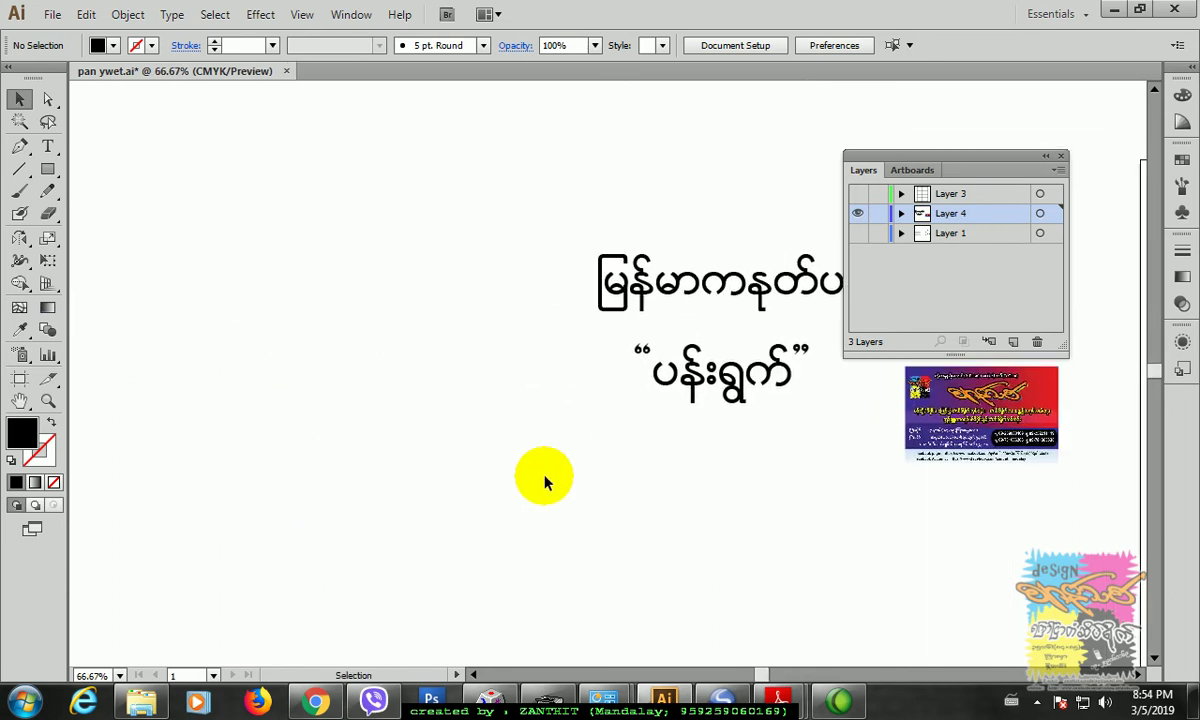
pyautogui.click(47, 169)
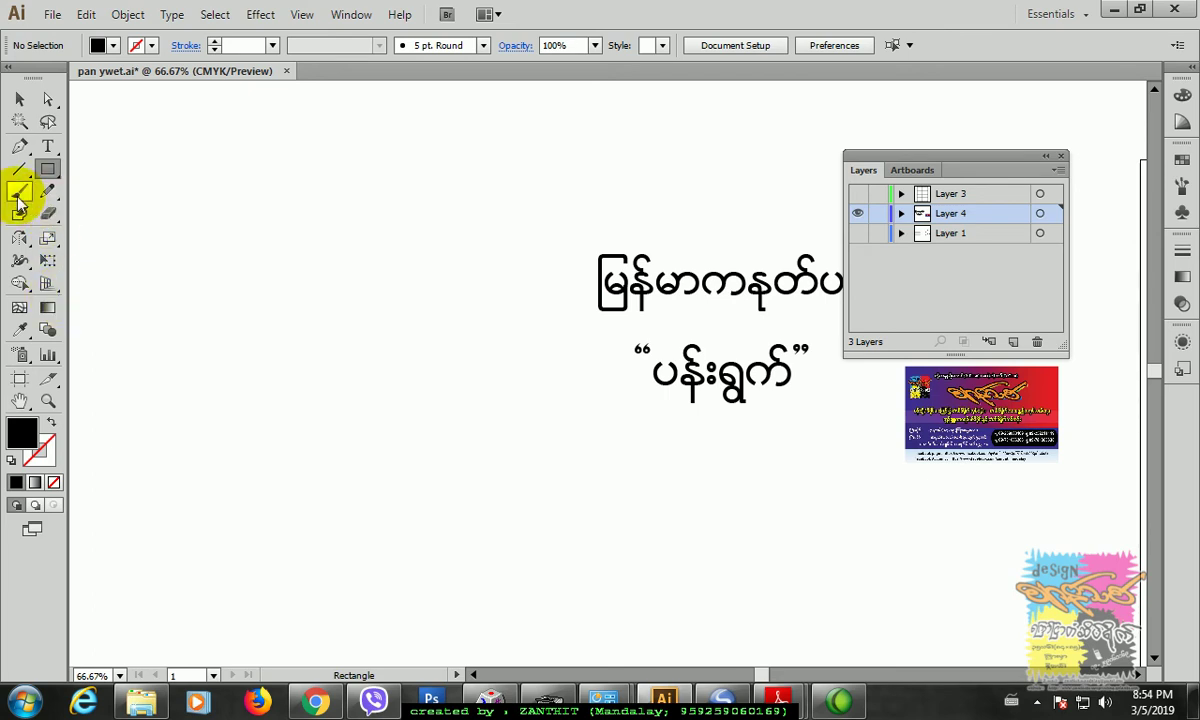
pyautogui.moveTo(19, 168); pyautogui.dragTo(132, 240)
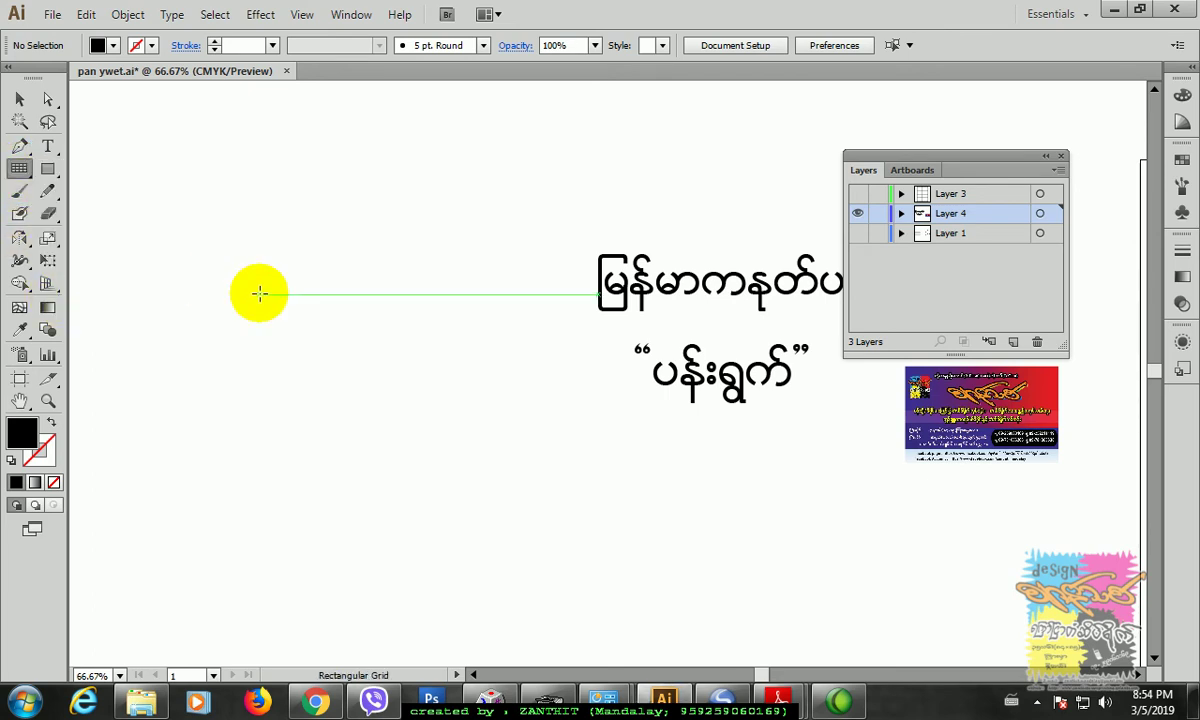
pyautogui.click(259, 284)
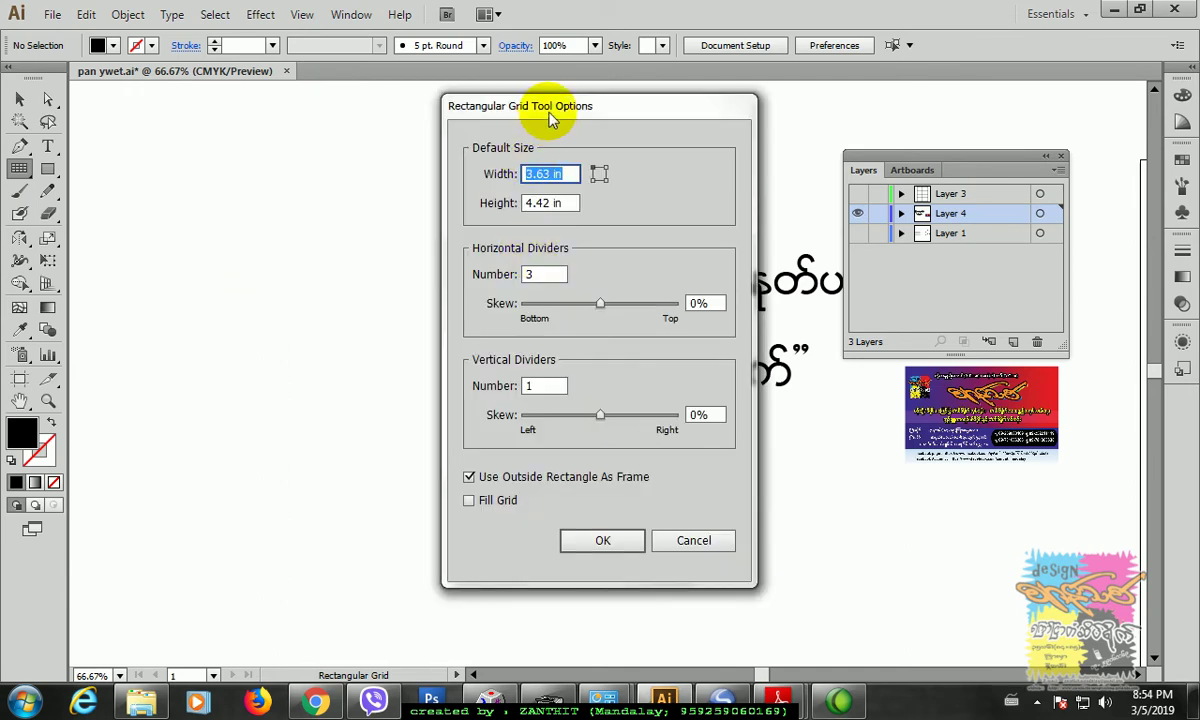
pyautogui.moveTo(549, 102); pyautogui.dragTo(621, 102)
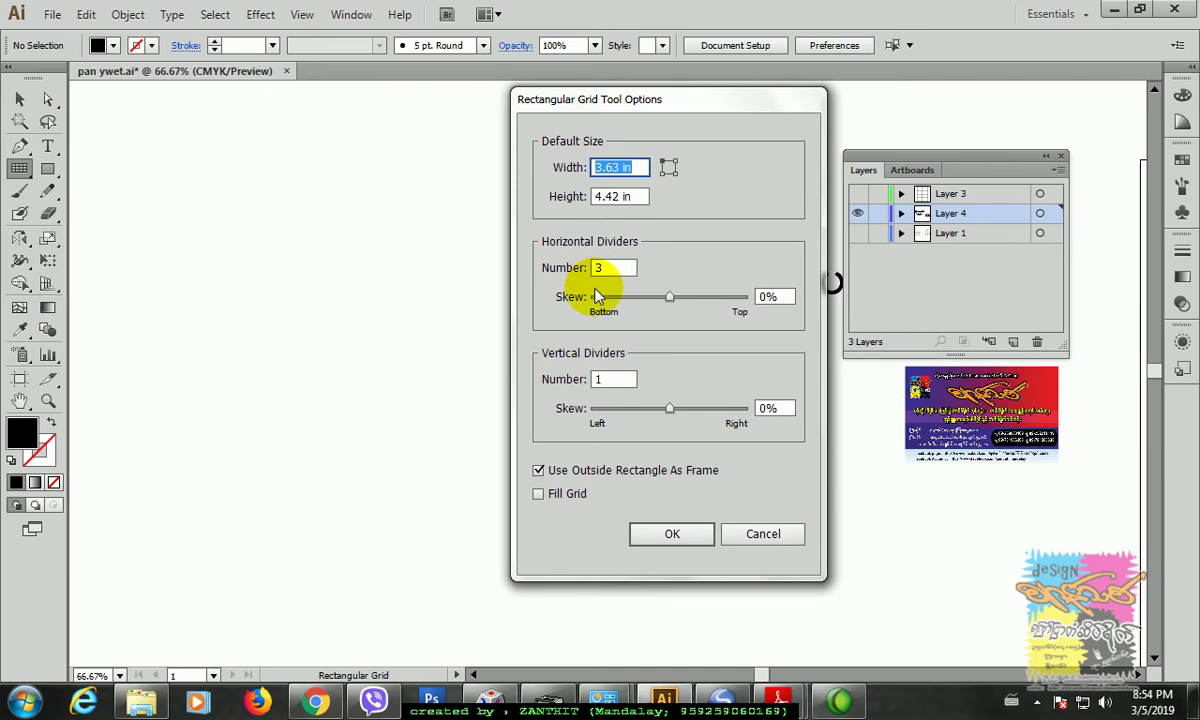
pyautogui.moveTo(685, 112); pyautogui.dragTo(716, 118)
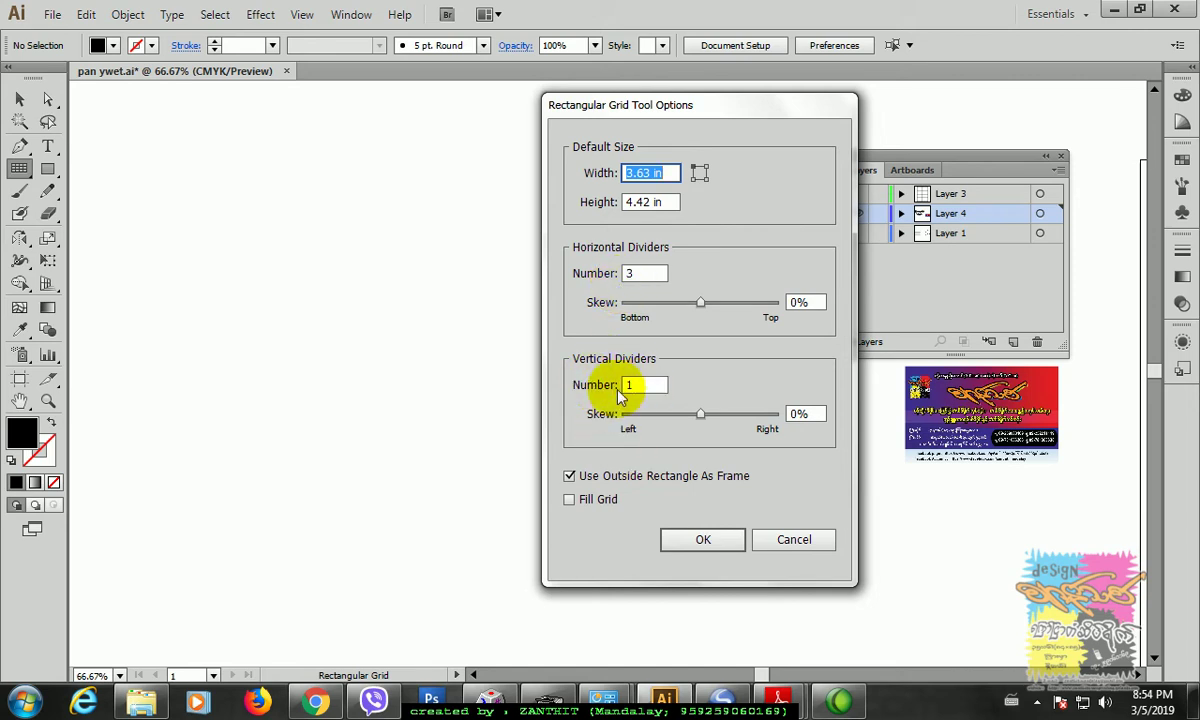
pyautogui.moveTo(650, 174); pyautogui.dragTo(584, 200)
pyautogui.write('4')
pyautogui.write('5.5')
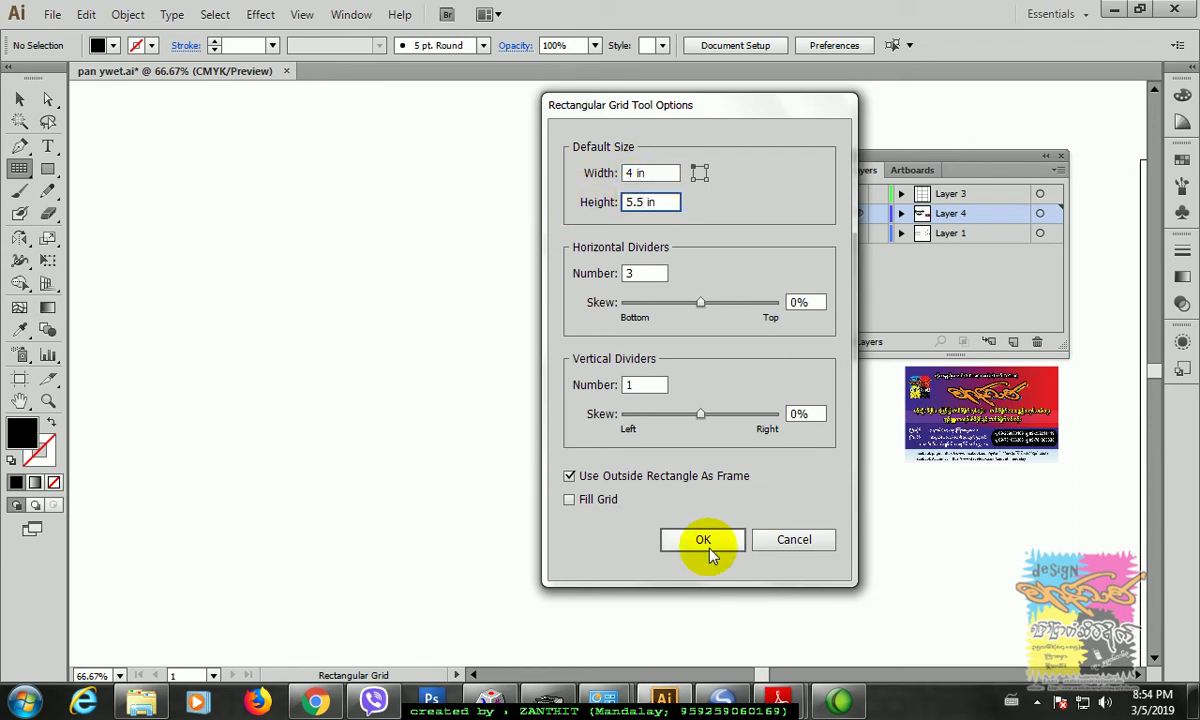
pyautogui.click(707, 541)
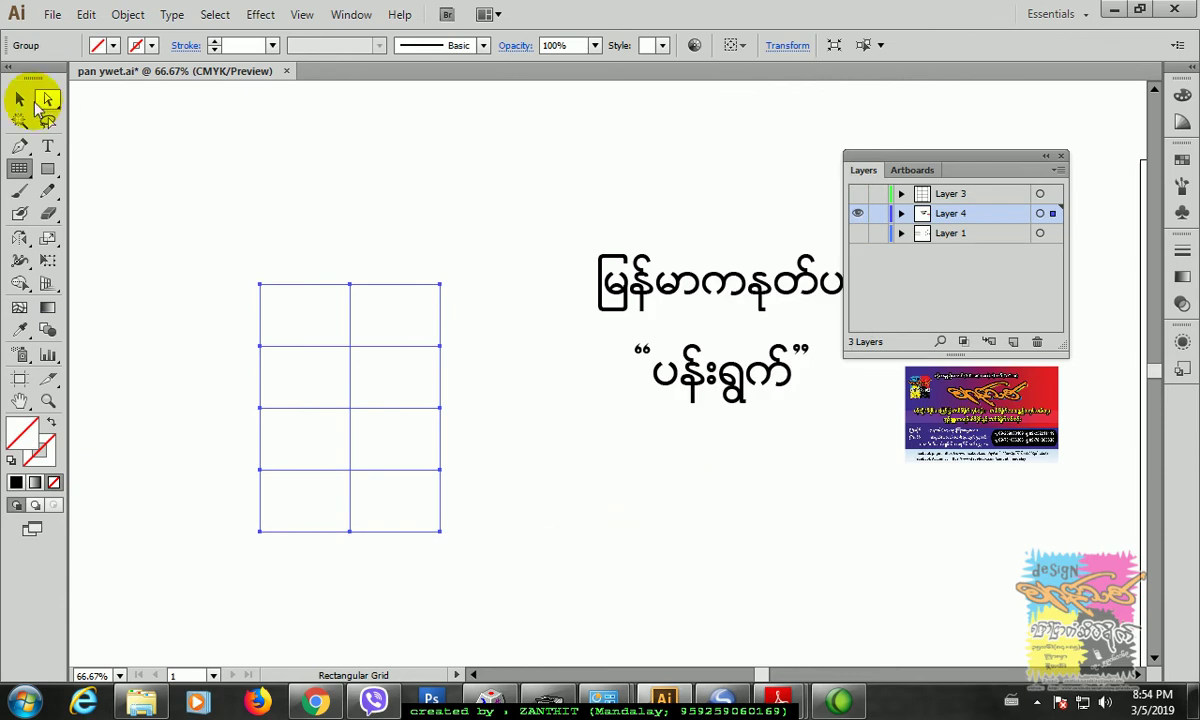
# Step: Give the grid a 1 pt green stroke and move it slightly up and to the right
pyautogui.click(214, 41)
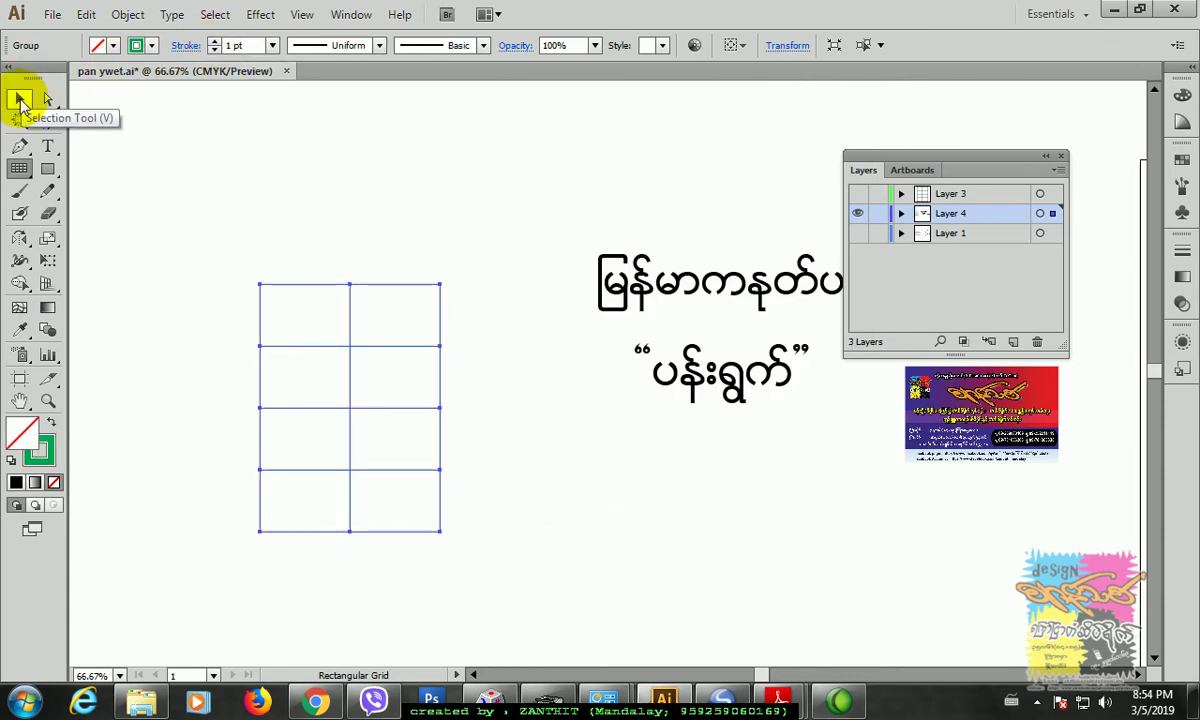
pyautogui.click(20, 99)
pyautogui.click(308, 192)
pyautogui.moveTo(375, 351); pyautogui.dragTo(405, 295)
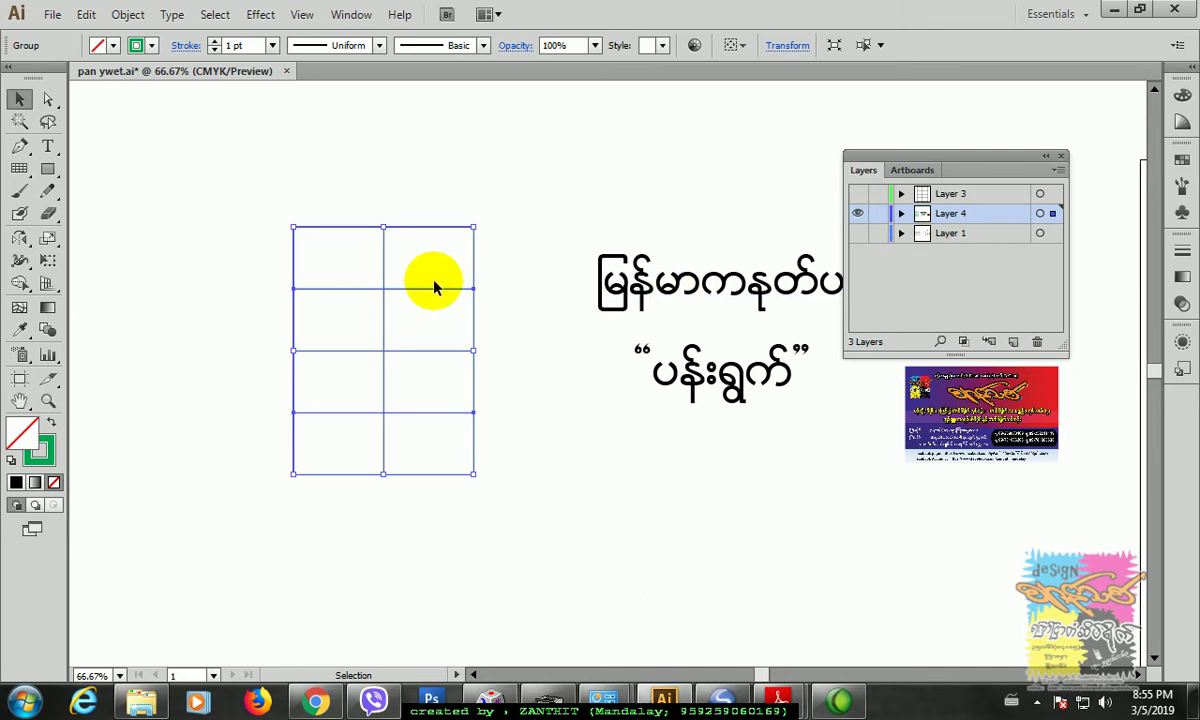
pyautogui.click(584, 367)
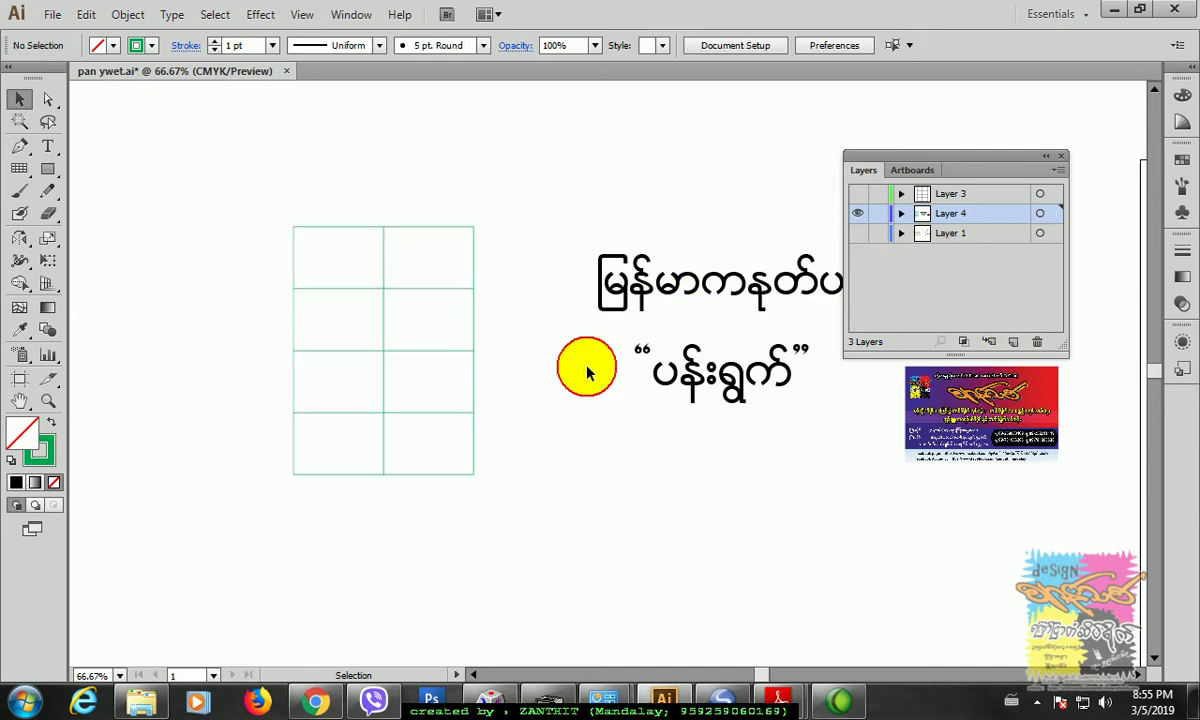
pyautogui.click(425, 290)
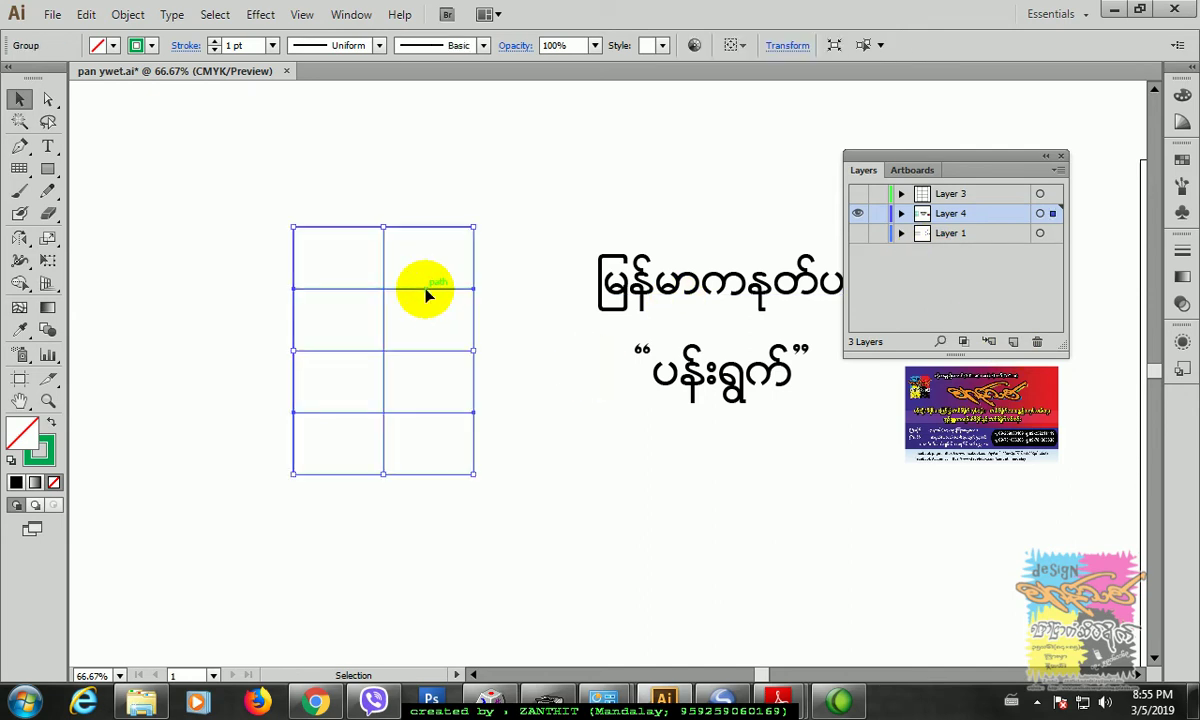
# Step: Rename Layer 4 as grid and lock it
pyautogui.doubleClick(955, 213)
pyautogui.click(616, 421)
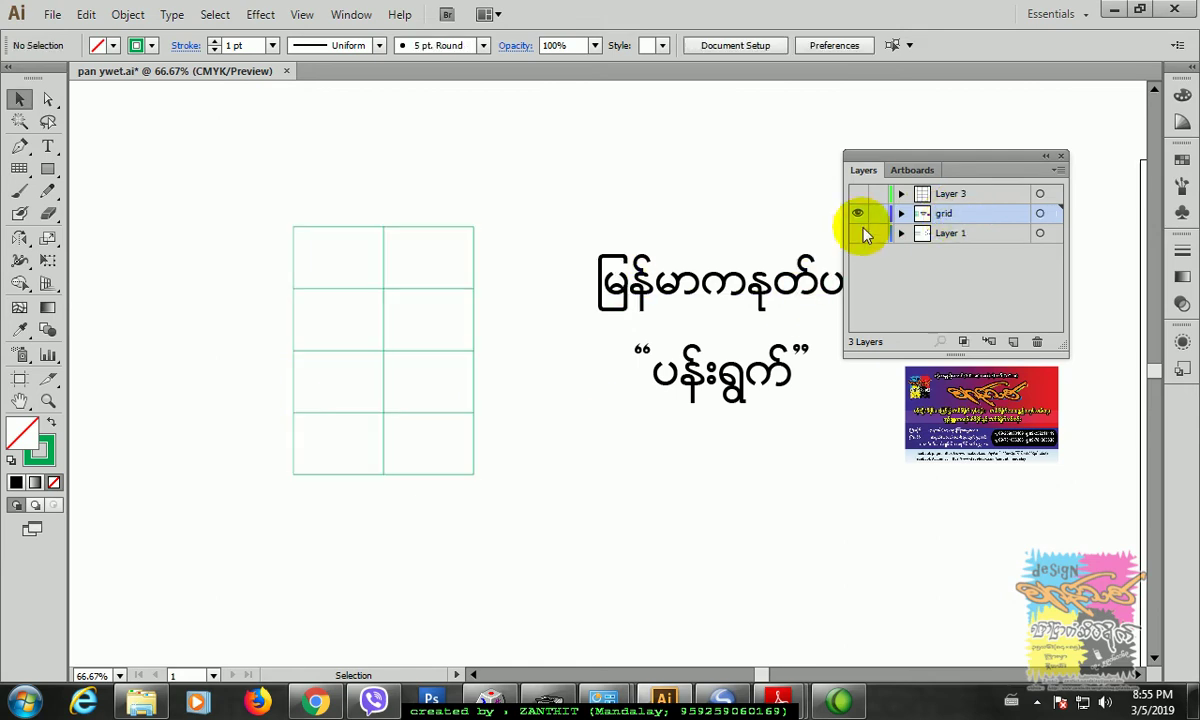
pyautogui.click(877, 213)
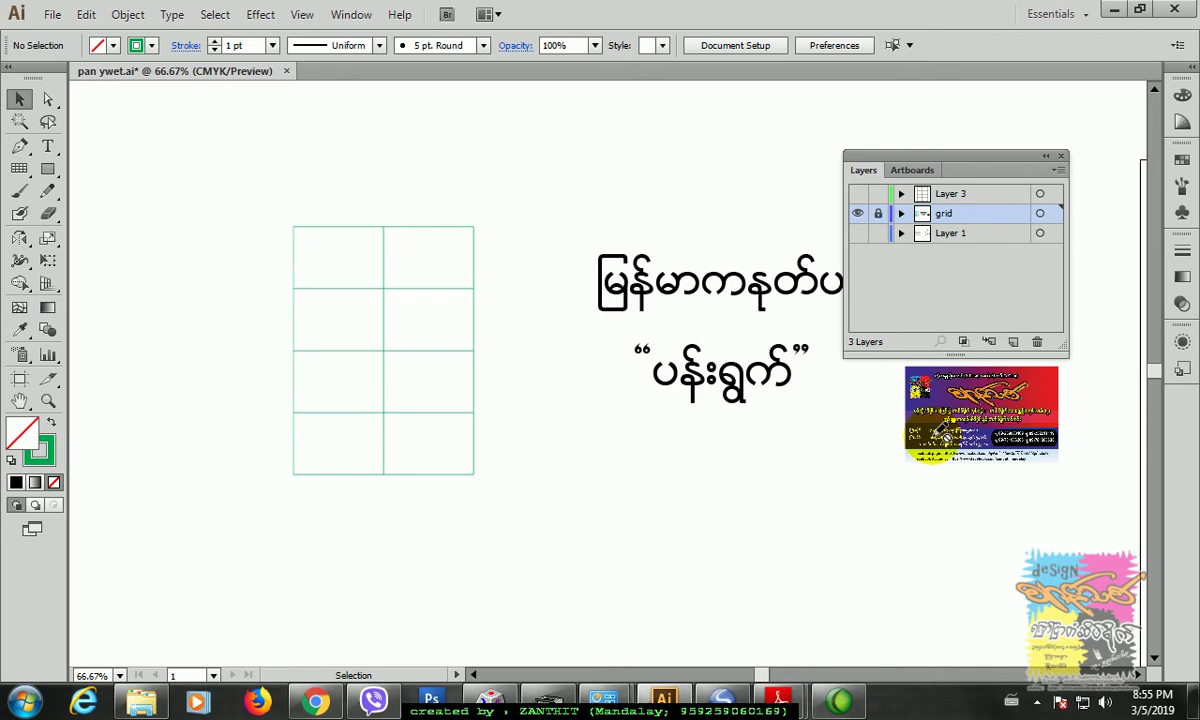
# Step: Add a new layer above the grid layer and start a Pen path at the top of the grid's centre line
pyautogui.click(657, 532)
pyautogui.hotkey('ctrl', '1')
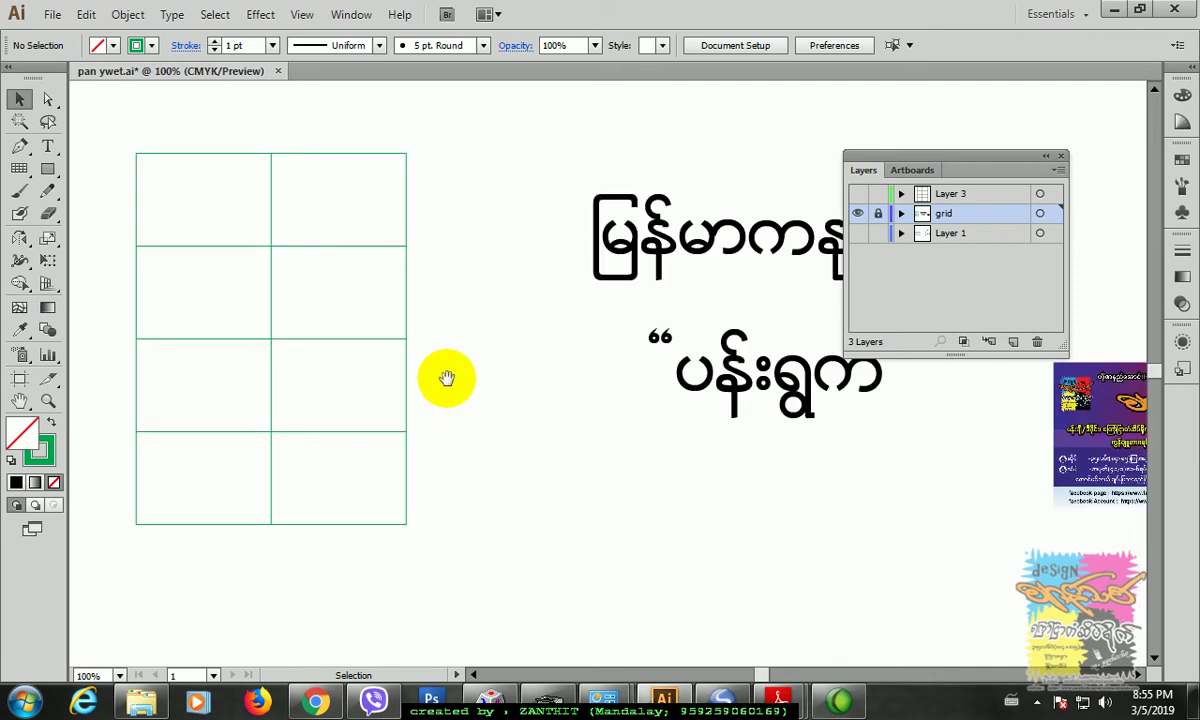
pyautogui.click(1012, 348)
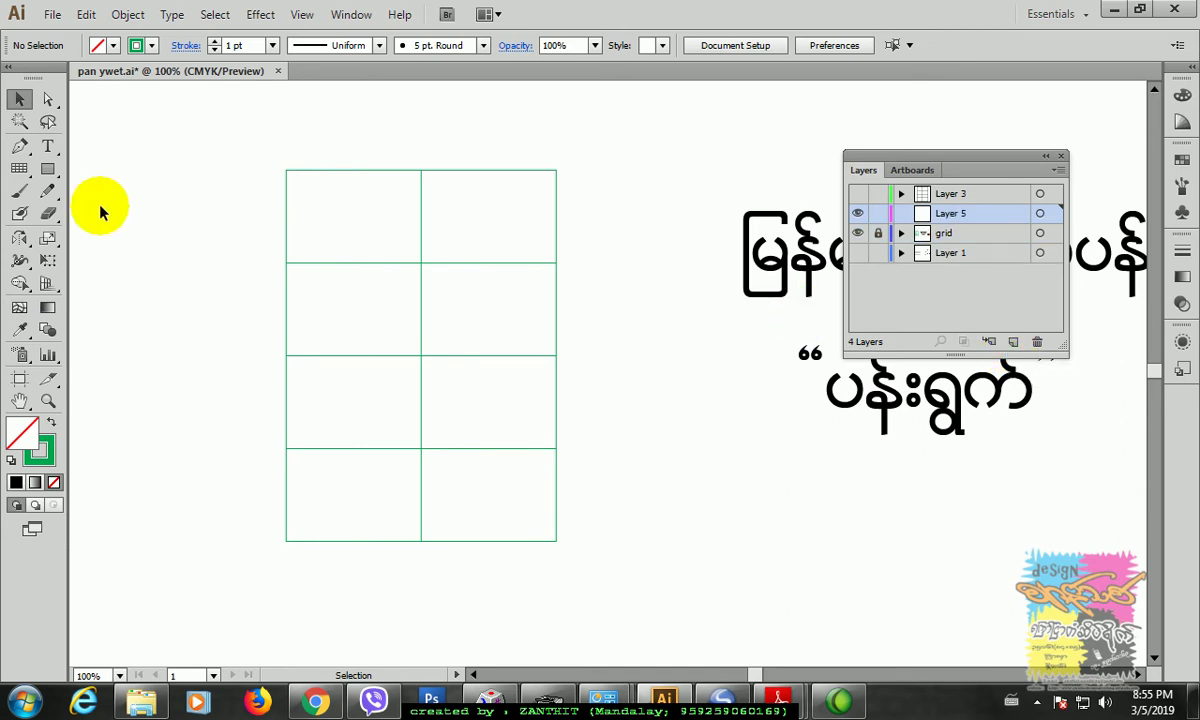
pyautogui.click(19, 146)
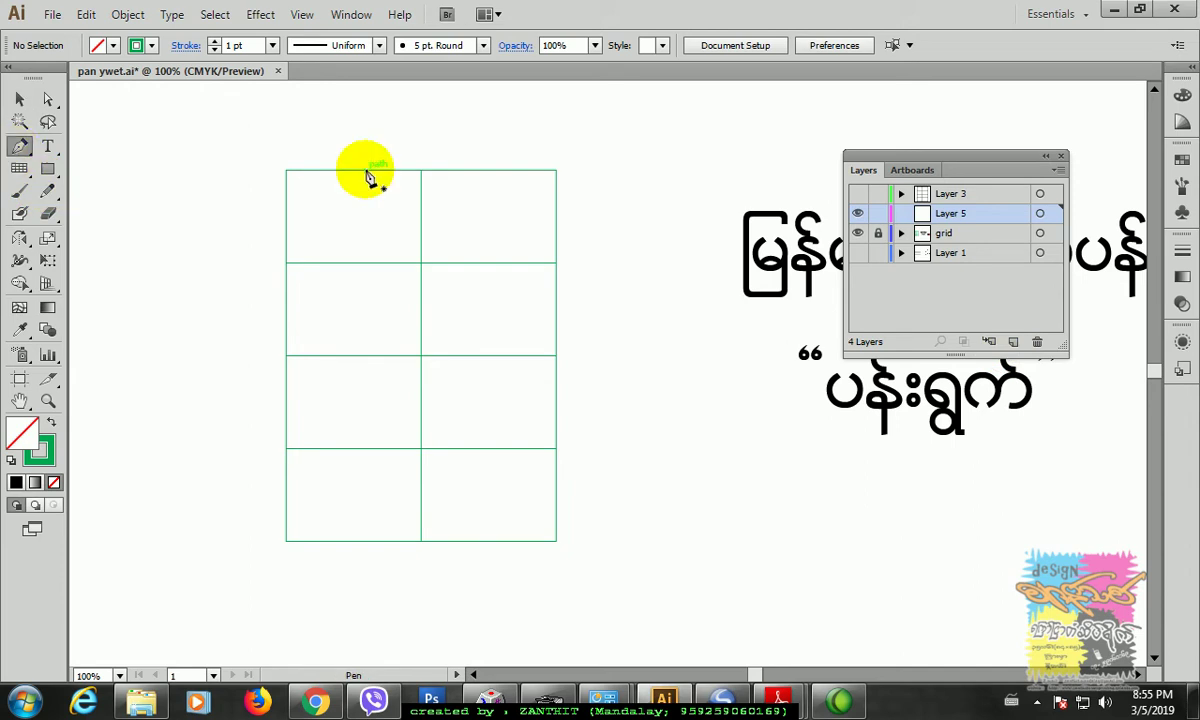
pyautogui.click(421, 178)
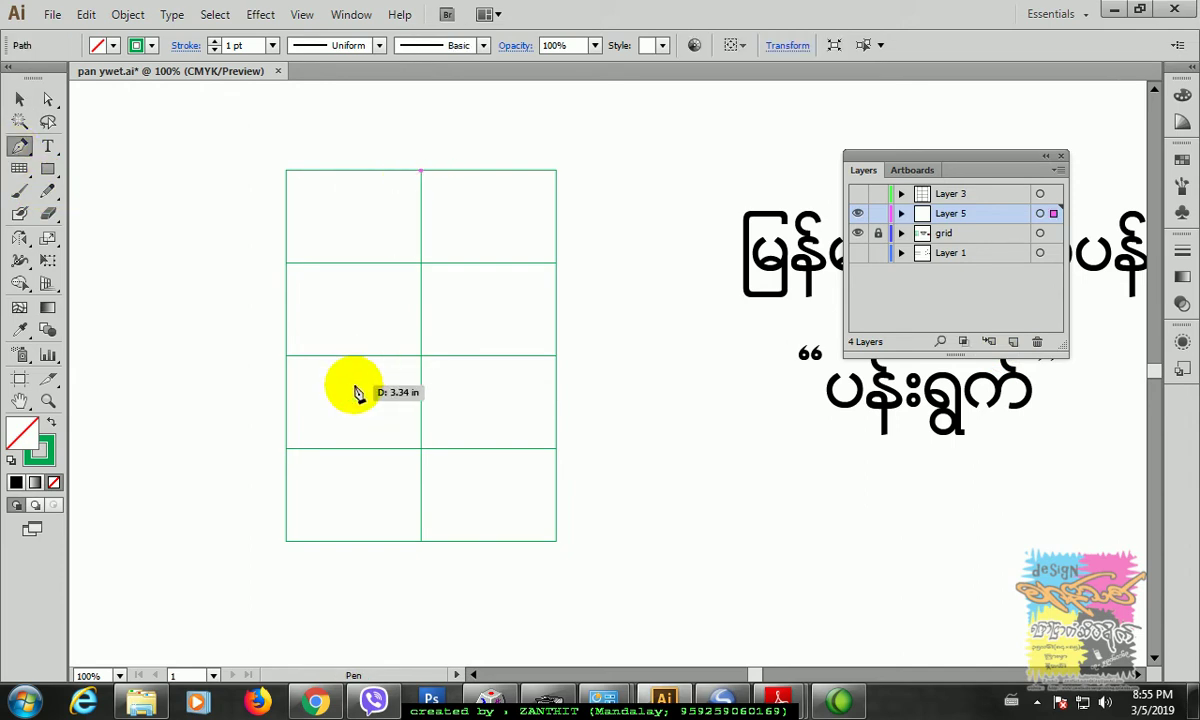
pyautogui.click(47, 102)
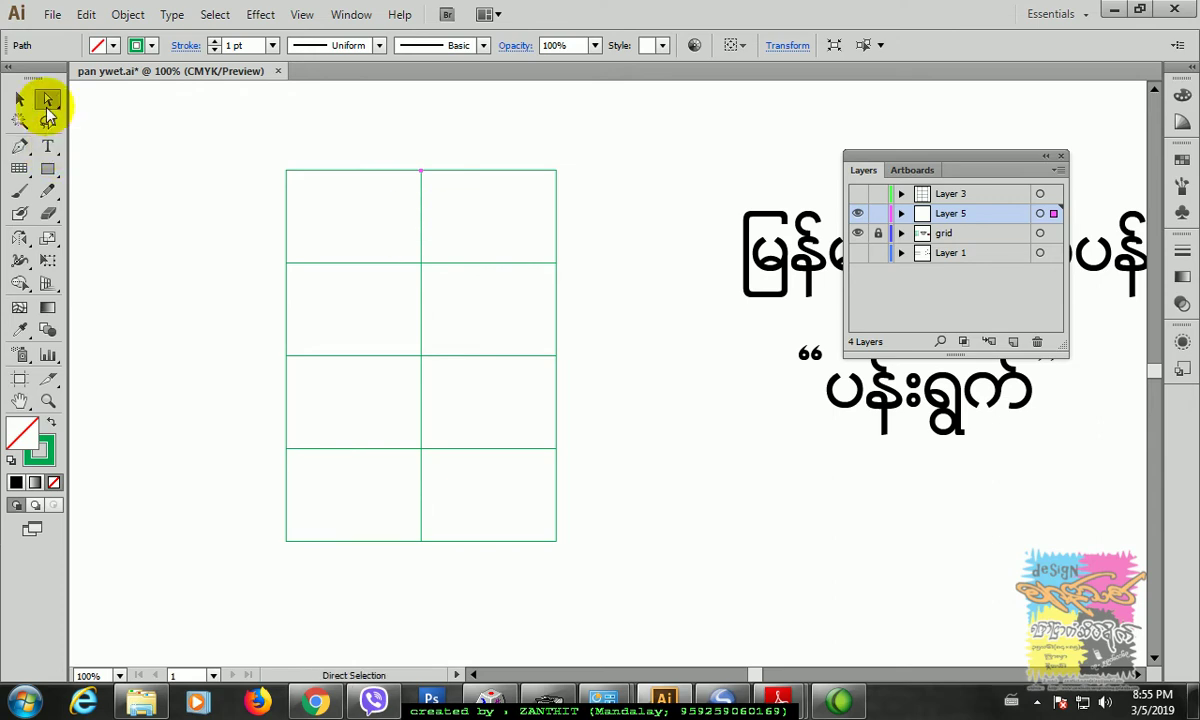
pyautogui.click(19, 150)
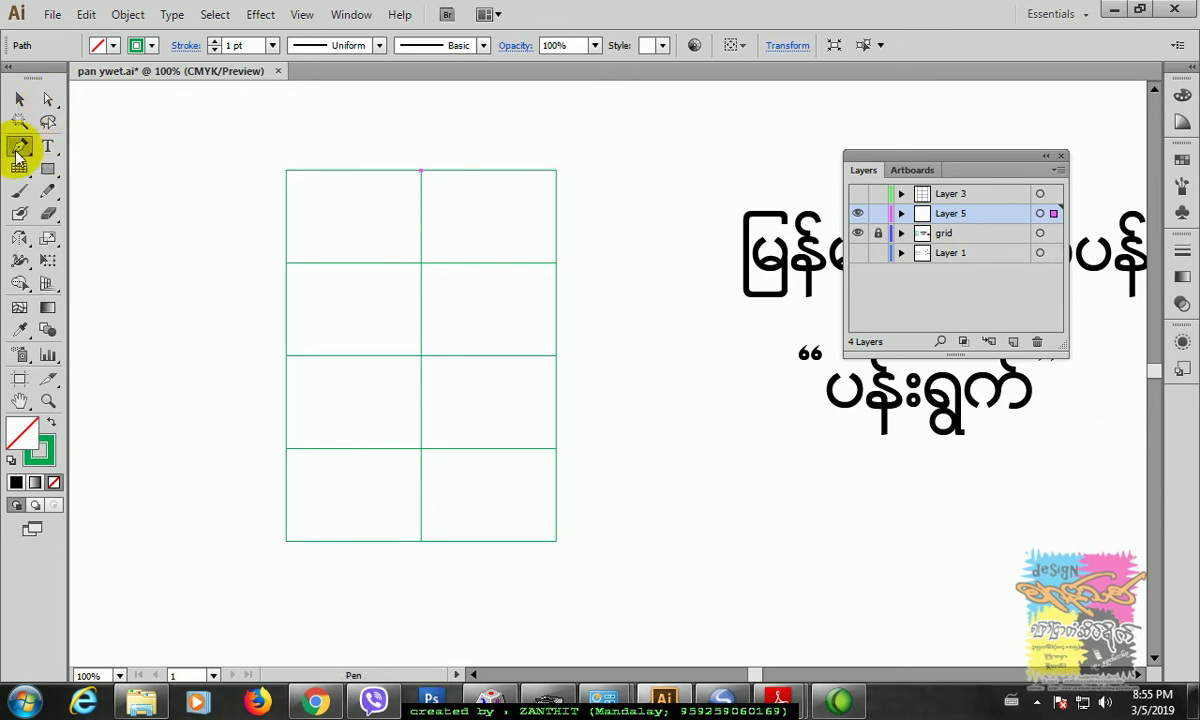
pyautogui.click(287, 418)
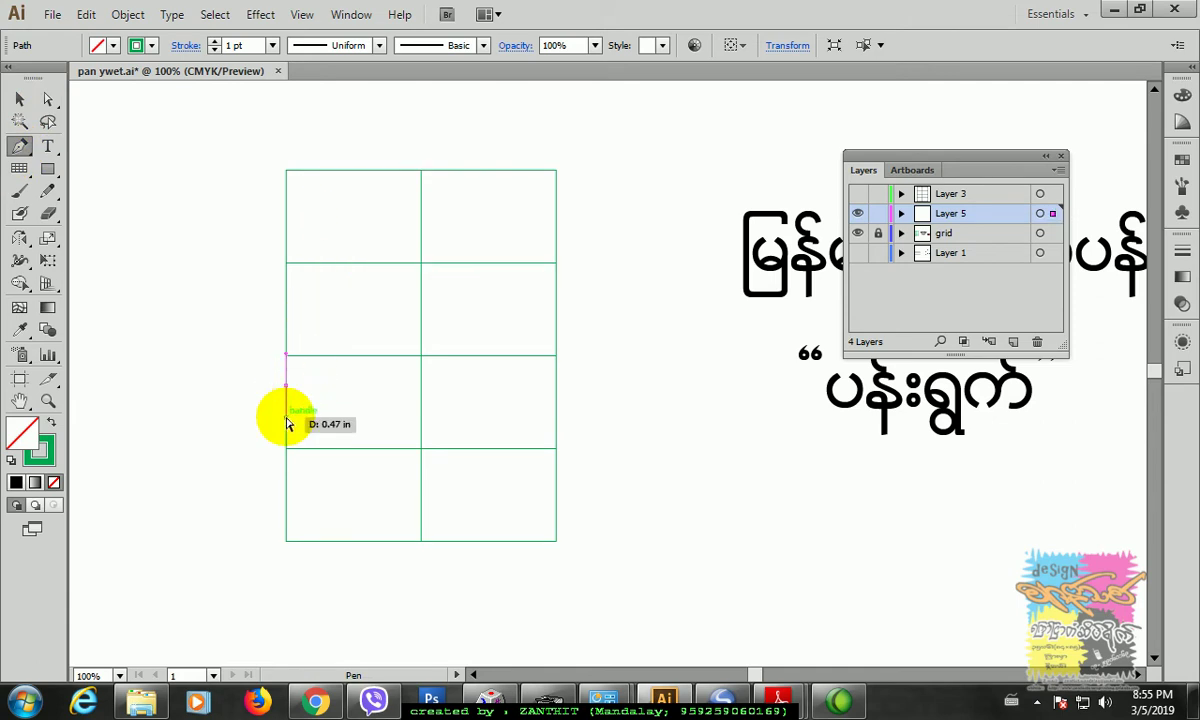
pyautogui.moveTo(287, 424); pyautogui.dragTo(287, 422)
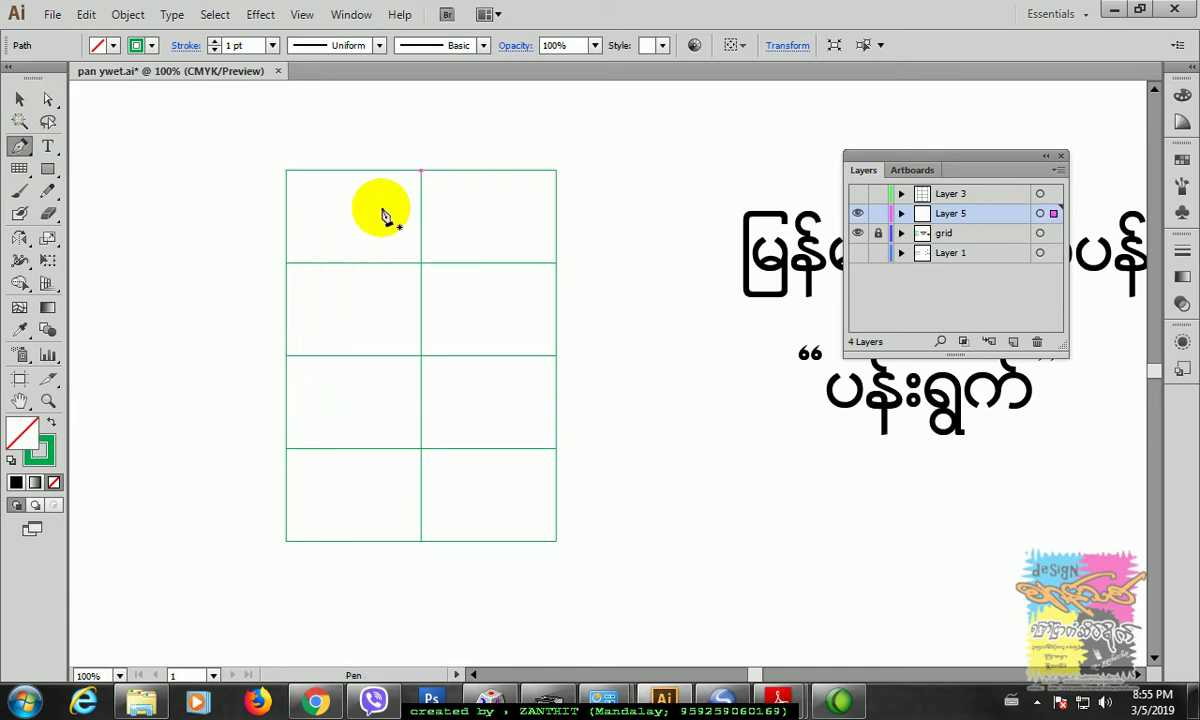
# Step: Continue the path as a leaf half, curving through the grid's left edge and ending on the centre line just above the bottom edge
pyautogui.click(421, 172)
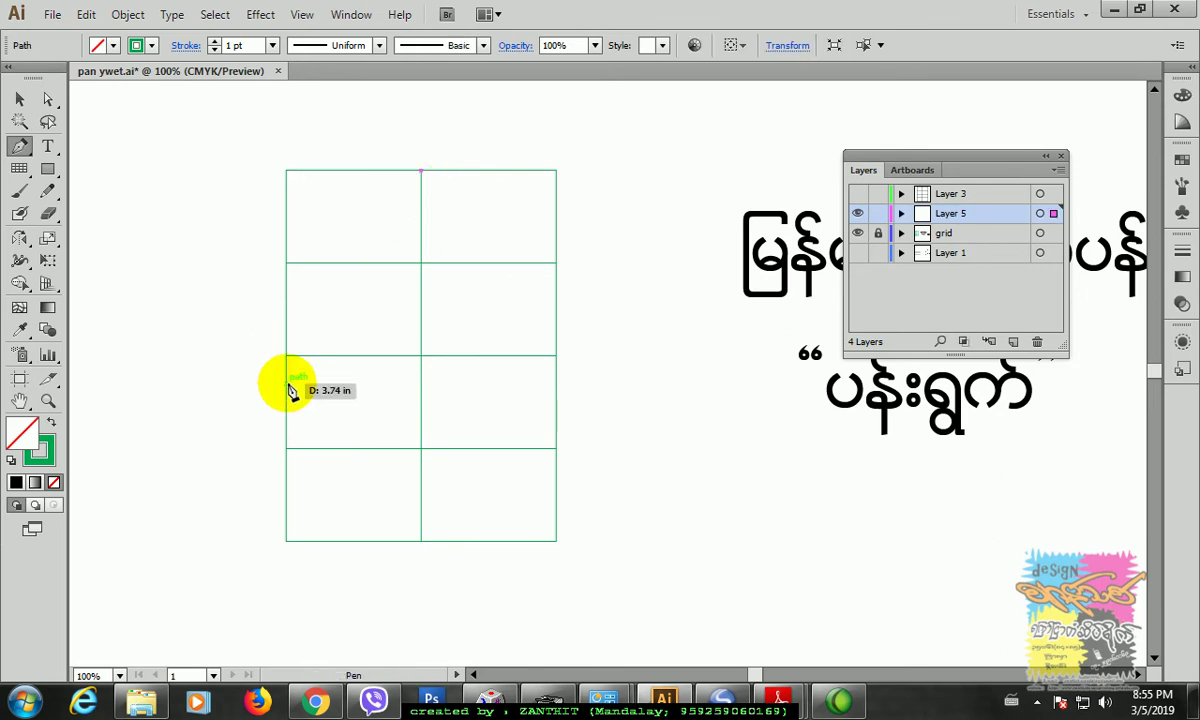
pyautogui.moveTo(286, 384); pyautogui.dragTo(286, 486)
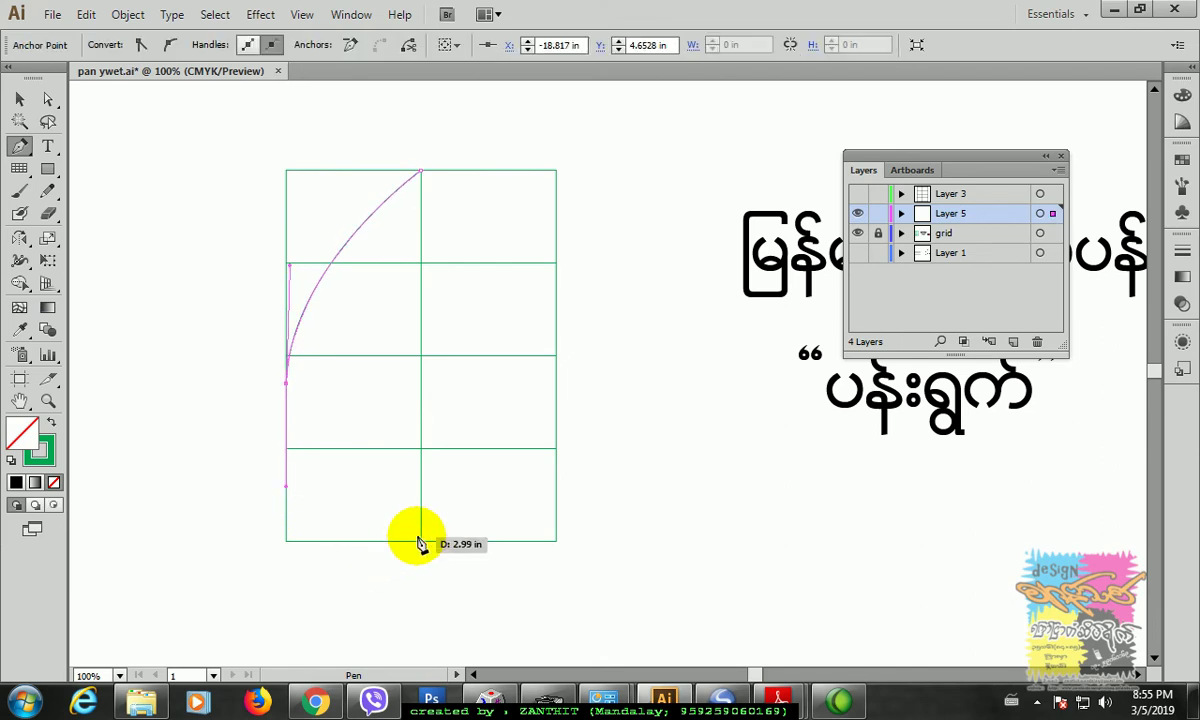
pyautogui.click(422, 530)
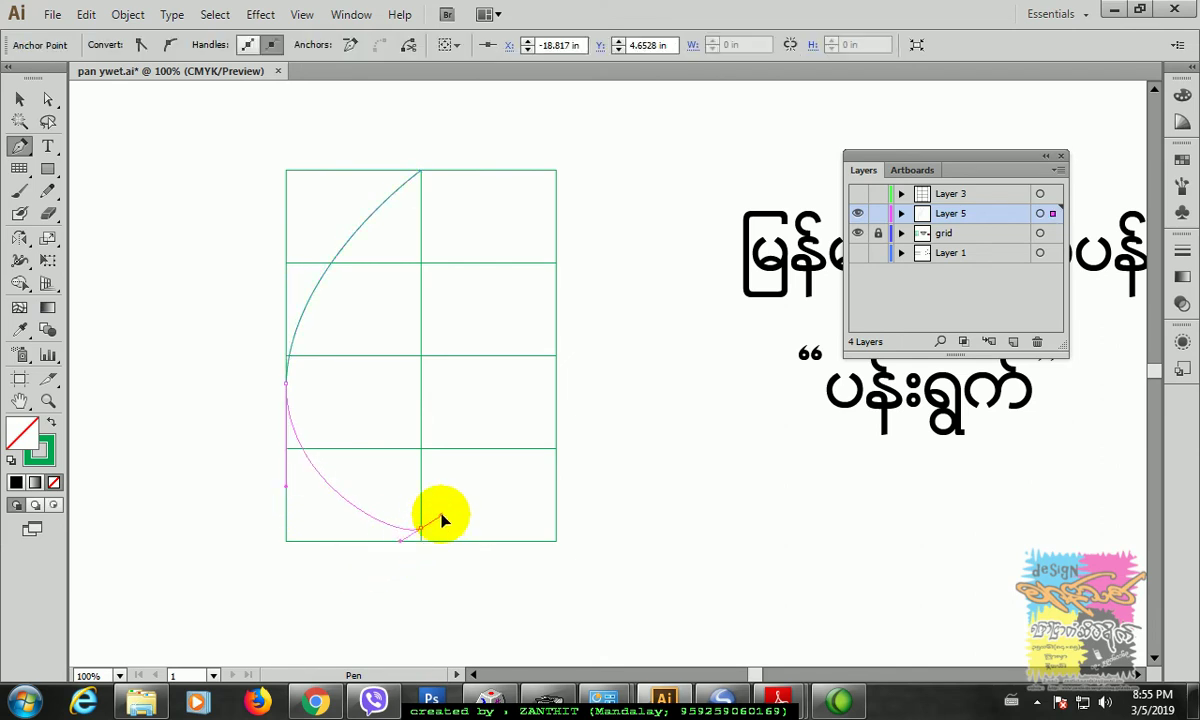
pyautogui.moveTo(463, 495); pyautogui.dragTo(472, 484)
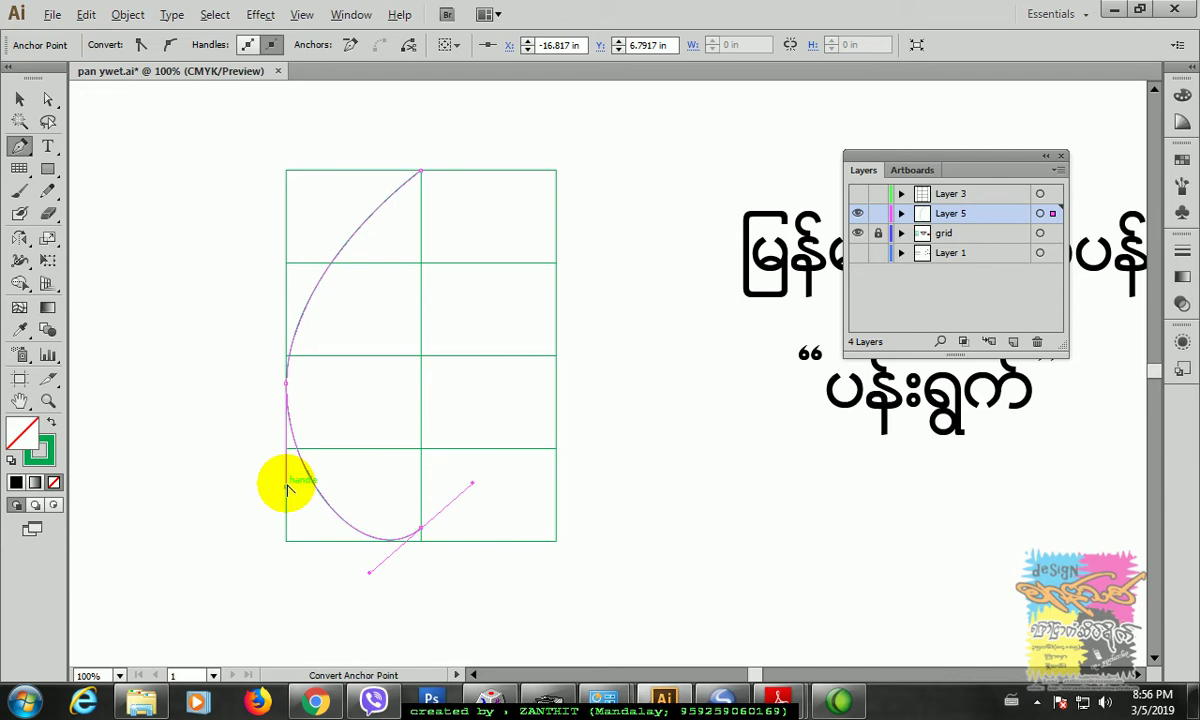
# Step: Refine the leaf half's lower curve with its direction handles and smooth its left side with the Pencil tool
pyautogui.moveTo(287, 482); pyautogui.dragTo(287, 511)
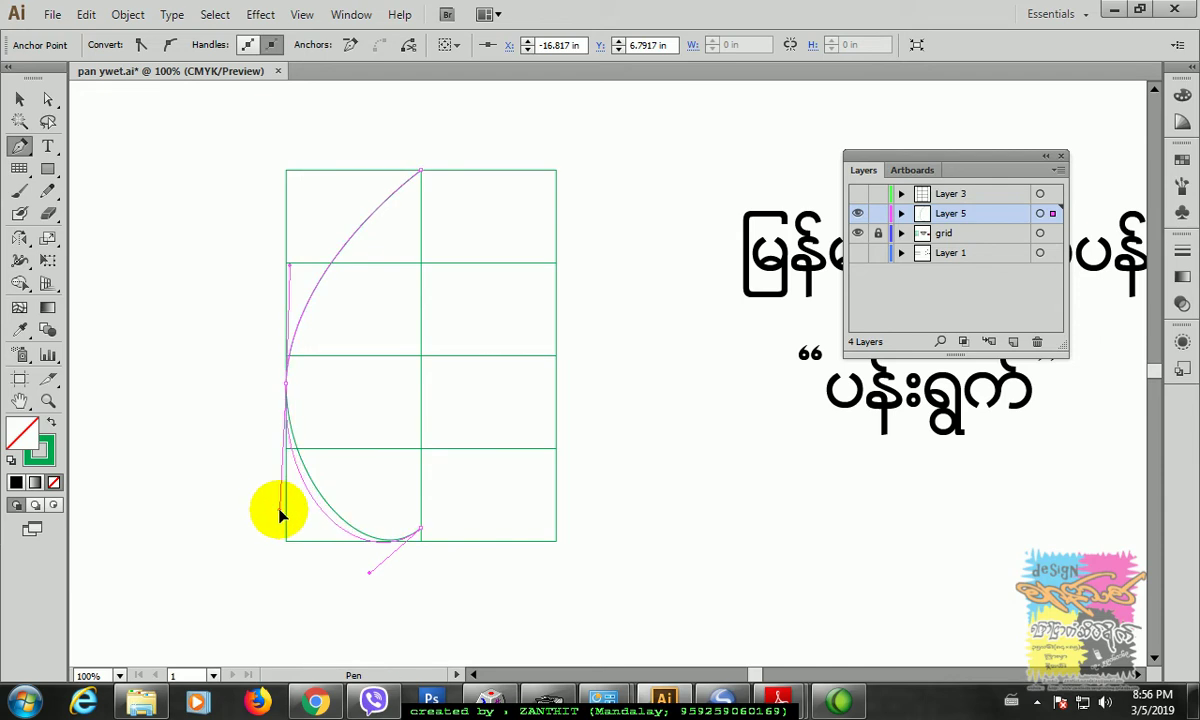
pyautogui.keyDown('ctrl'); pyautogui.click(370, 570); pyautogui.keyUp('ctrl')
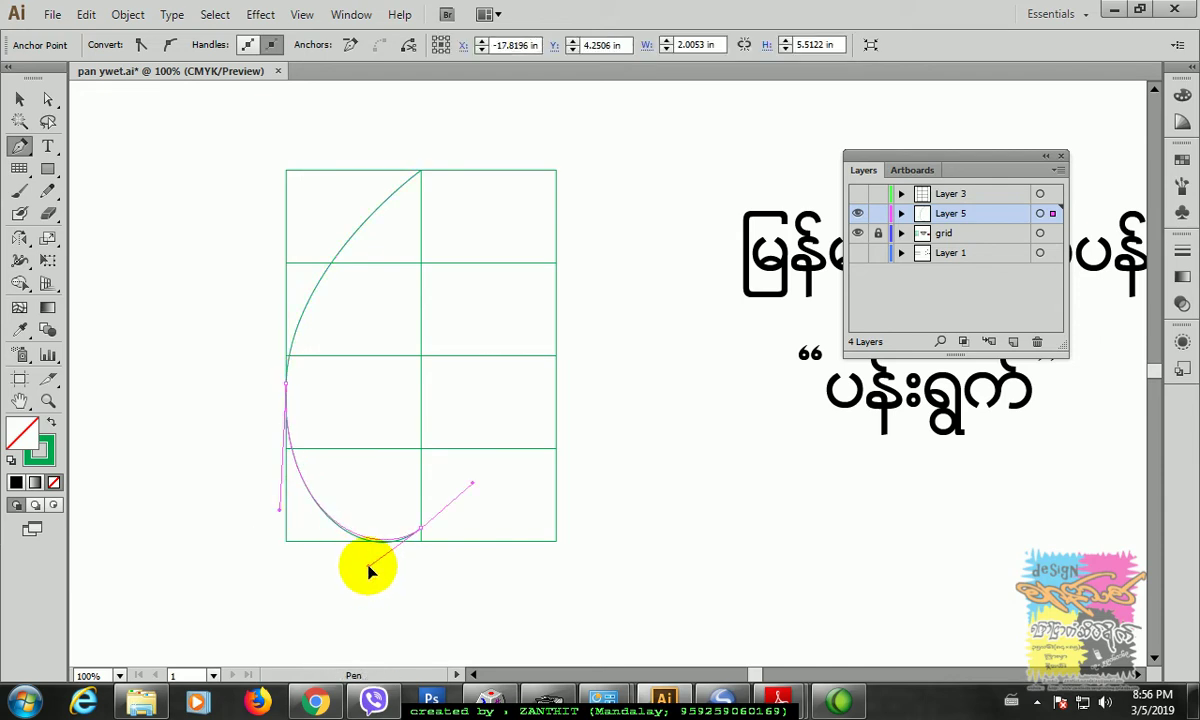
pyautogui.moveTo(368, 572); pyautogui.dragTo(367, 568)
pyautogui.click(47, 191)
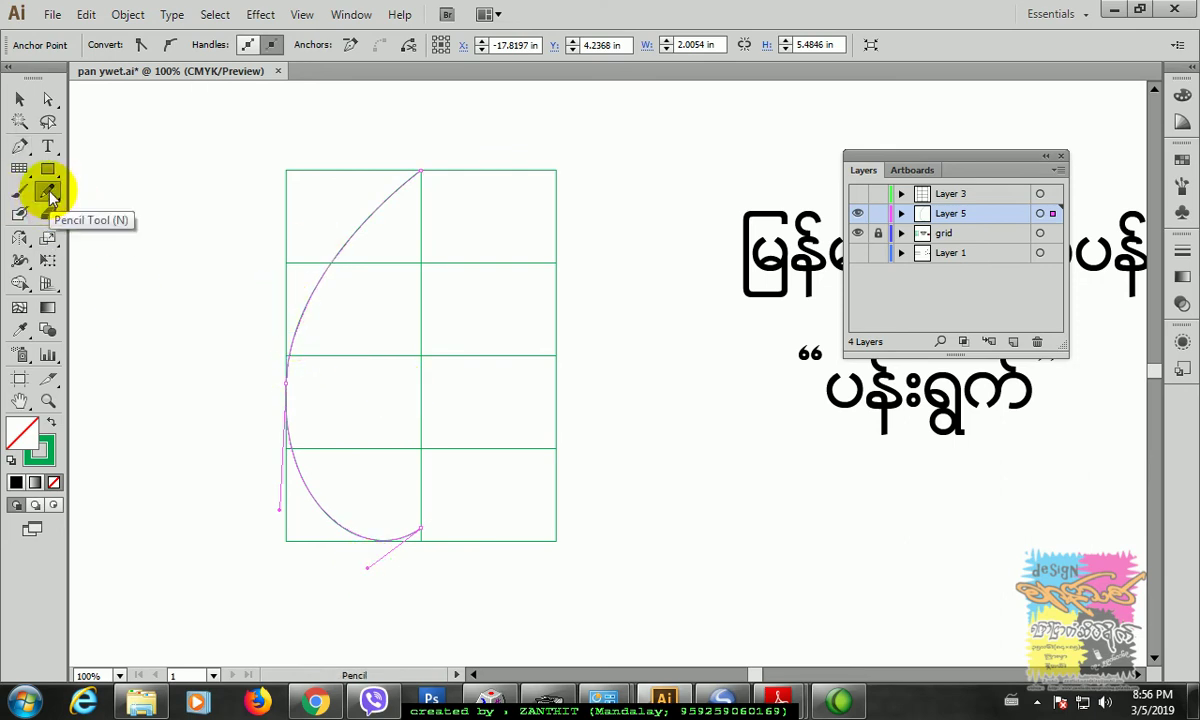
pyautogui.moveTo(300, 328)
pyautogui.mouseDown()
pyautogui.moveTo(287, 424)
pyautogui.moveTo(306, 453)
pyautogui.mouseUp()
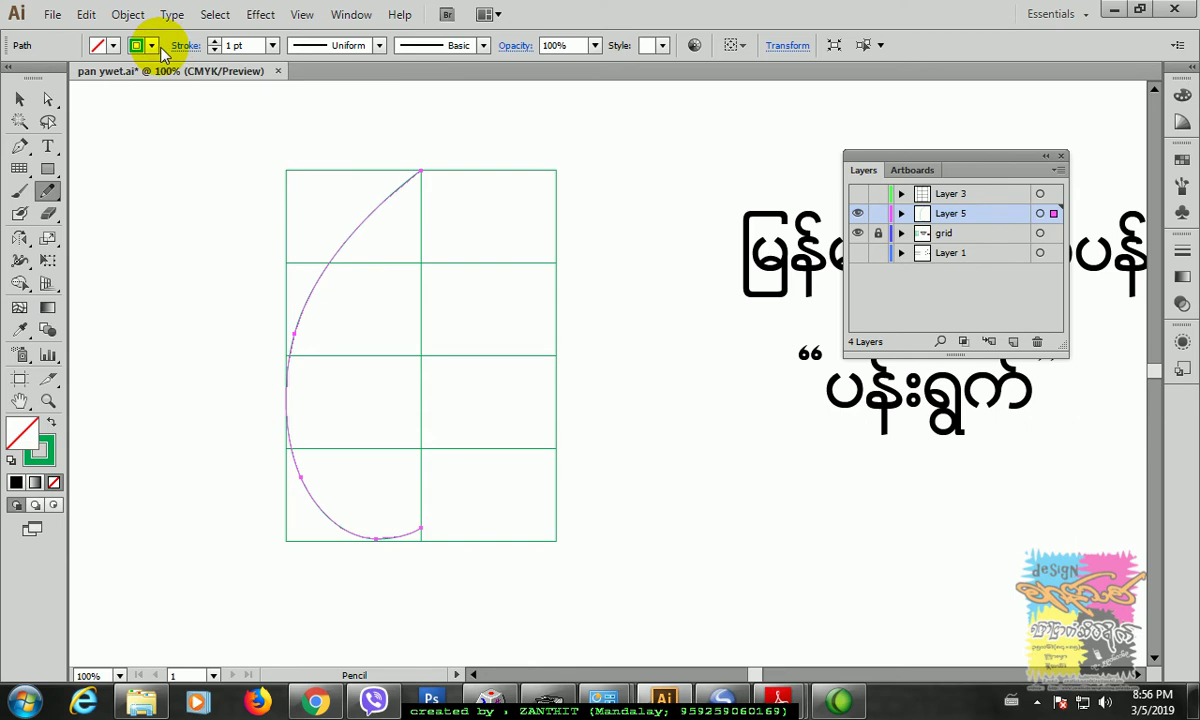
# Step: Set the leaf half's outline to a black 2 pt stroke
pyautogui.click(151, 45)
pyautogui.click(51, 77)
pyautogui.click(214, 46)
pyautogui.click(19, 99)
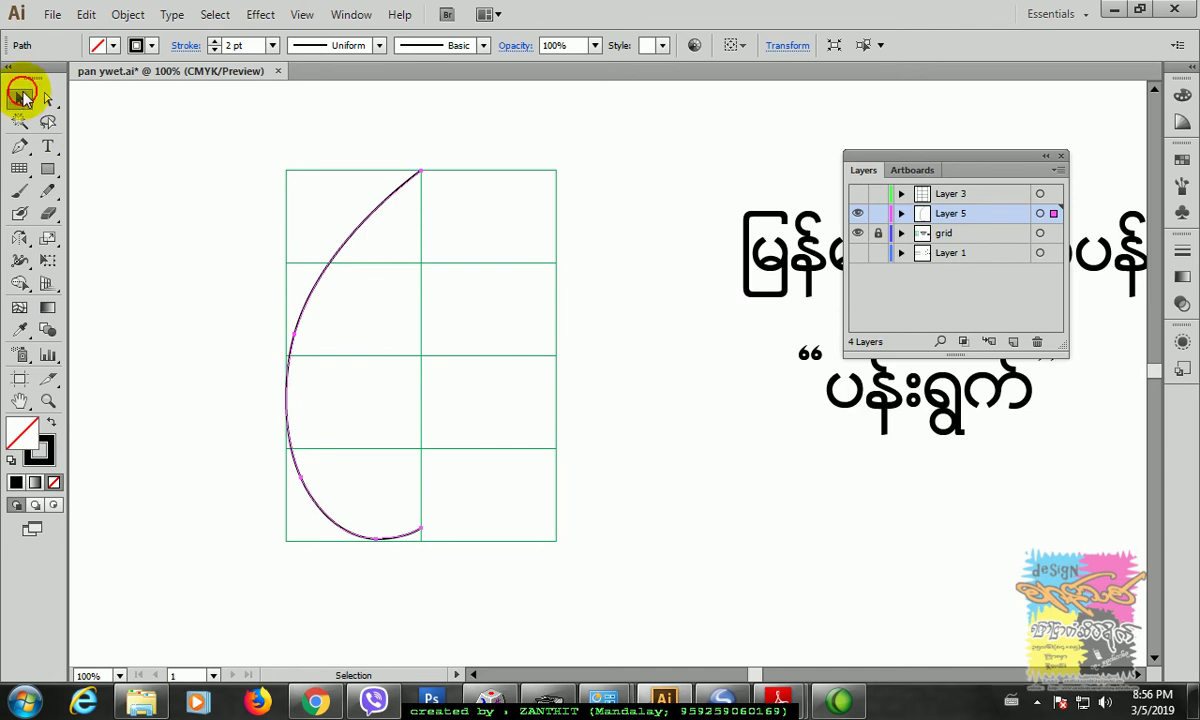
pyautogui.click(167, 255)
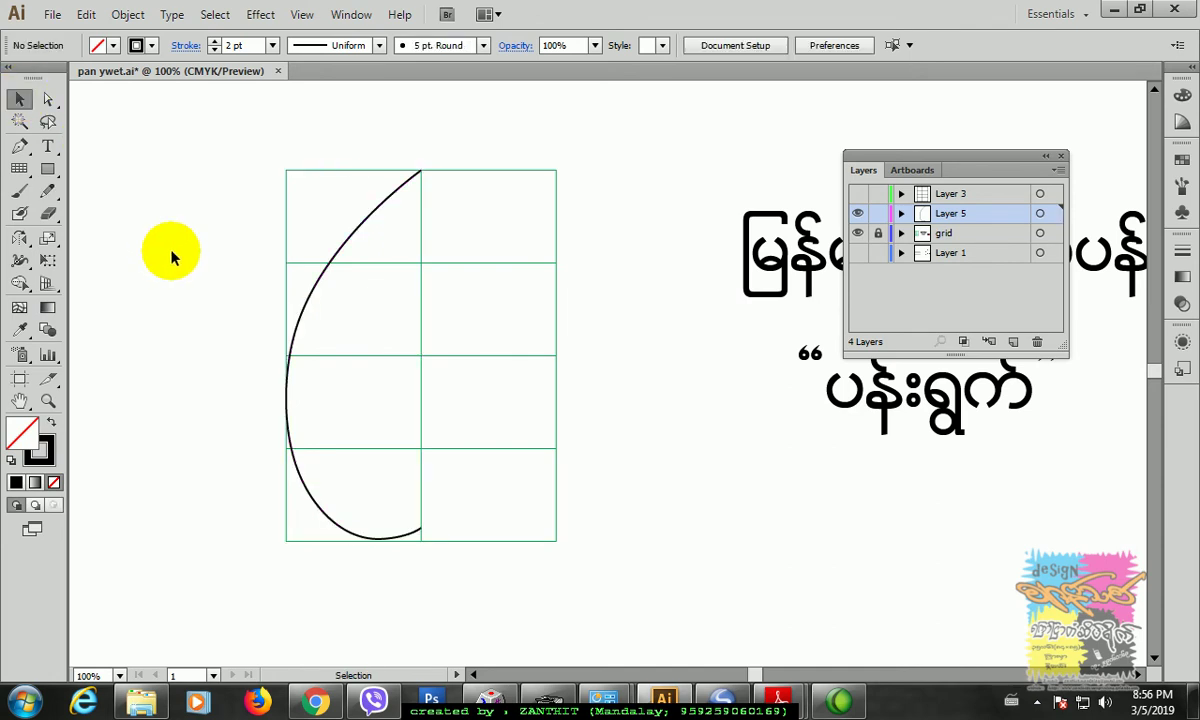
# Step: Reflect a copy of the leaf half across the grid's vertical centre line to complete the leaf outline
pyautogui.click(371, 216)
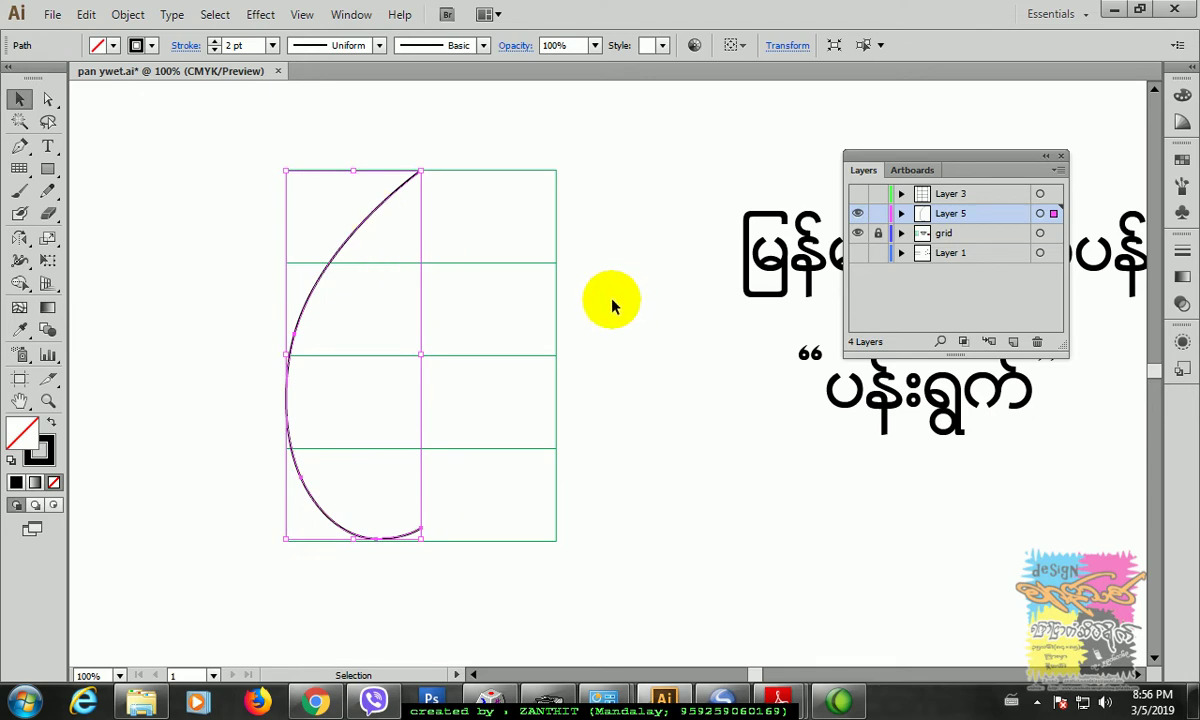
pyautogui.click(19, 238)
pyautogui.keyDown('alt'); pyautogui.click(421, 335); pyautogui.keyUp('alt')
pyautogui.click(503, 466)
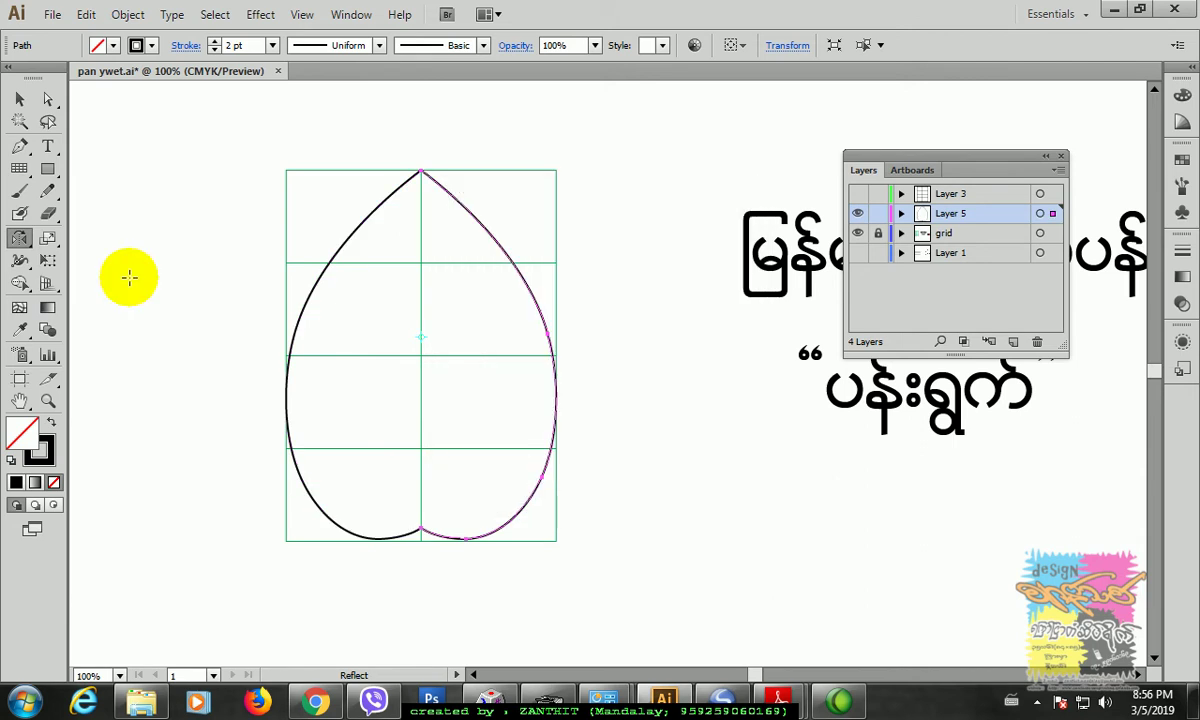
pyautogui.click(20, 100)
pyautogui.click(614, 289)
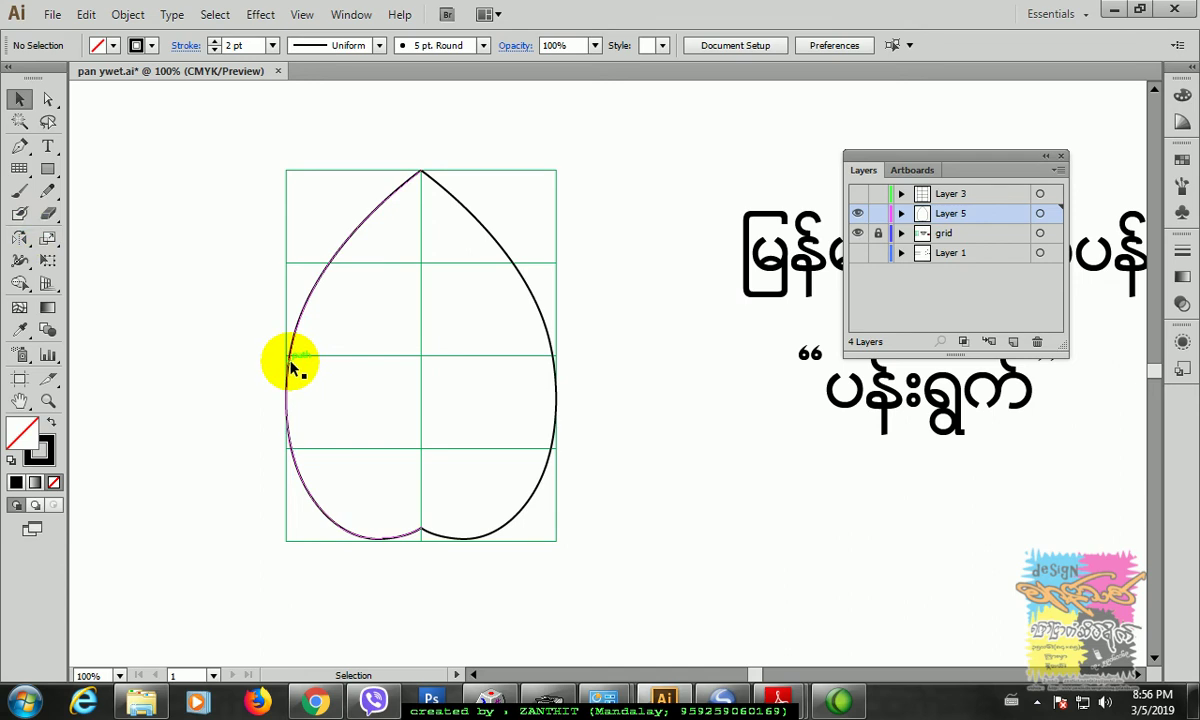
# Step: Draw an S-shaped curve with the Pen tool from the leaf's left edge at mid-height, across the centre line, down to the bottom notch
pyautogui.click(19, 146)
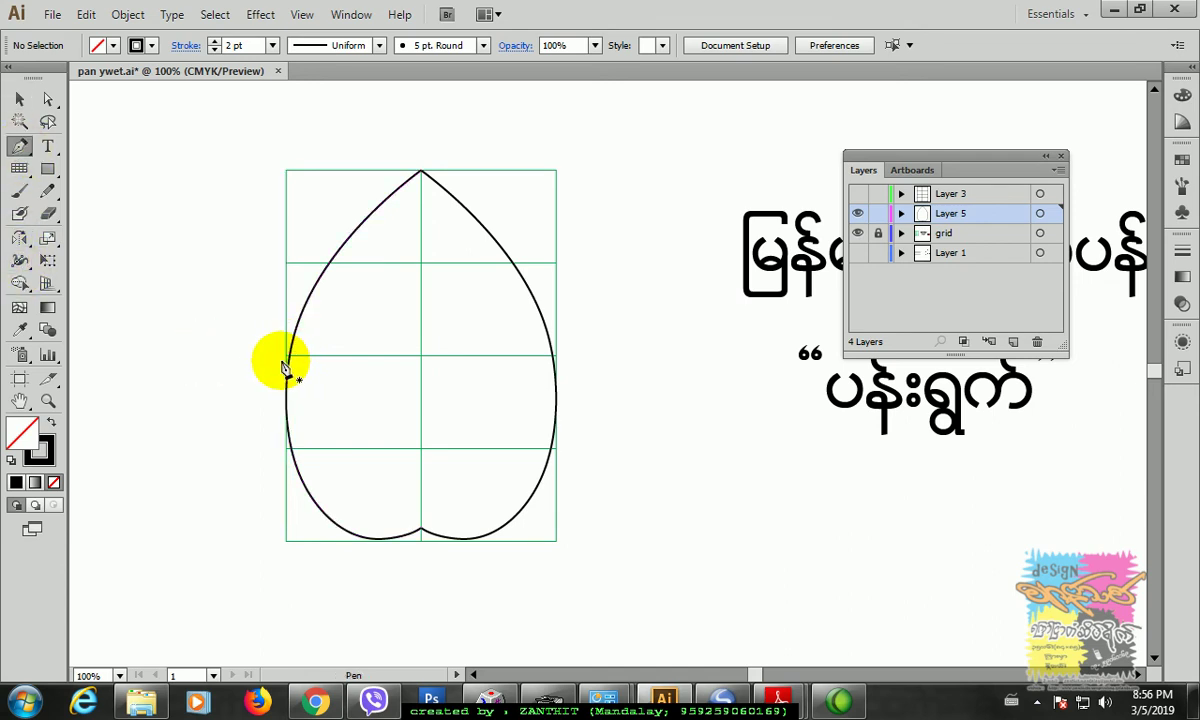
pyautogui.moveTo(283, 356); pyautogui.dragTo(309, 383)
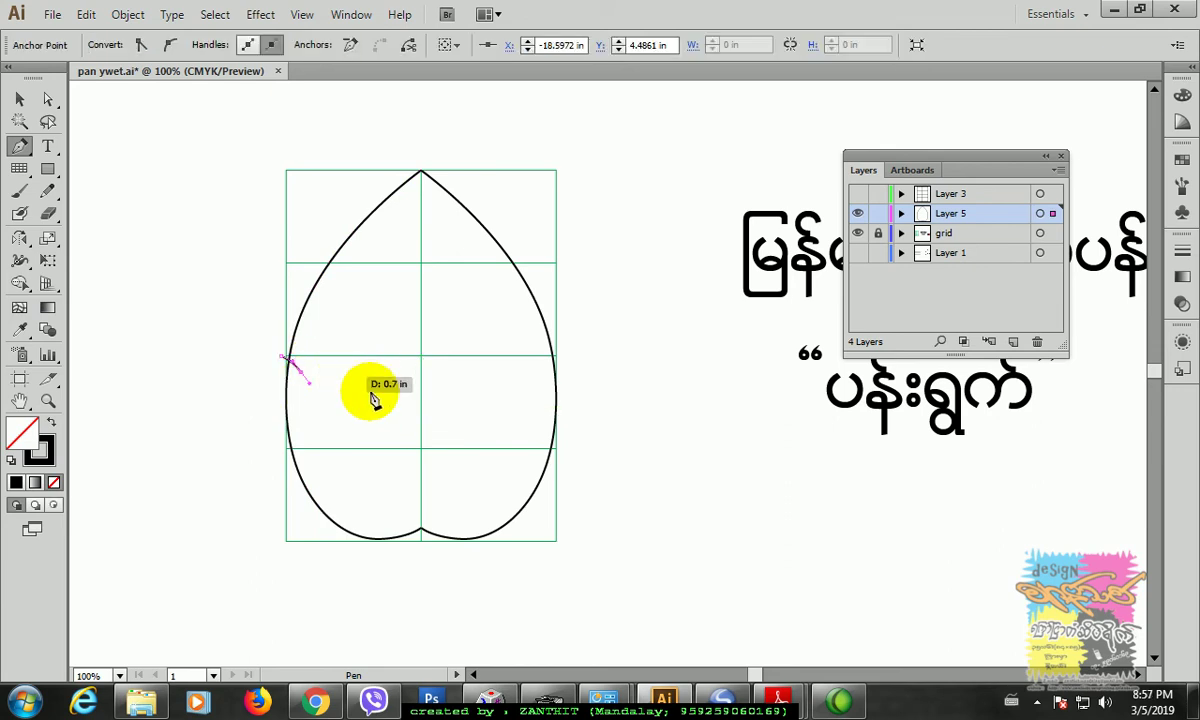
pyautogui.moveTo(441, 406)
pyautogui.mouseDown()
pyautogui.moveTo(517, 413)
pyautogui.moveTo(462, 403)
pyautogui.mouseUp()
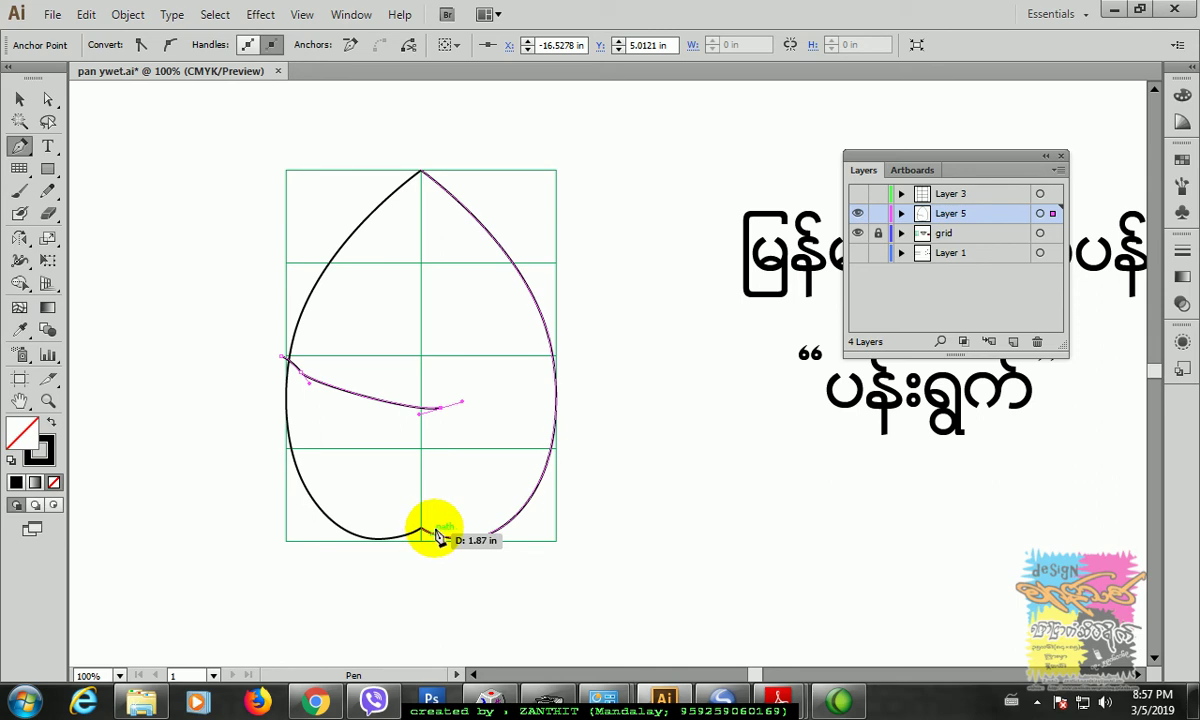
pyautogui.moveTo(436, 532); pyautogui.dragTo(352, 566)
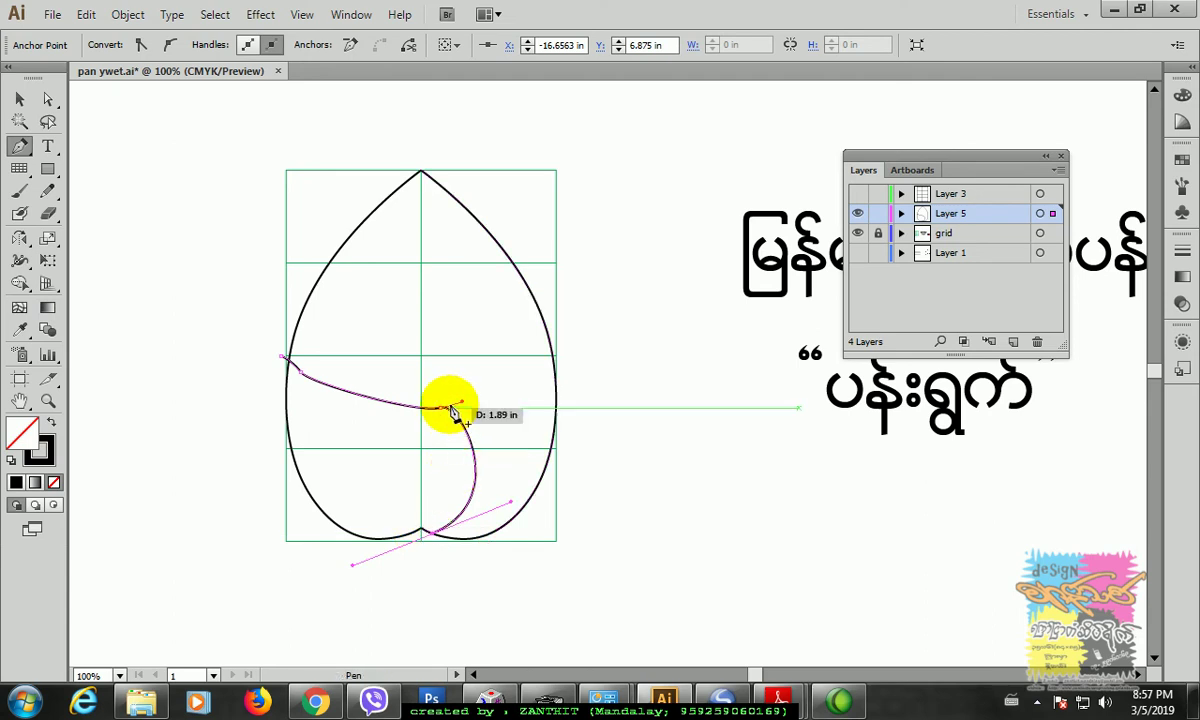
# Step: Smooth the S-shaped curve by redrawing along it with the Pencil tool, and deselect it
pyautogui.click(45, 197)
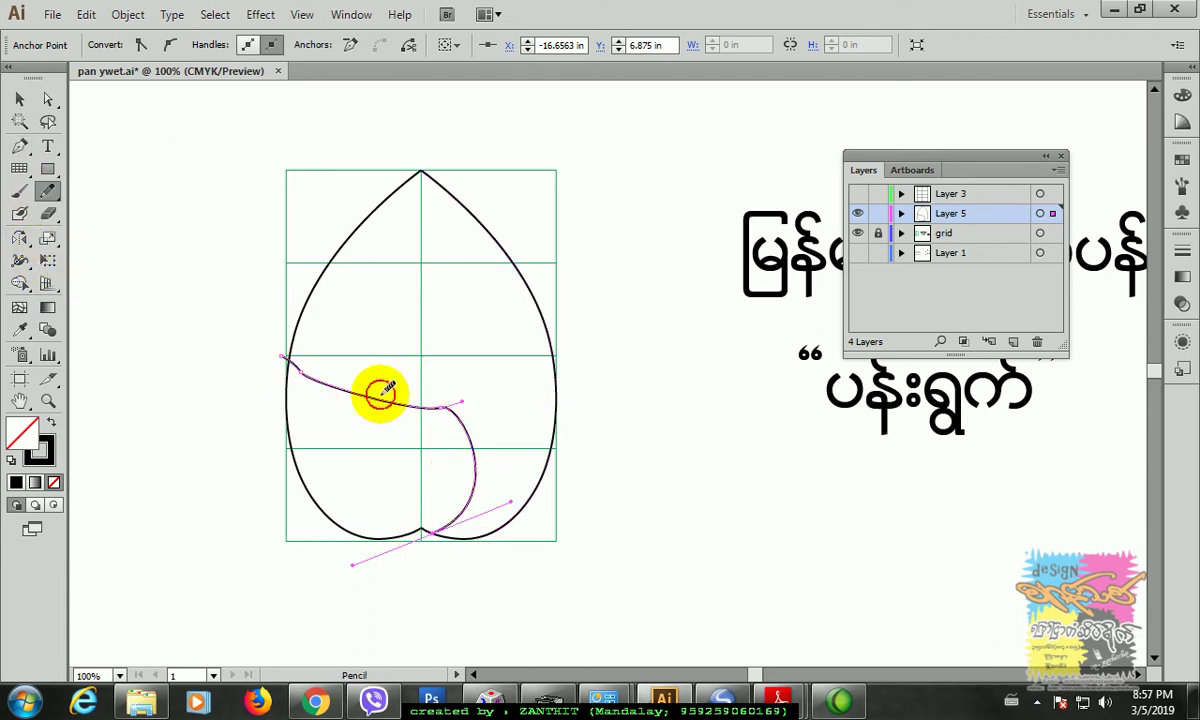
pyautogui.moveTo(391, 403)
pyautogui.mouseDown()
pyautogui.moveTo(438, 427)
pyautogui.moveTo(385, 403)
pyautogui.moveTo(475, 434)
pyautogui.moveTo(301, 354)
pyautogui.moveTo(313, 375)
pyautogui.moveTo(398, 402)
pyautogui.moveTo(326, 364)
pyautogui.moveTo(371, 396)
pyautogui.moveTo(466, 411)
pyautogui.moveTo(473, 507)
pyautogui.mouseUp()
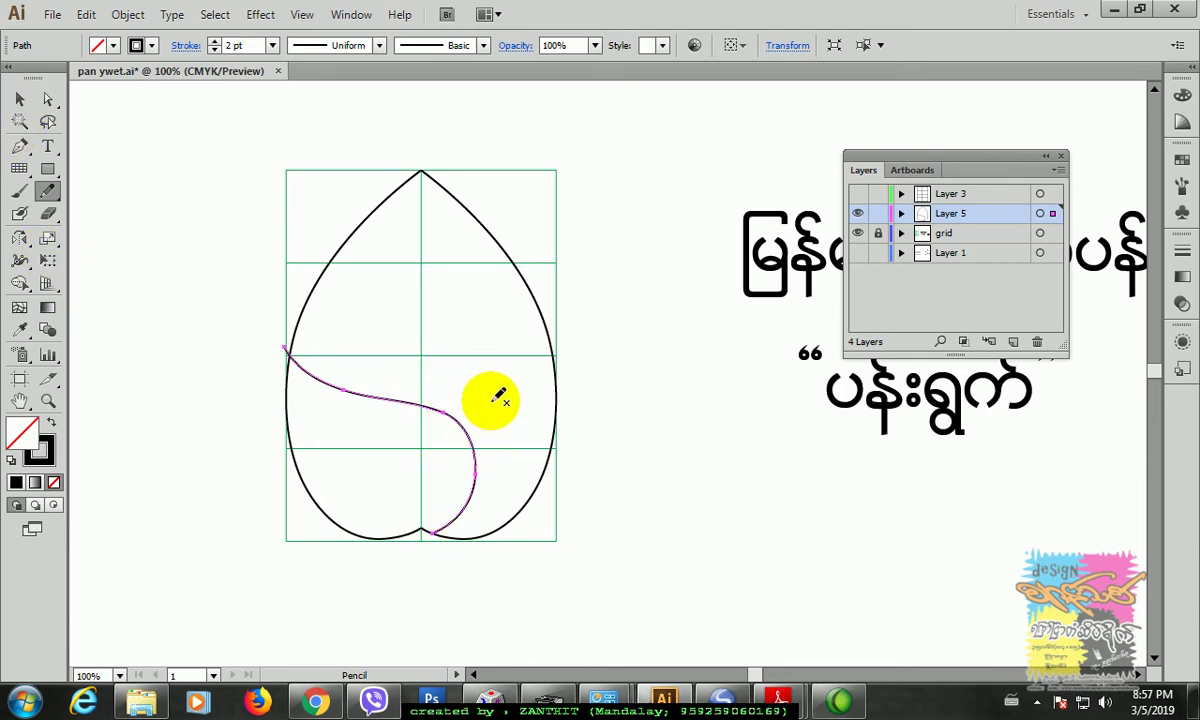
pyautogui.click(19, 99)
pyautogui.click(178, 210)
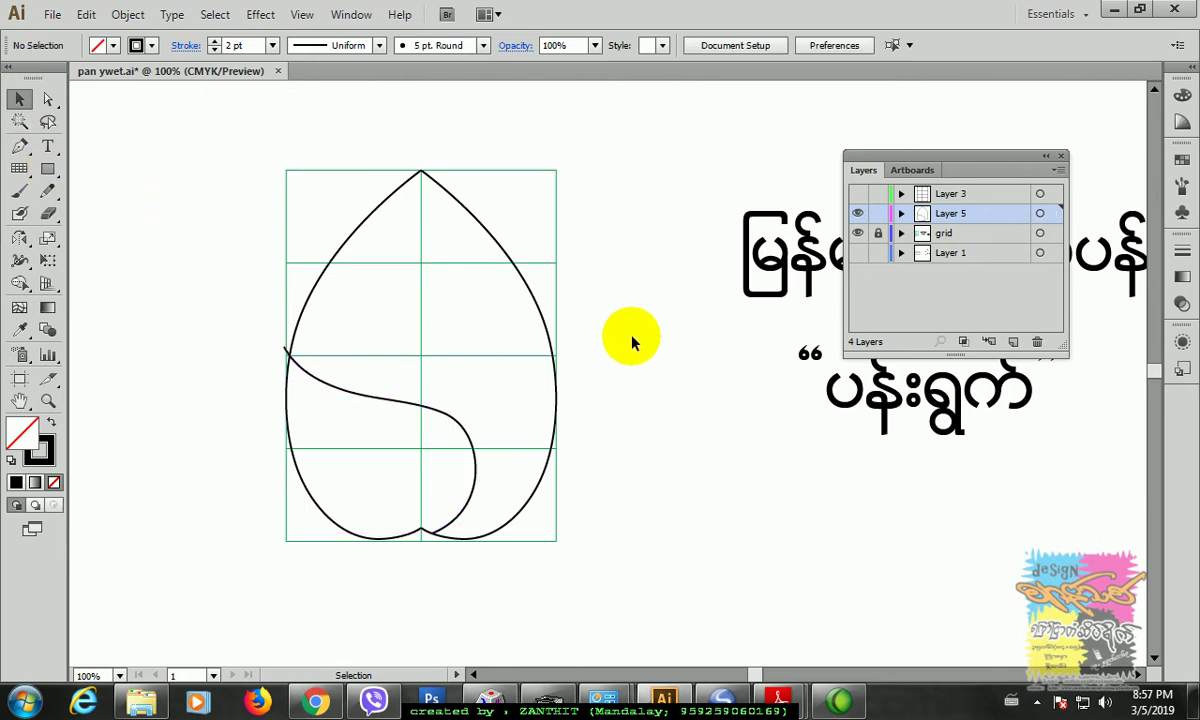
# Step: Reflect a copy of the S-shaped curve across the grid's vertical centre line
pyautogui.click(450, 422)
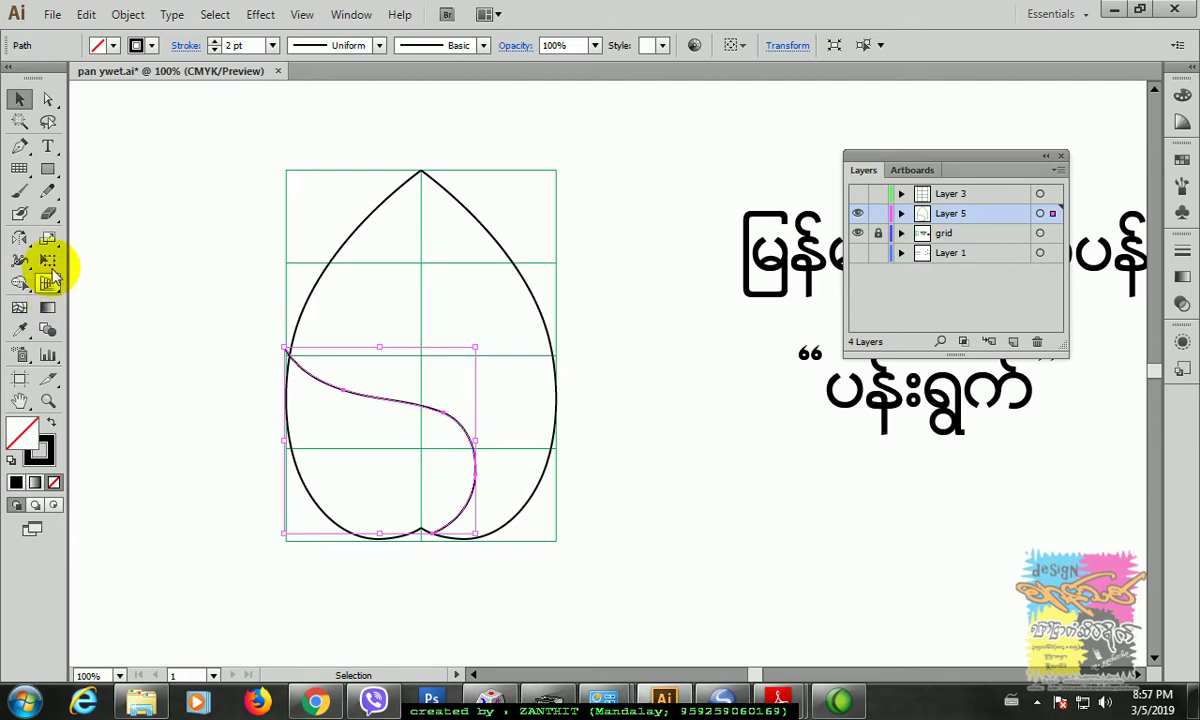
pyautogui.click(22, 240)
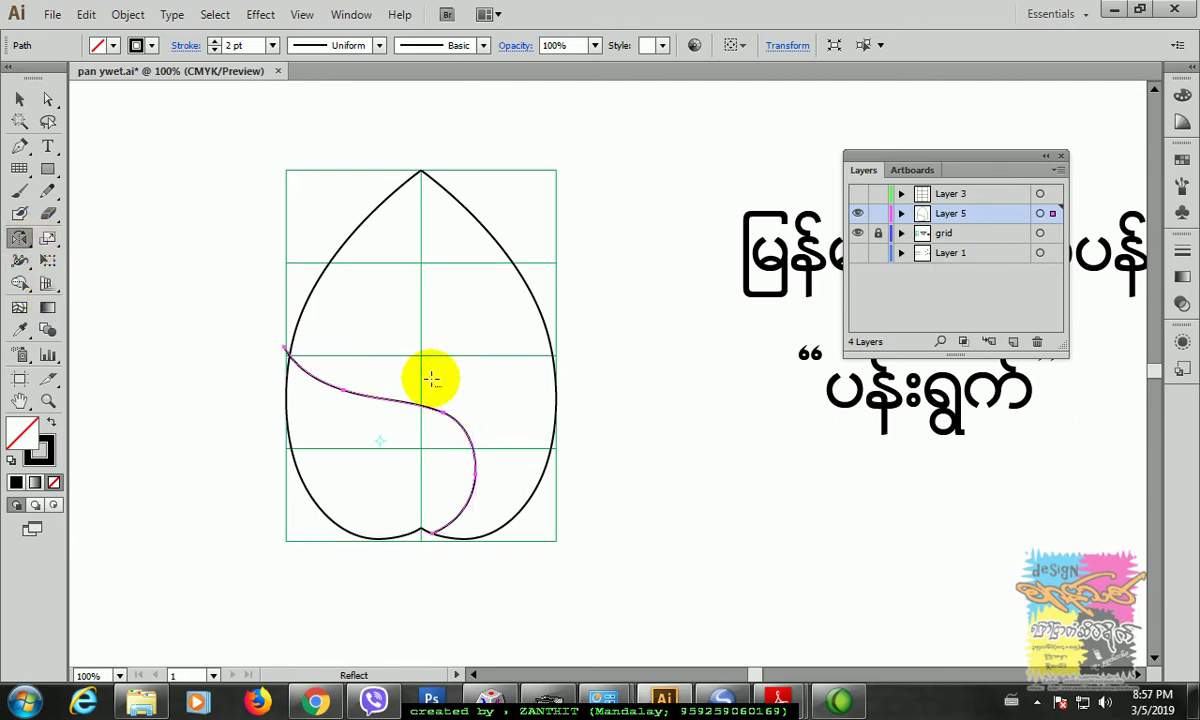
pyautogui.keyDown('alt'); pyautogui.click(420, 386); pyautogui.keyUp('alt')
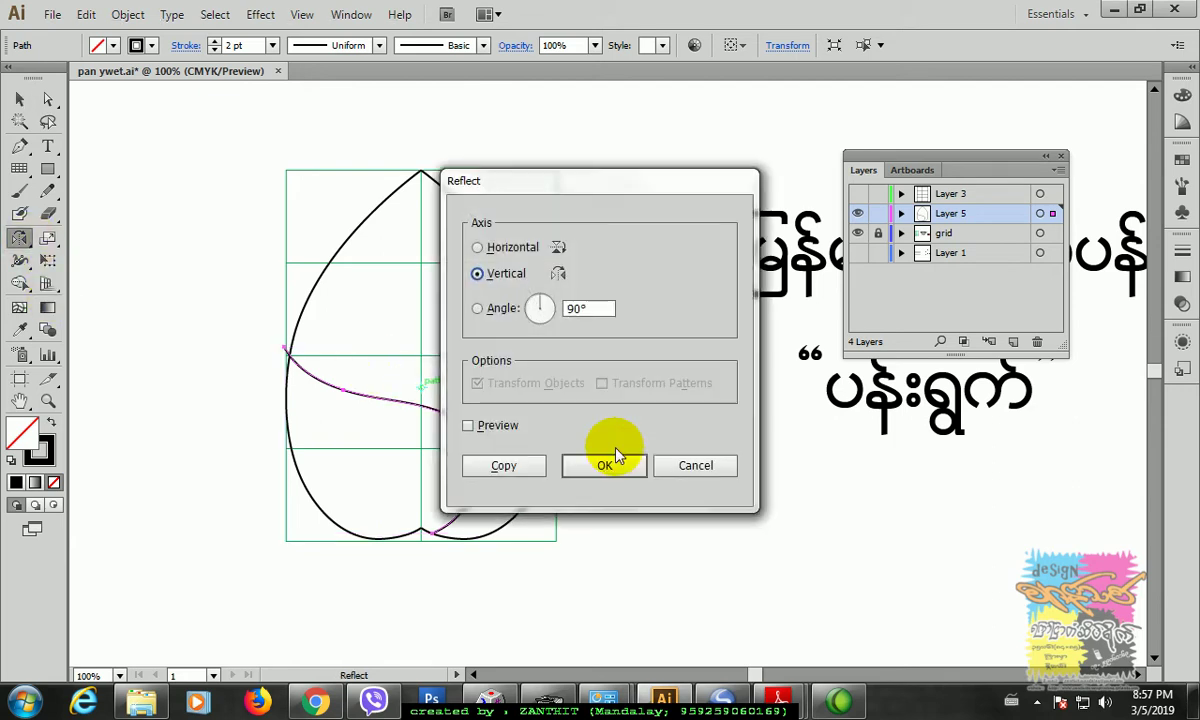
pyautogui.click(528, 462)
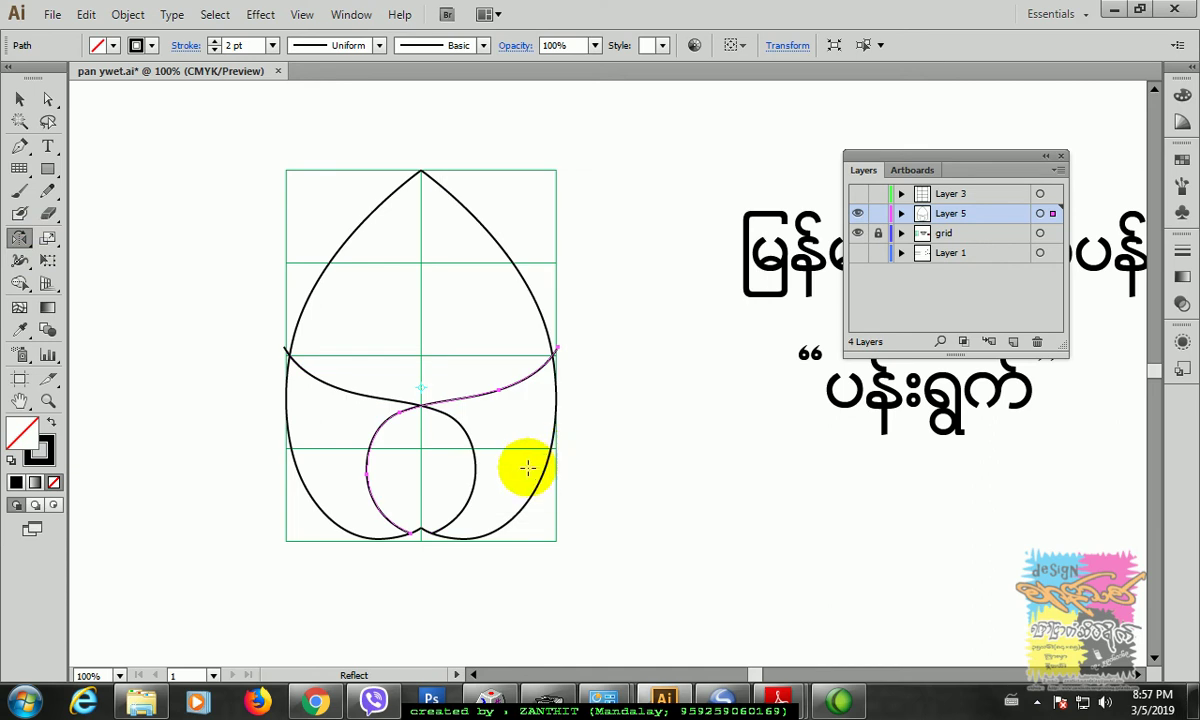
pyautogui.click(19, 99)
pyautogui.click(612, 360)
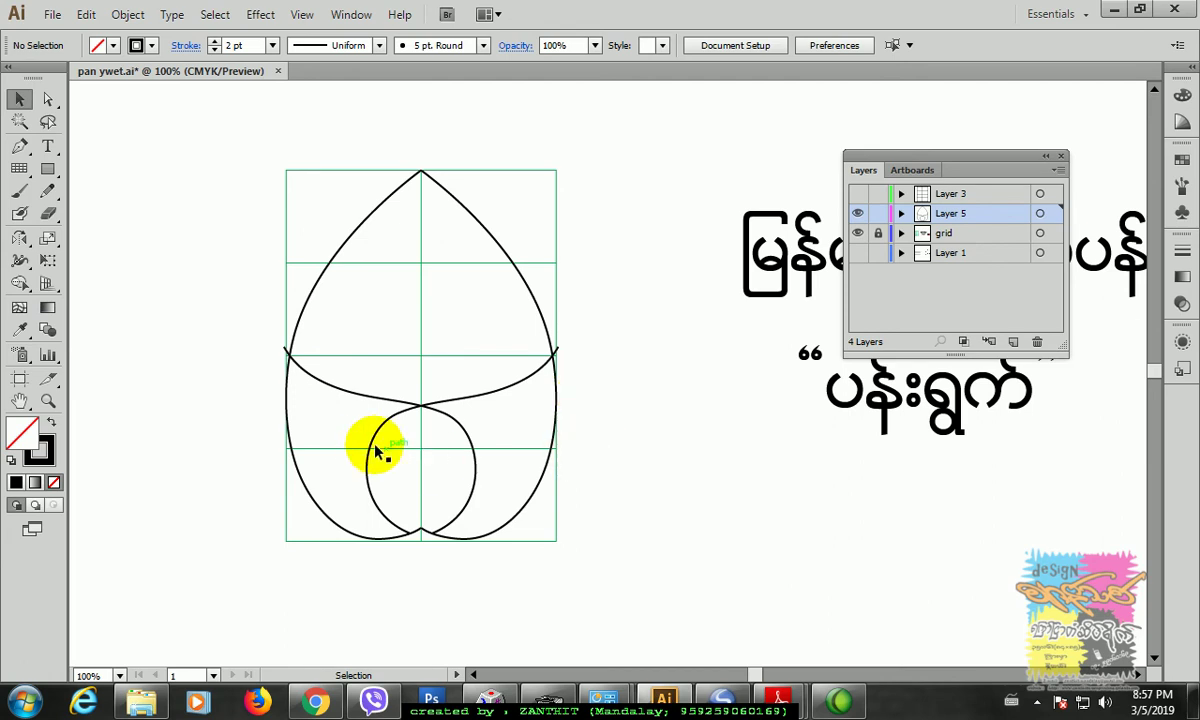
# Step: Remove the mirrored curve's lower loop left of the centre line with the Shape Builder tool, keeping its upper arm
pyautogui.keyDown('shift'); pyautogui.click(370, 408); pyautogui.keyUp('shift')
pyautogui.keyDown('shift'); pyautogui.click(348, 397); pyautogui.keyUp('shift')
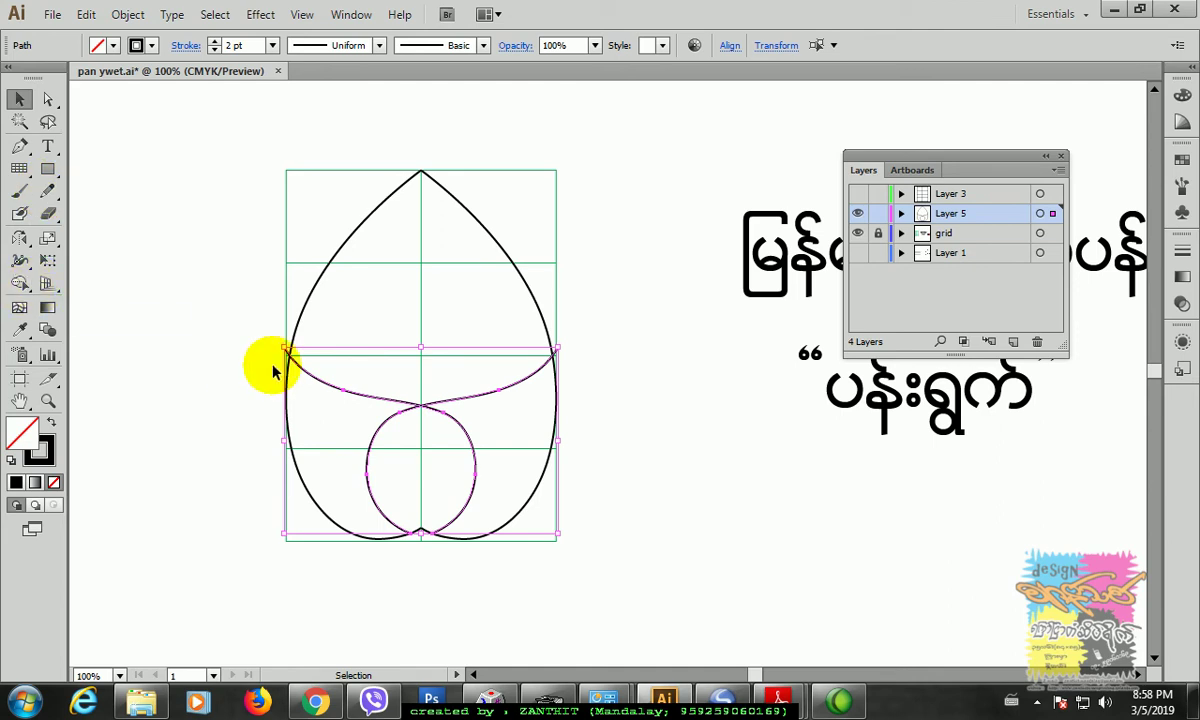
pyautogui.click(20, 283)
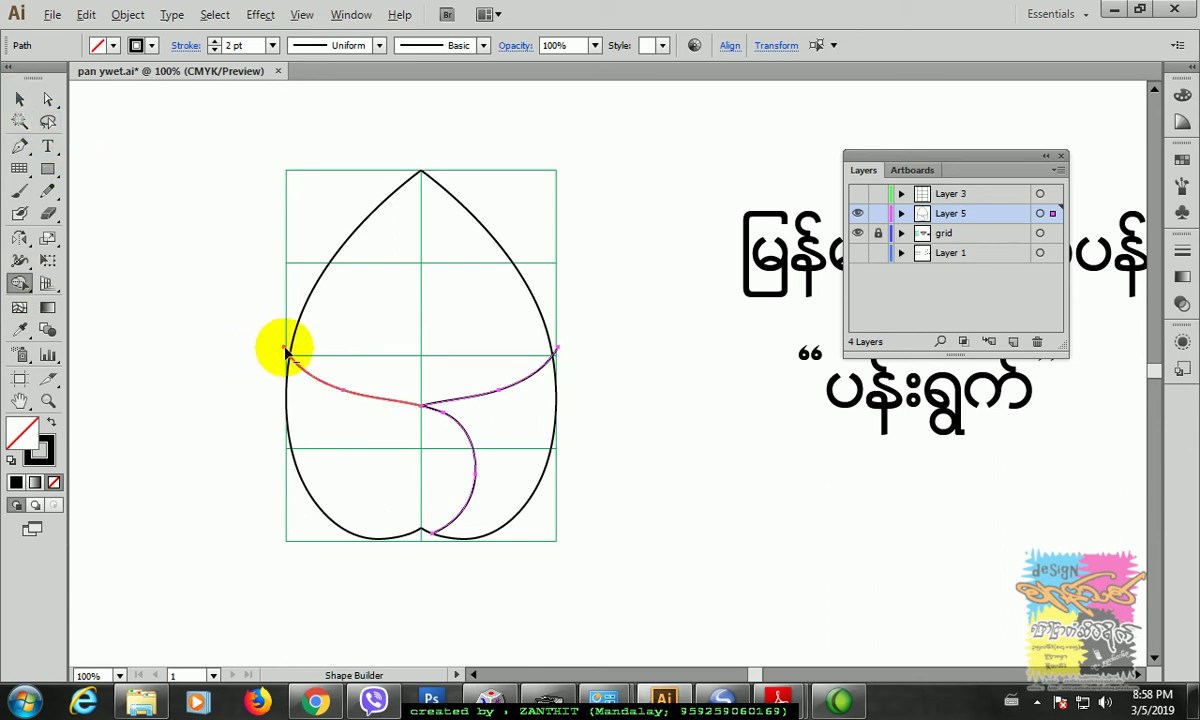
pyautogui.click(20, 99)
pyautogui.click(228, 249)
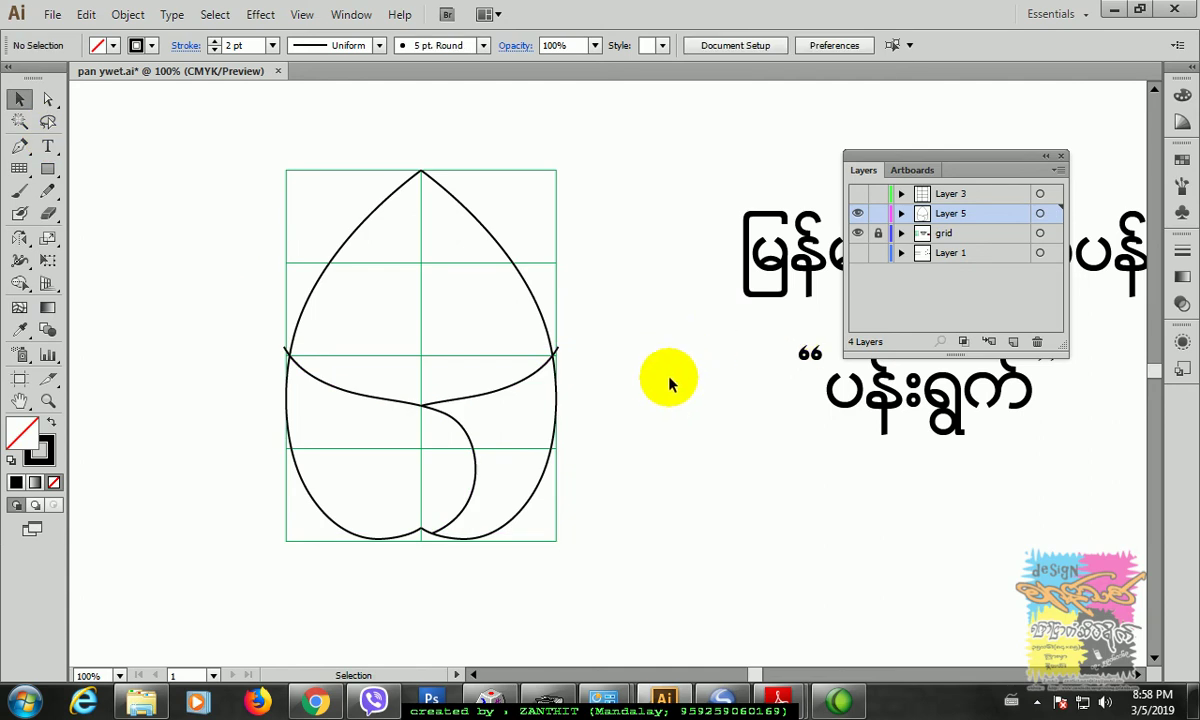
pyautogui.click(474, 224)
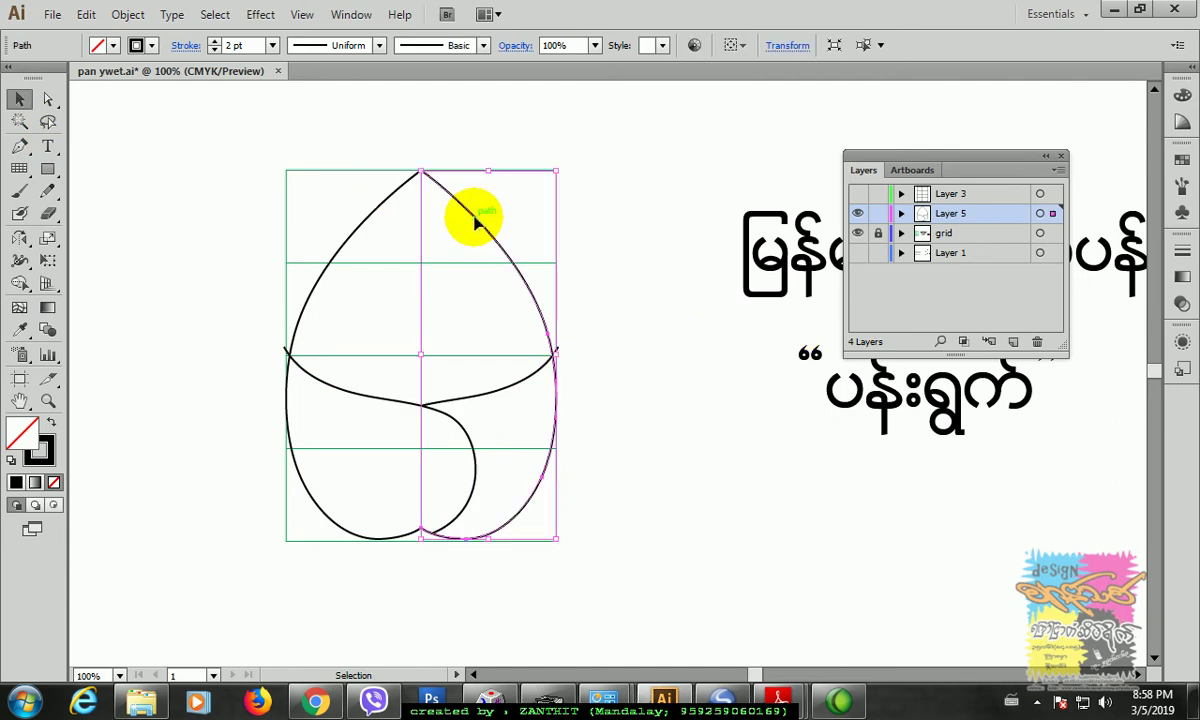
pyautogui.keyDown('shift'); pyautogui.click(379, 207); pyautogui.keyUp('shift')
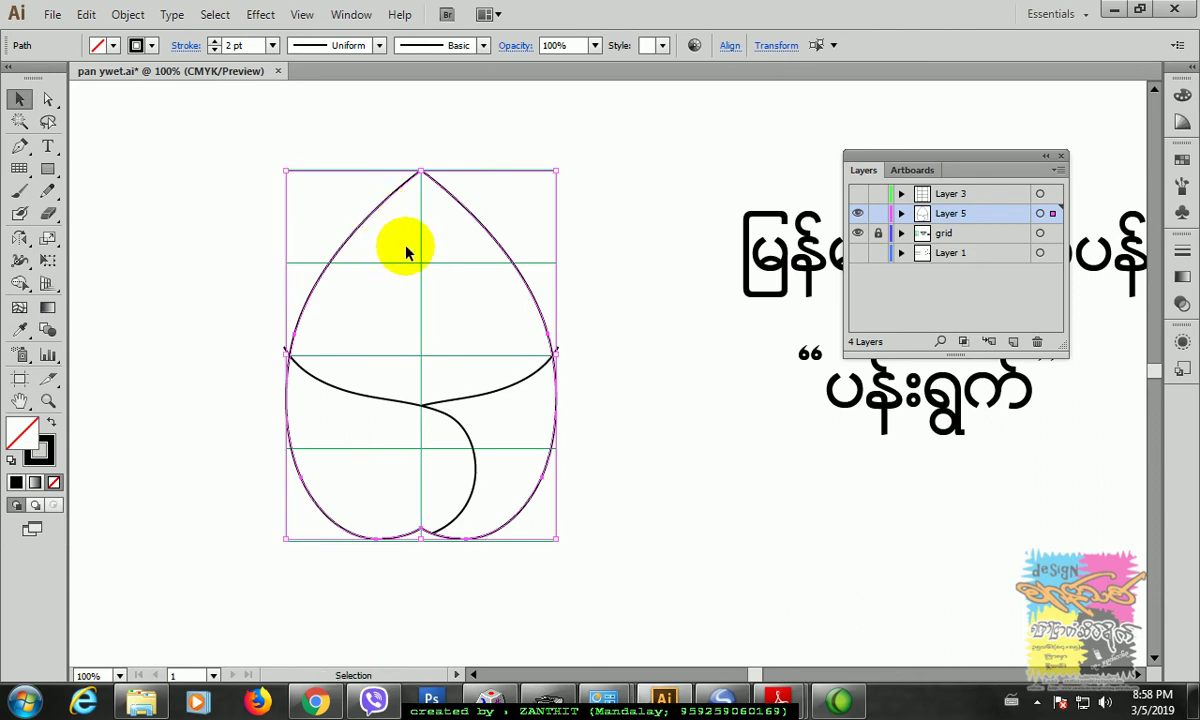
pyautogui.click(128, 14)
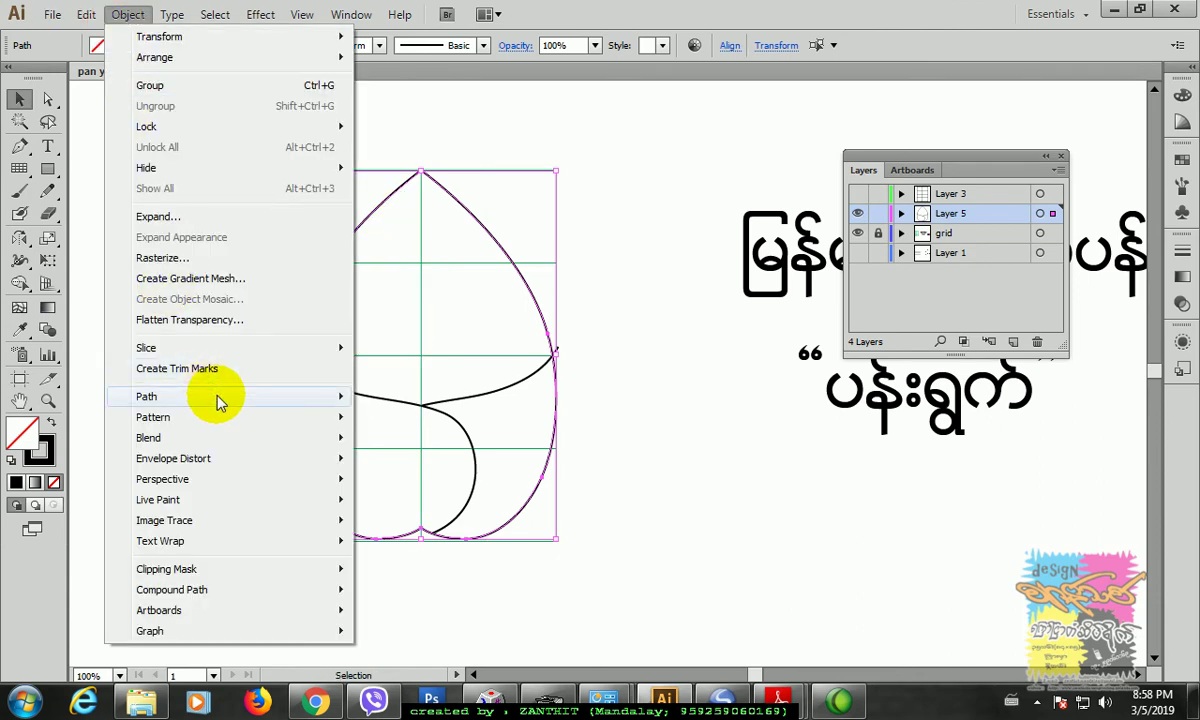
pyautogui.moveTo(214, 400)
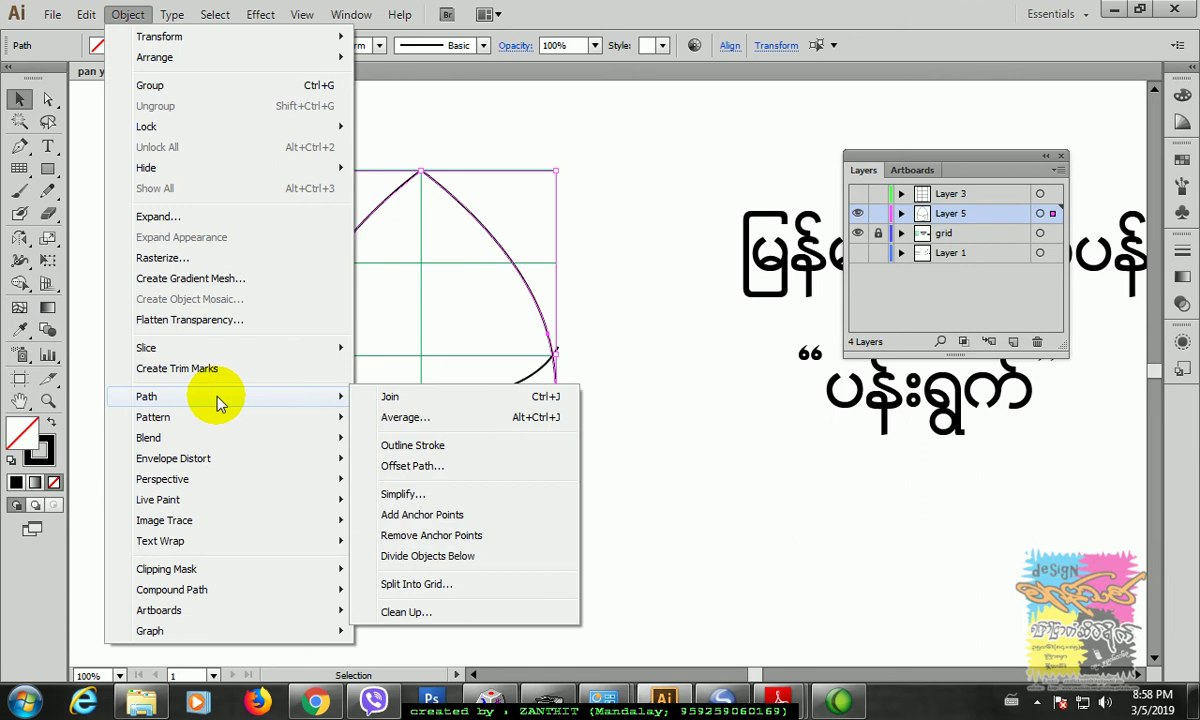
pyautogui.click(447, 468)
pyautogui.click(785, 370)
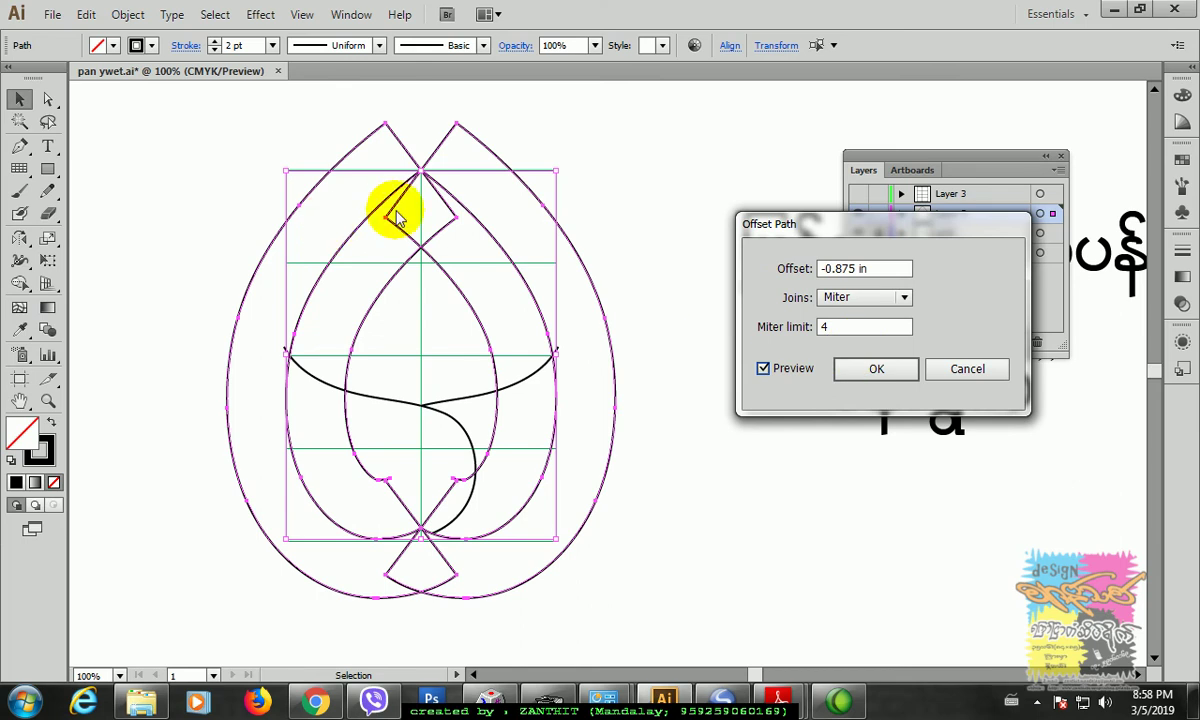
pyautogui.click(948, 376)
pyautogui.click(589, 330)
pyautogui.click(487, 230)
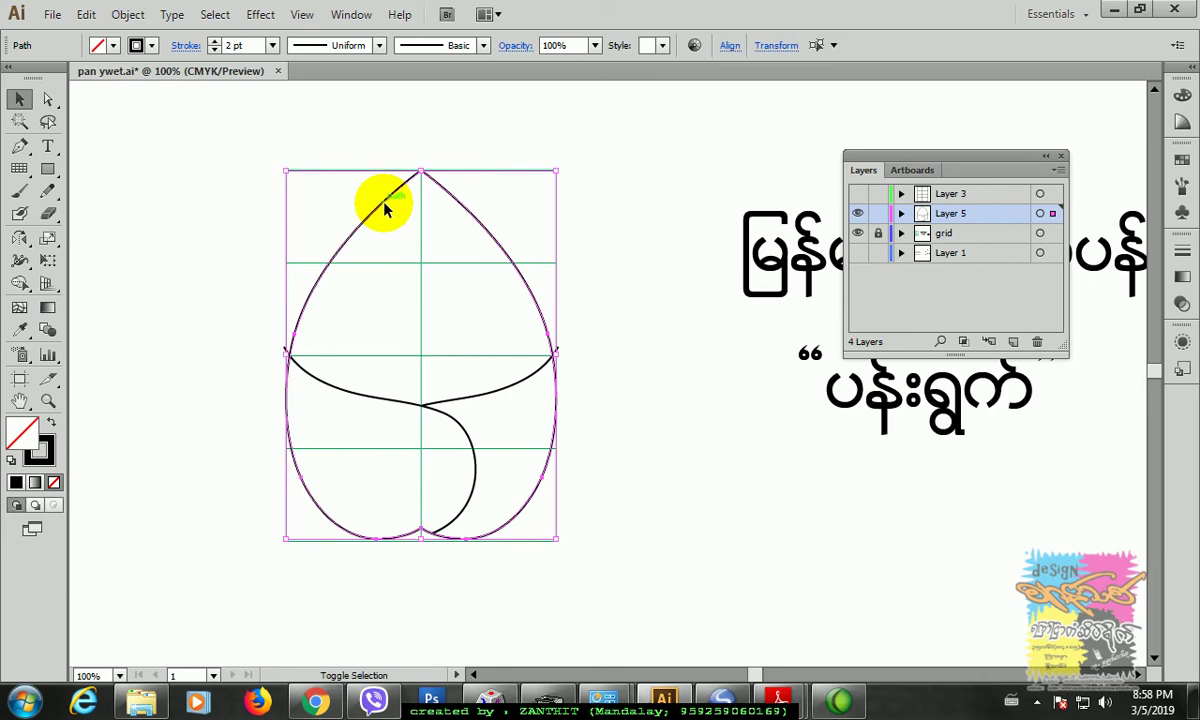
pyautogui.click(402, 157)
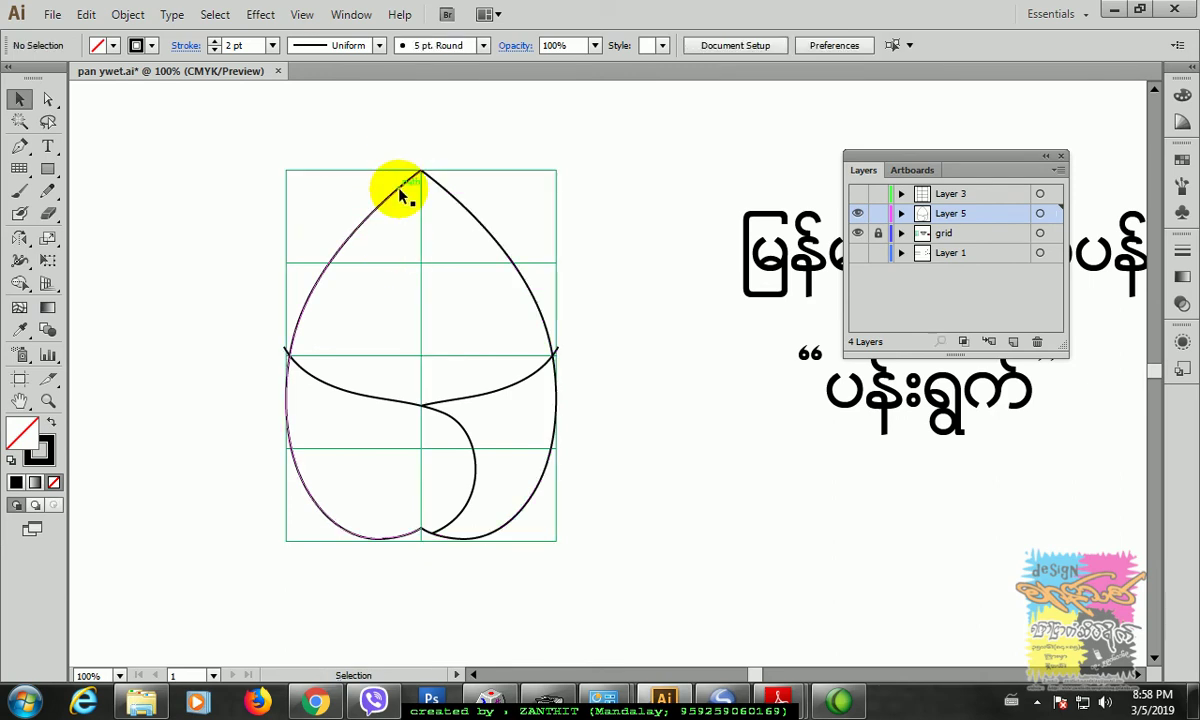
# Step: Join the two leaf halves into one closed outline by connecting their end points at the tip and at the bottom notch
pyautogui.click(47, 99)
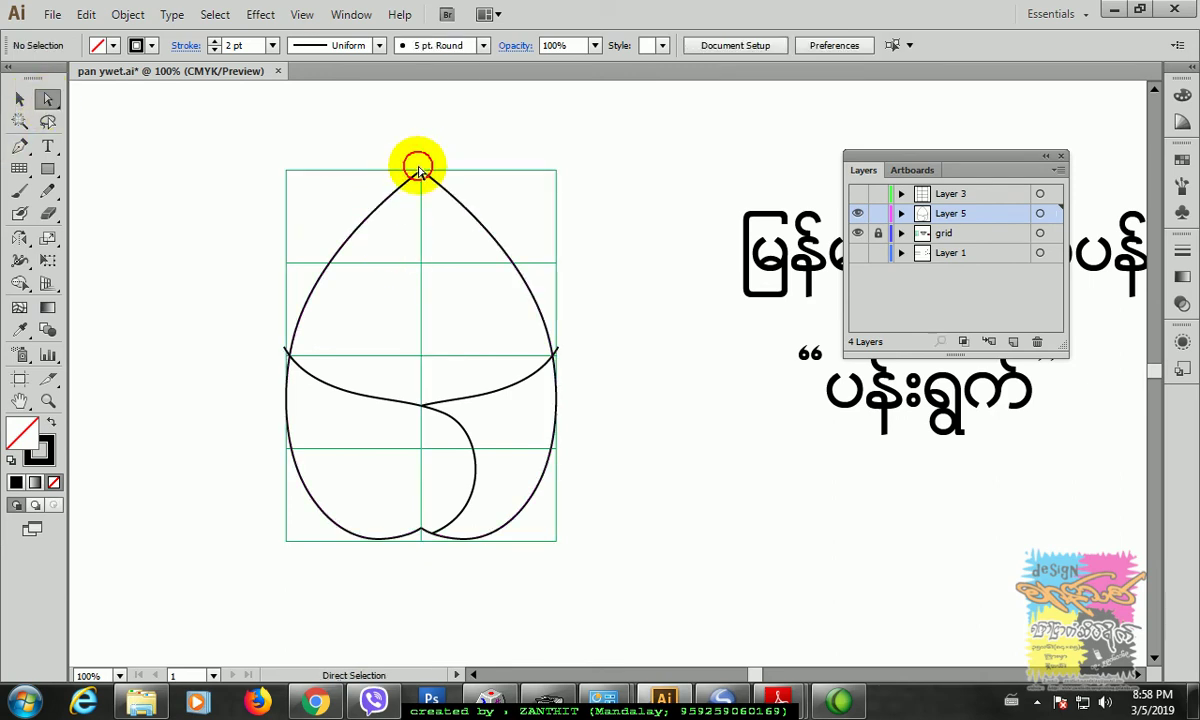
pyautogui.click(424, 177)
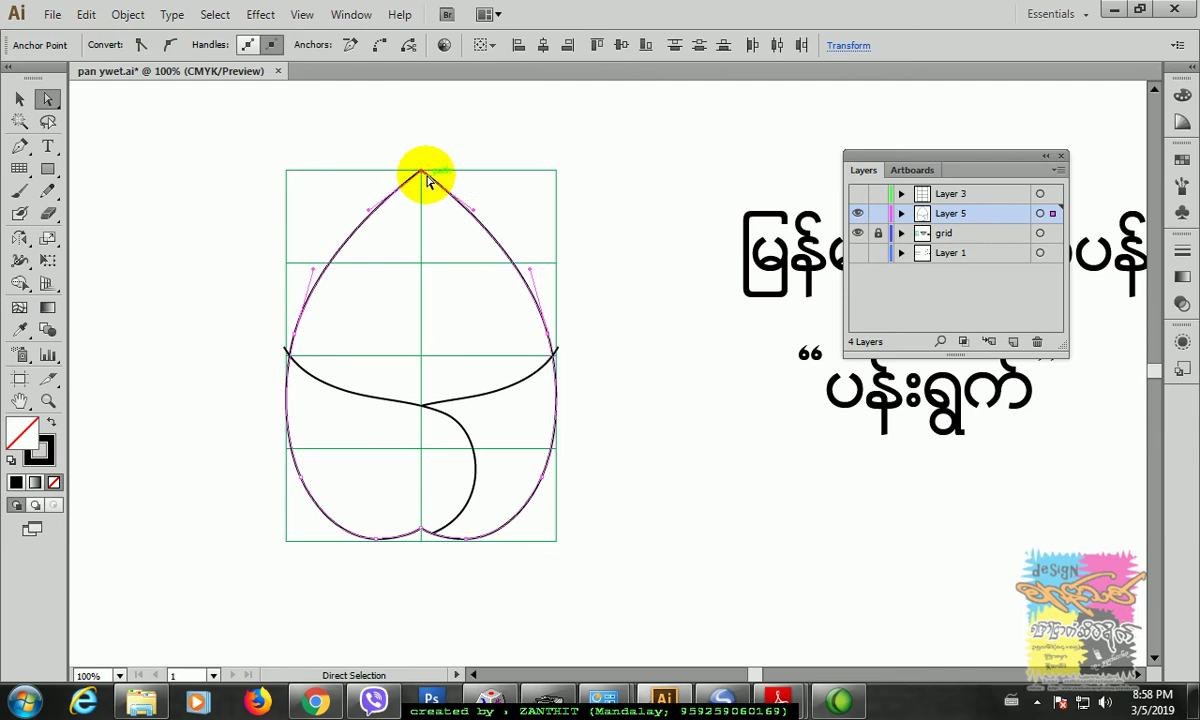
pyautogui.click(380, 46)
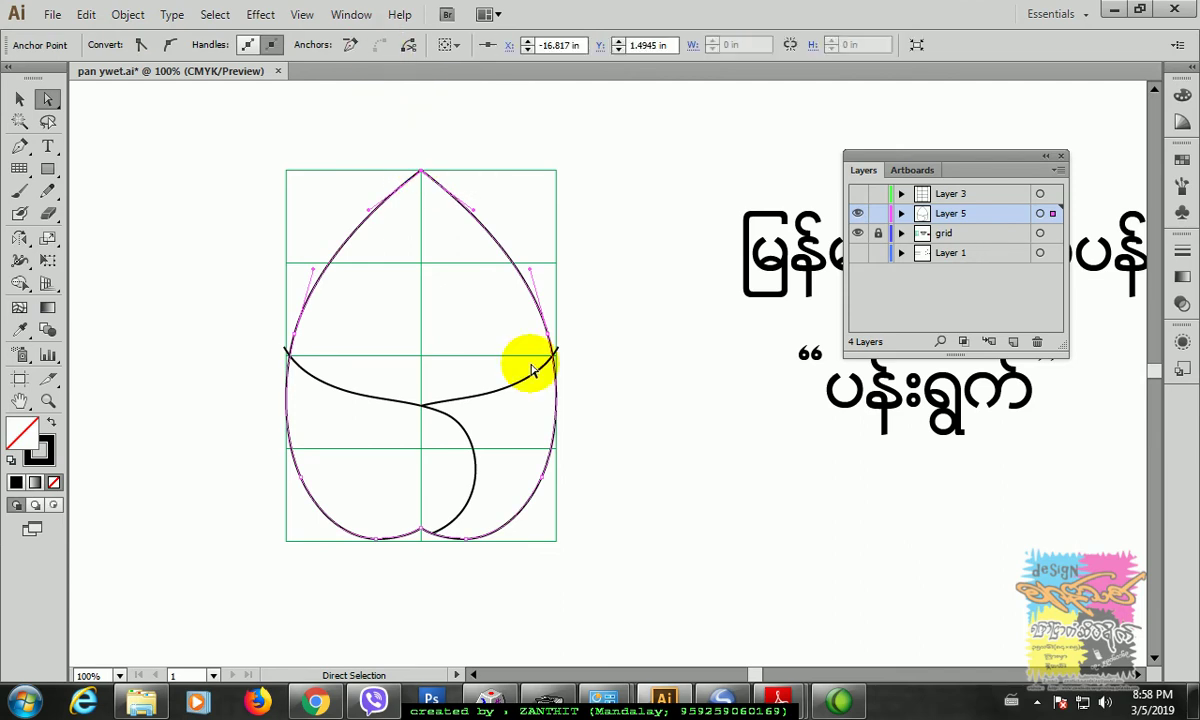
pyautogui.click(574, 489)
pyautogui.click(428, 534)
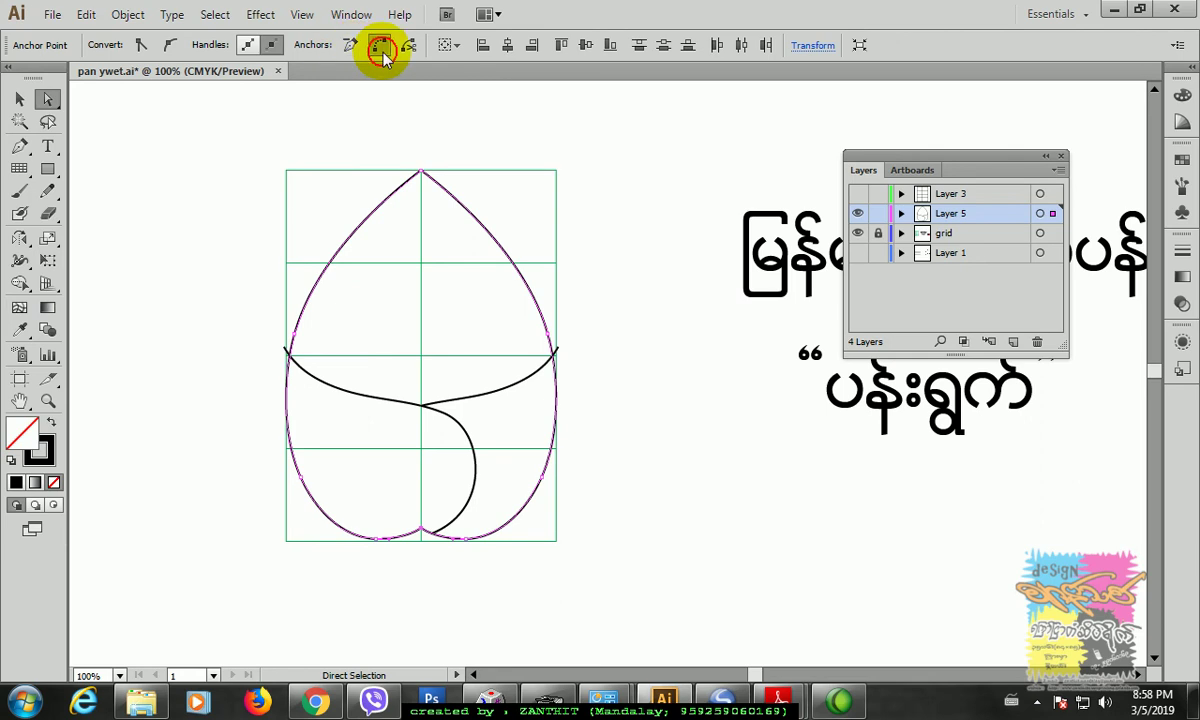
# Step: Offset the closed leaf outline by -0.75 in with miter joins to create a smaller inner leaf
pyautogui.click(20, 99)
pyautogui.click(371, 216)
pyautogui.click(371, 220)
pyautogui.click(127, 14)
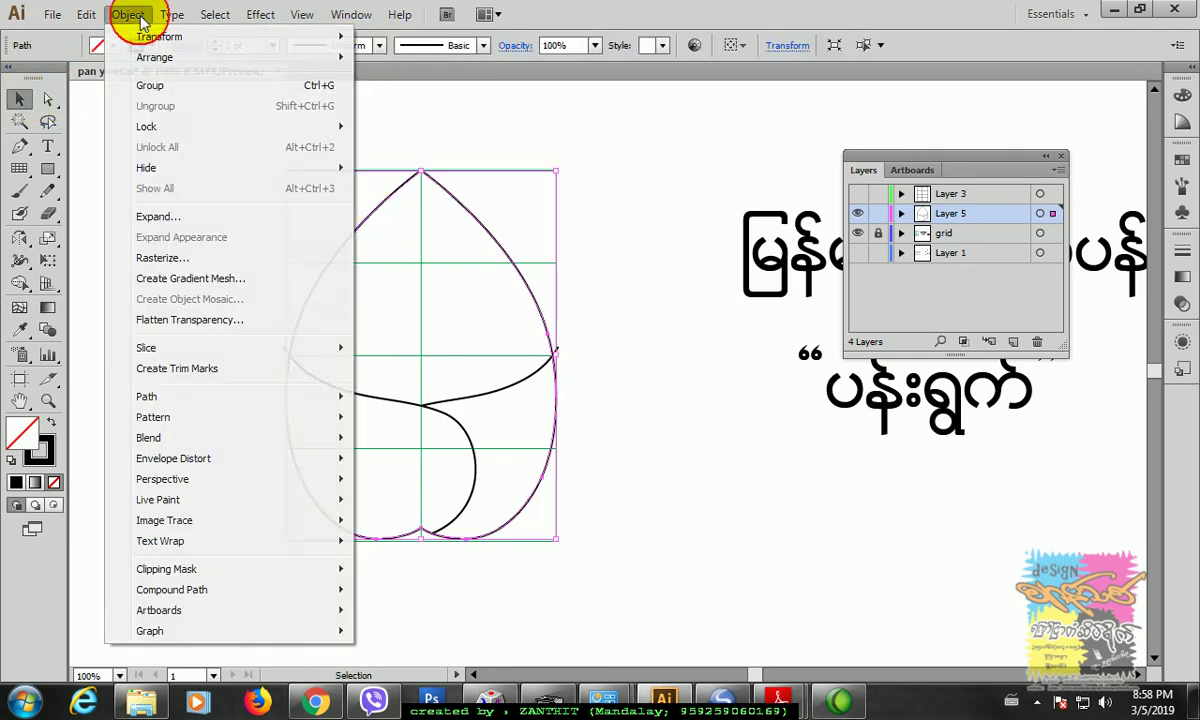
pyautogui.moveTo(249, 395)
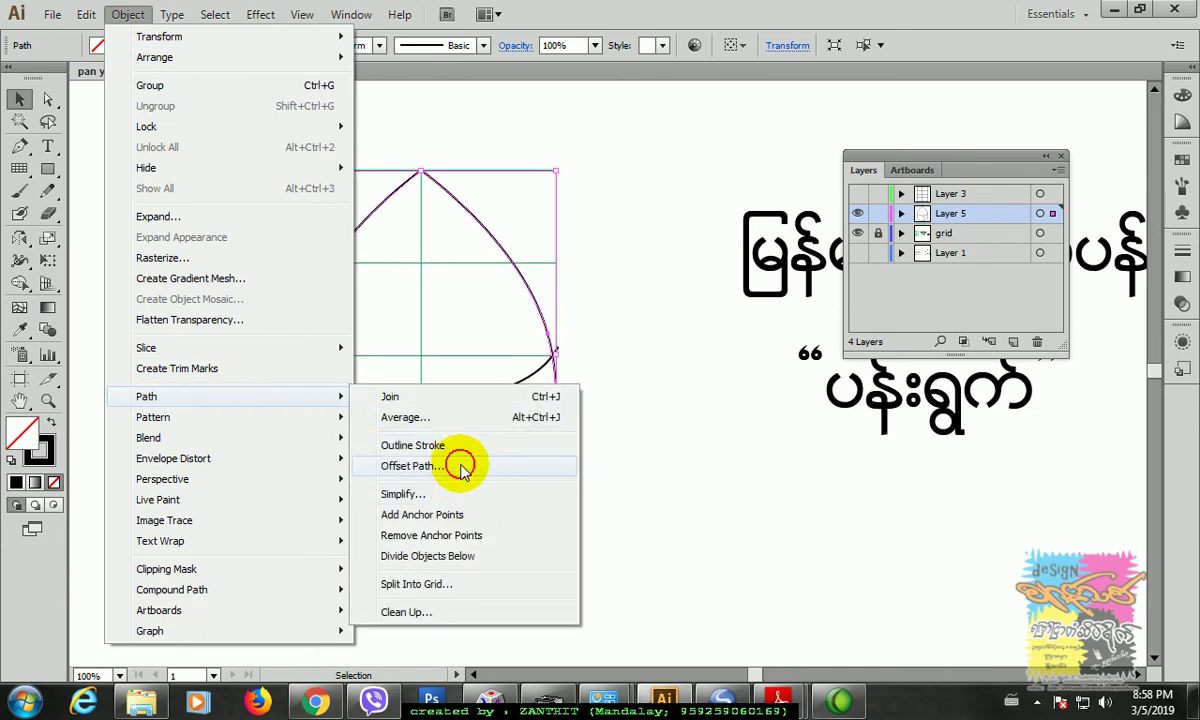
pyautogui.click(412, 466)
pyautogui.click(772, 370)
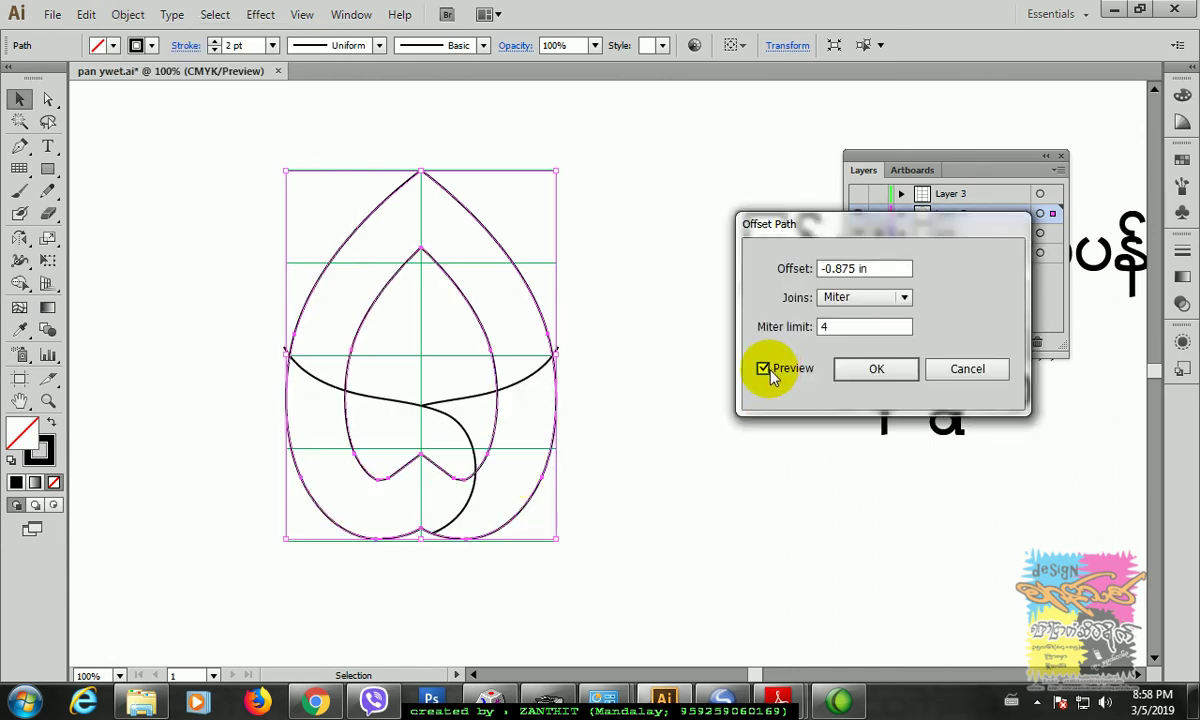
pyautogui.tripleClick(855, 268)
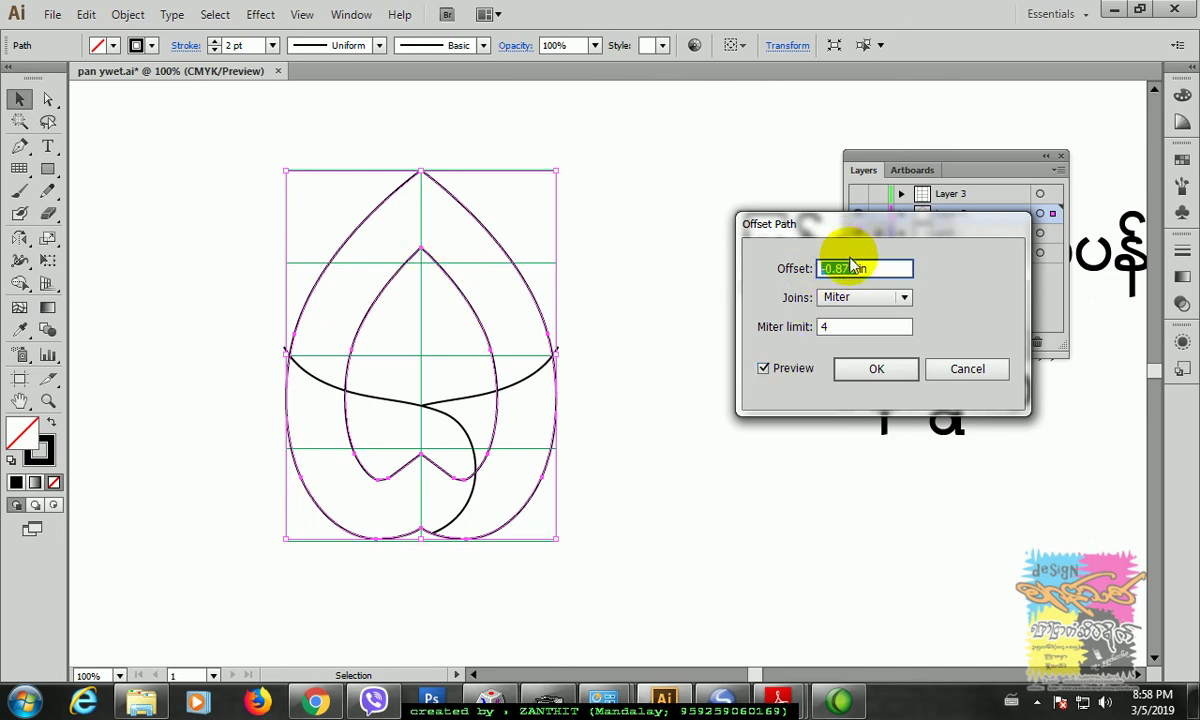
pyautogui.write('-0.5')
pyautogui.press('Down')
pyautogui.press('Down')
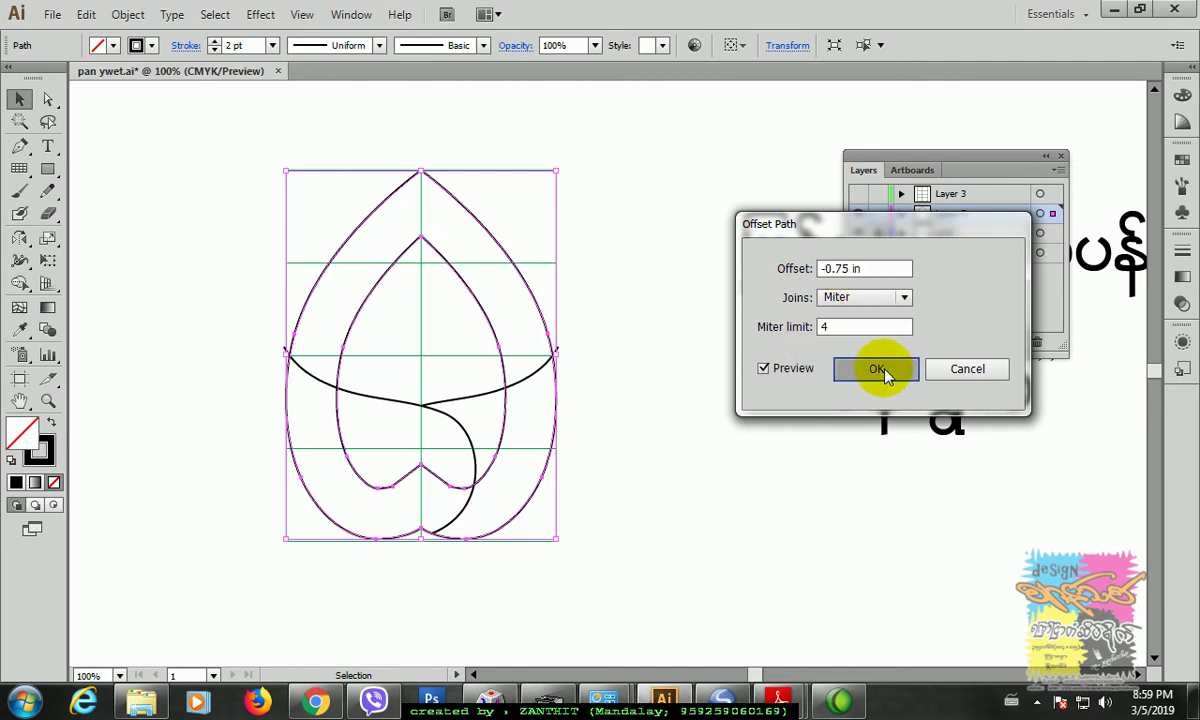
pyautogui.click(877, 369)
pyautogui.click(204, 182)
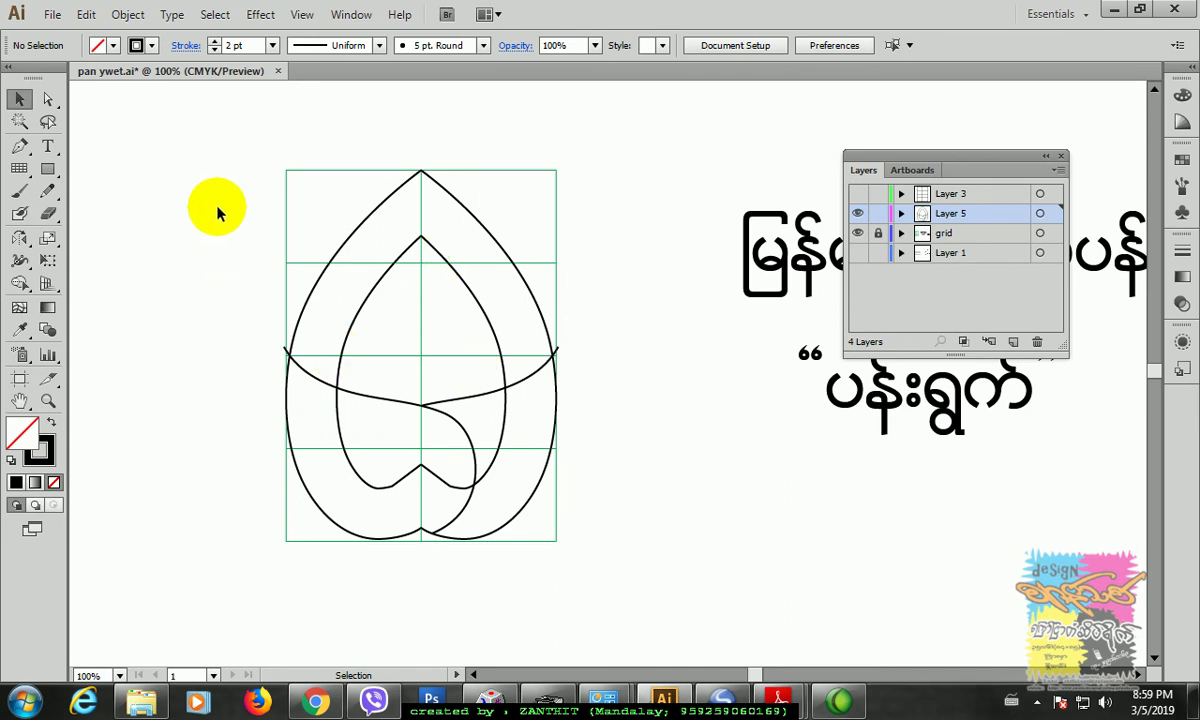
# Step: Trim the inner leaf below the crossing curves and the curve ends overhanging the outer outline with the Shape Builder tool
pyautogui.moveTo(202, 126); pyautogui.dragTo(540, 550)
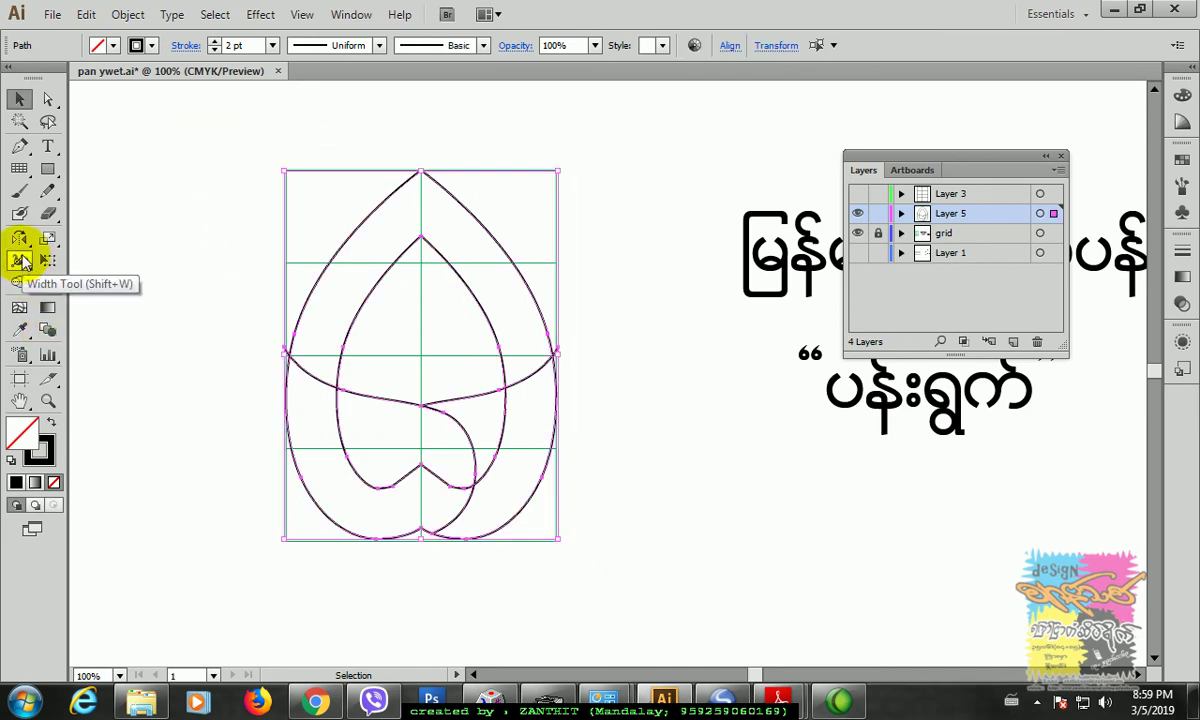
pyautogui.click(19, 283)
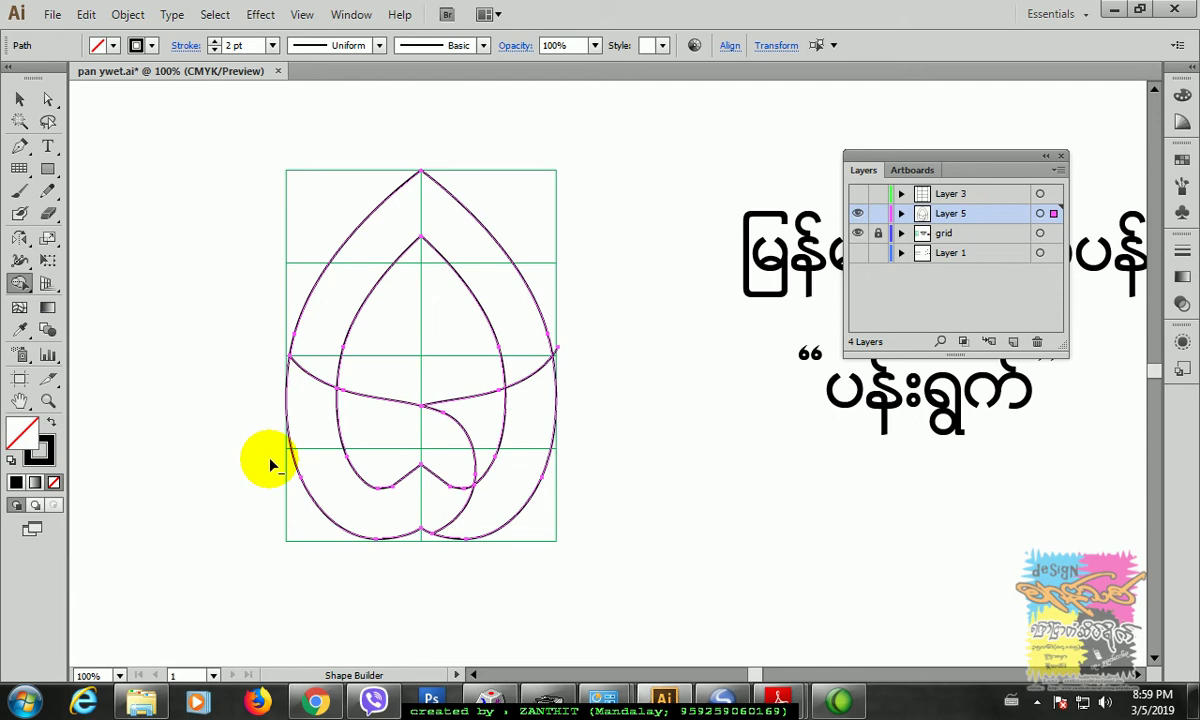
pyautogui.moveTo(340, 428); pyautogui.dragTo(340, 428)
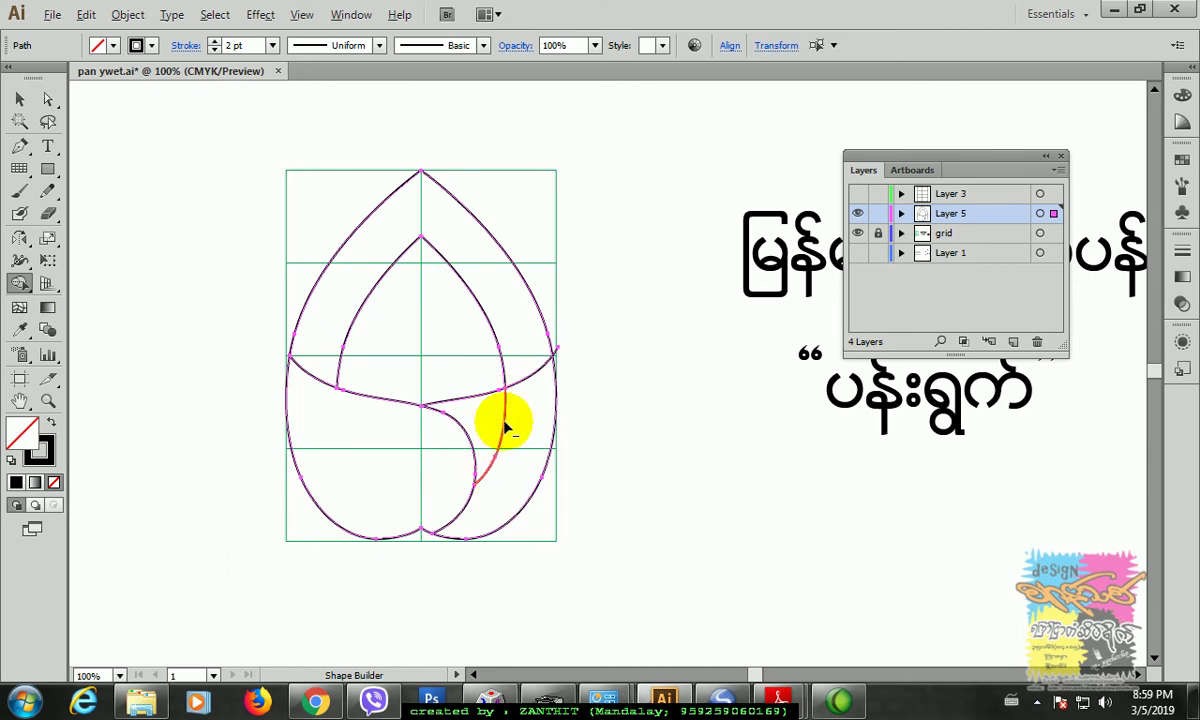
pyautogui.moveTo(504, 420); pyautogui.dragTo(540, 415)
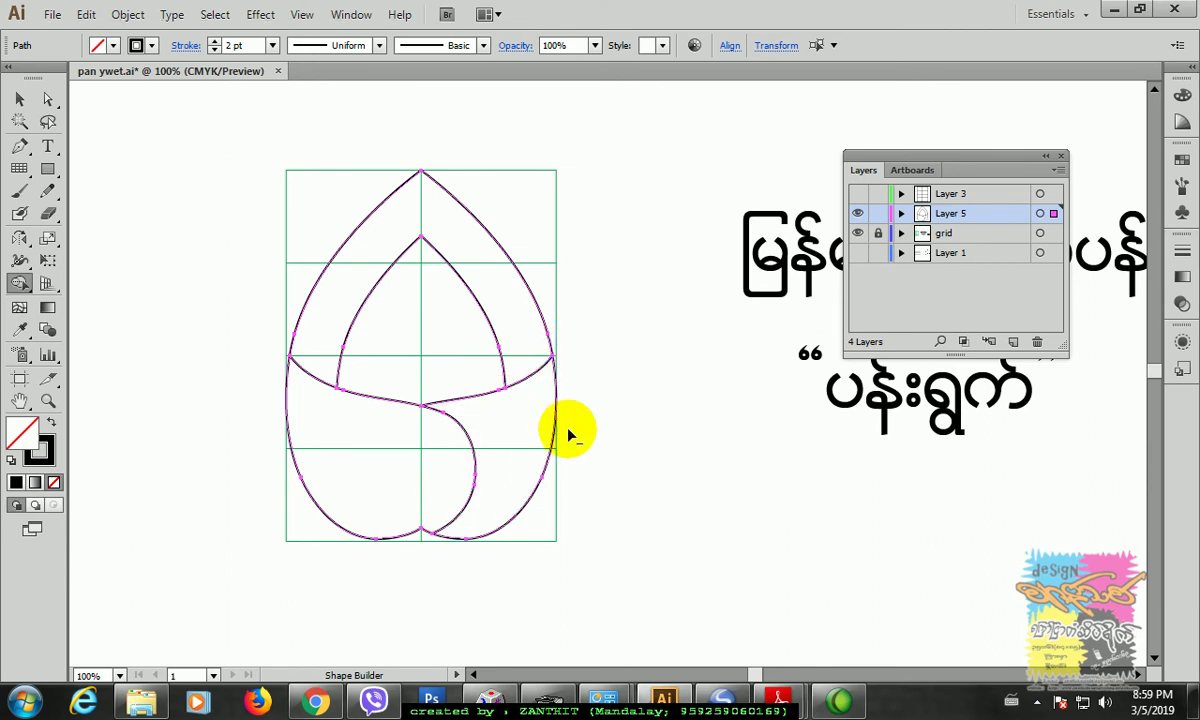
pyautogui.click(20, 100)
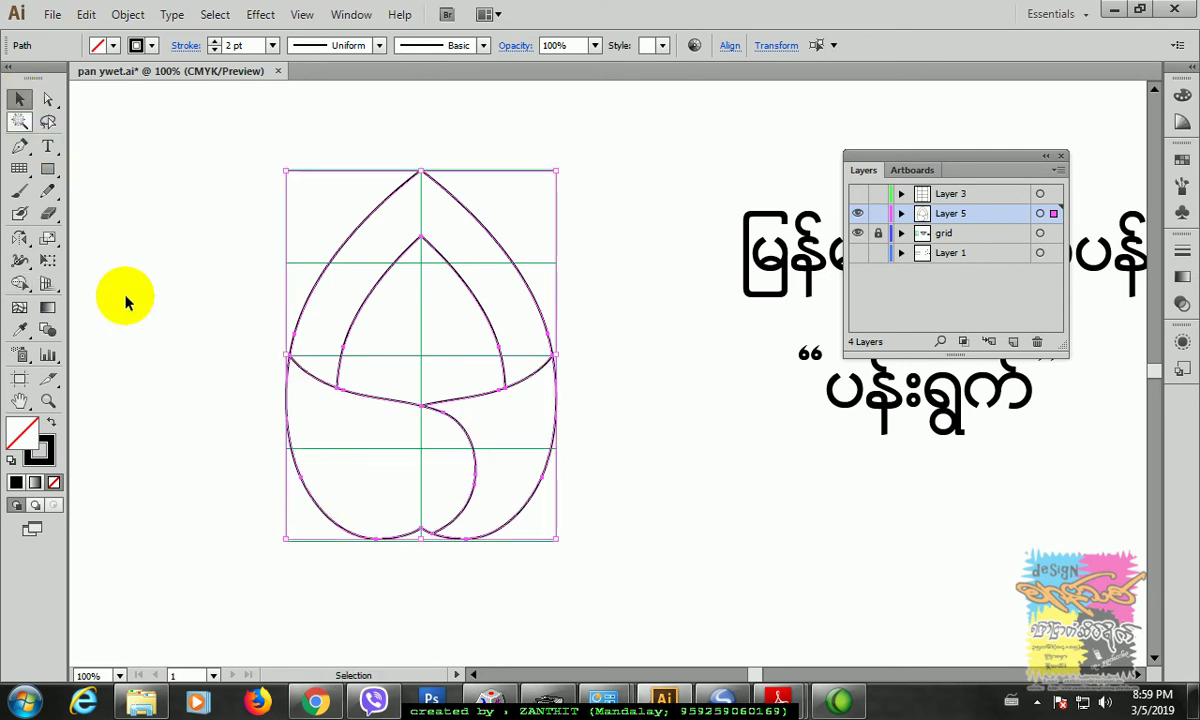
pyautogui.click(152, 336)
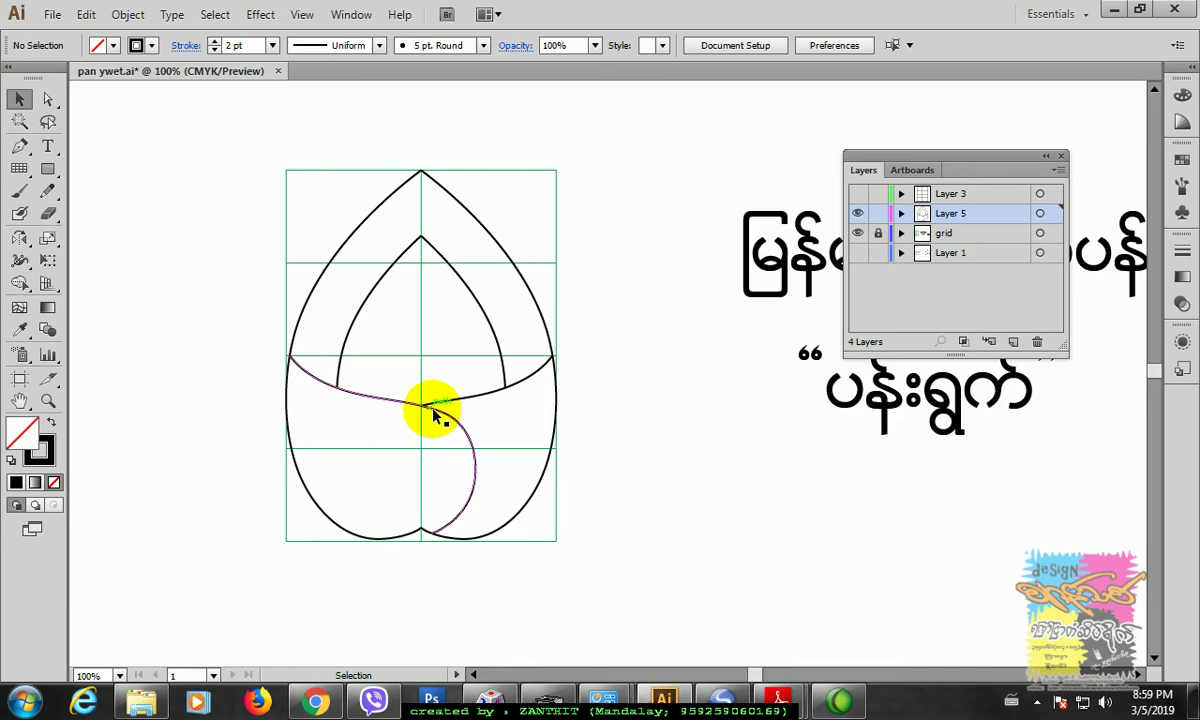
# Step: Cut the outer leaf outline at the anchor point on its top tip
pyautogui.hotkey('ctrl', '+')
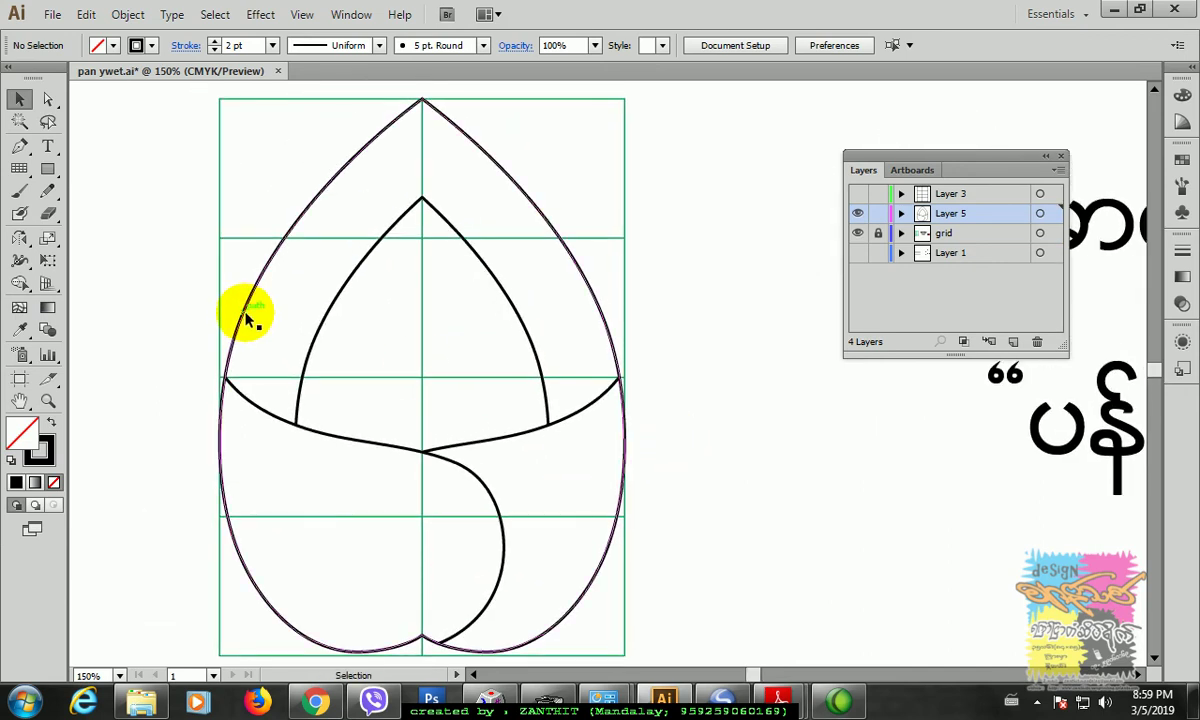
pyautogui.click(244, 316)
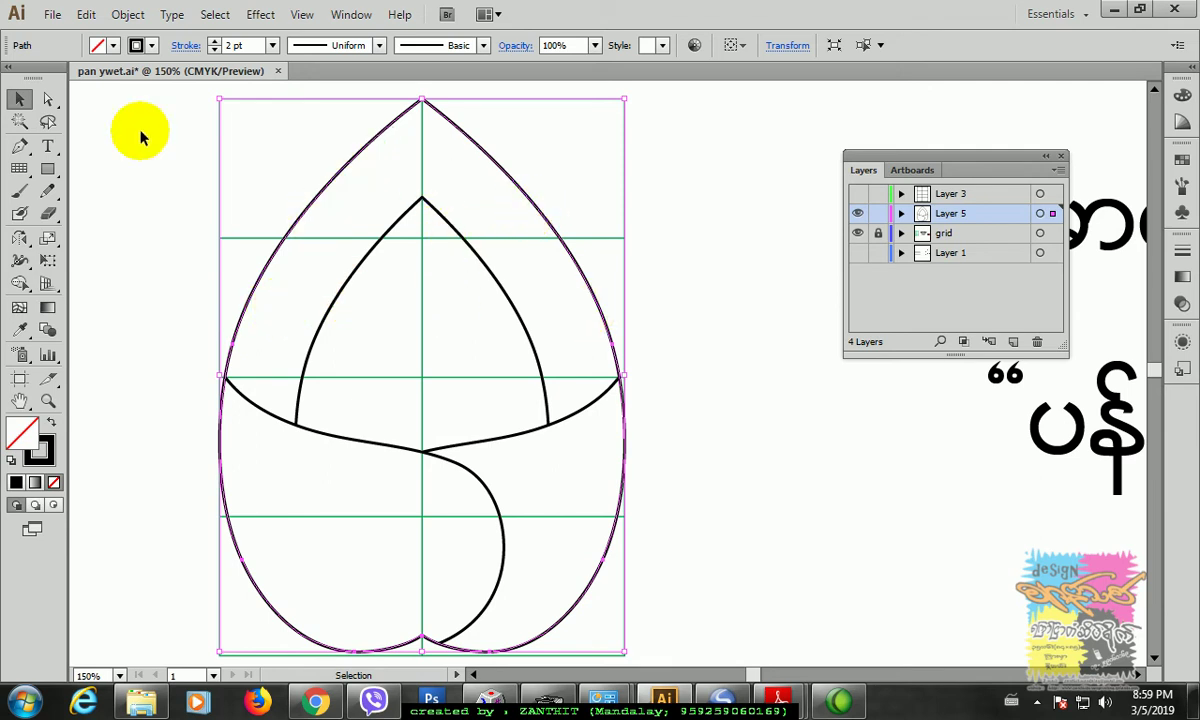
pyautogui.click(47, 98)
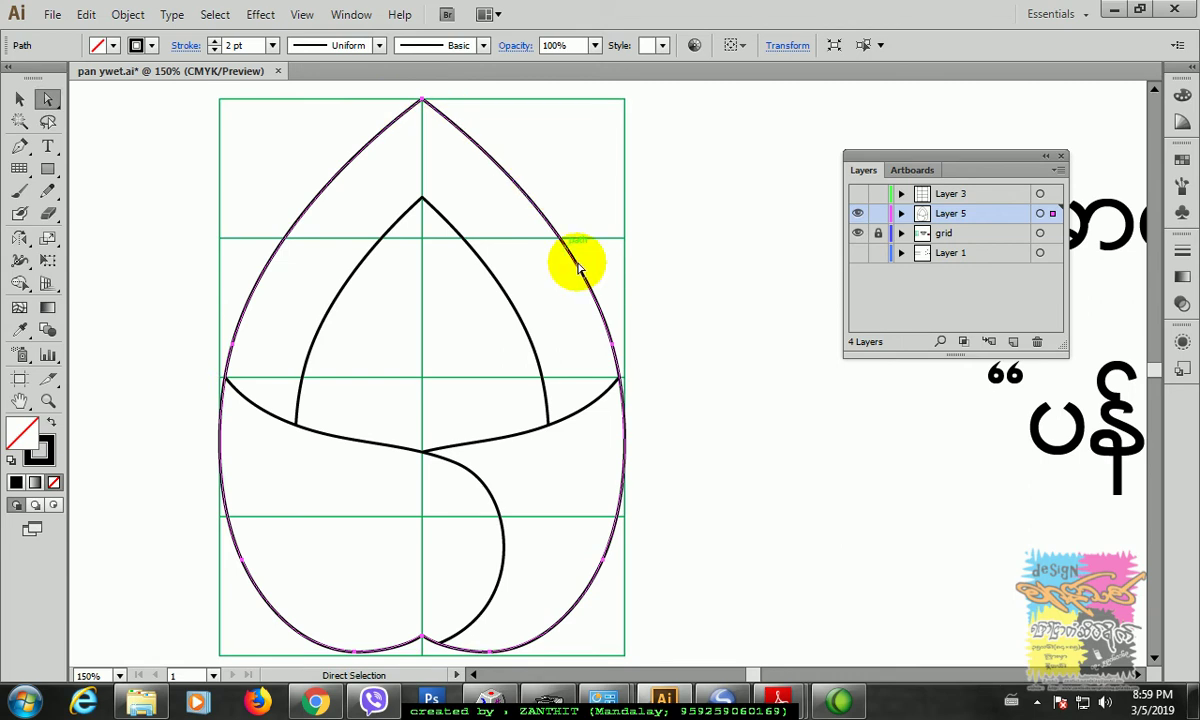
pyautogui.click(423, 101)
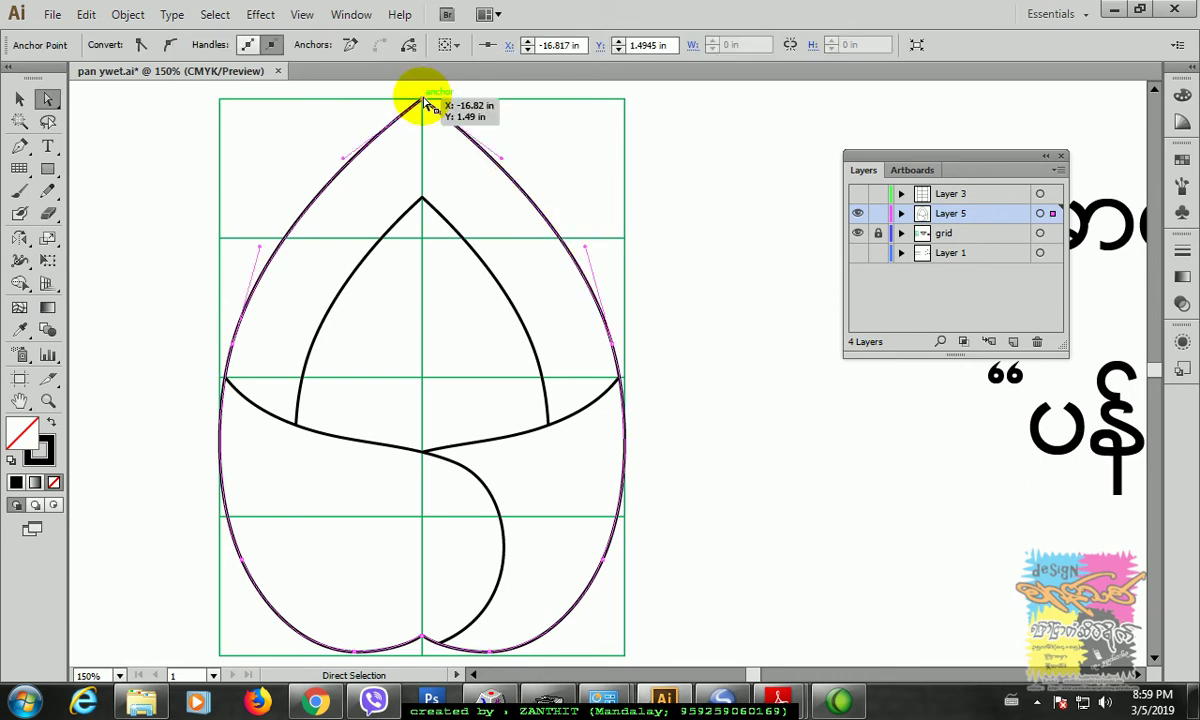
pyautogui.click(408, 46)
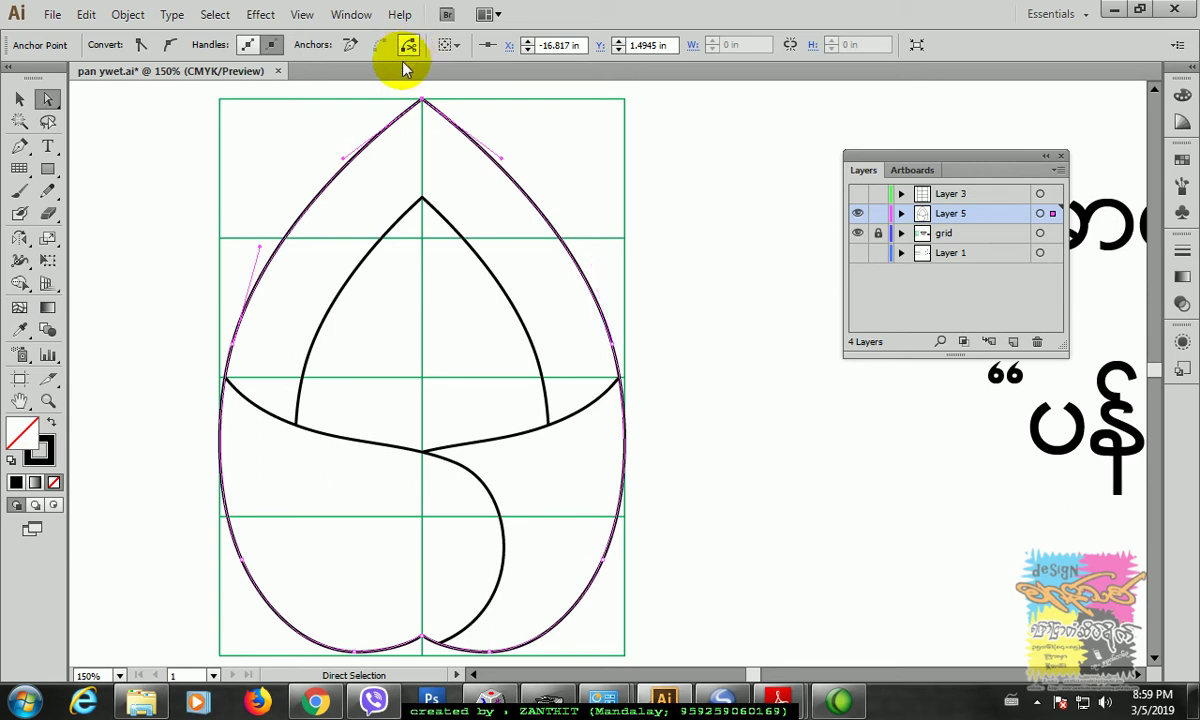
pyautogui.click(19, 99)
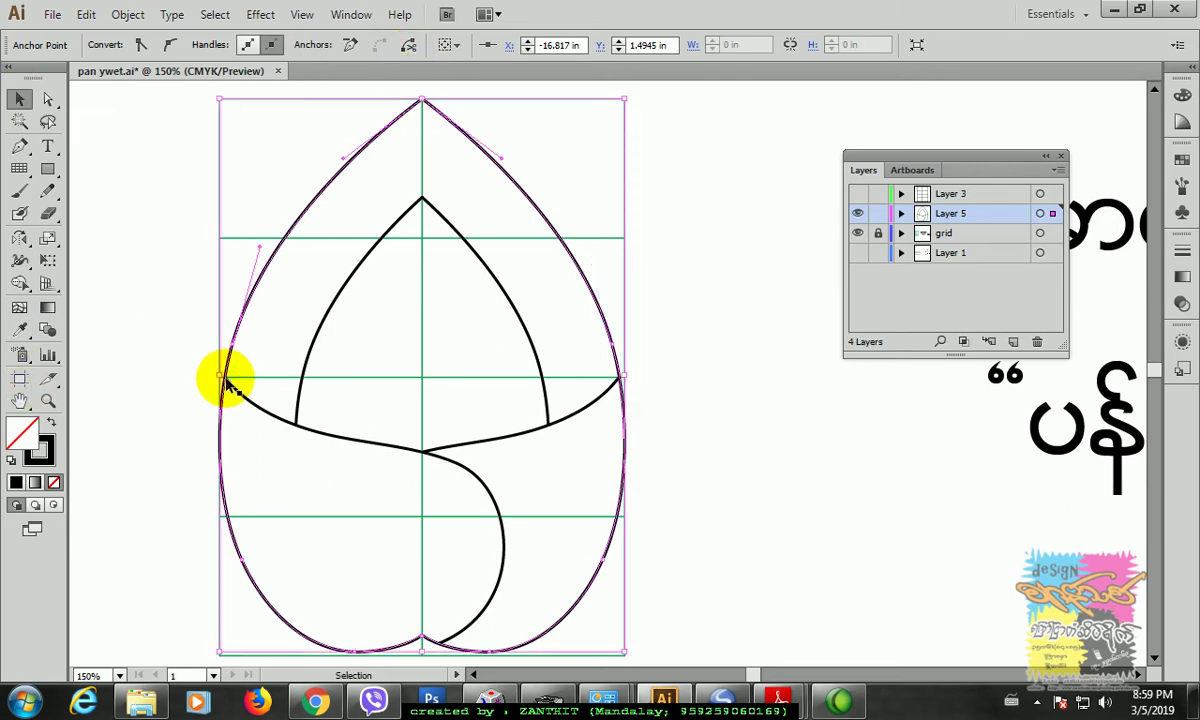
# Step: Add an anchor point to the outer outline where the S-curve's left end meets it, and cut the path there
pyautogui.click(19, 147)
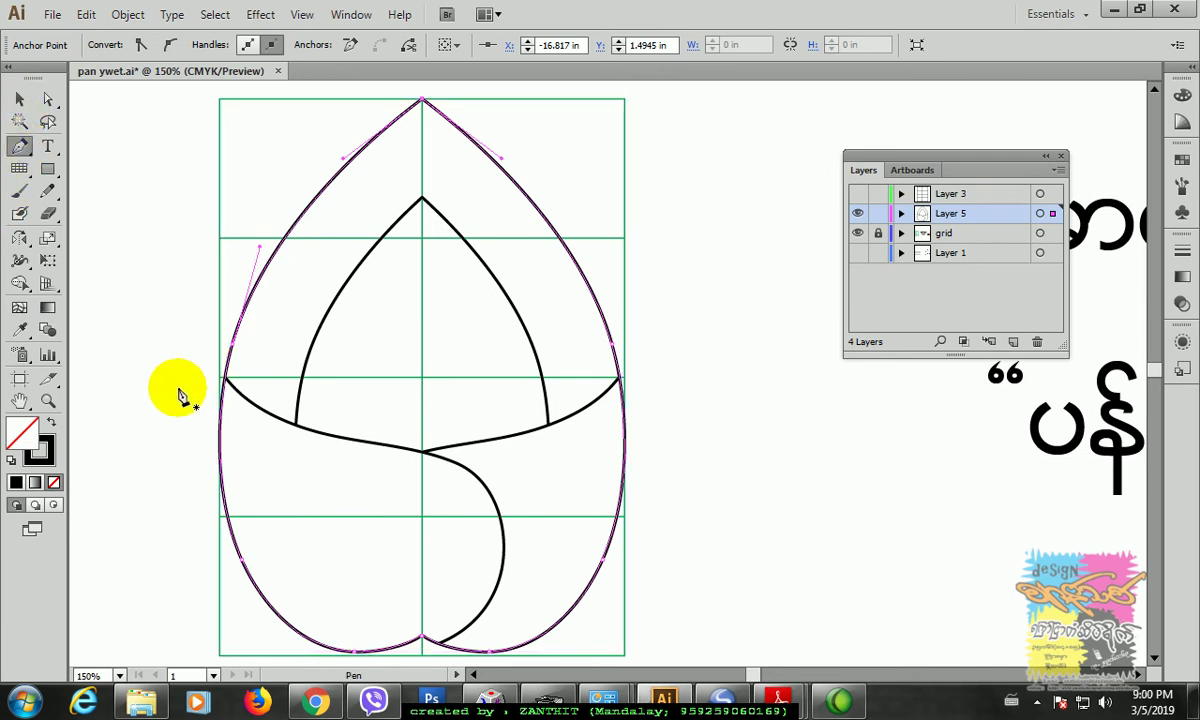
pyautogui.hotkey('ctrl', '+')
pyautogui.moveTo(215, 415); pyautogui.dragTo(385, 420)
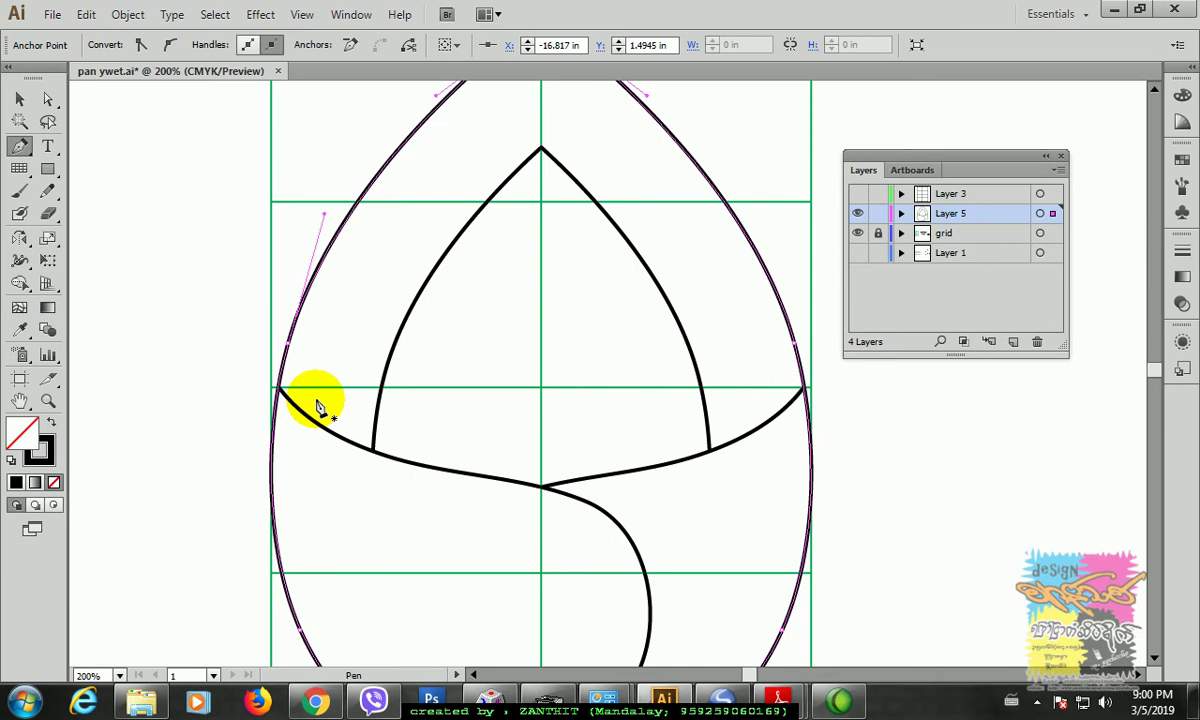
pyautogui.hotkey('ctrl', '+')
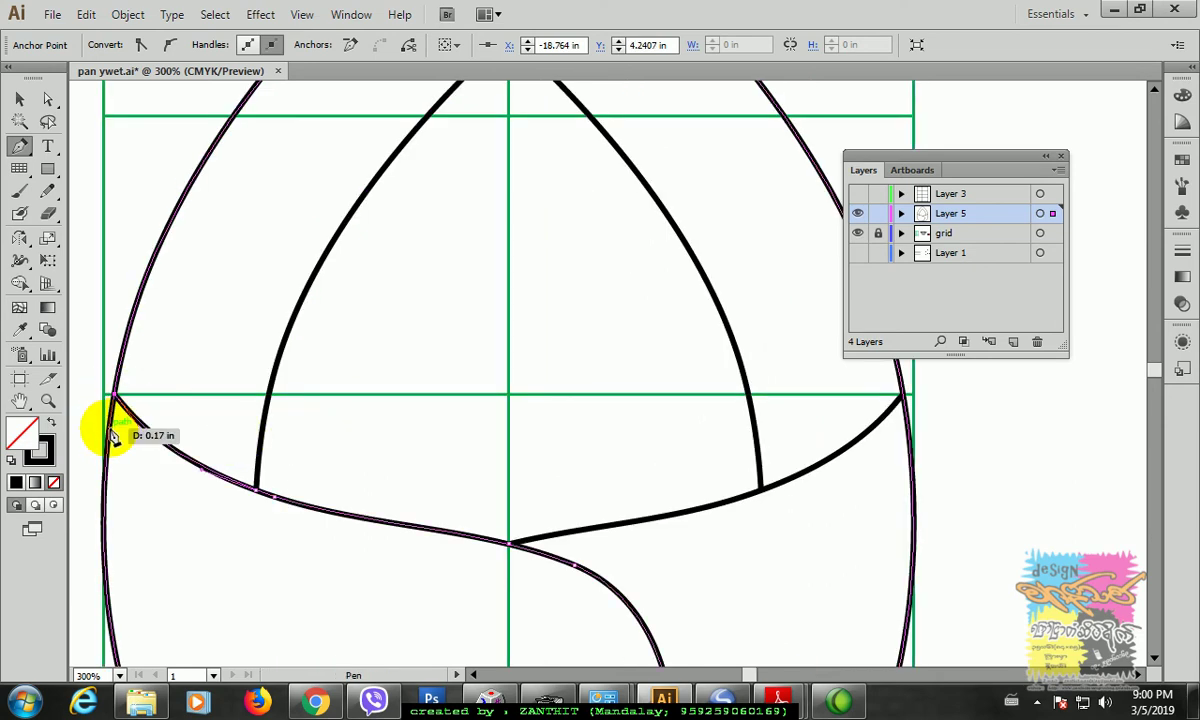
pyautogui.click(117, 388)
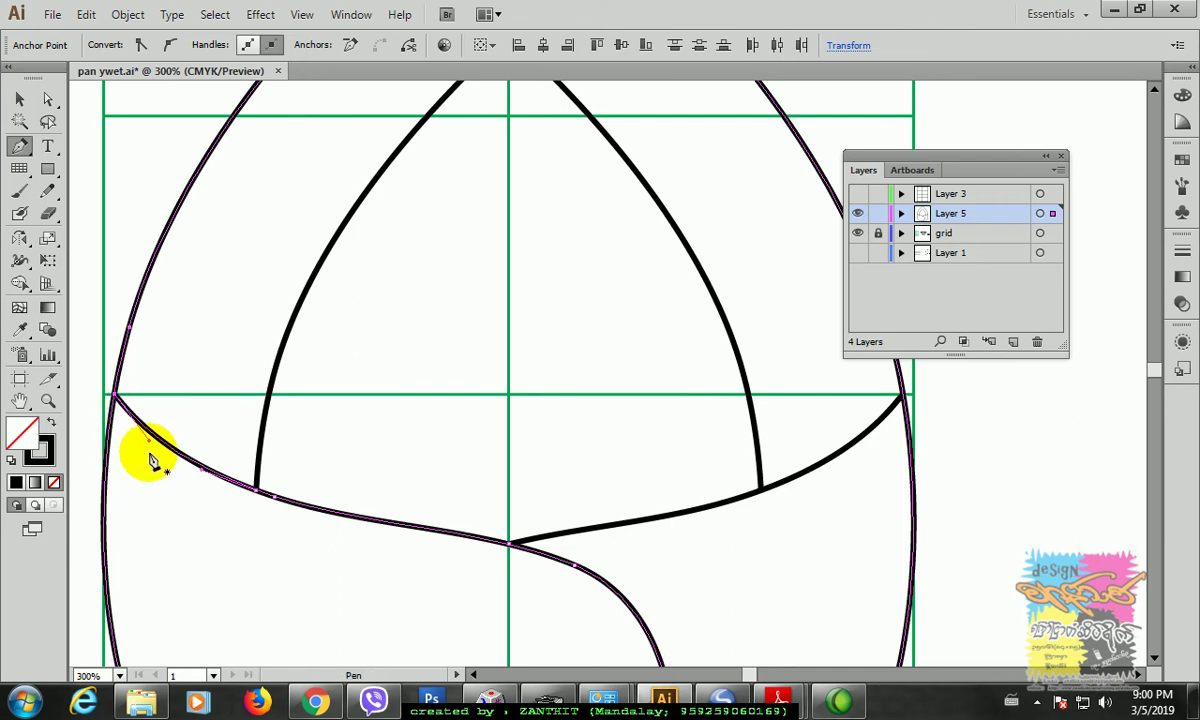
pyautogui.keyDown('ctrl'); pyautogui.click(134, 380); pyautogui.keyUp('ctrl')
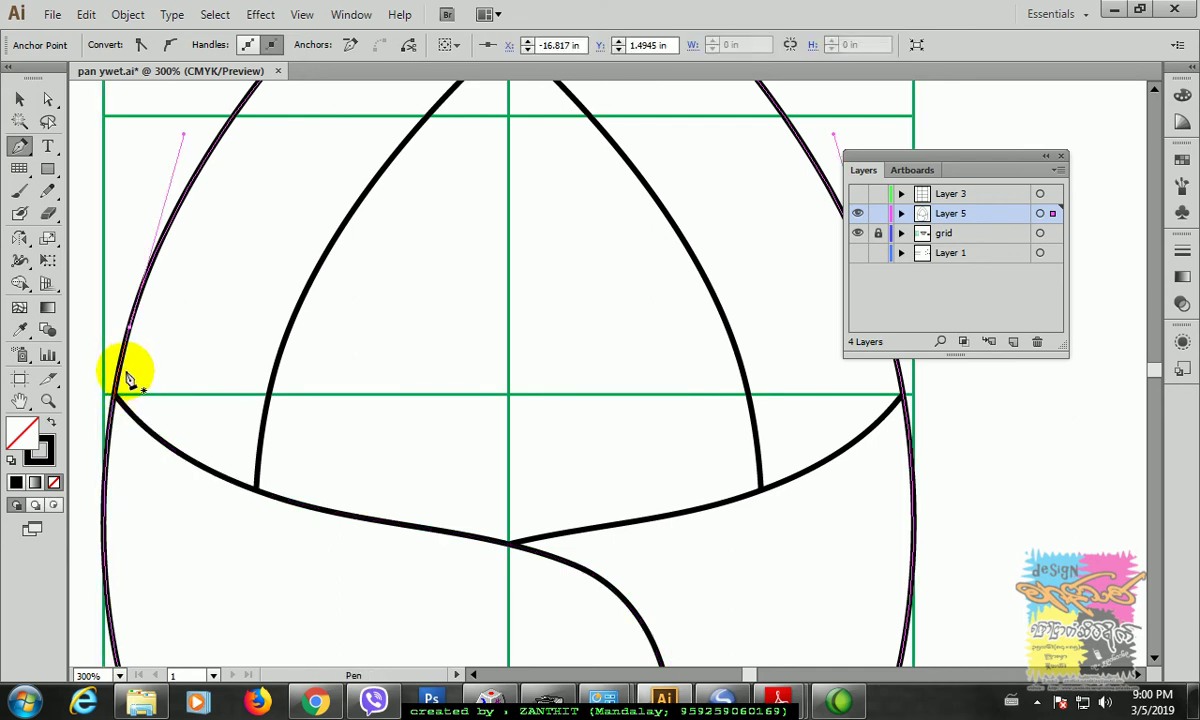
pyautogui.click(107, 396)
pyautogui.click(47, 98)
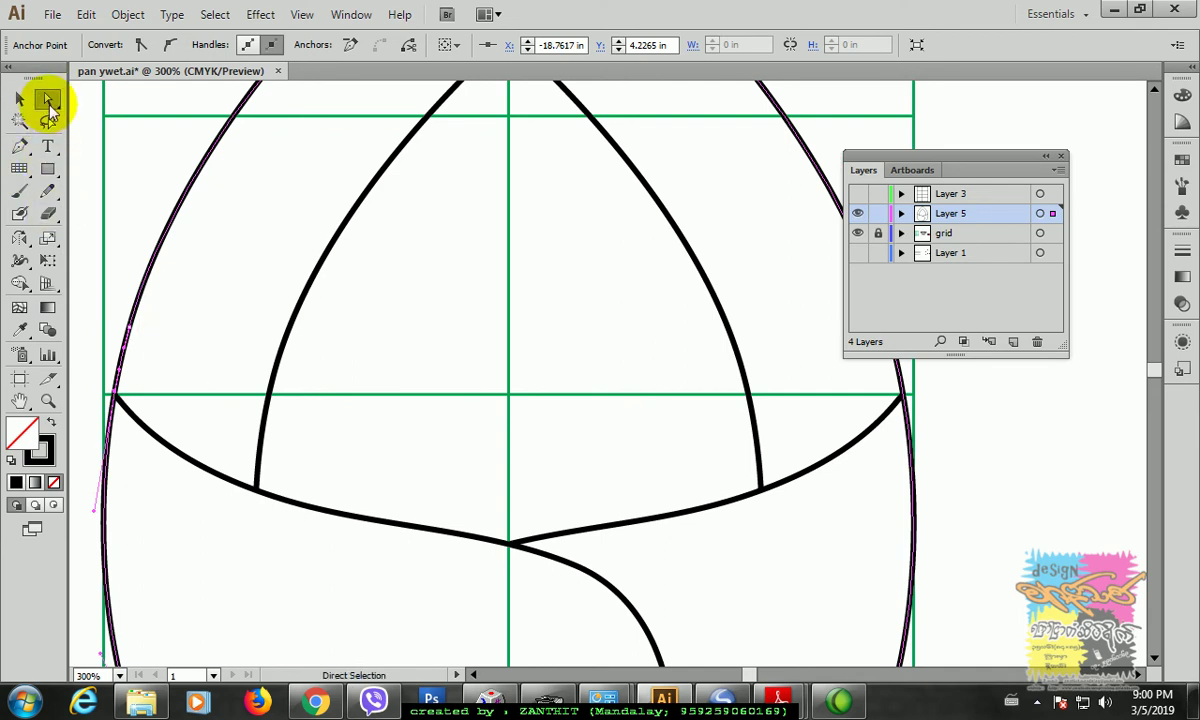
pyautogui.click(410, 47)
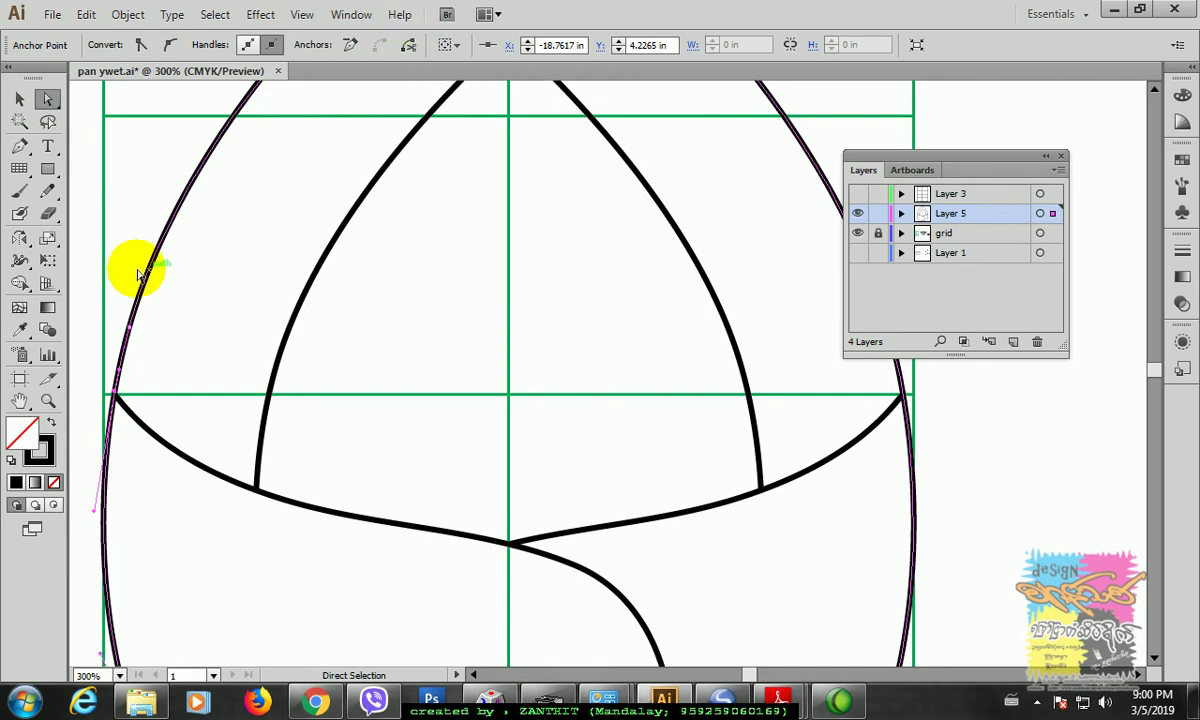
# Step: Add another anchor point on the outer outline's upper left side, between the tip and the first cut, and split the path there
pyautogui.moveTo(287, 295); pyautogui.dragTo(303, 434)
pyautogui.click(20, 145)
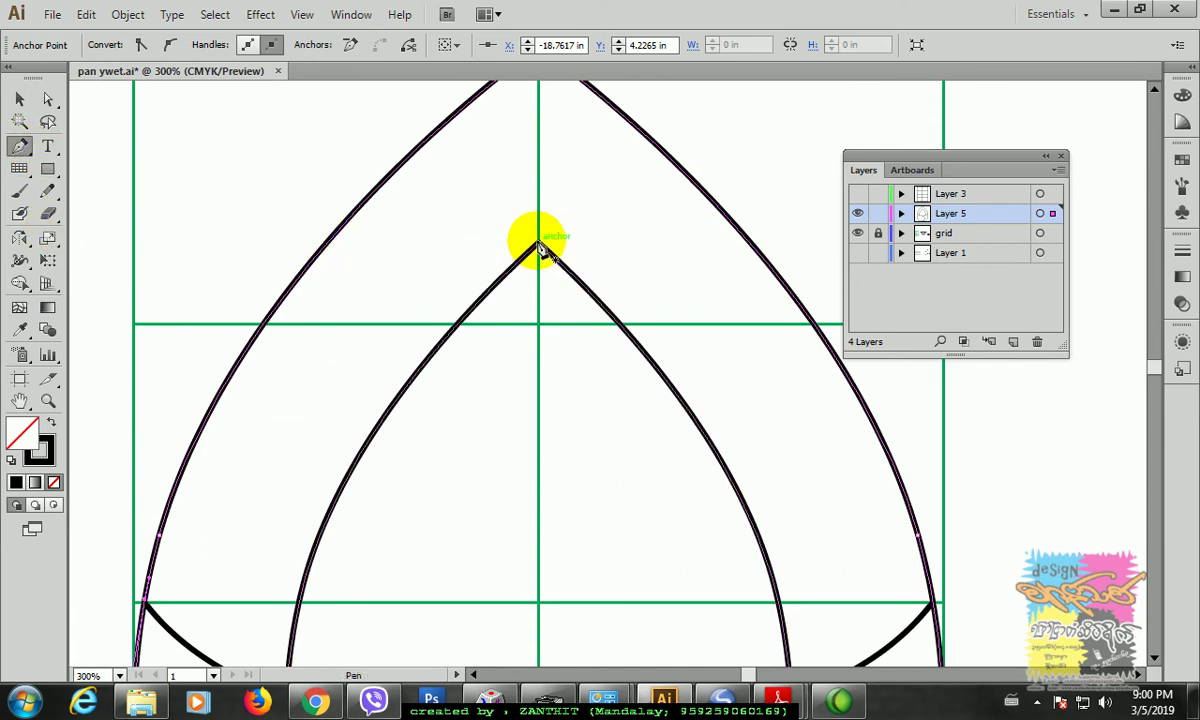
pyautogui.click(339, 234)
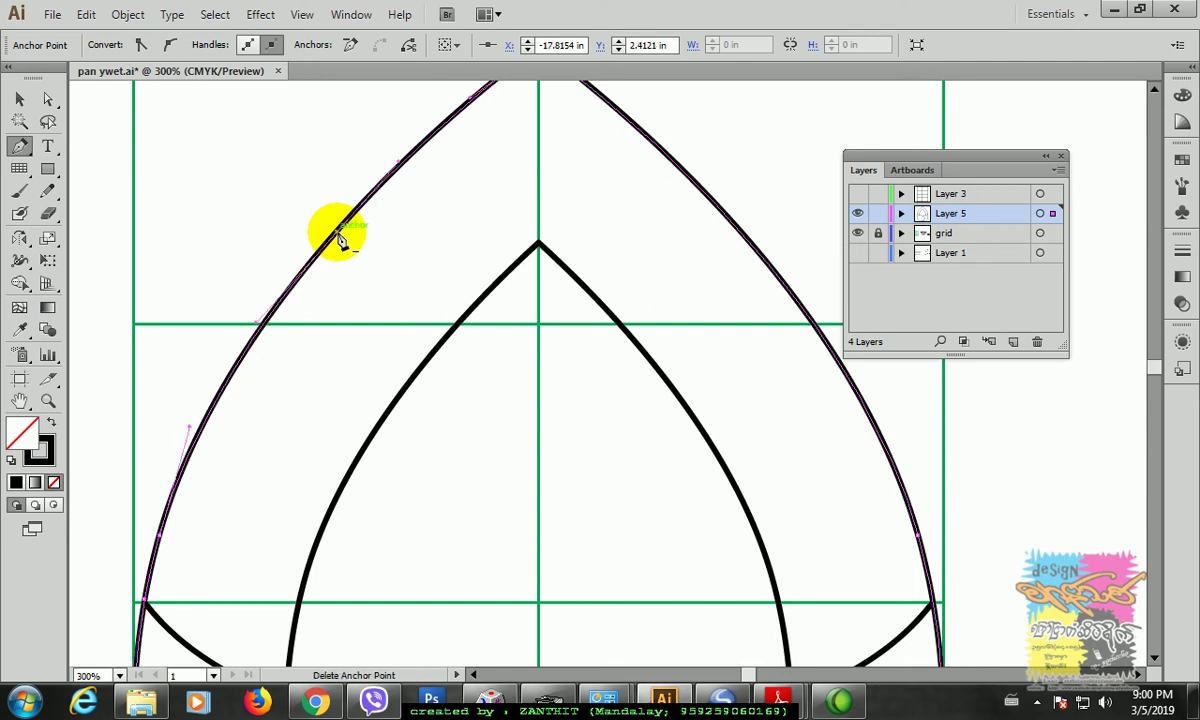
pyautogui.click(47, 98)
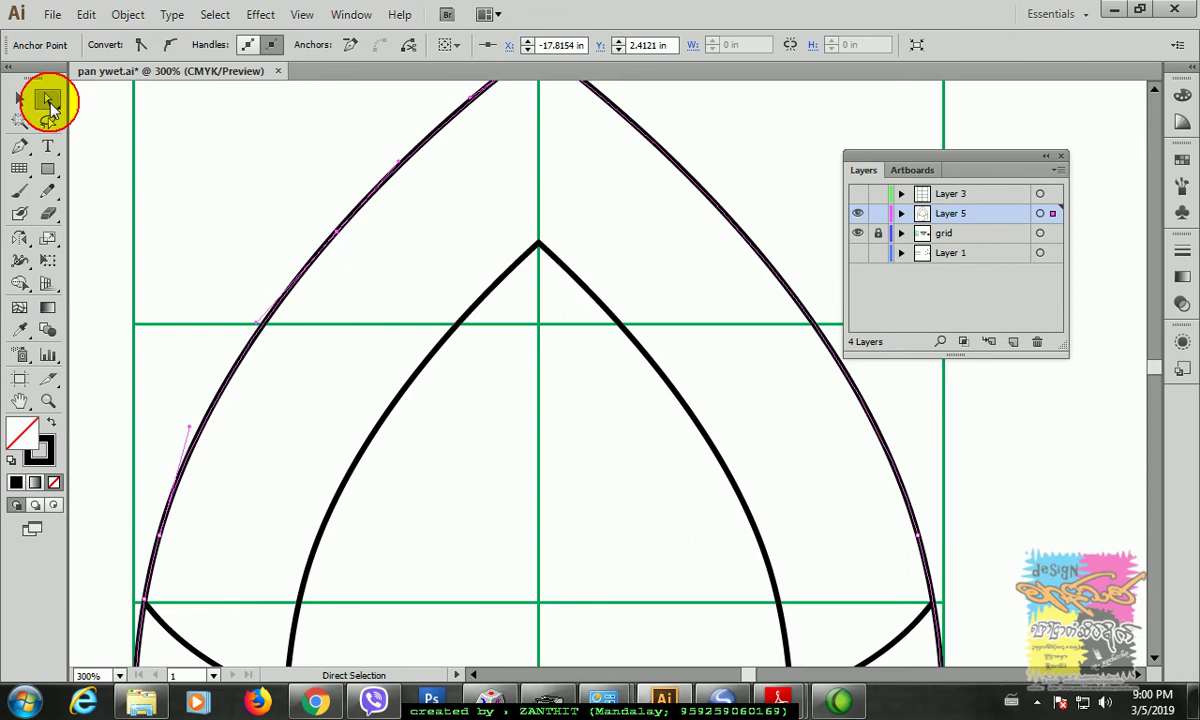
pyautogui.click(338, 236)
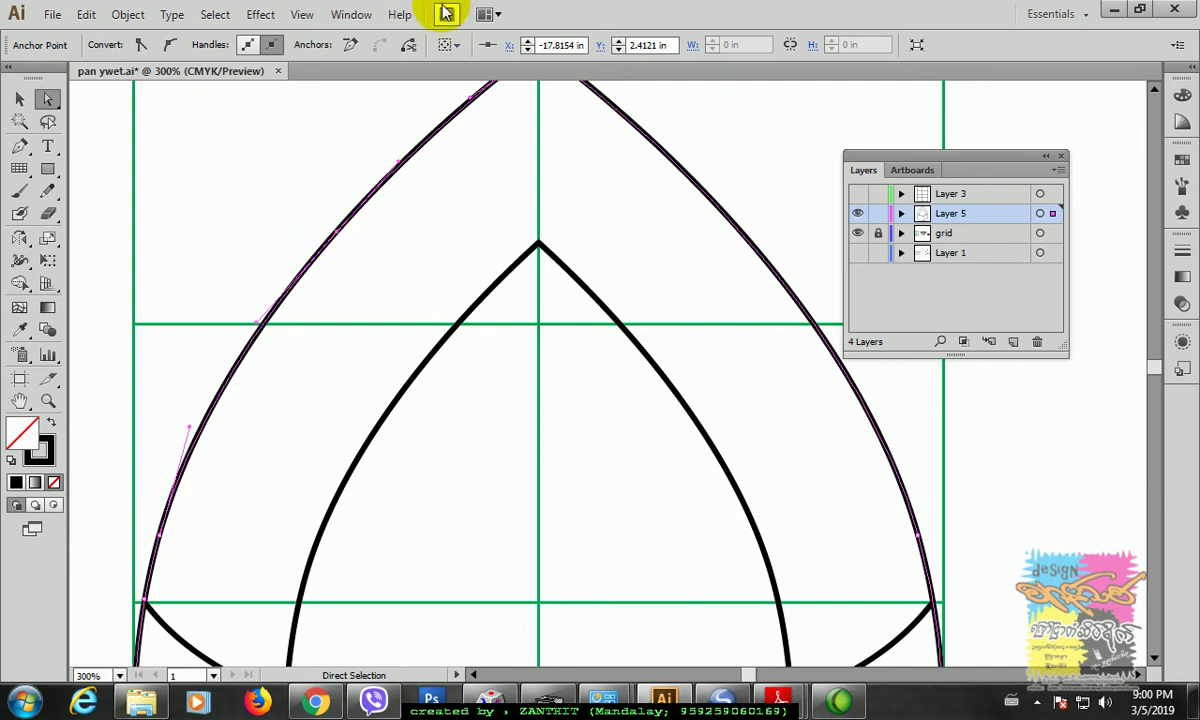
pyautogui.click(409, 47)
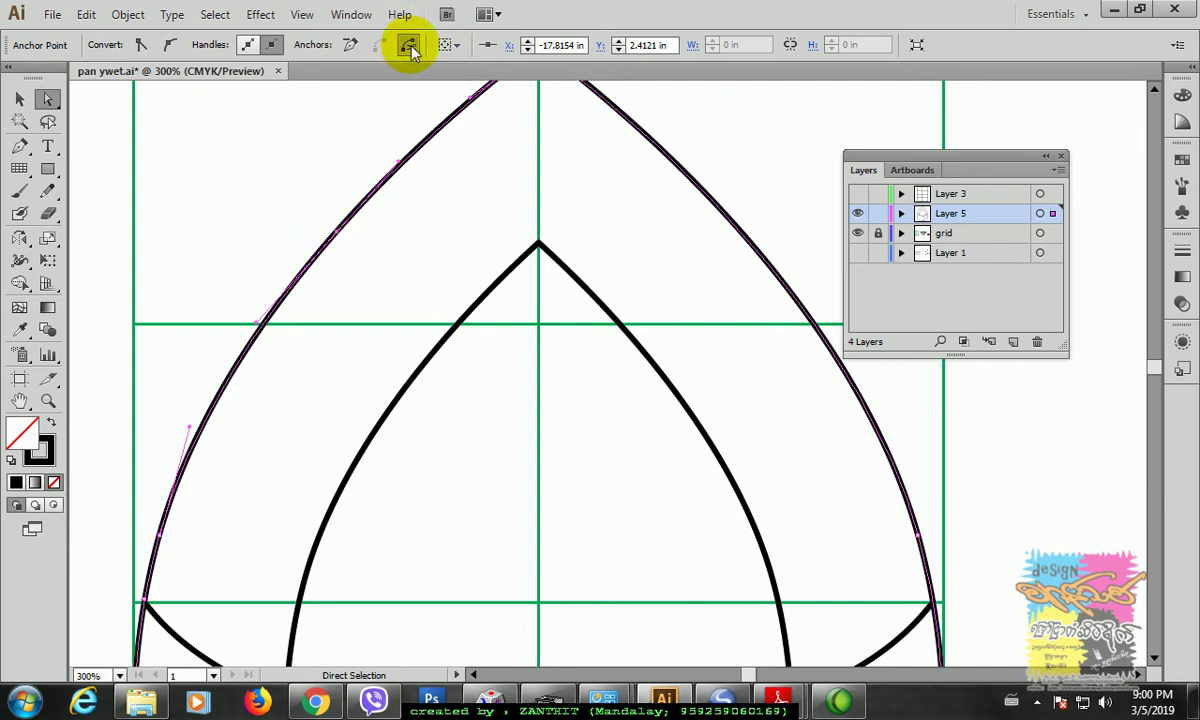
pyautogui.click(19, 98)
pyautogui.click(125, 213)
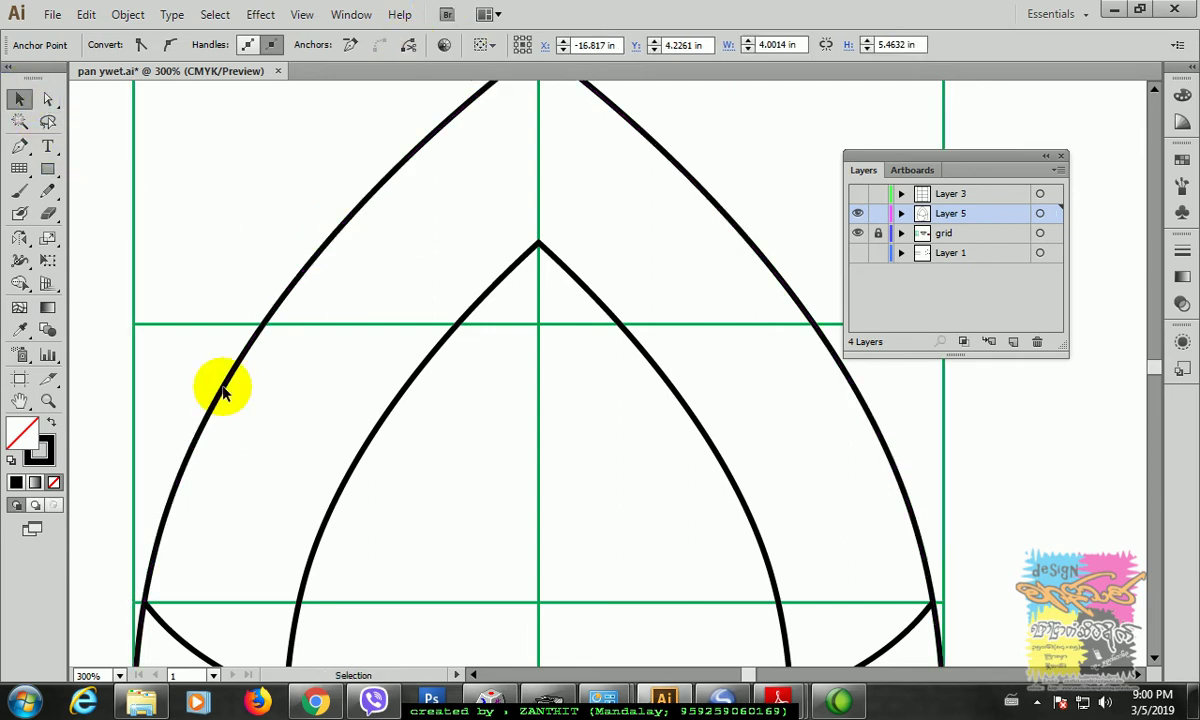
# Step: Move the lower end point of the separated left outline segment slightly inward onto the S-shaped curve
pyautogui.moveTo(222, 396); pyautogui.dragTo(281, 421)
pyautogui.press('a')
pyautogui.scroll(-5, 241, 575)
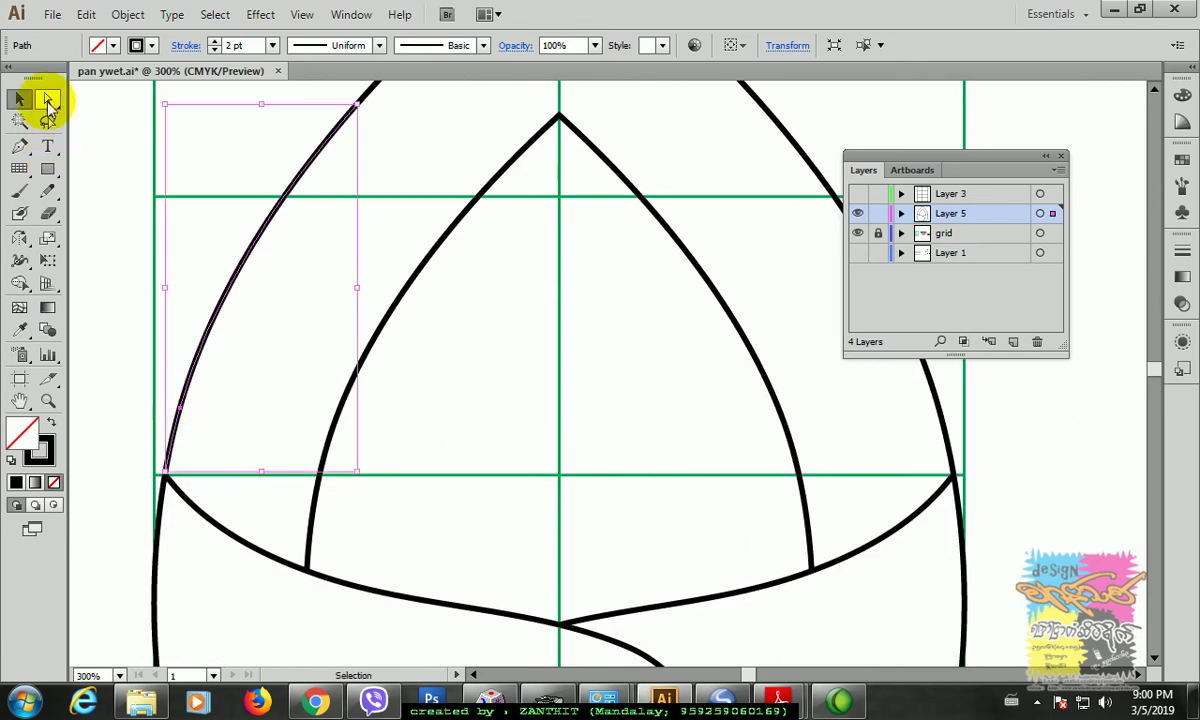
pyautogui.click(48, 101)
pyautogui.click(125, 435)
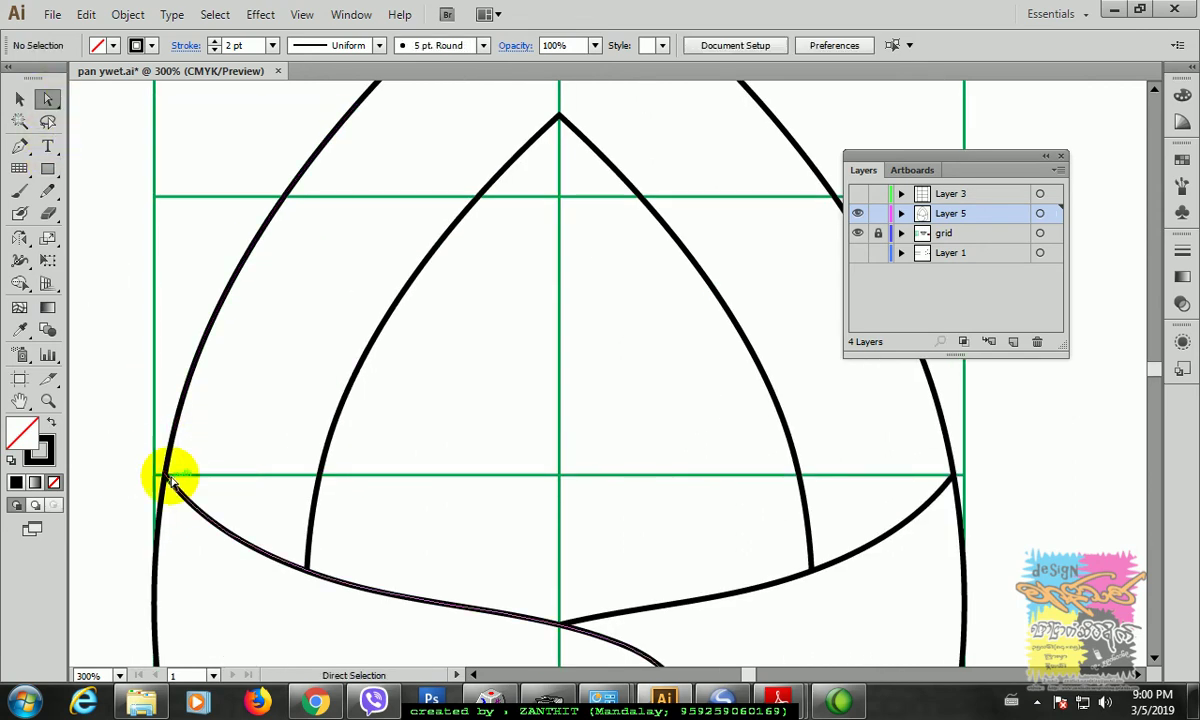
pyautogui.click(181, 425)
pyautogui.moveTo(166, 479)
pyautogui.mouseDown()
pyautogui.moveTo(188, 496)
pyautogui.moveTo(166, 482)
pyautogui.mouseUp()
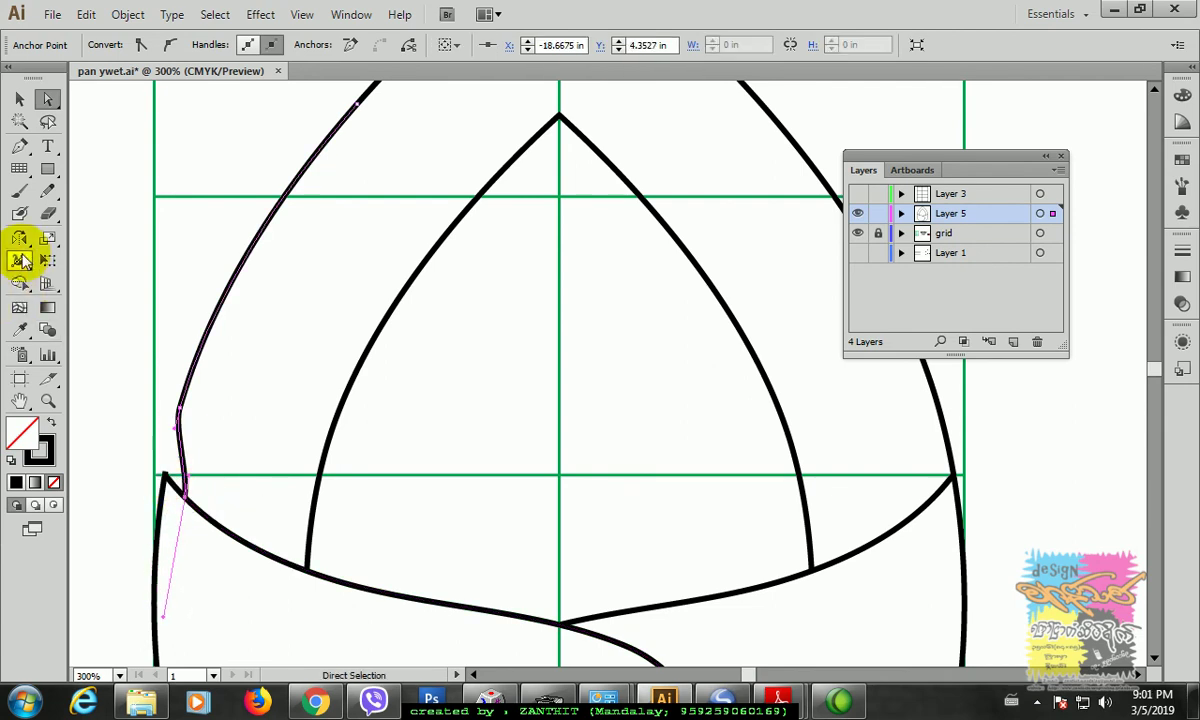
# Step: Redraw the lower bend of the left outline segment with the Pencil tool to smooth it into the inward-shifted end
pyautogui.click(47, 191)
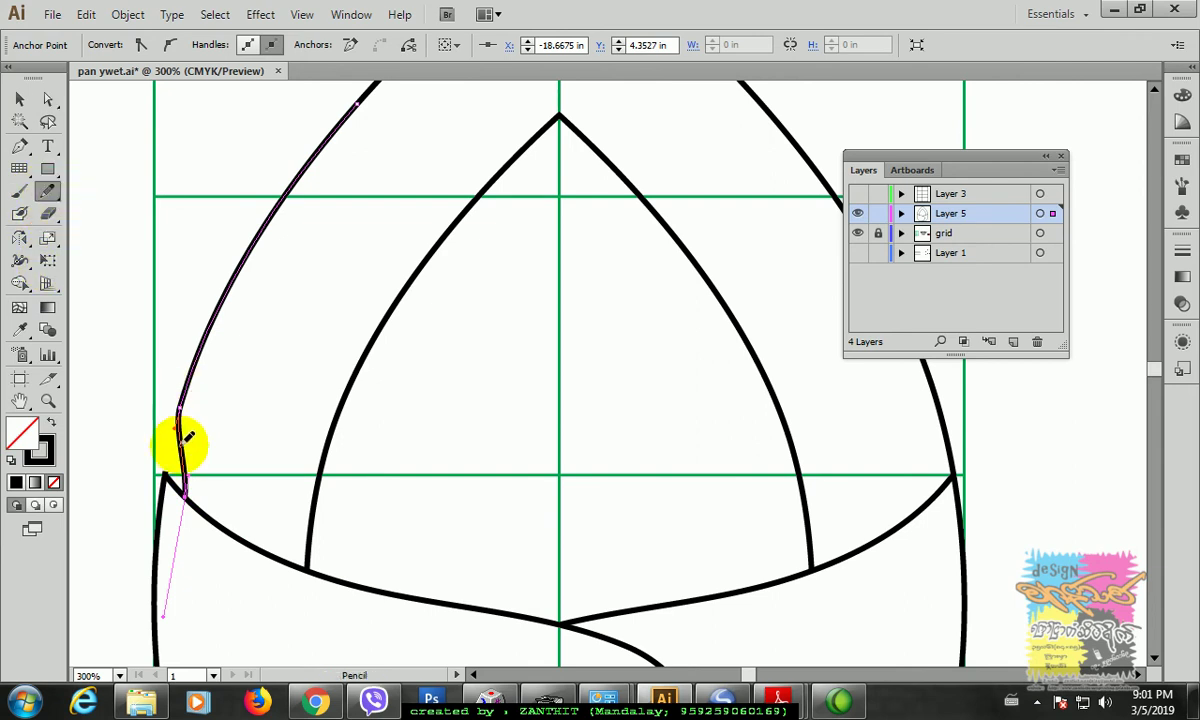
pyautogui.moveTo(185, 440); pyautogui.dragTo(187, 396)
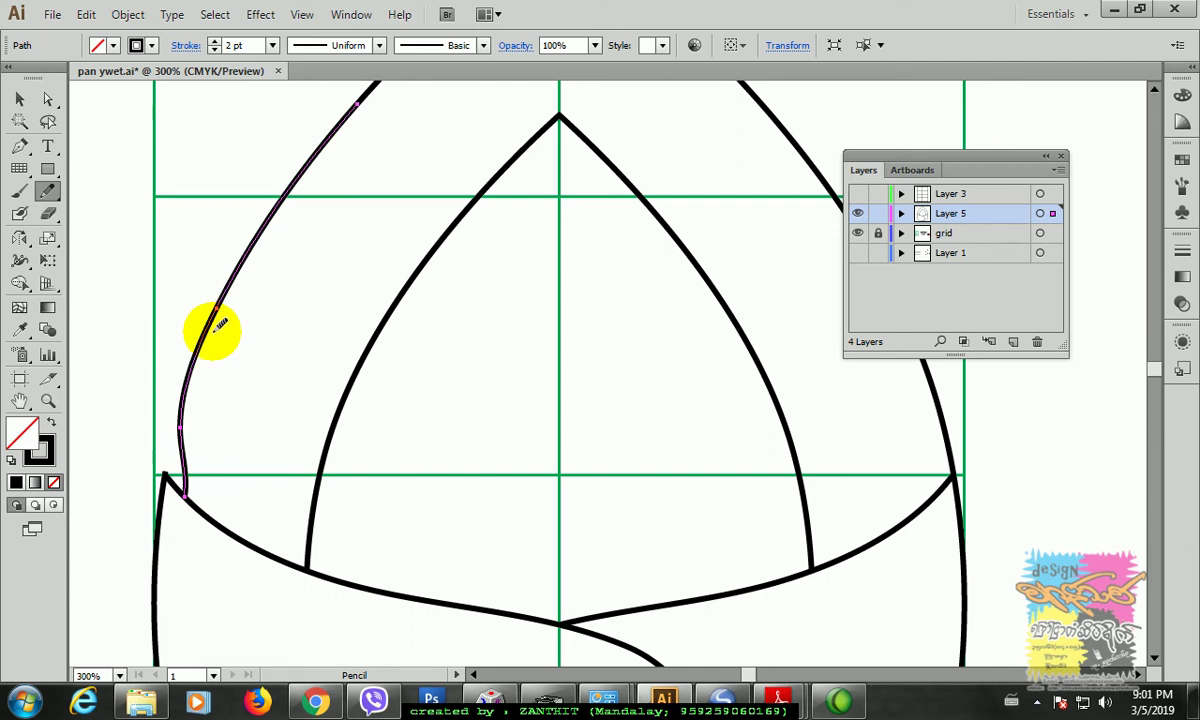
pyautogui.moveTo(234, 288); pyautogui.dragTo(206, 396)
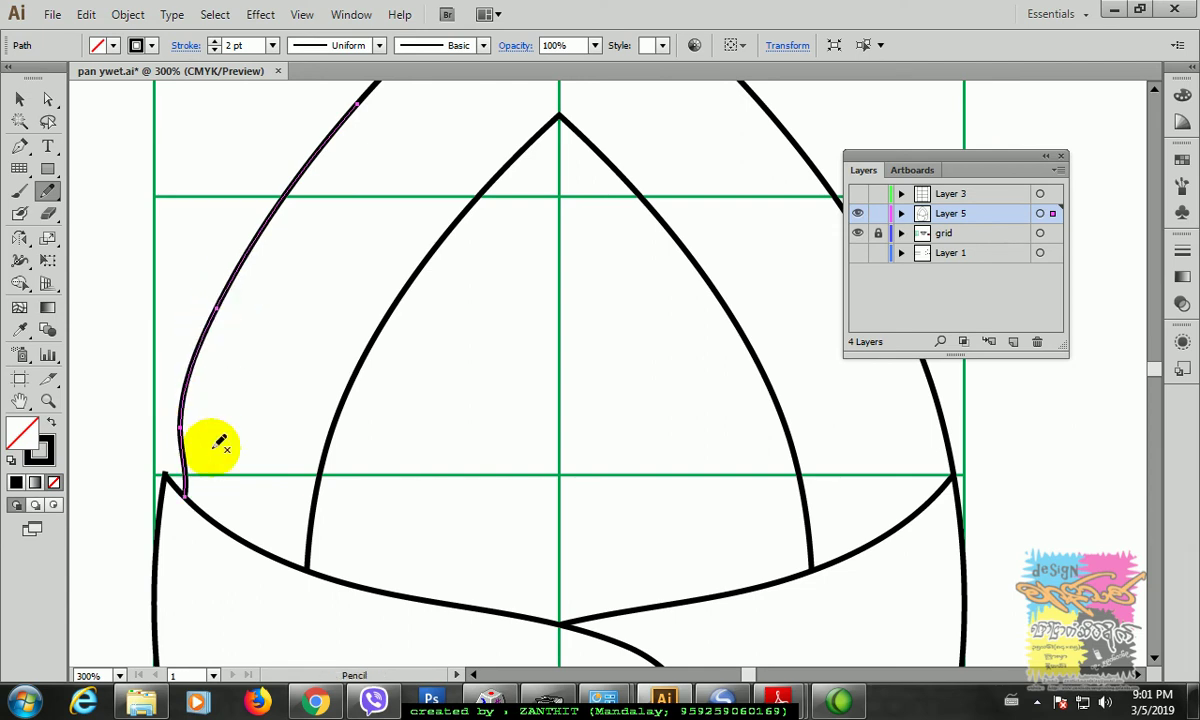
pyautogui.moveTo(209, 257); pyautogui.dragTo(182, 402)
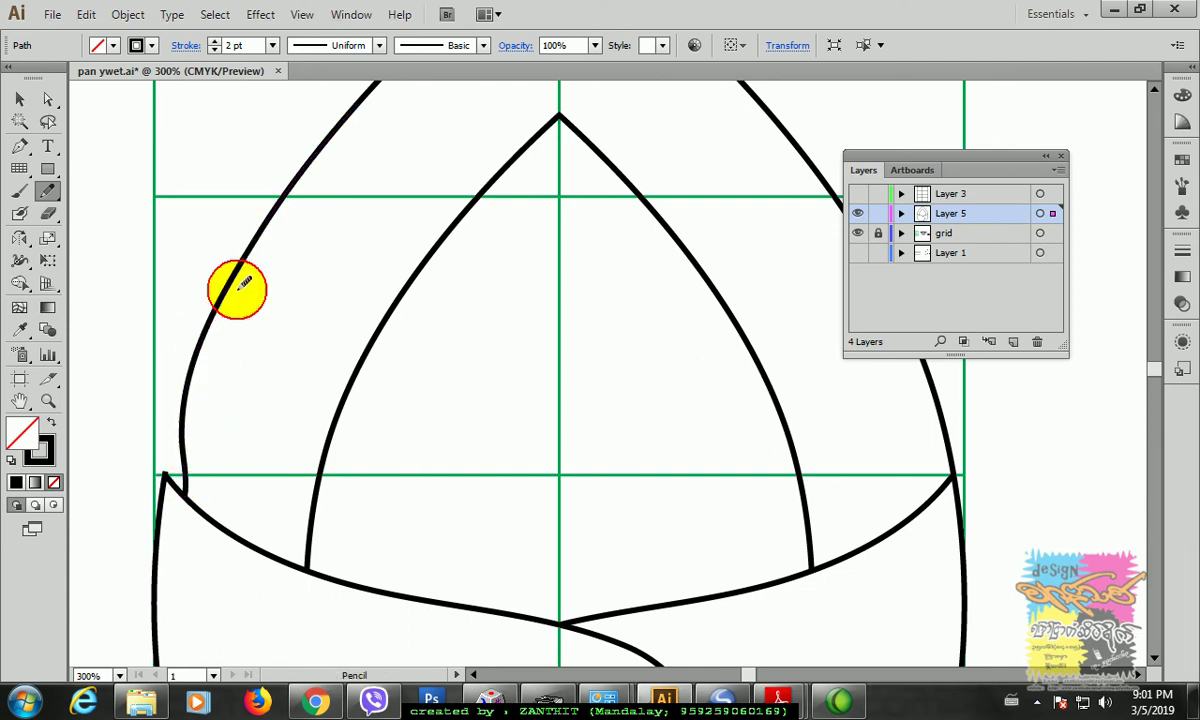
pyautogui.moveTo(185, 455); pyautogui.dragTo(182, 485)
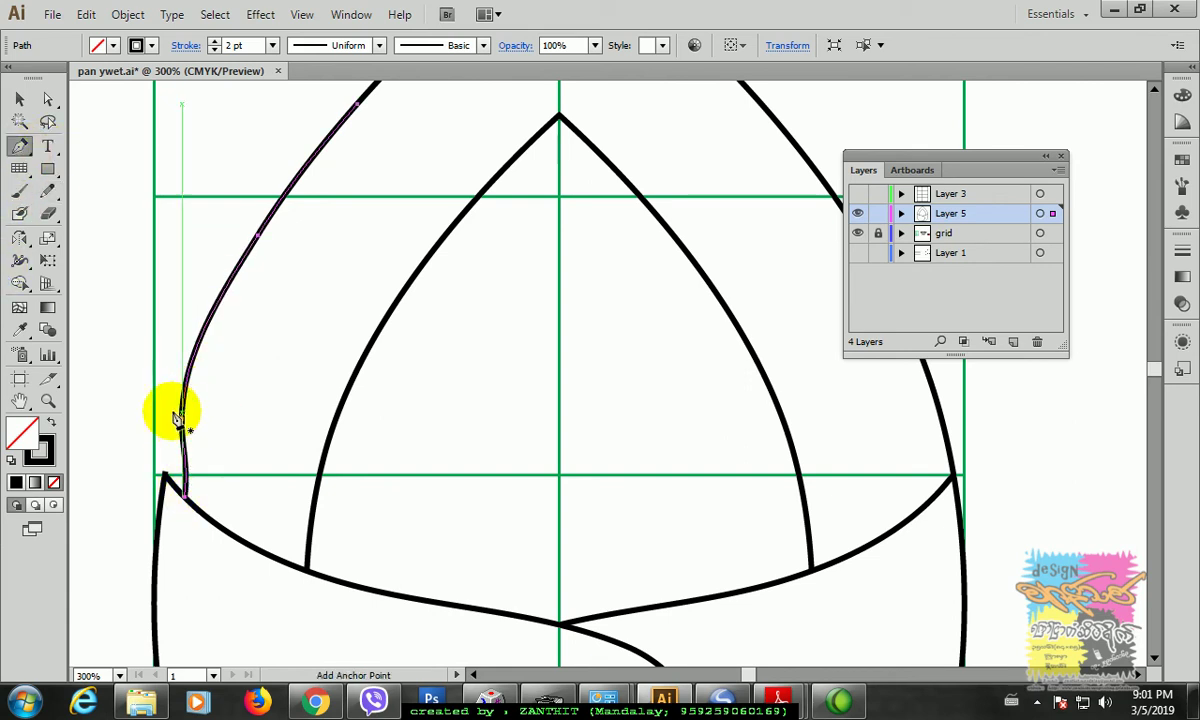
# Step: Shift the separated left outline segment slightly inward and place its lower end point back on the S-shaped curve
pyautogui.press('p')
pyautogui.press('a')
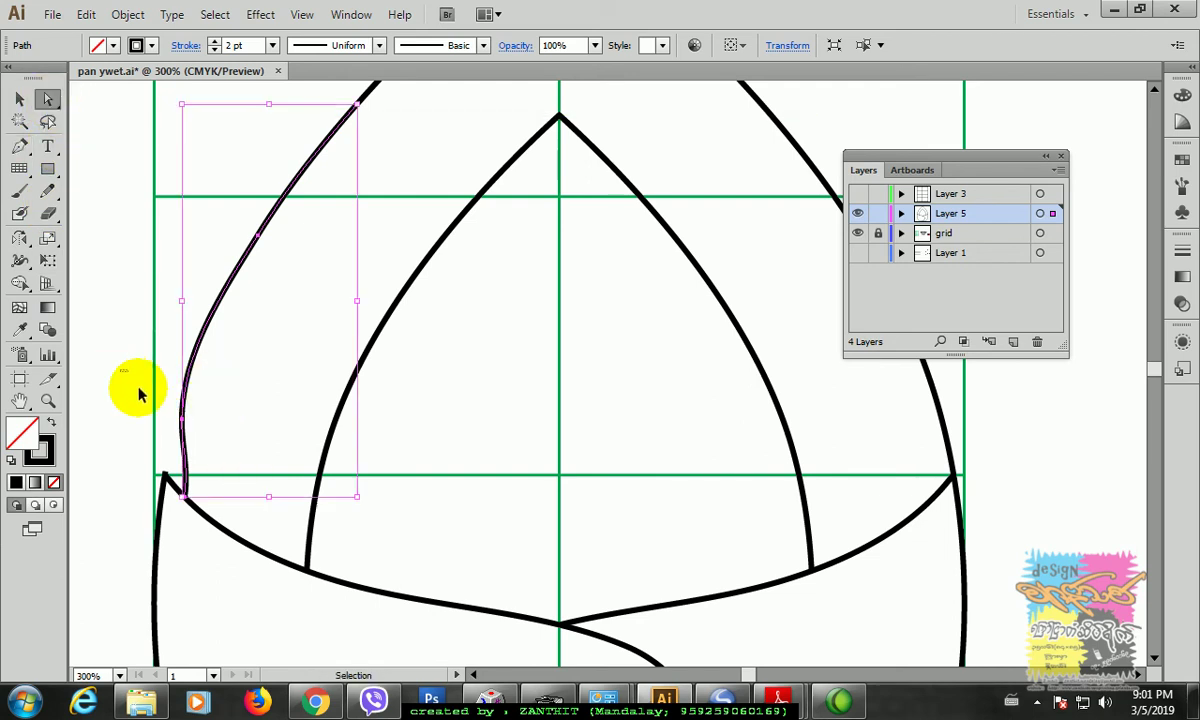
pyautogui.click(120, 370)
pyautogui.click(185, 425)
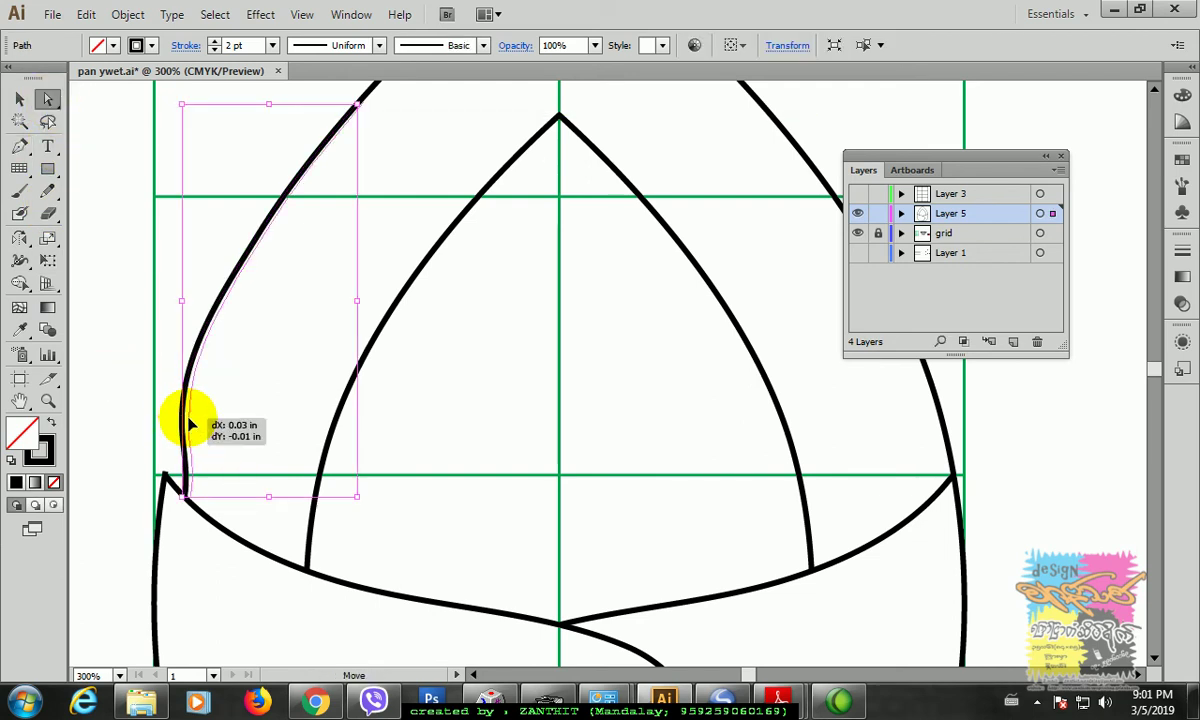
pyautogui.click(107, 407)
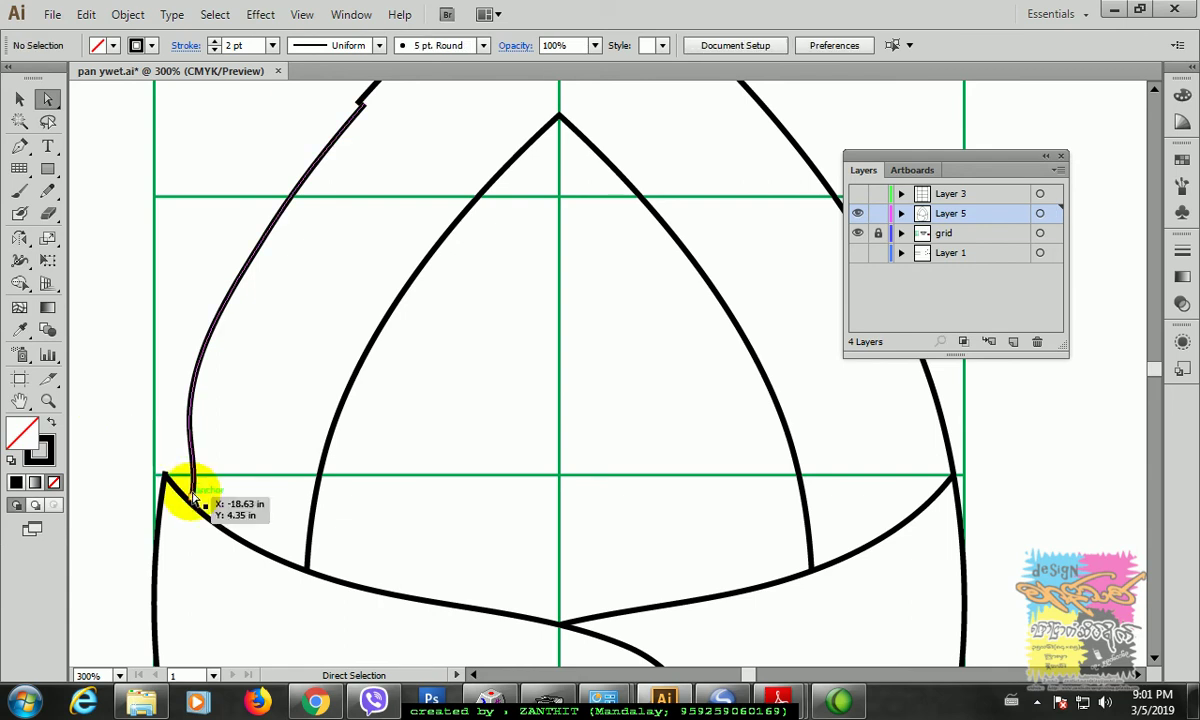
pyautogui.click(192, 496)
pyautogui.moveTo(192, 496); pyautogui.dragTo(180, 470)
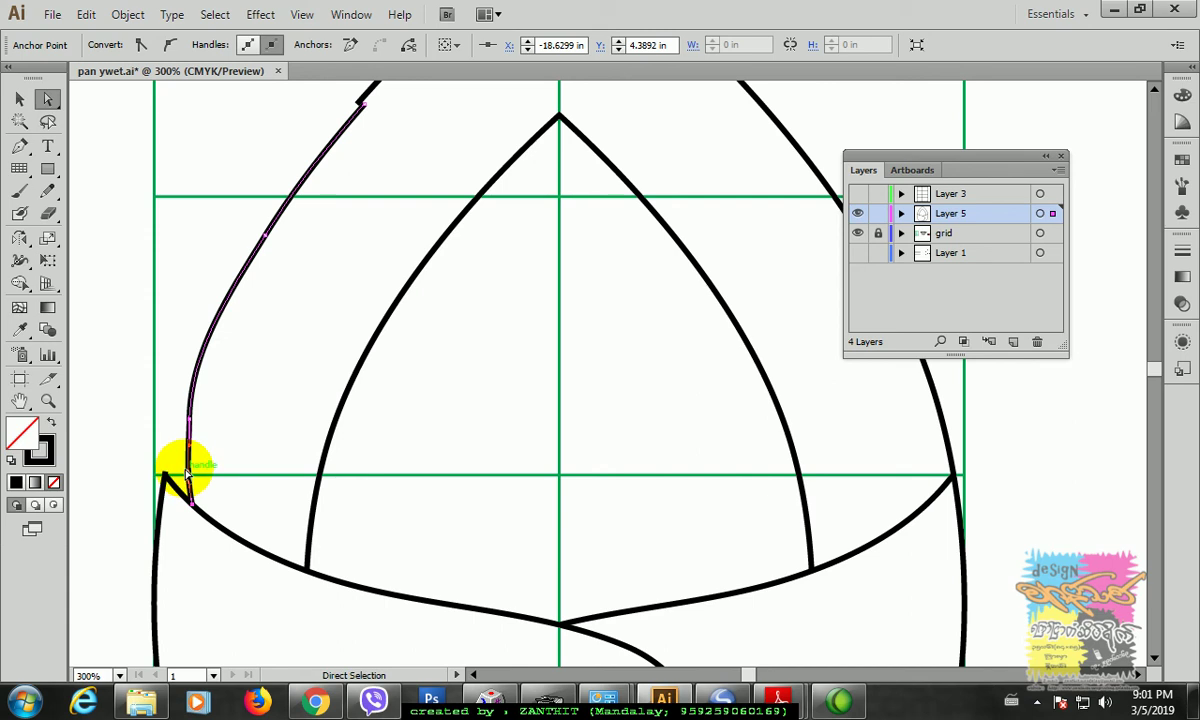
# Step: Redraw the lower bend of the shifted left segment with the Pencil tool down to the S-shaped curve
pyautogui.click(47, 191)
pyautogui.moveTo(206, 370); pyautogui.dragTo(204, 457)
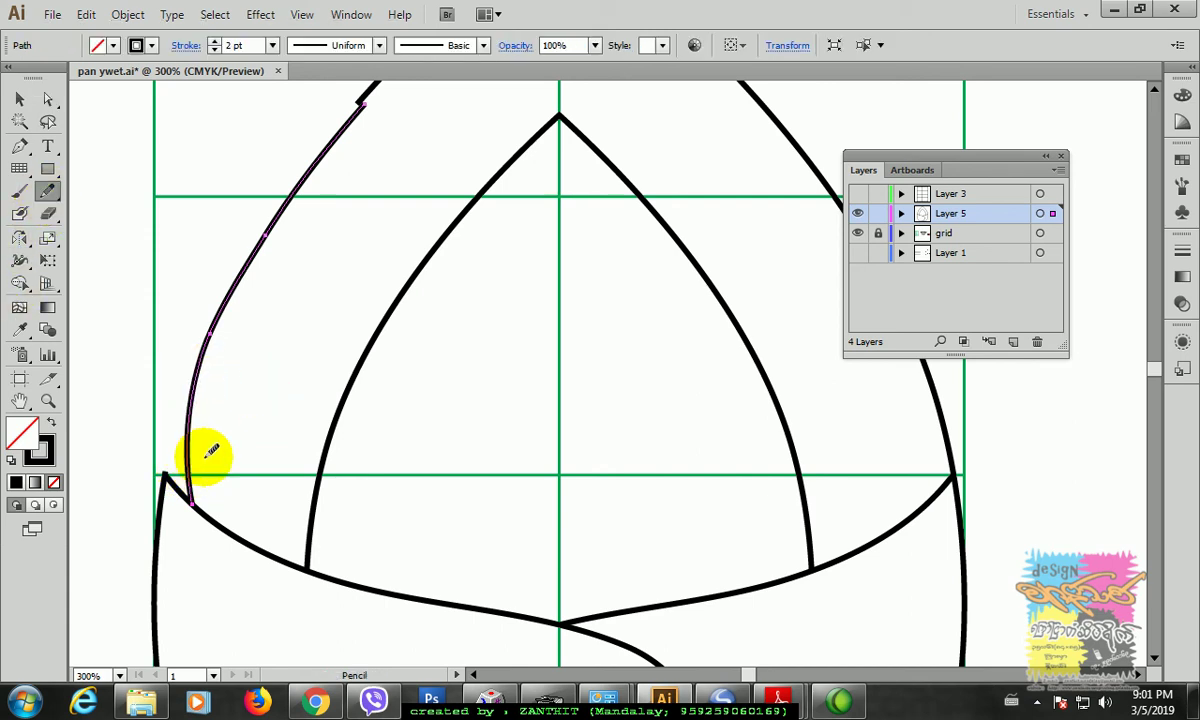
pyautogui.moveTo(275, 258); pyautogui.dragTo(268, 332)
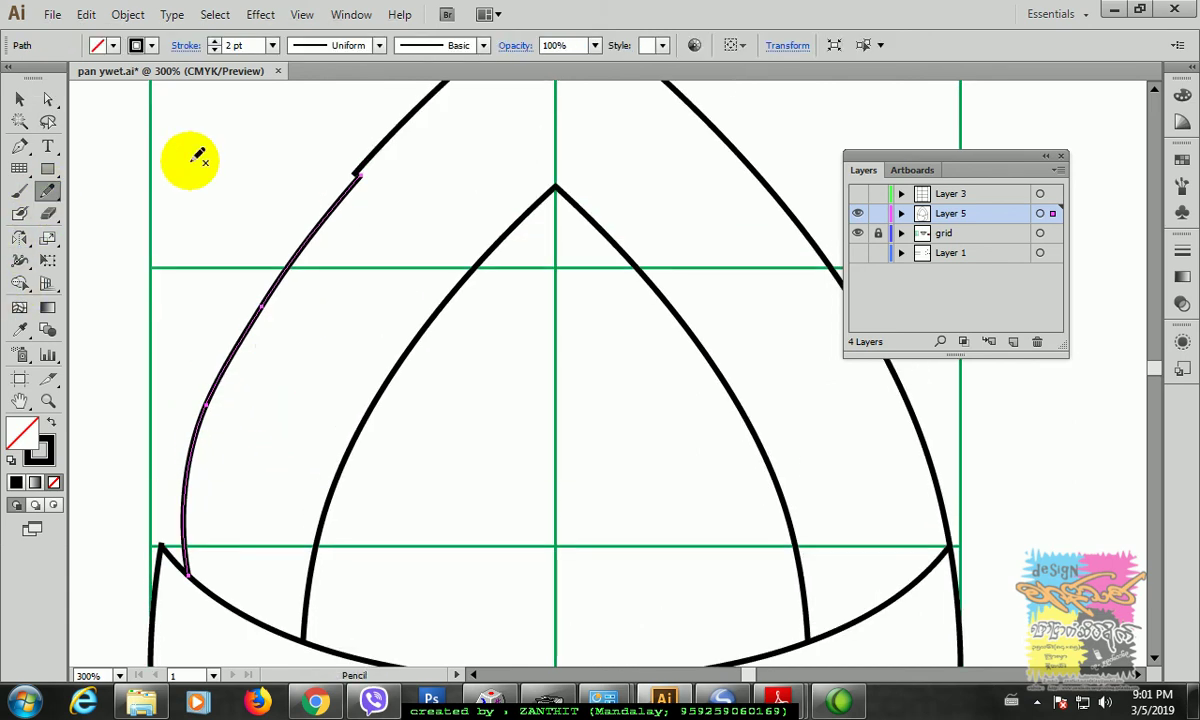
# Step: Move the left segment's upper end point back onto the cut end of the outline and smooth the whole segment with the Pencil tool
pyautogui.click(47, 103)
pyautogui.moveTo(358, 180); pyautogui.dragTo(351, 180)
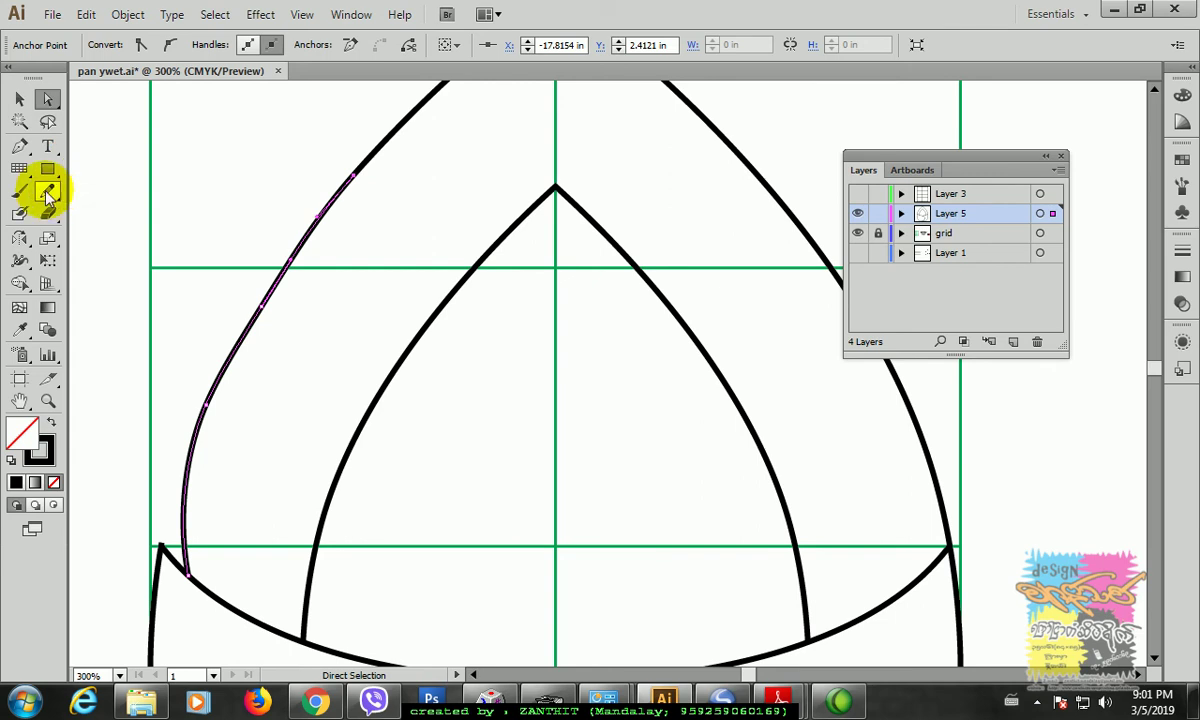
pyautogui.click(47, 192)
pyautogui.moveTo(273, 316); pyautogui.dragTo(201, 421)
pyautogui.moveTo(264, 300)
pyautogui.mouseDown()
pyautogui.moveTo(216, 456)
pyautogui.moveTo(261, 314)
pyautogui.moveTo(222, 442)
pyautogui.mouseUp()
pyautogui.moveTo(238, 340)
pyautogui.mouseDown()
pyautogui.moveTo(199, 430)
pyautogui.moveTo(188, 490)
pyautogui.mouseUp()
# Step: Reflect a copy of the left segment across a vertical axis through its upper end point
pyautogui.click(20, 98)
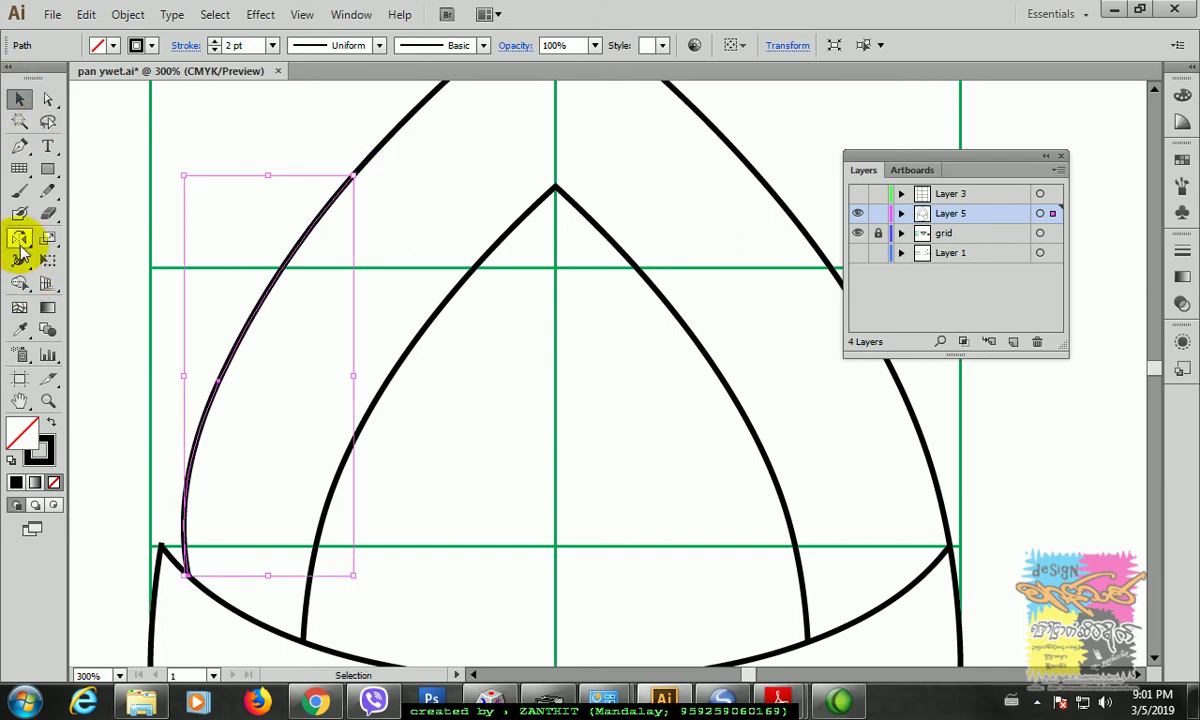
pyautogui.click(19, 237)
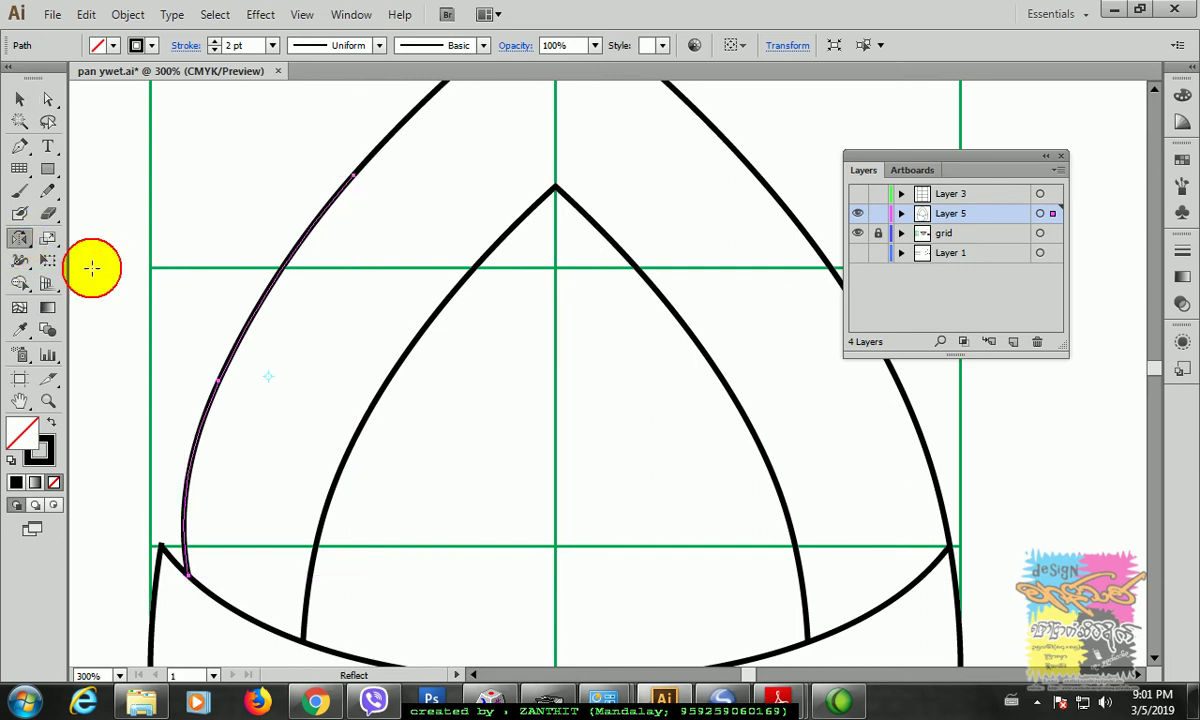
pyautogui.keyDown('alt'); pyautogui.click(352, 188); pyautogui.keyUp('alt')
pyautogui.click(512, 474)
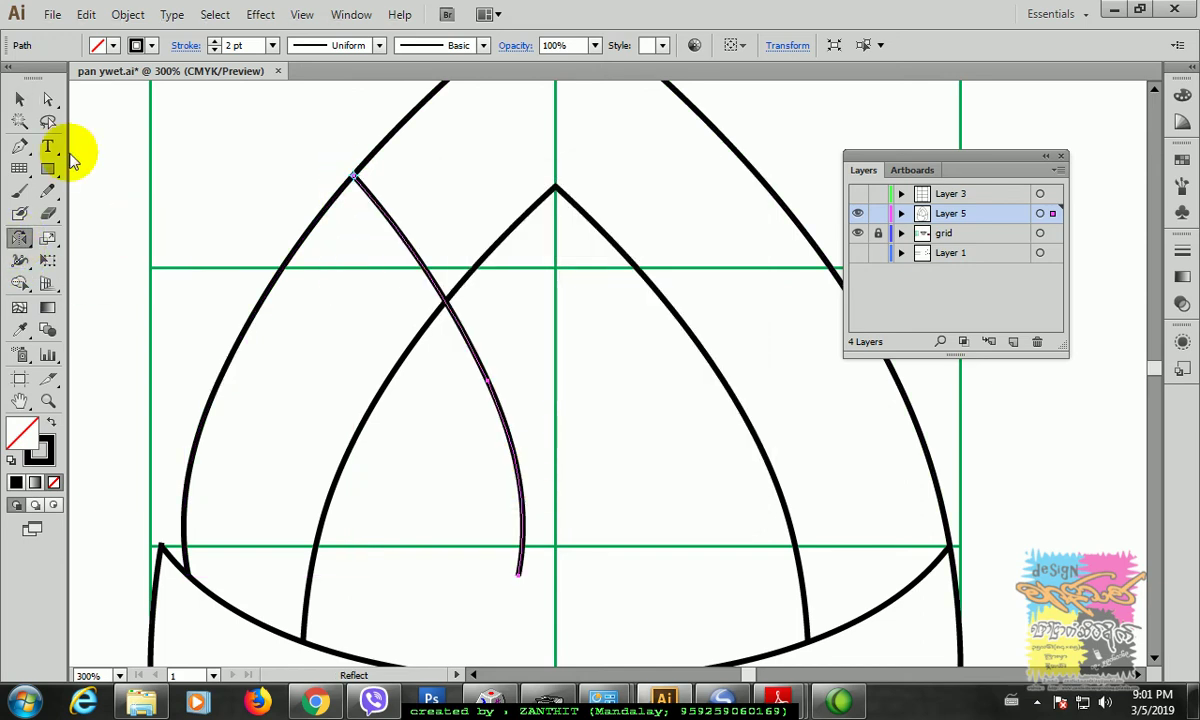
pyautogui.click(17, 103)
pyautogui.click(403, 282)
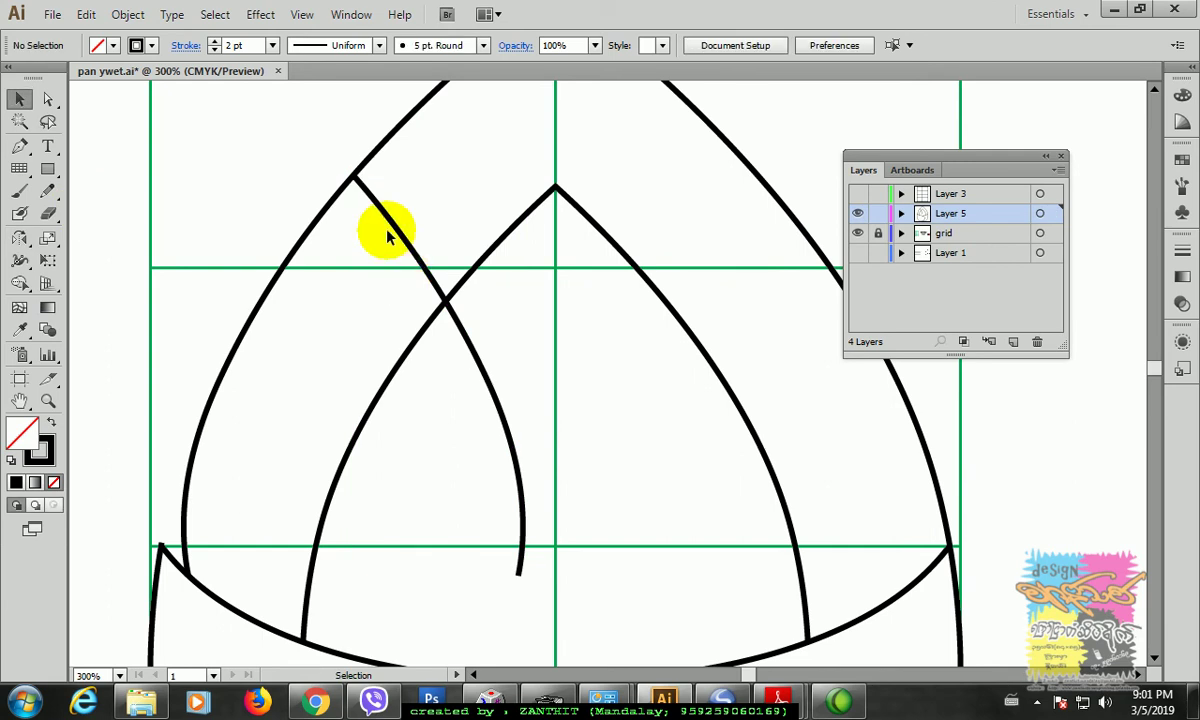
# Step: Add an anchor point on the outline's upper left side and move the outline's cut end down onto the mirrored curve
pyautogui.moveTo(418, 243); pyautogui.dragTo(385, 357)
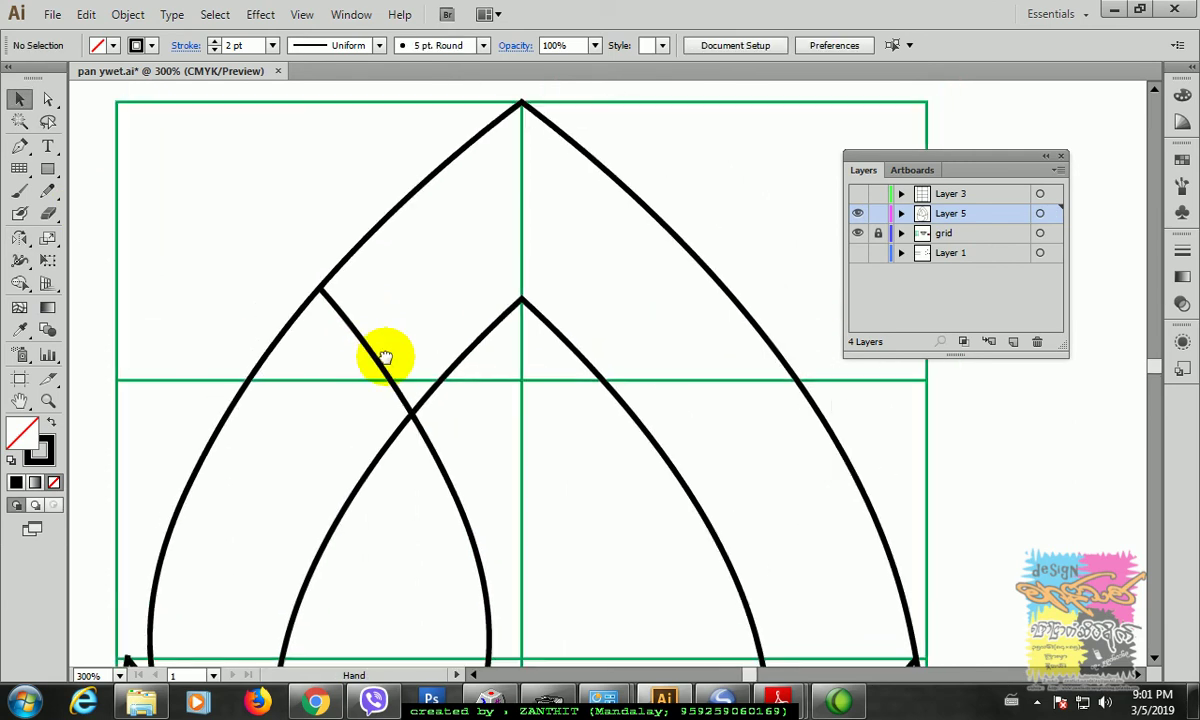
pyautogui.click(354, 257)
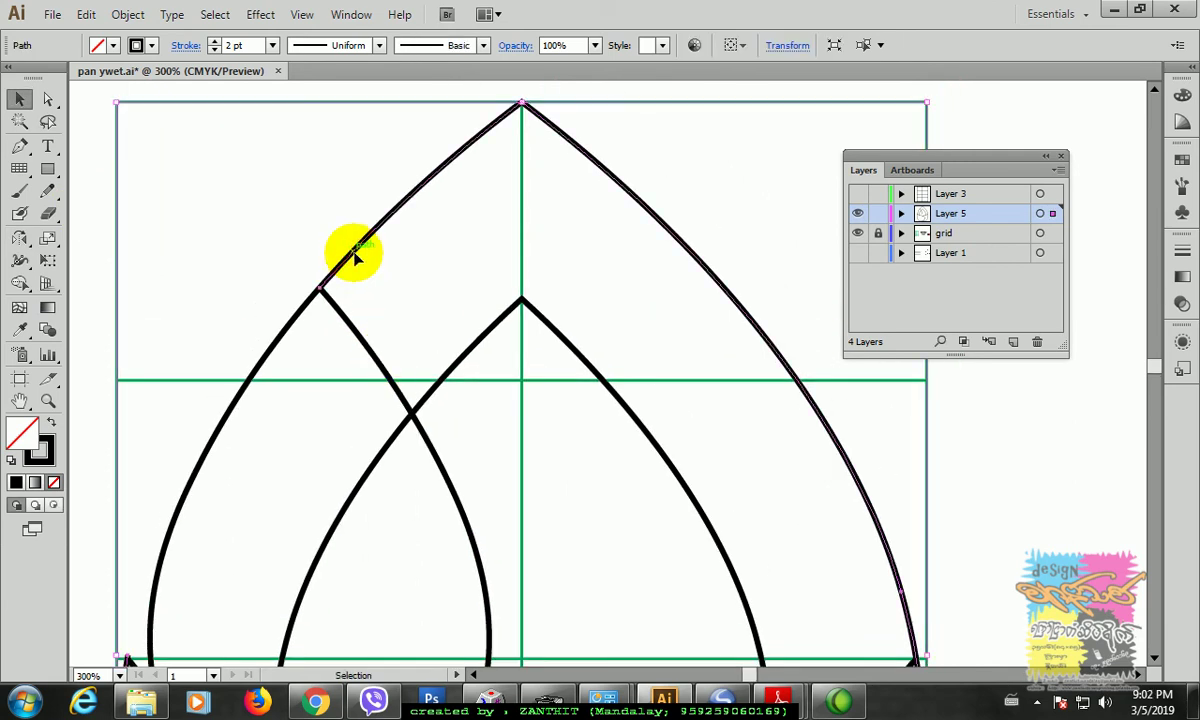
pyautogui.click(20, 147)
pyautogui.scroll(-3, 300, 385)
pyautogui.hscroll(-1, 300, 385)
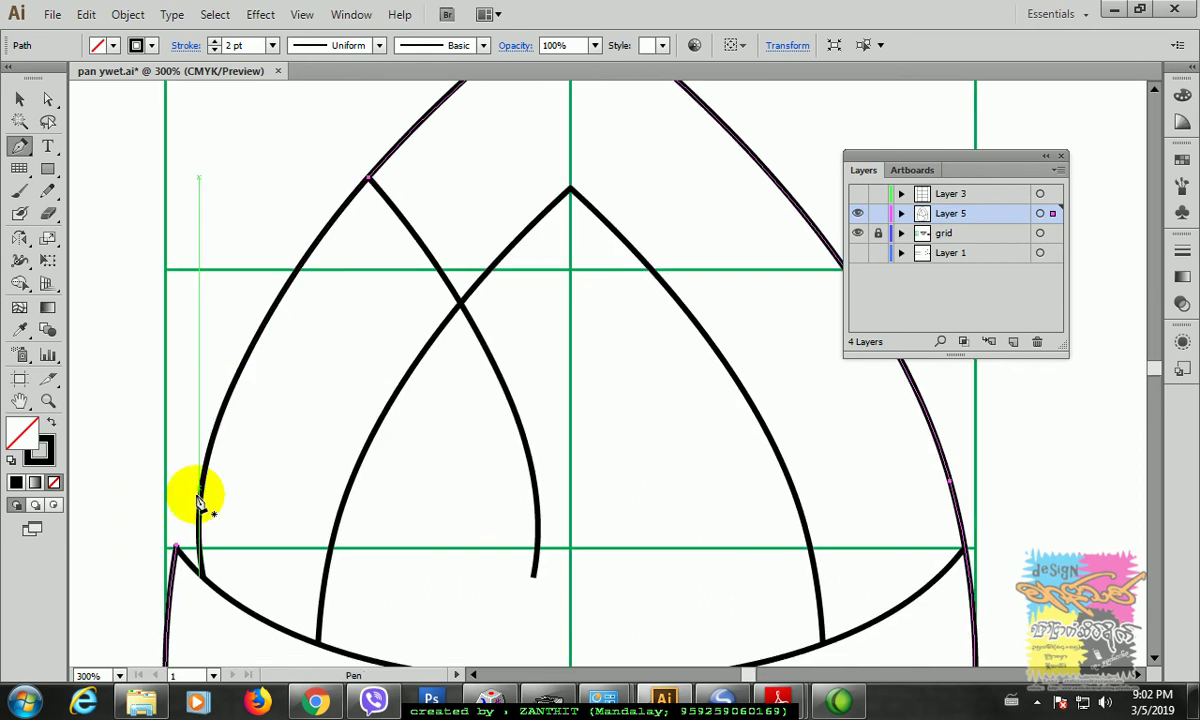
pyautogui.hscroll(1, 375, 396)
pyautogui.scroll(2, 375, 396)
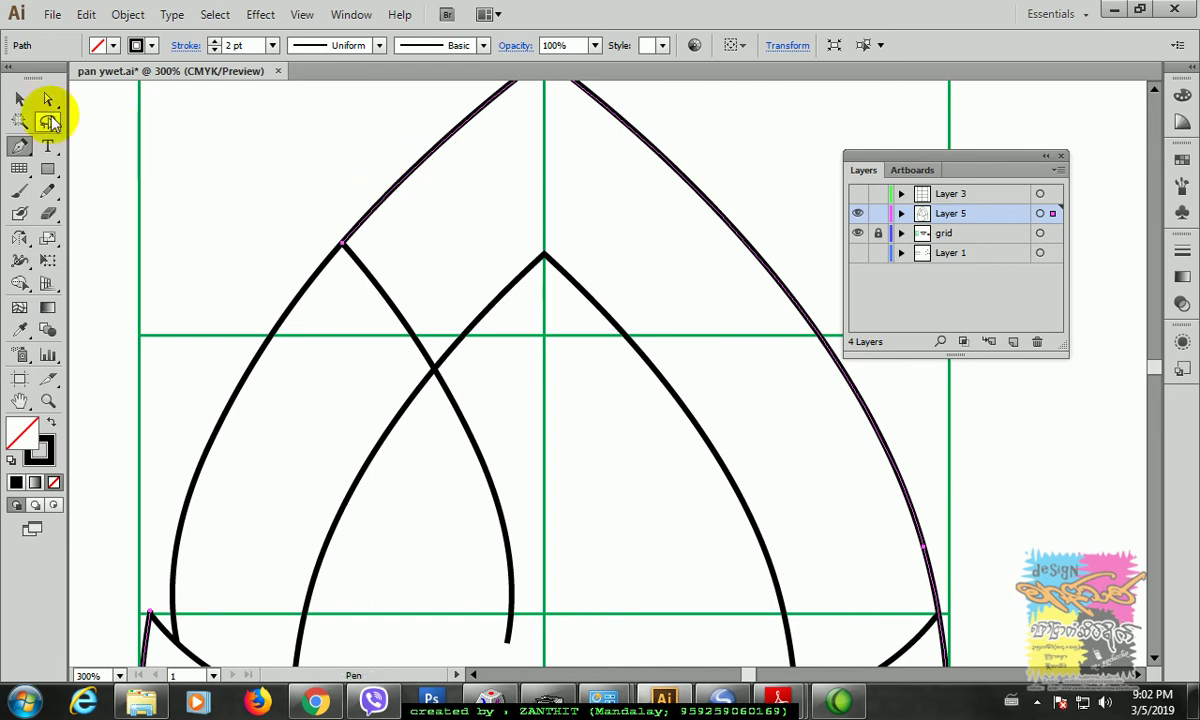
pyautogui.click(47, 99)
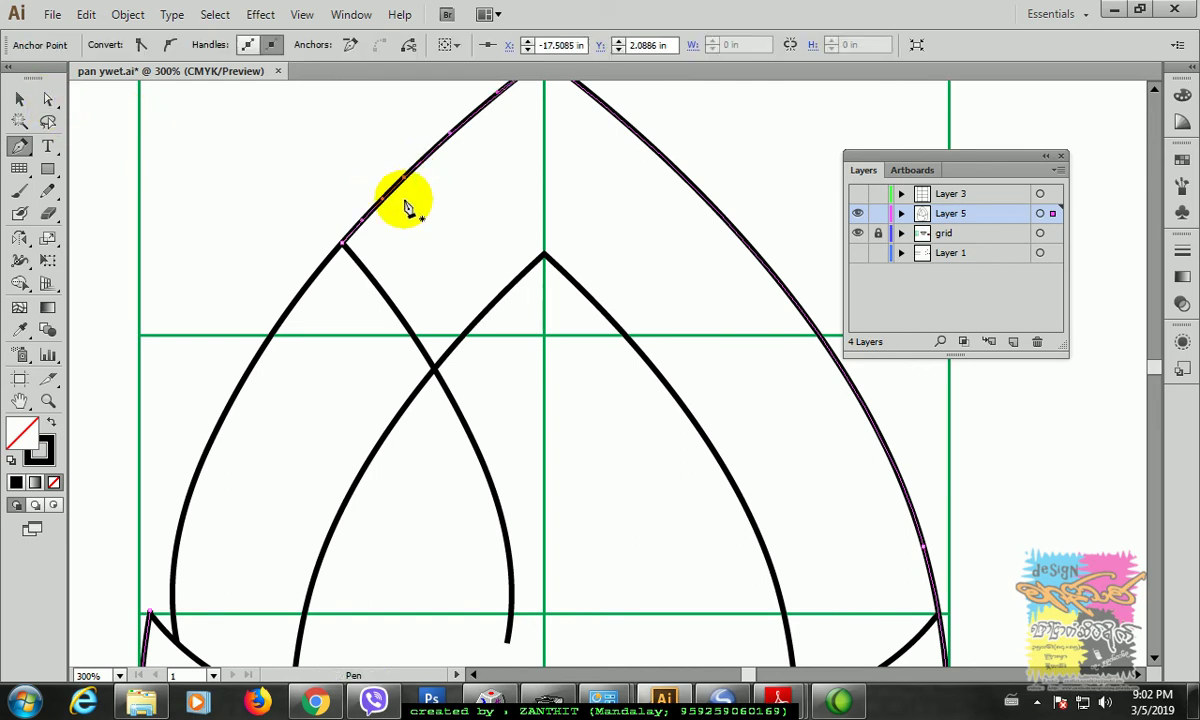
pyautogui.moveTo(344, 242); pyautogui.dragTo(377, 263)
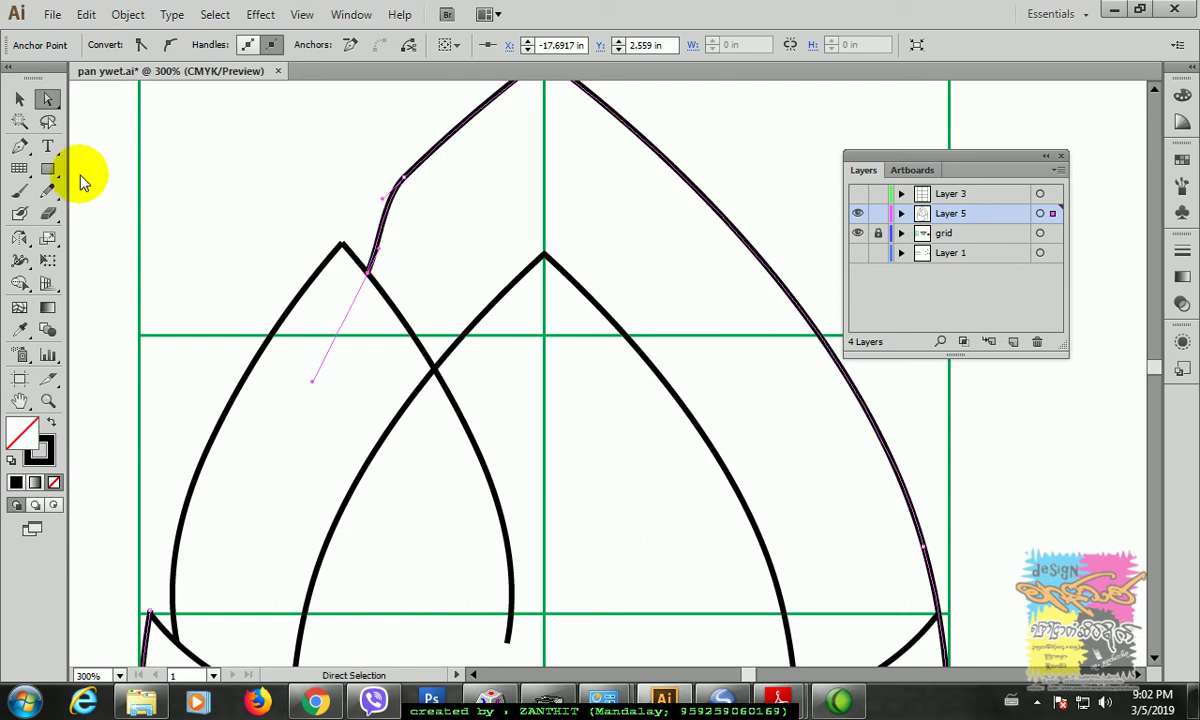
# Step: Adjust the handle at the moved outline end and redraw the upper left side with the Pencil tool as a smooth curve
pyautogui.click(19, 146)
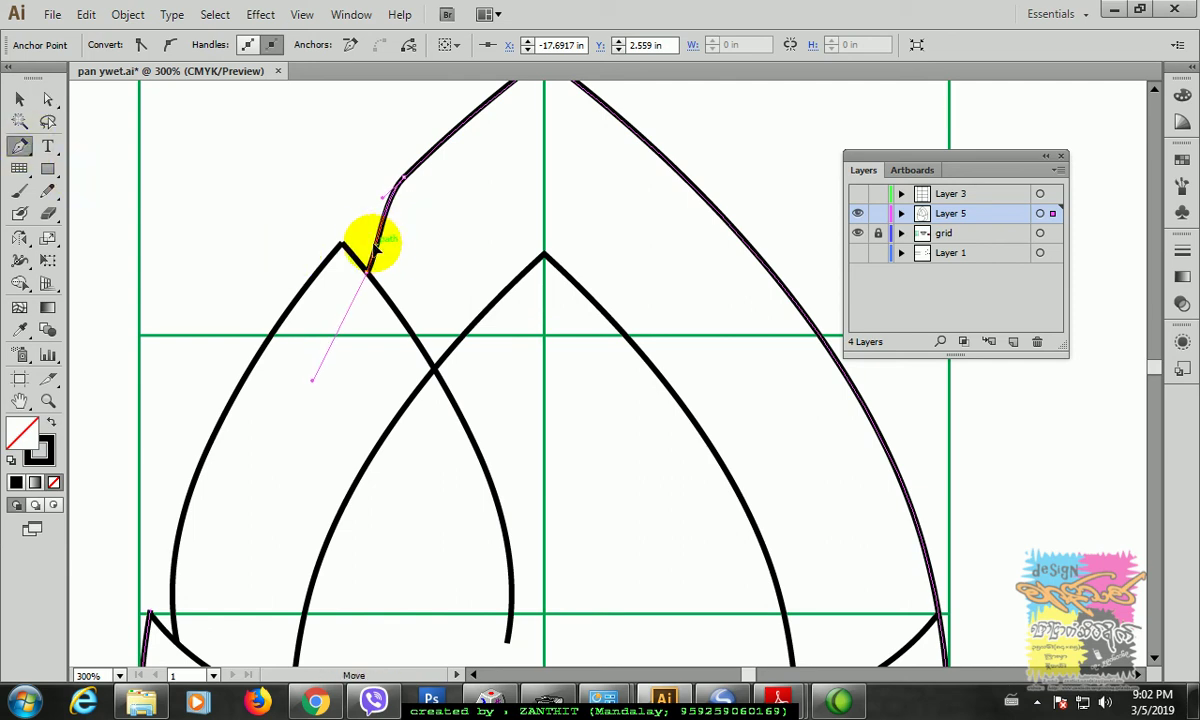
pyautogui.moveTo(362, 241); pyautogui.dragTo(389, 206)
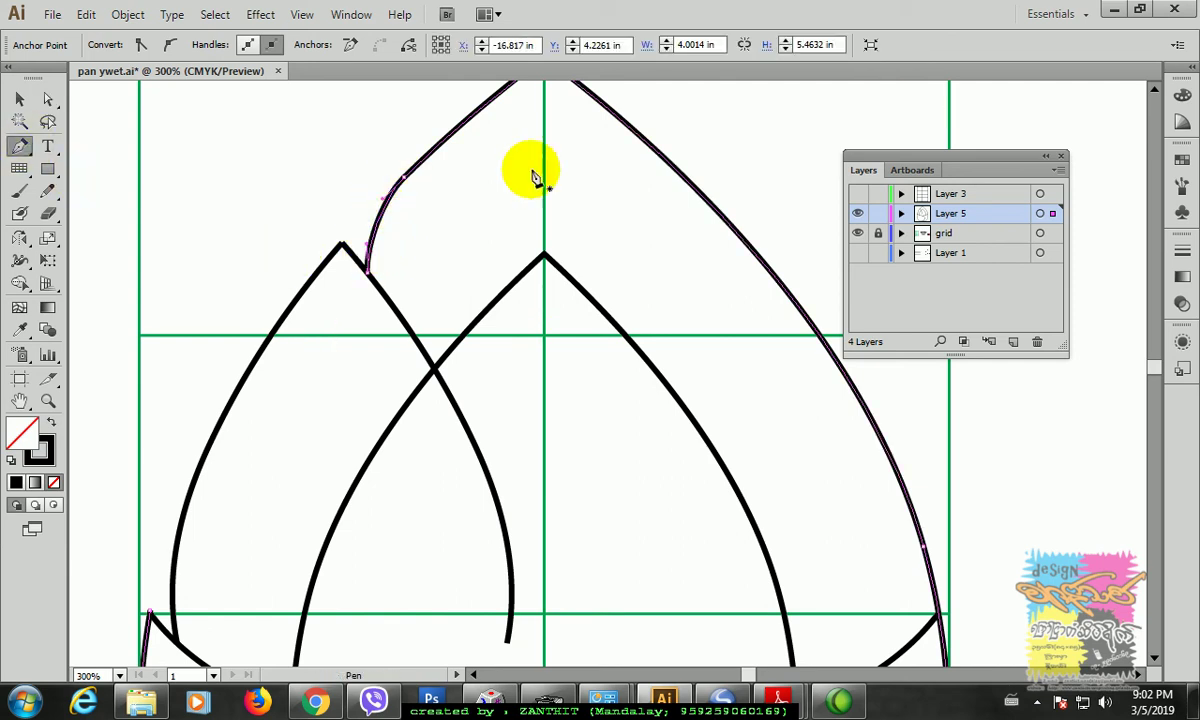
pyautogui.scroll(3, 400, 183)
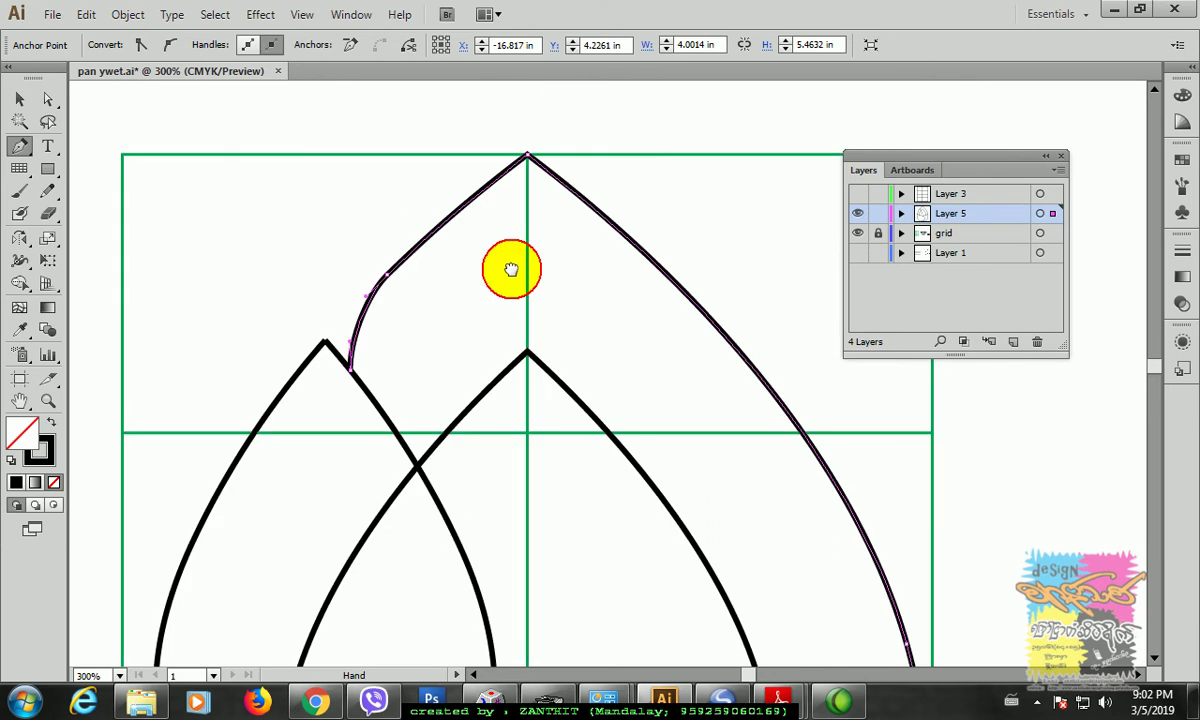
pyautogui.click(50, 197)
pyautogui.moveTo(372, 295); pyautogui.dragTo(402, 268)
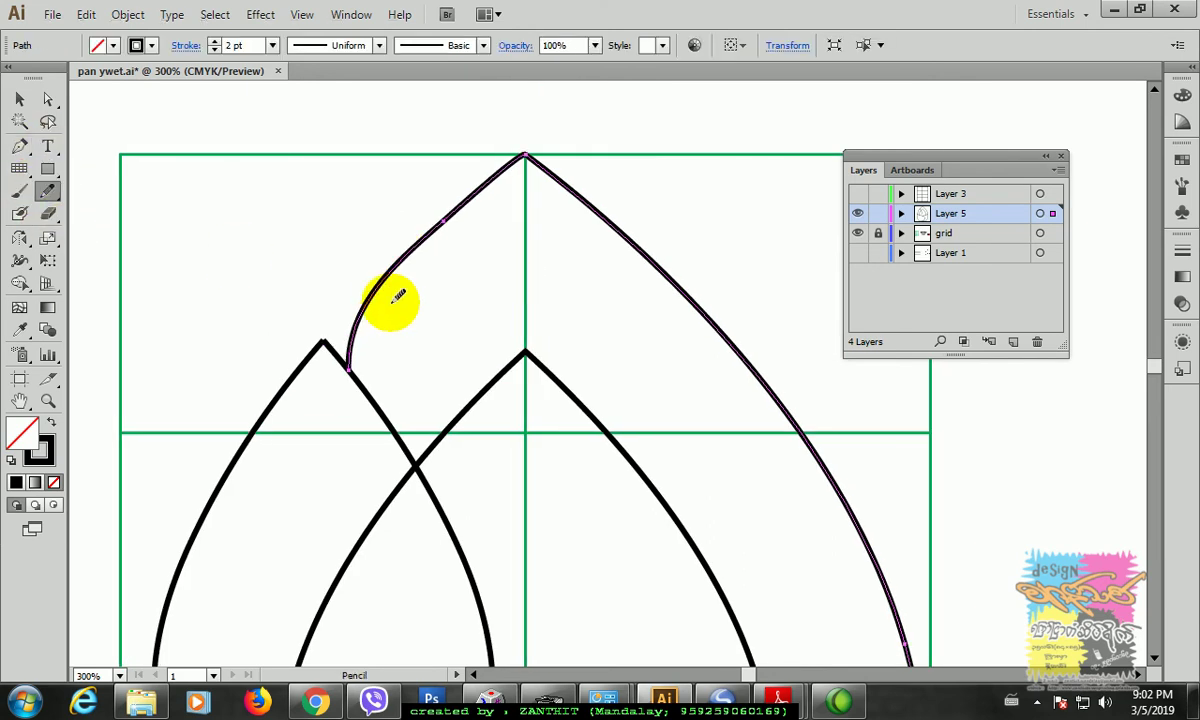
pyautogui.click(19, 100)
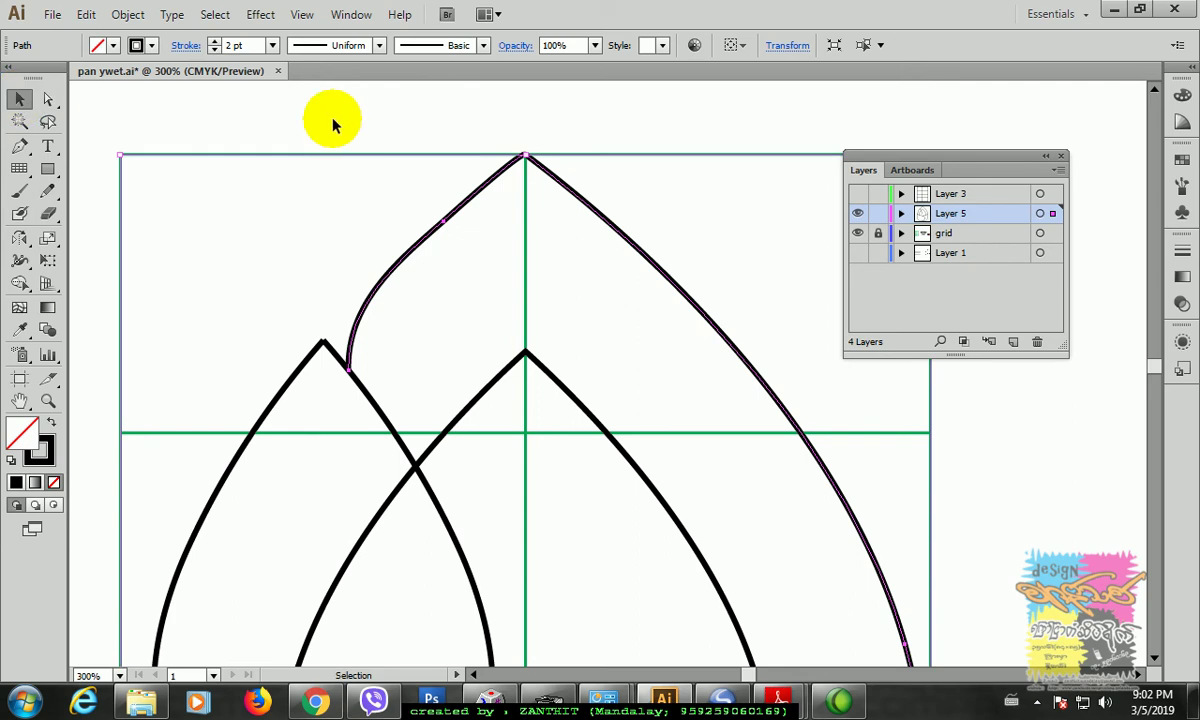
pyautogui.click(340, 120)
# Step: Move the outline's cut end slightly farther down along the mirrored curve
pyautogui.moveTo(368, 365); pyautogui.dragTo(392, 238)
pyautogui.click(155, 152)
pyautogui.hotkey('ctrl', '-')
pyautogui.hotkey('ctrl', '-')
pyautogui.hotkey('ctrl', '+')
pyautogui.click(47, 98)
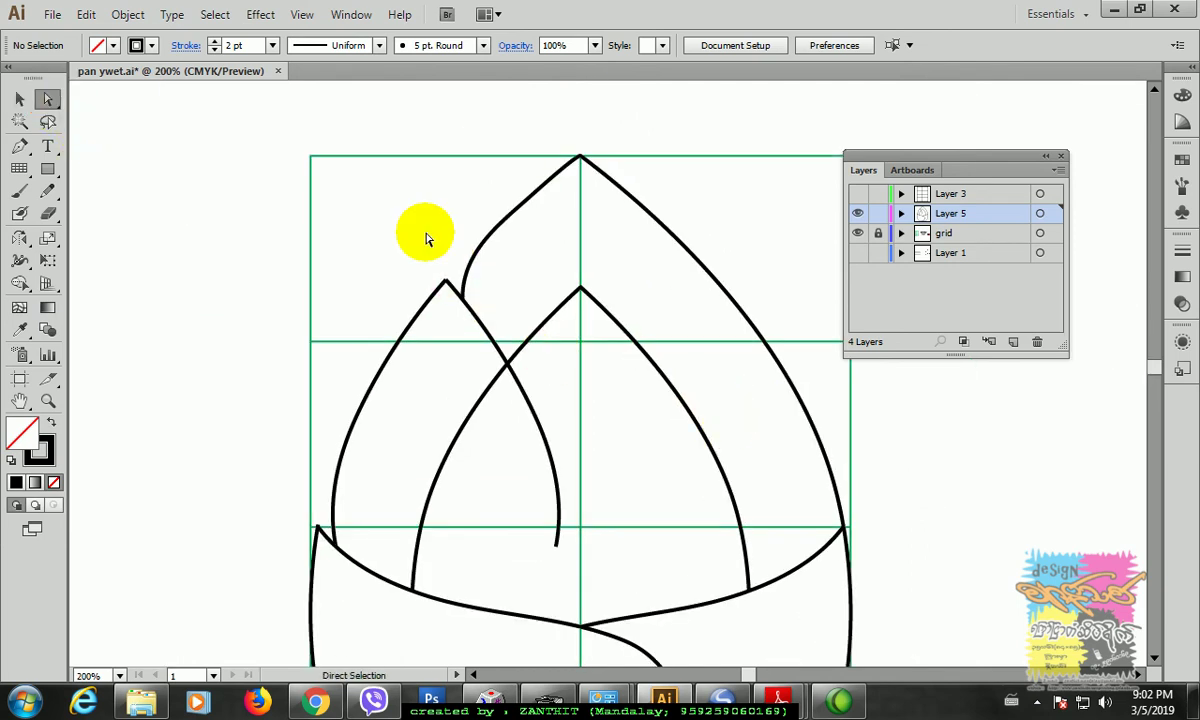
pyautogui.moveTo(447, 283); pyautogui.dragTo(470, 308)
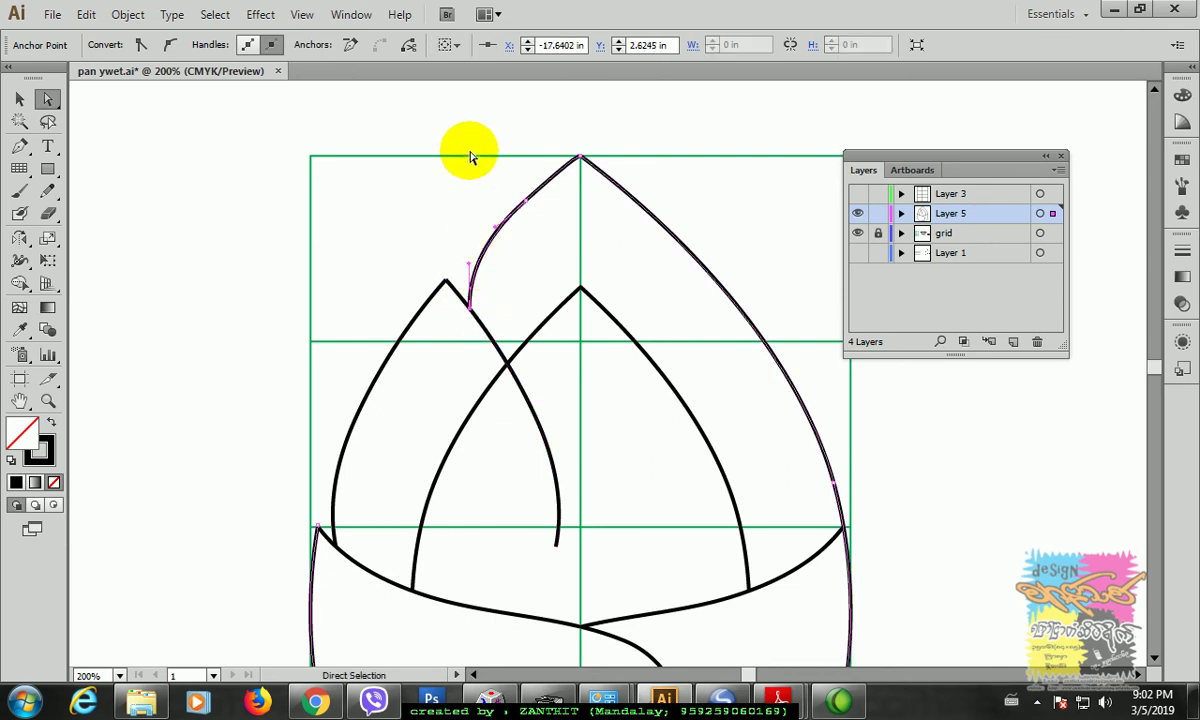
pyautogui.click(475, 133)
# Step: Select the outer outline, left segment and mirrored curve, and remove the mirrored curve's surplus below the notch with Shape Builder
pyautogui.click(19, 98)
pyautogui.moveTo(439, 342); pyautogui.dragTo(390, 303)
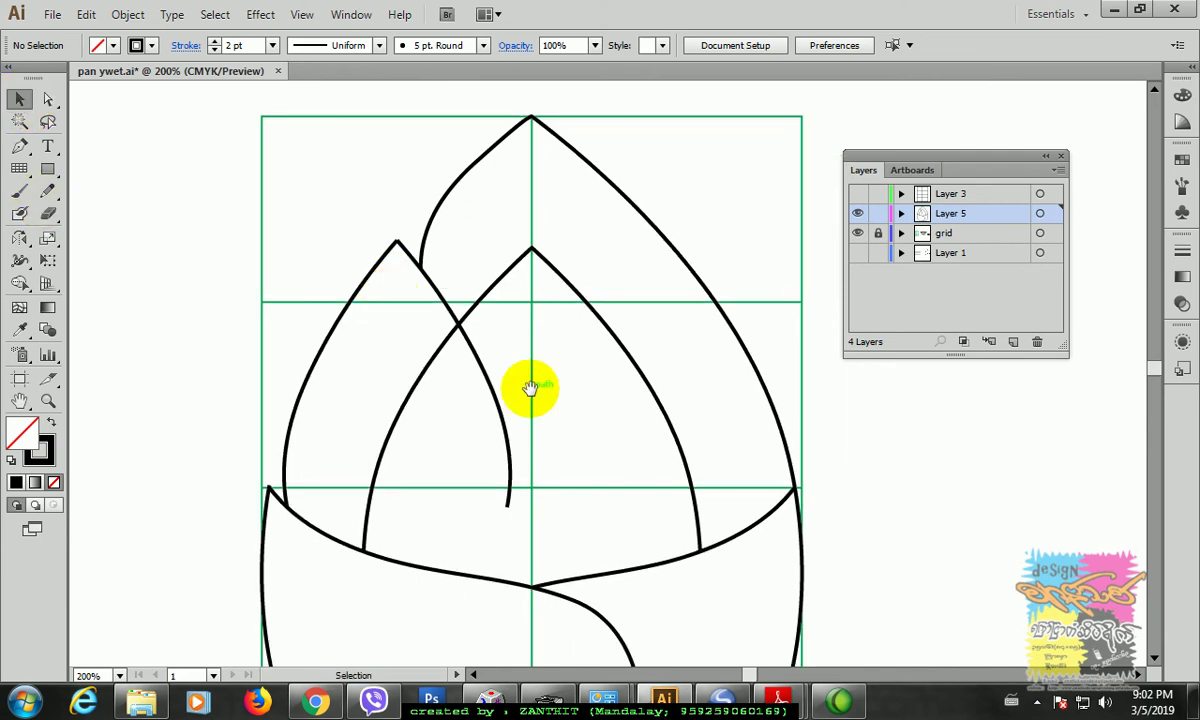
pyautogui.moveTo(533, 391); pyautogui.dragTo(508, 412)
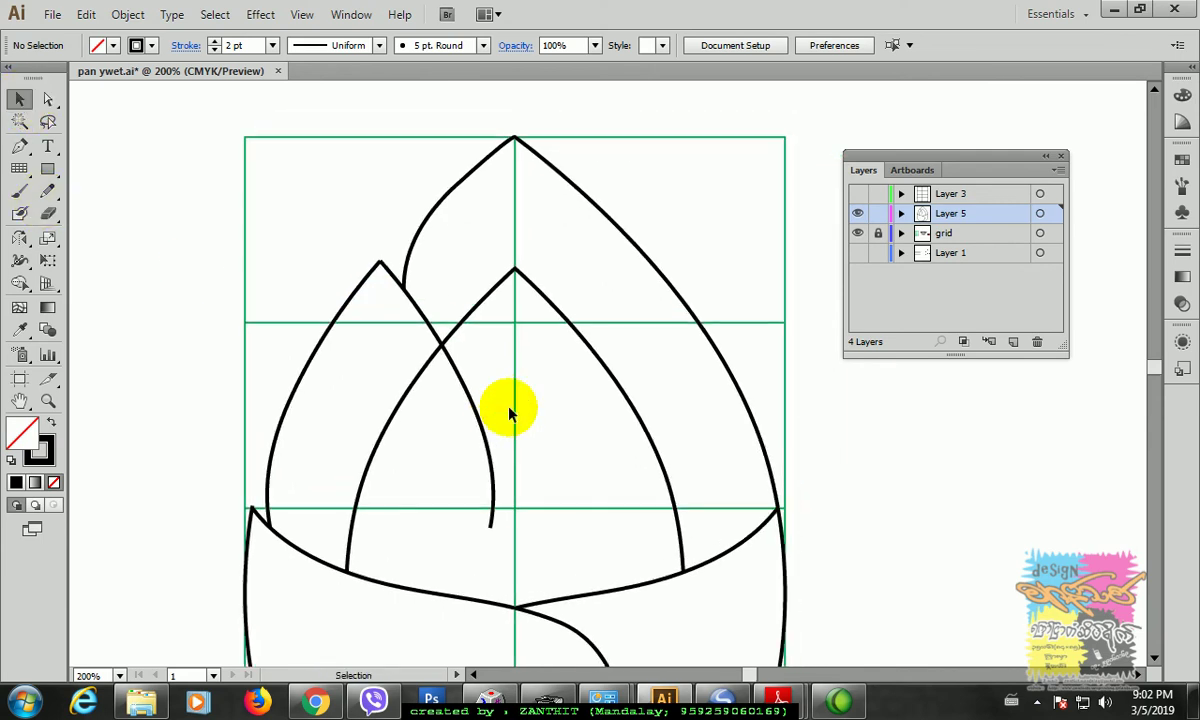
pyautogui.click(428, 325)
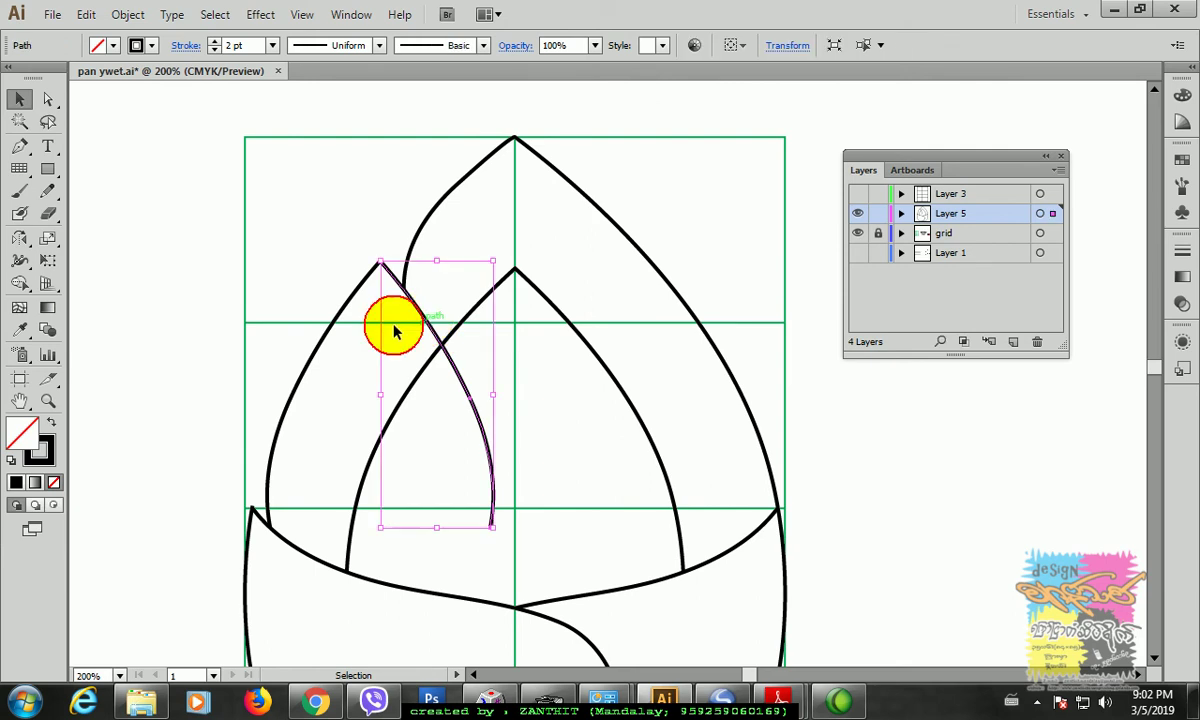
pyautogui.keyDown('shift'); pyautogui.click(421, 220); pyautogui.keyUp('shift')
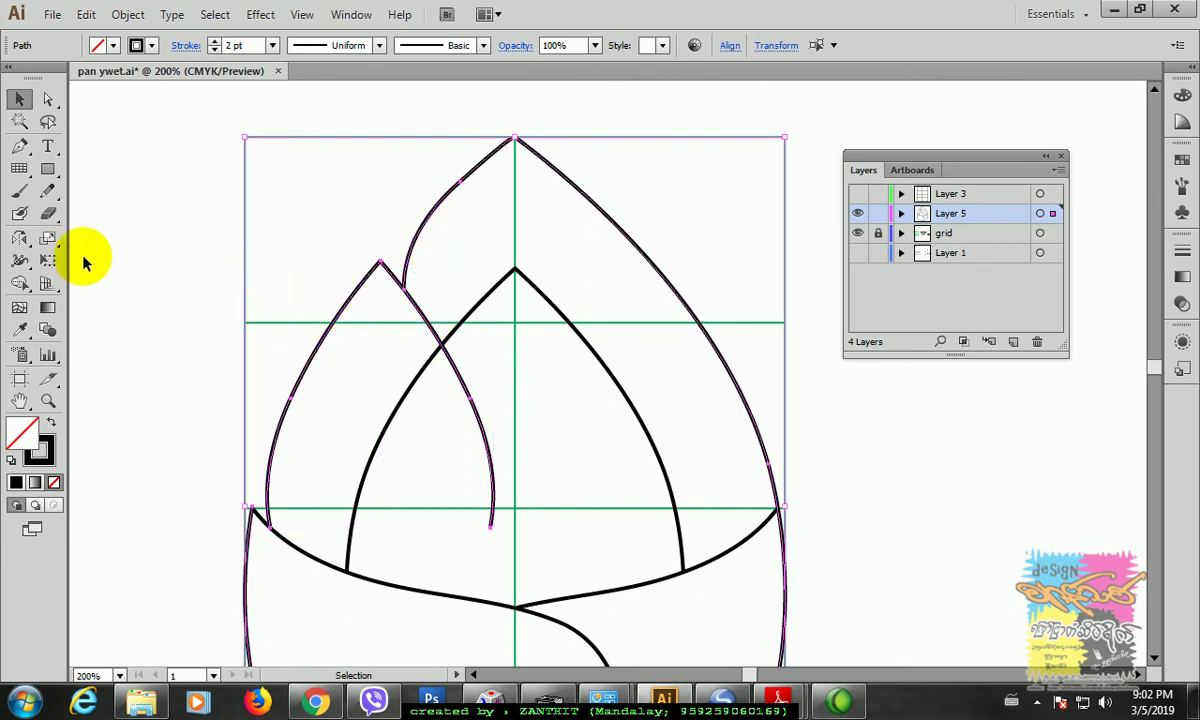
pyautogui.click(22, 285)
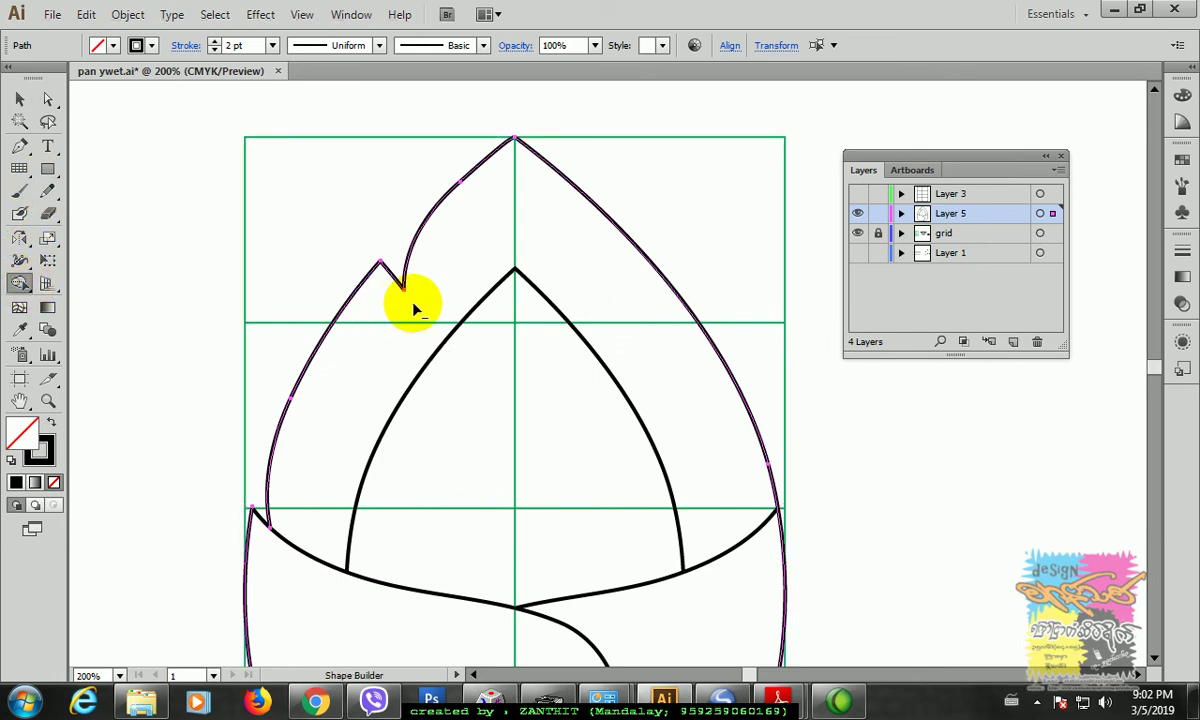
pyautogui.click(50, 100)
pyautogui.click(130, 275)
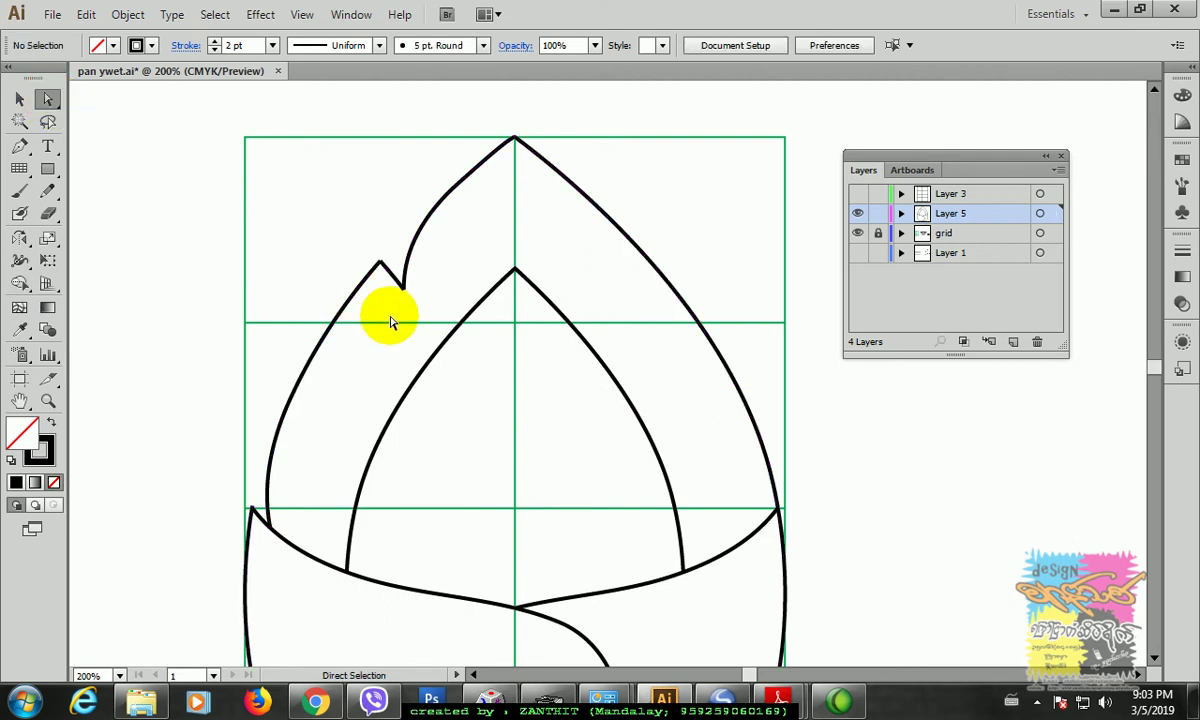
# Step: Join the overlapping end points at the small left peak and at the notch into one continuous outline
pyautogui.moveTo(418, 292); pyautogui.dragTo(420, 318)
pyautogui.moveTo(517, 232); pyautogui.dragTo(590, 306)
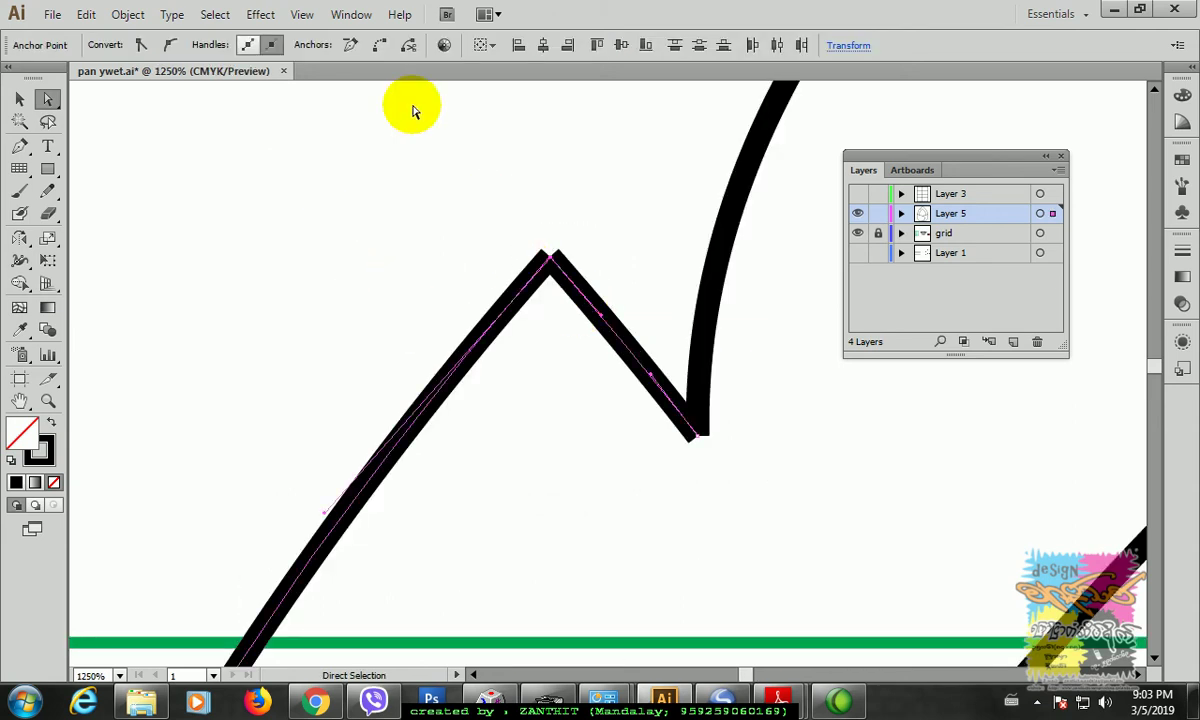
pyautogui.click(379, 47)
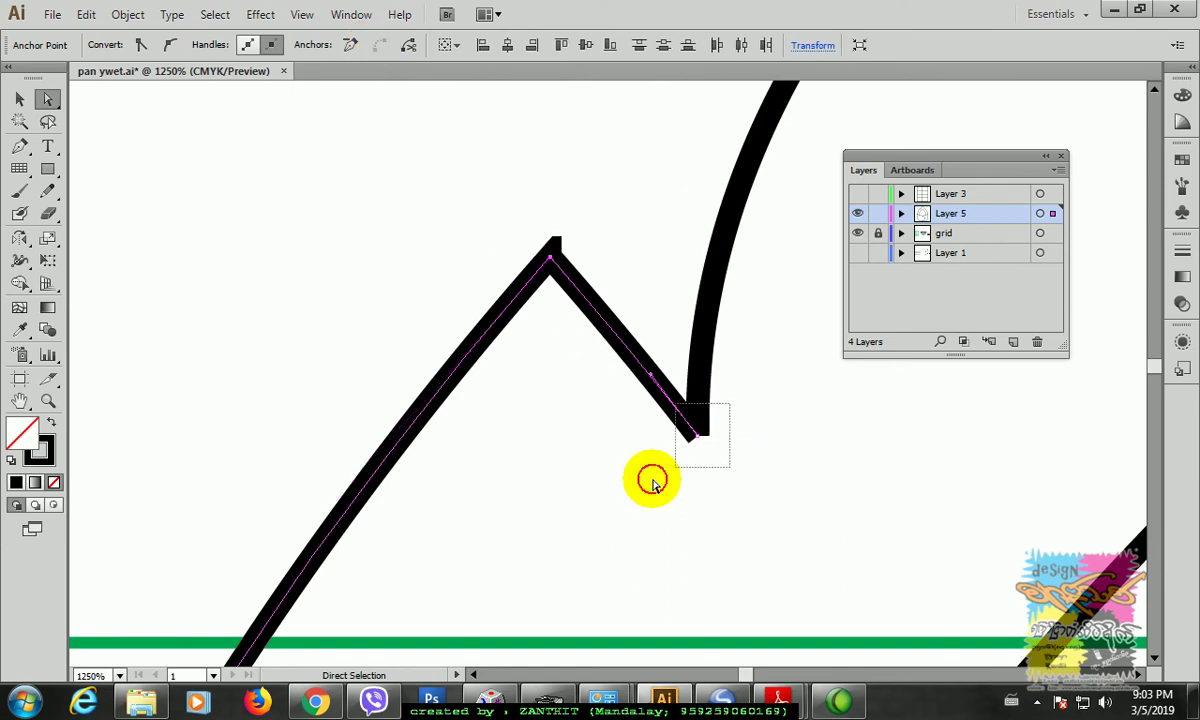
pyautogui.click(350, 45)
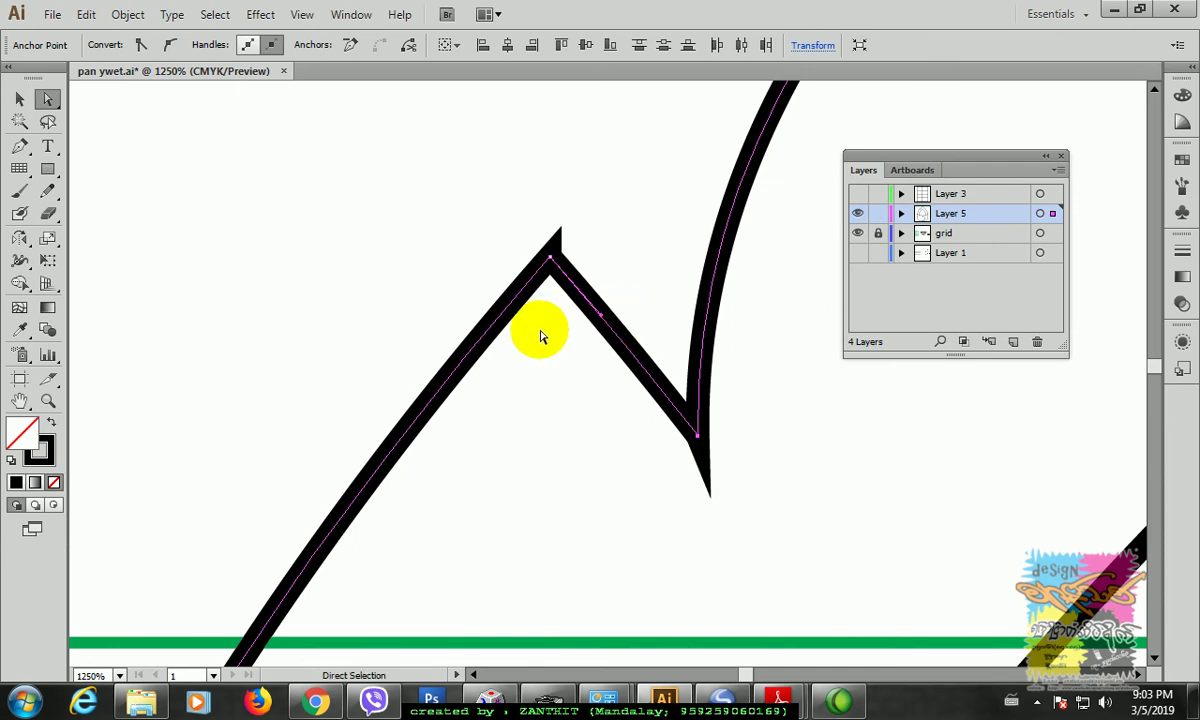
pyautogui.hotkey('ctrl', '-')
pyautogui.hotkey('ctrl', '-')
pyautogui.hotkey('ctrl', '-')
pyautogui.hotkey('ctrl', '-')
pyautogui.hotkey('ctrl', '-')
pyautogui.hotkey('ctrl', '-')
pyautogui.hotkey('ctrl', '-')
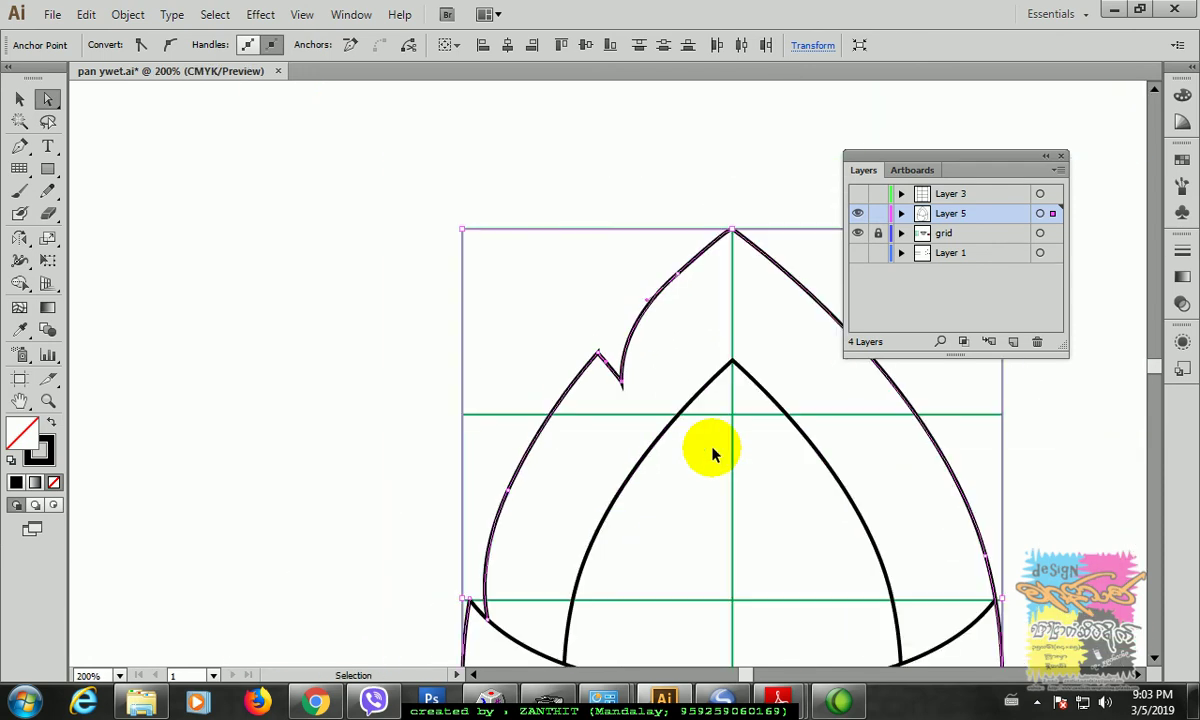
pyautogui.click(675, 455)
pyautogui.moveTo(675, 455); pyautogui.dragTo(446, 388)
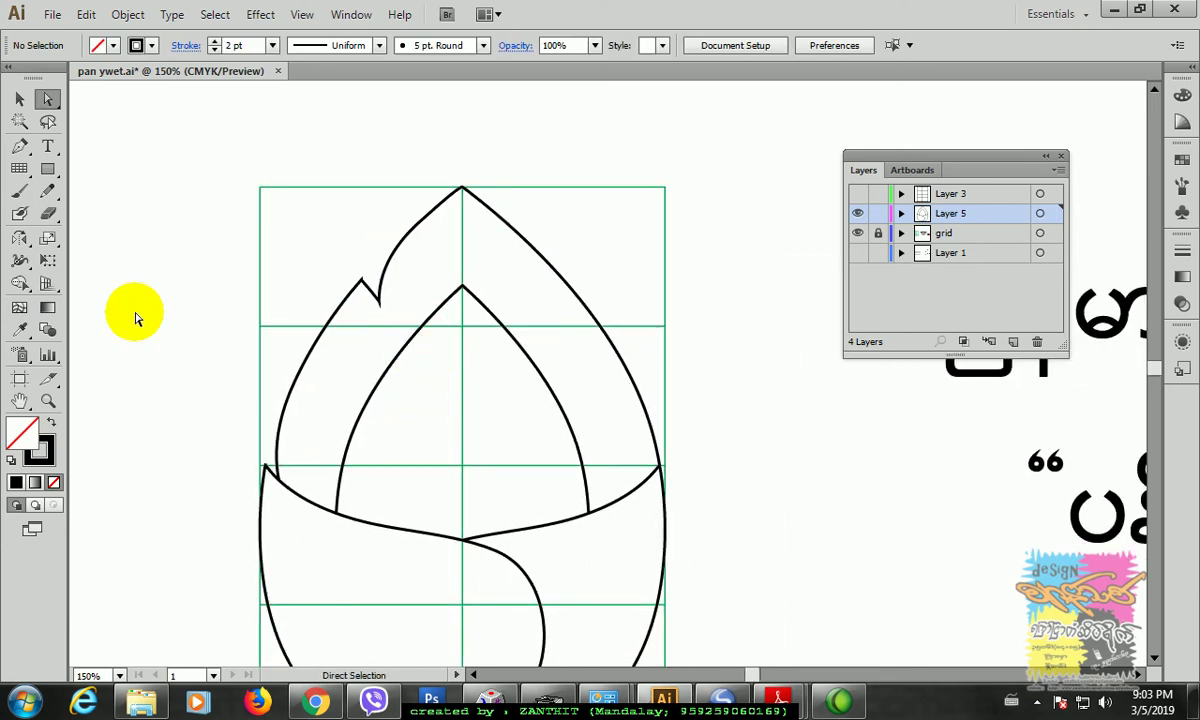
pyautogui.click(20, 100)
pyautogui.click(338, 302)
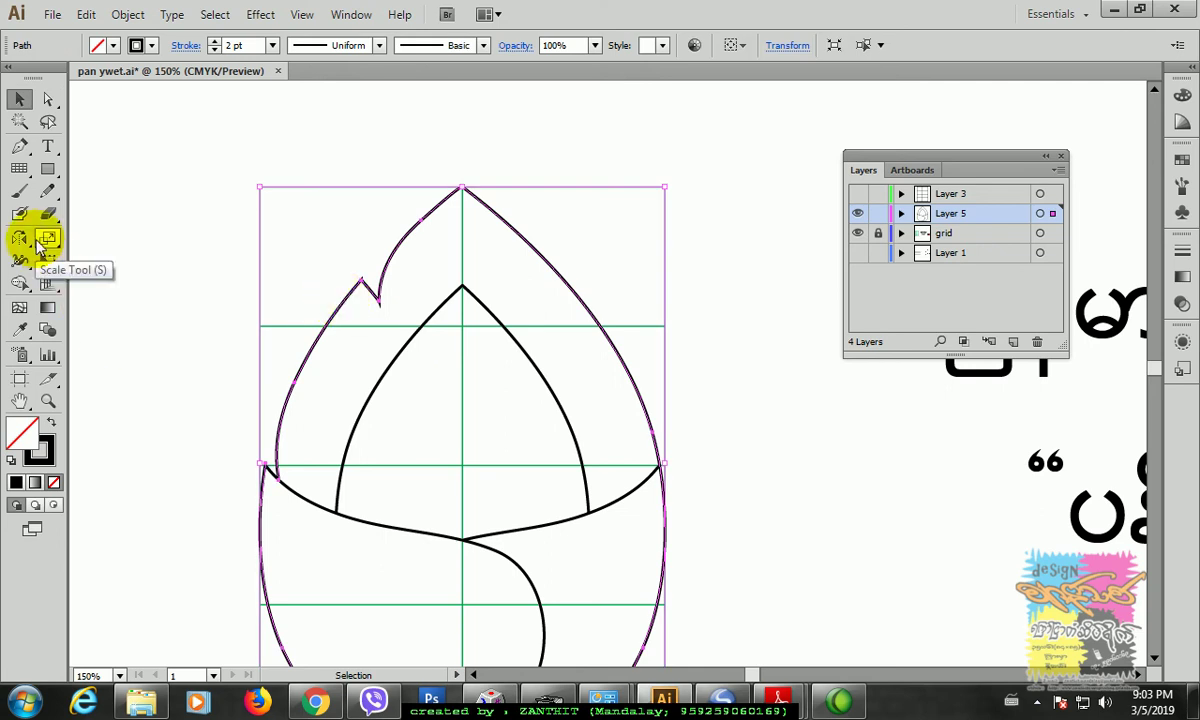
pyautogui.click(21, 147)
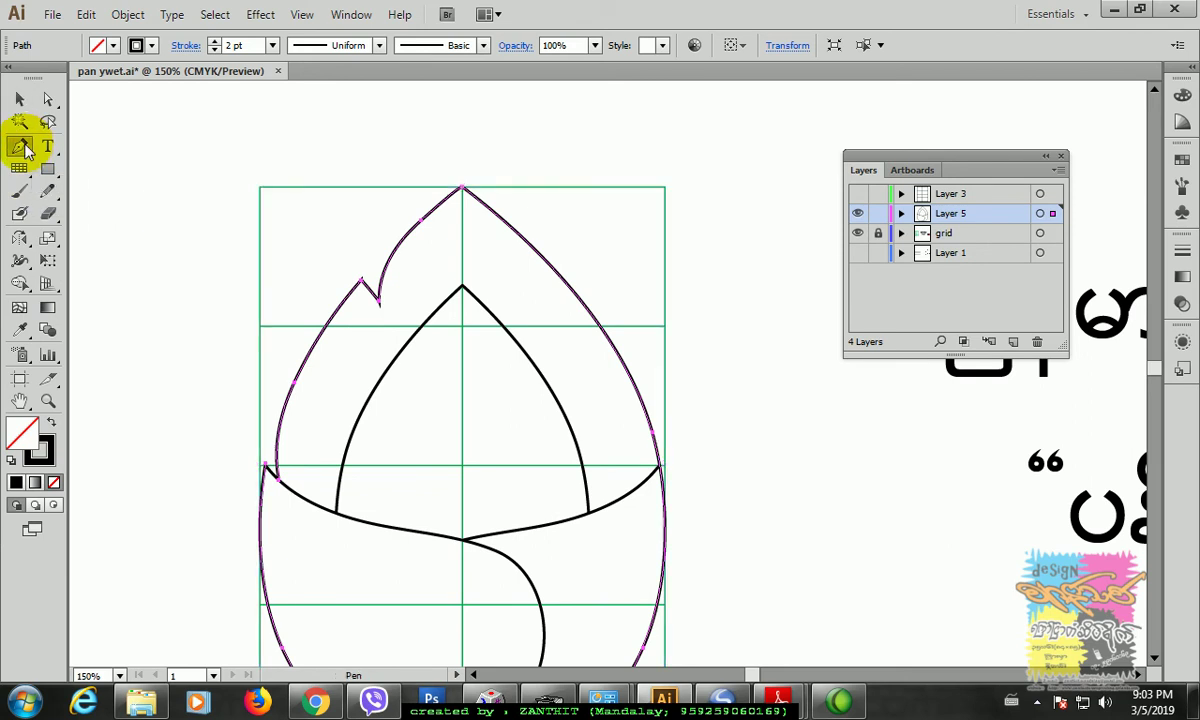
pyautogui.keyDown('ctrl'); pyautogui.click(700, 450); pyautogui.keyUp('ctrl')
pyautogui.keyDown('ctrl'); pyautogui.click(650, 430); pyautogui.keyUp('ctrl')
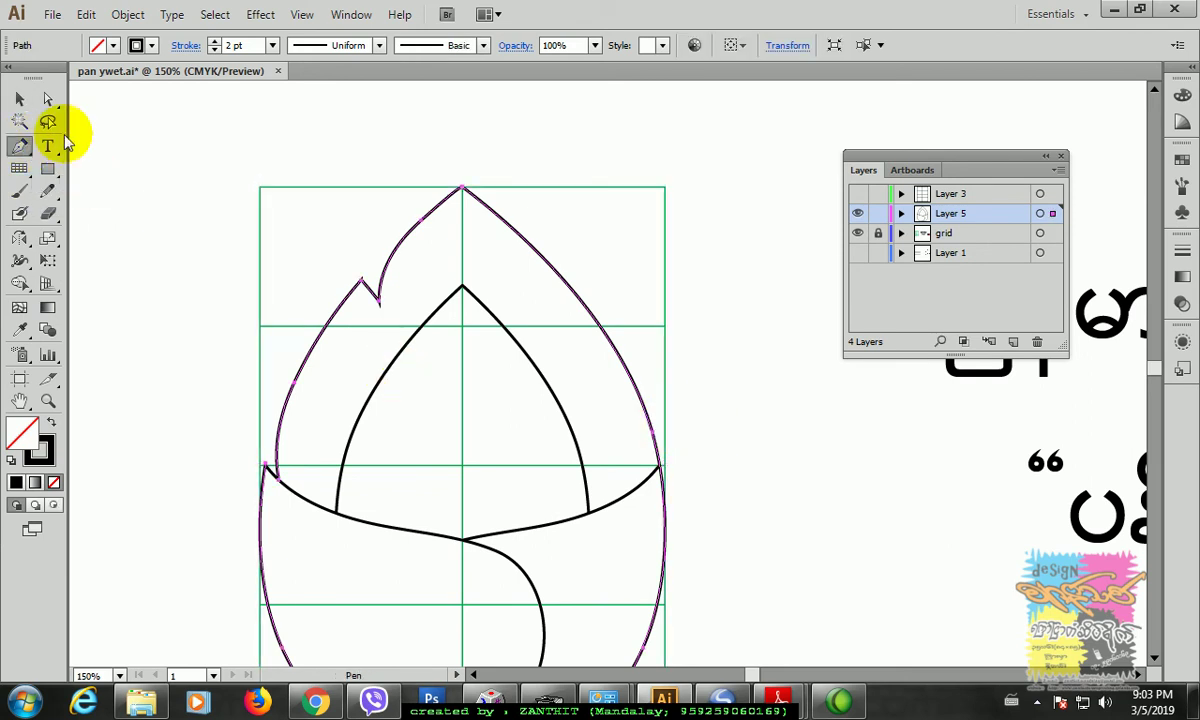
pyautogui.click(19, 99)
pyautogui.moveTo(480, 227); pyautogui.dragTo(517, 222)
pyautogui.hotkey('ctrl', 'z')
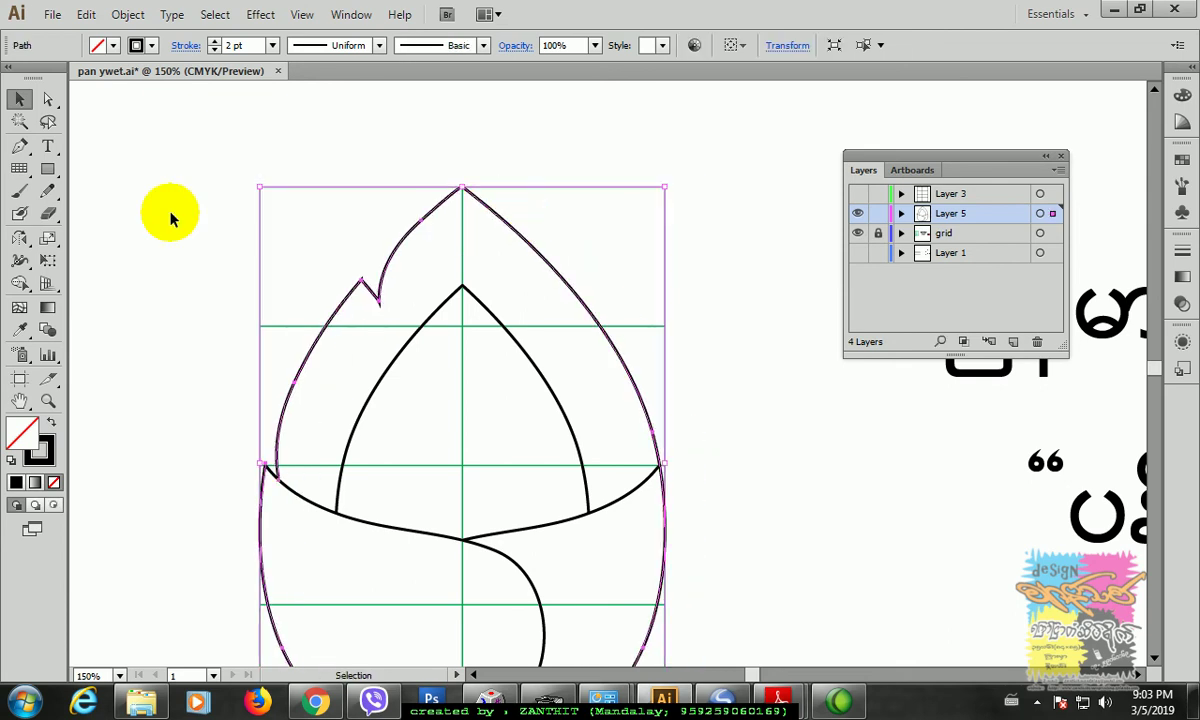
# Step: Cut the outer outline at its top apex and pull the right segment's end up and away from the tip
pyautogui.click(47, 99)
pyautogui.click(463, 190)
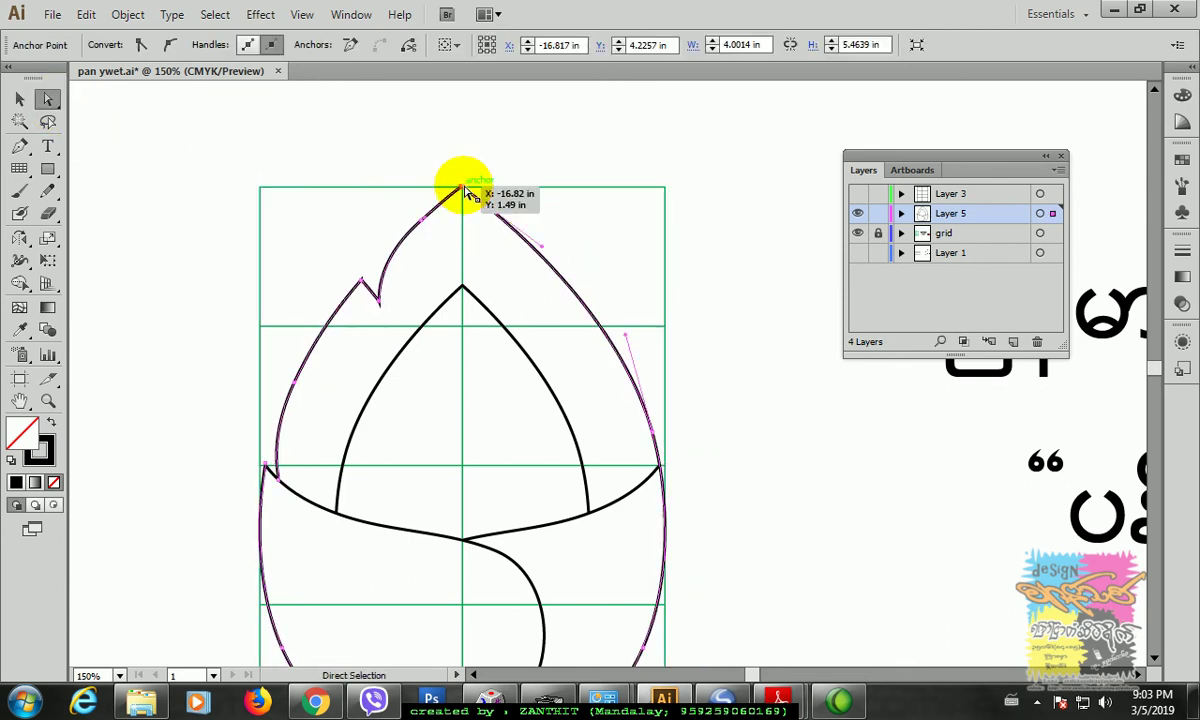
pyautogui.click(407, 47)
pyautogui.moveTo(462, 191); pyautogui.dragTo(480, 170)
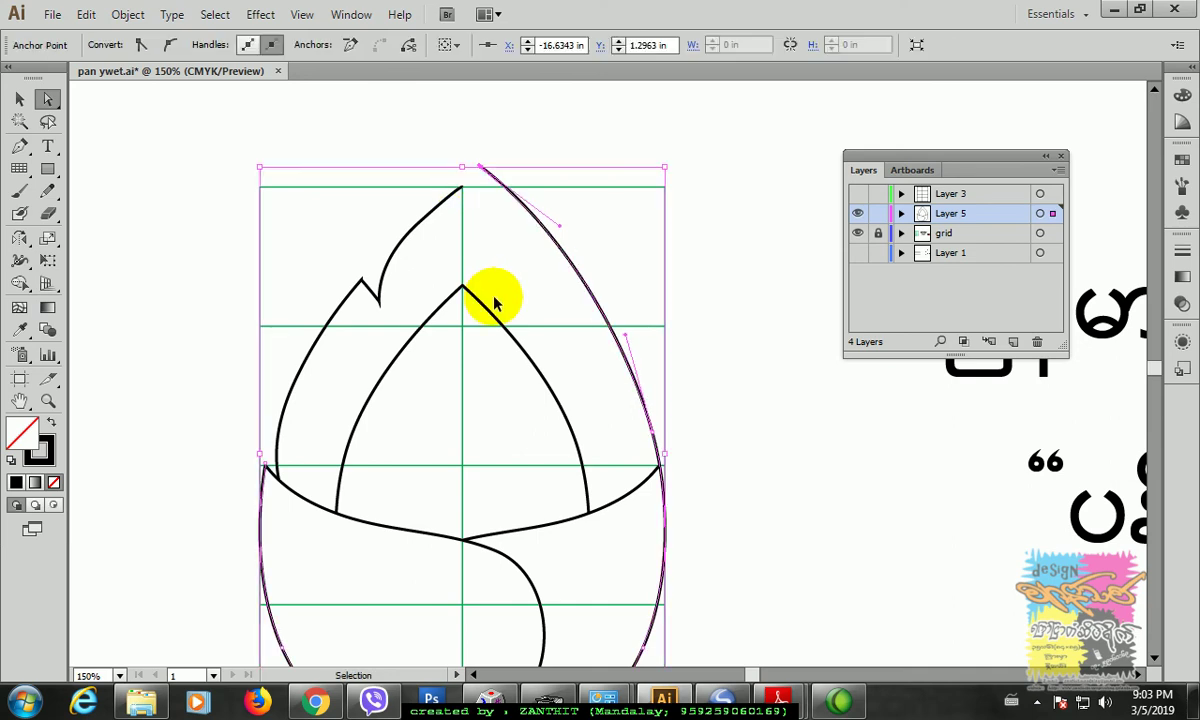
# Step: Add an anchor where the right outline meets the crossing curve, cut the path there and delete the outline section above it
pyautogui.click(19, 147)
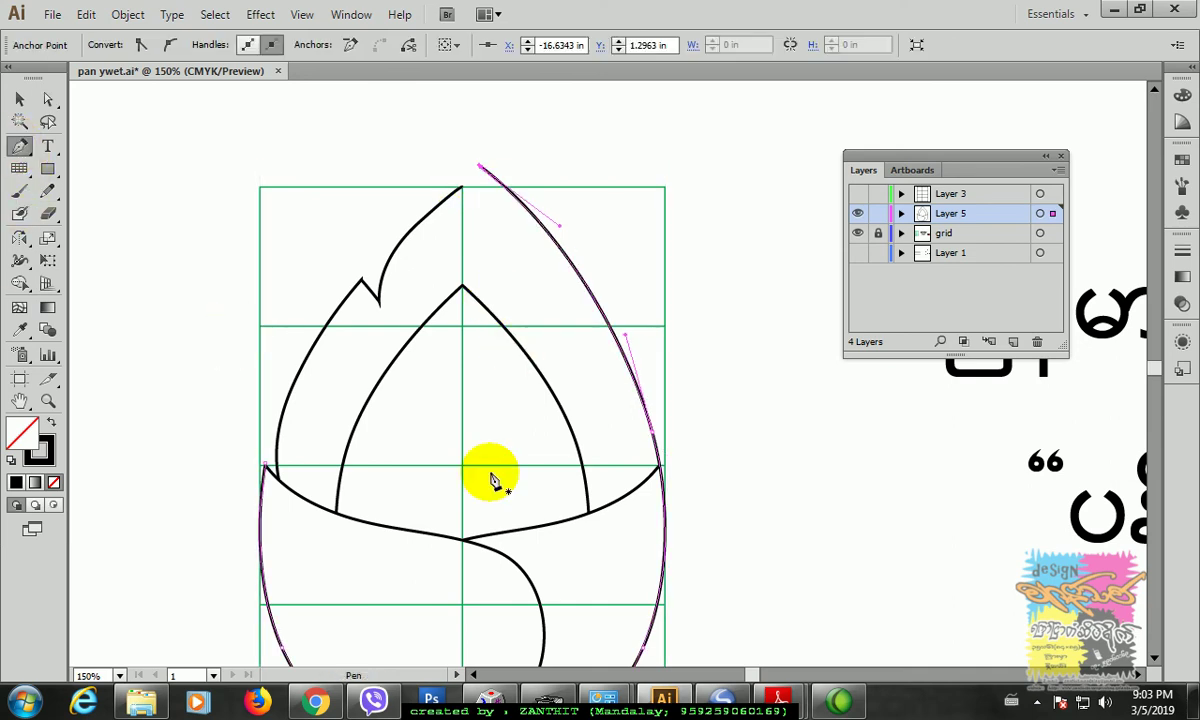
pyautogui.click(659, 466)
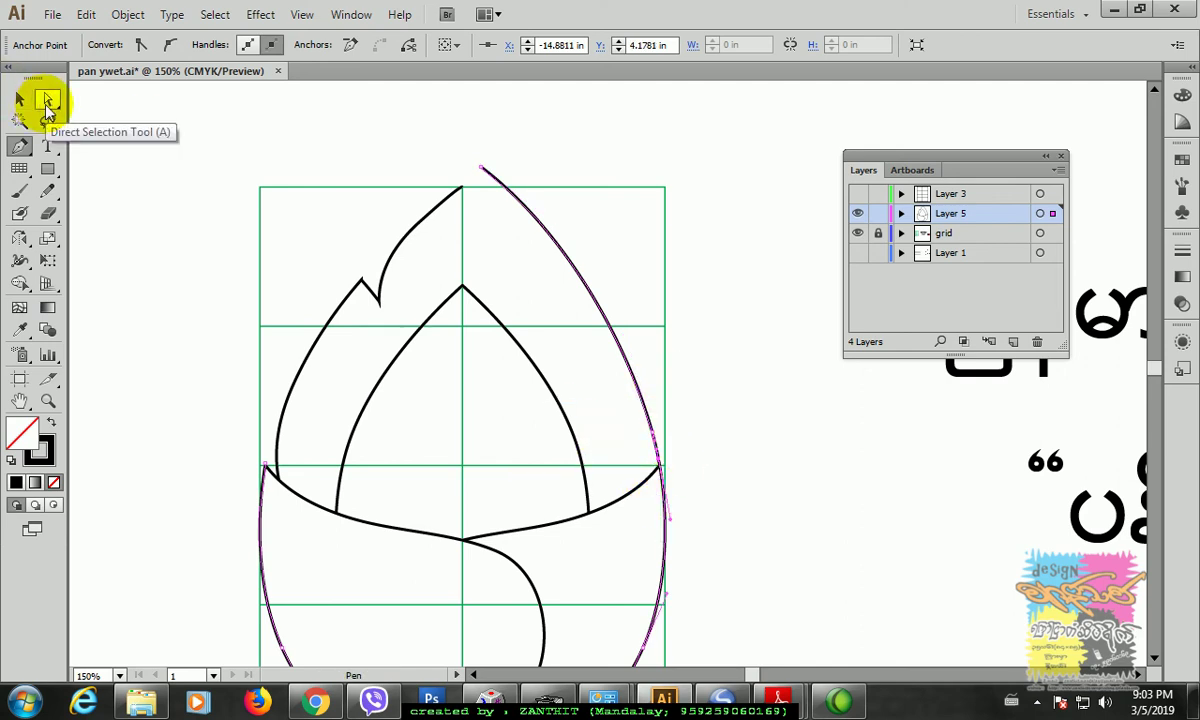
pyautogui.click(47, 104)
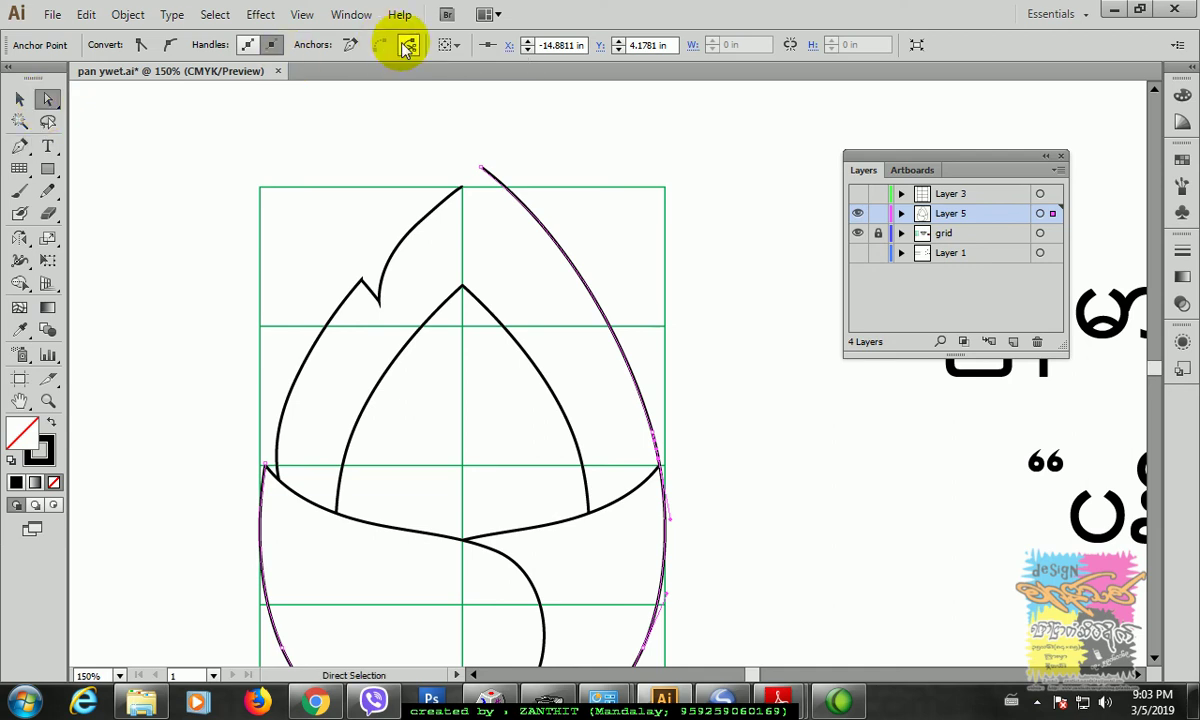
pyautogui.click(407, 48)
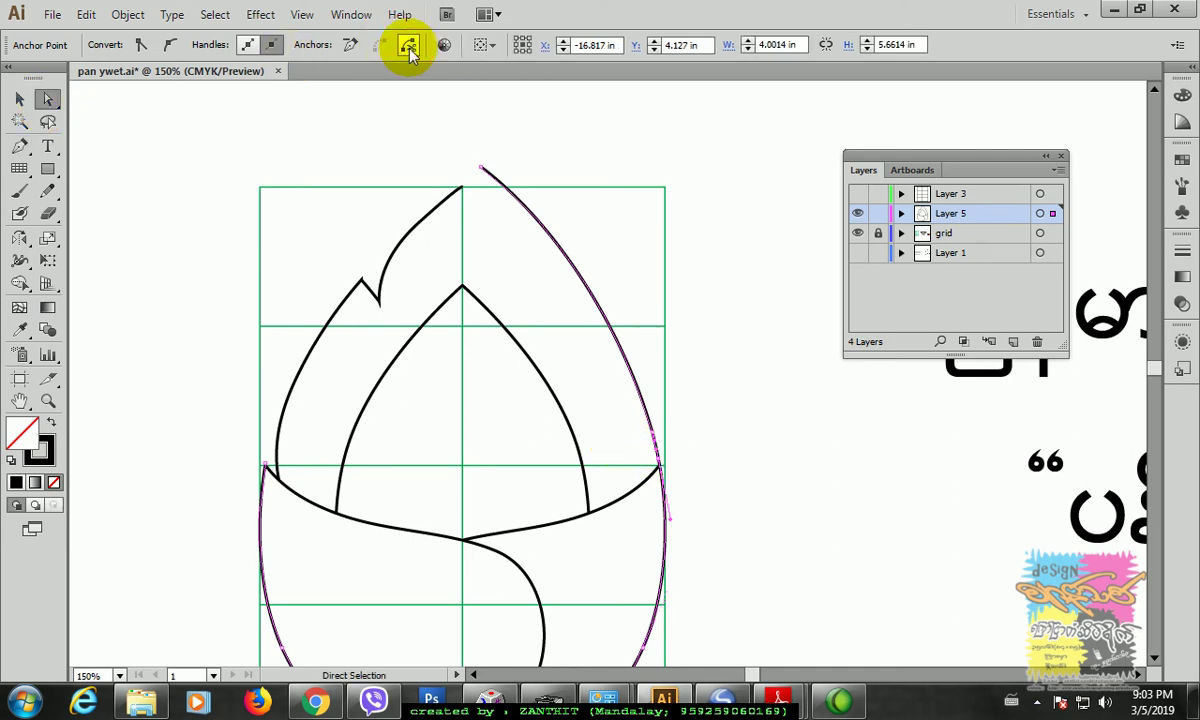
pyautogui.click(582, 285)
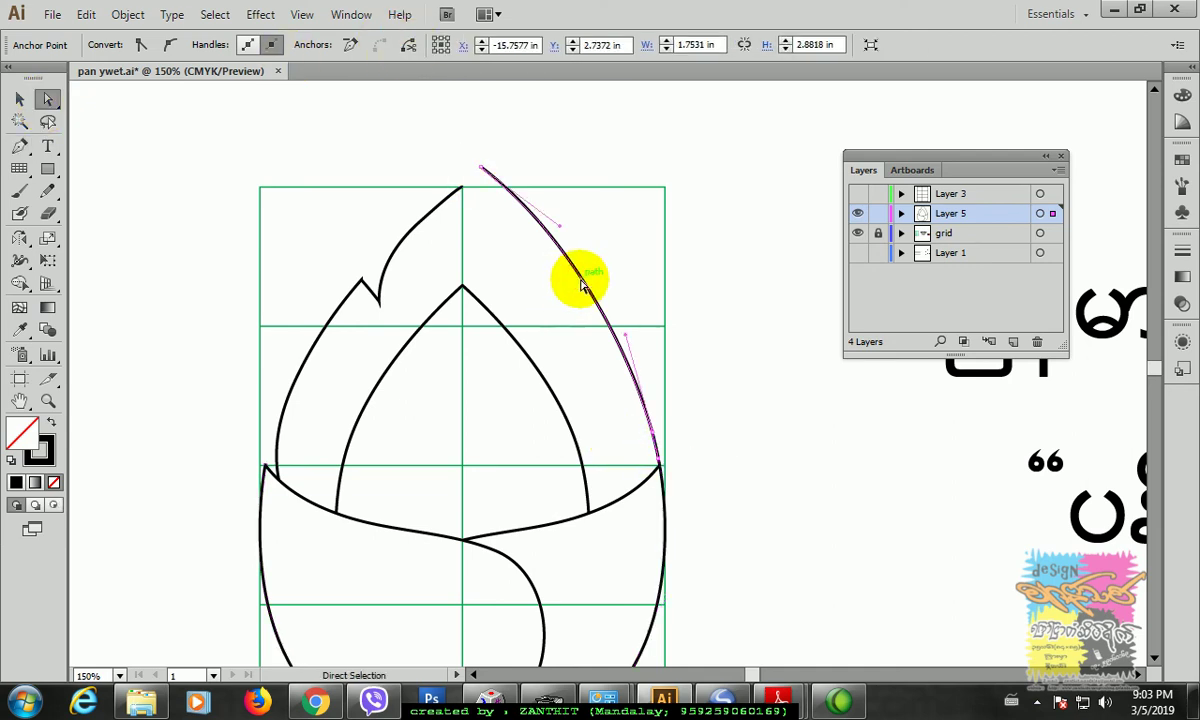
pyautogui.press('Delete')
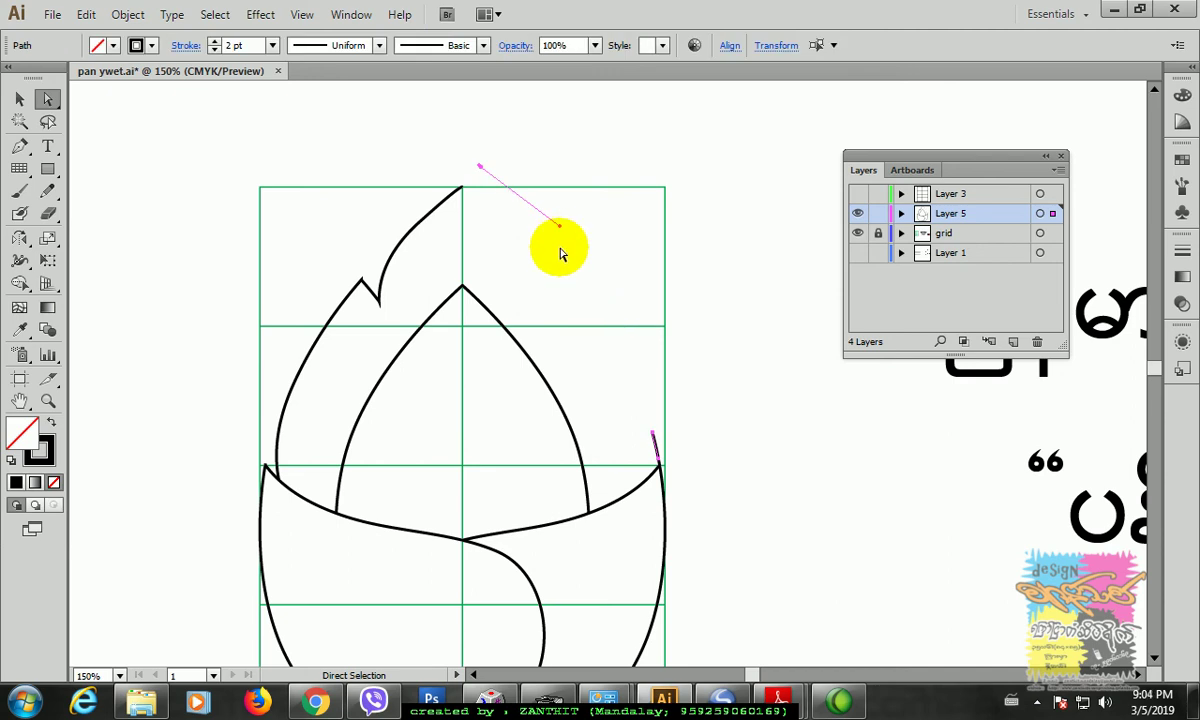
pyautogui.click(700, 405)
# Step: Reflect a copy of the notched left outline across the vertical center line using the Vertical axis
pyautogui.moveTo(388, 390); pyautogui.dragTo(368, 345)
pyautogui.click(19, 100)
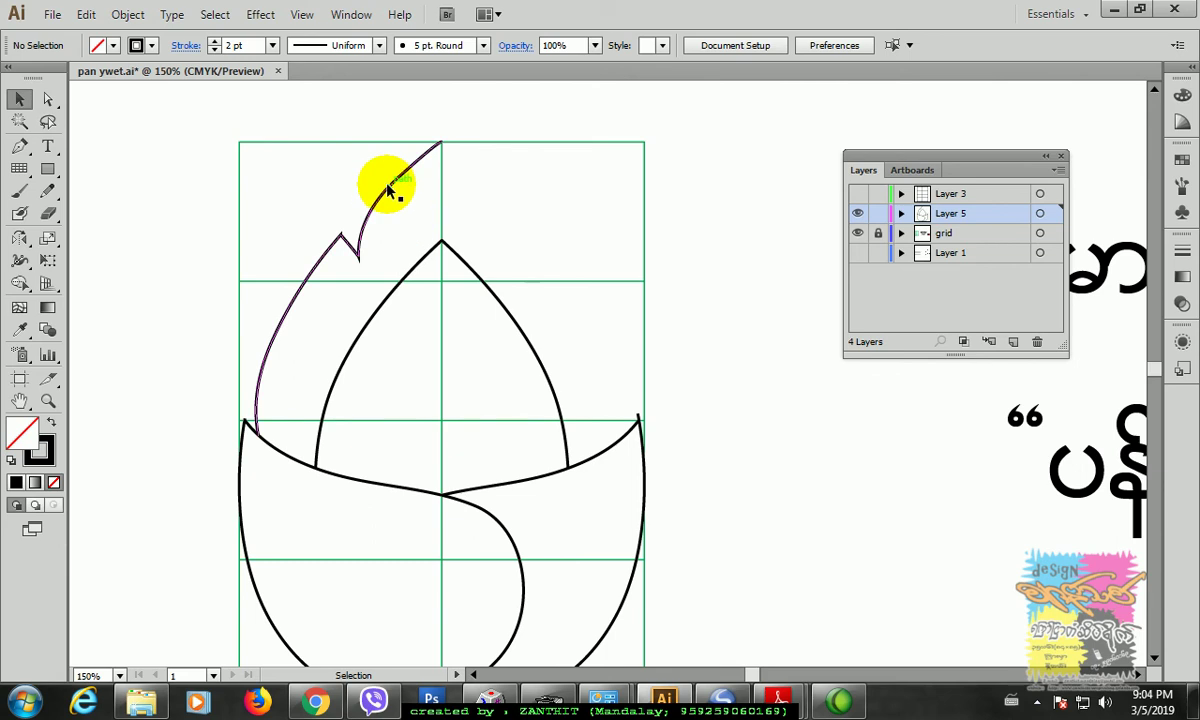
pyautogui.click(346, 238)
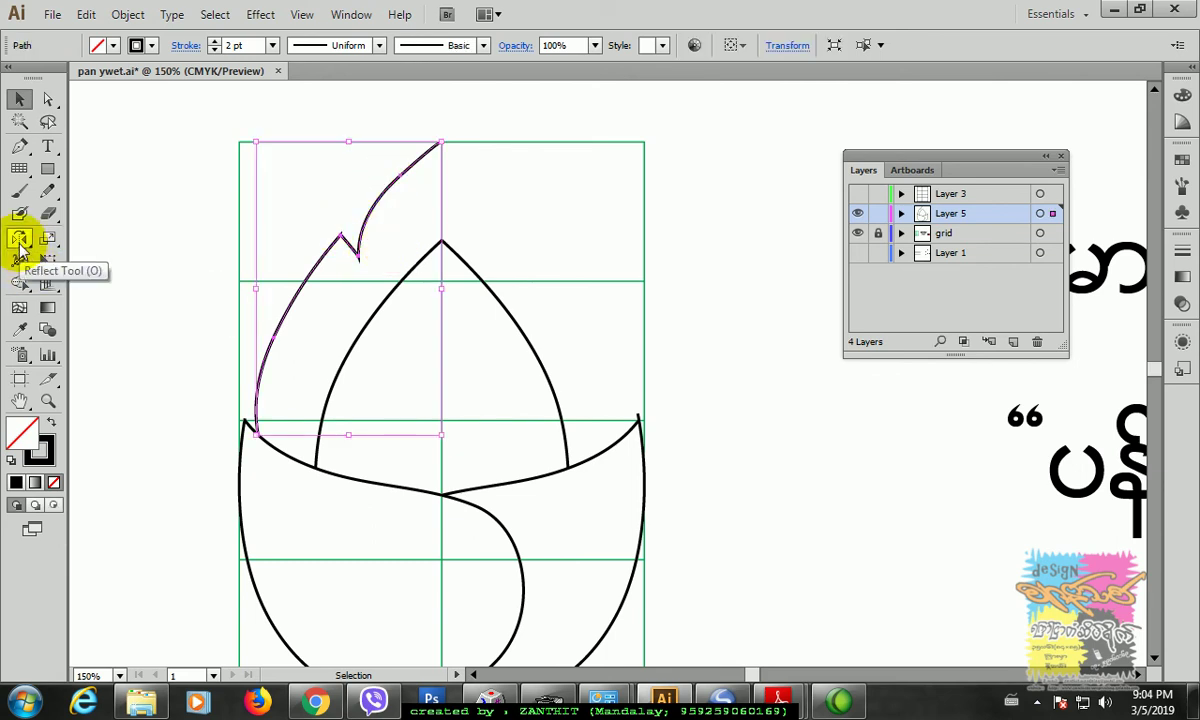
pyautogui.click(20, 240)
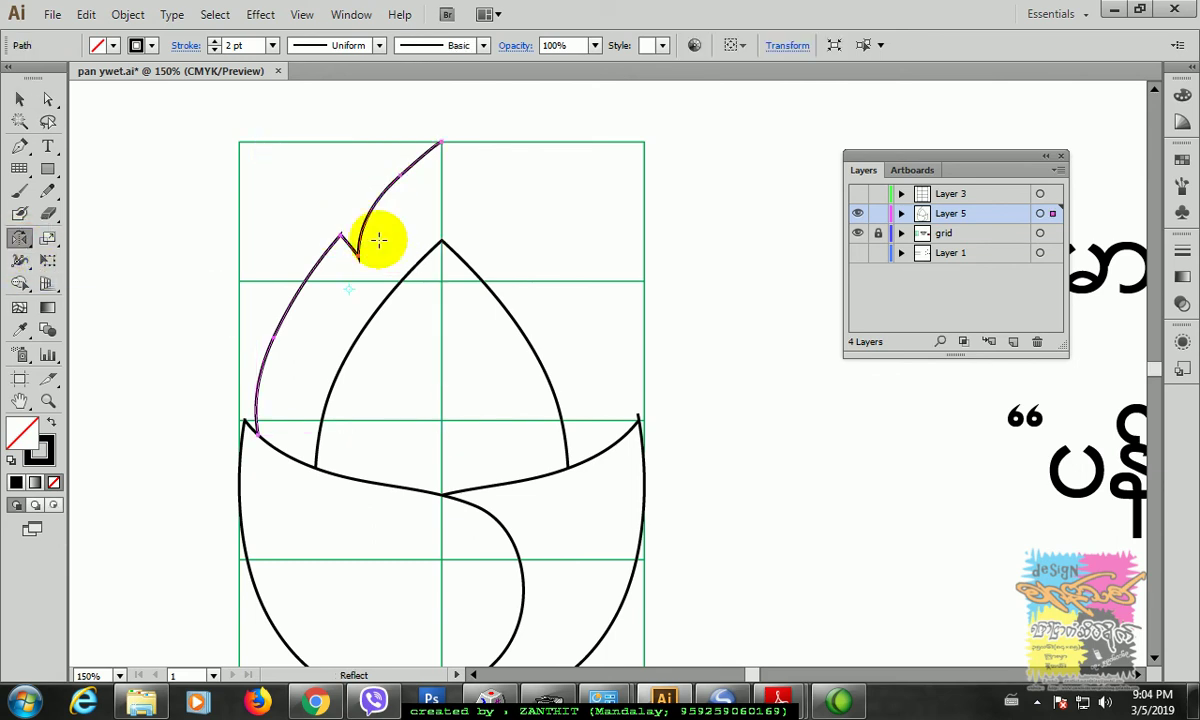
pyautogui.keyDown('alt'); pyautogui.click(440, 222); pyautogui.keyUp('alt')
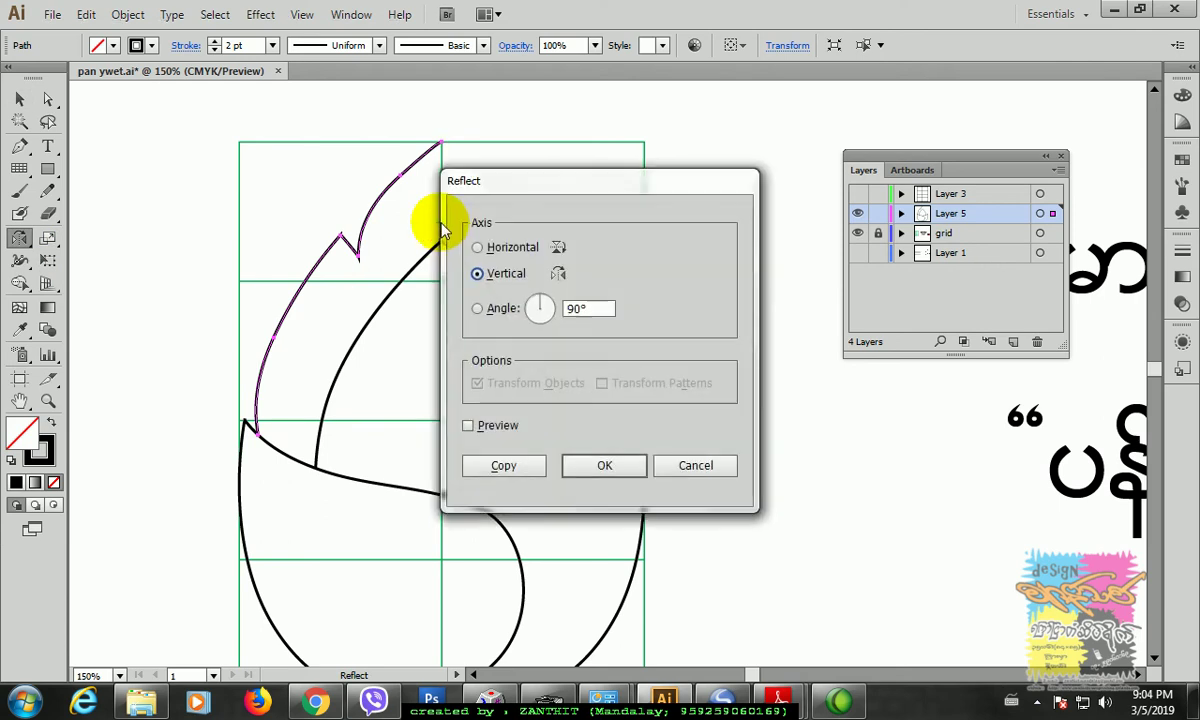
pyautogui.click(505, 466)
pyautogui.click(20, 105)
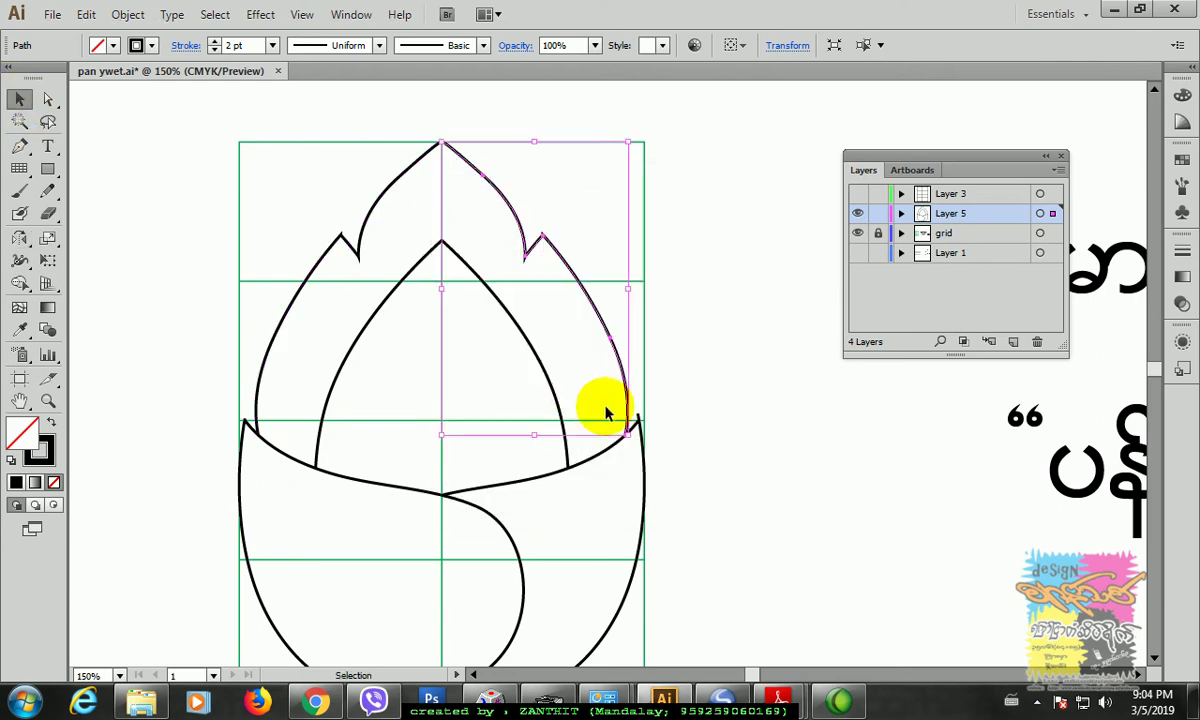
pyautogui.click(640, 401)
# Step: Select the mirrored notched outline on the right side and delete it
pyautogui.moveTo(739, 530); pyautogui.dragTo(735, 418)
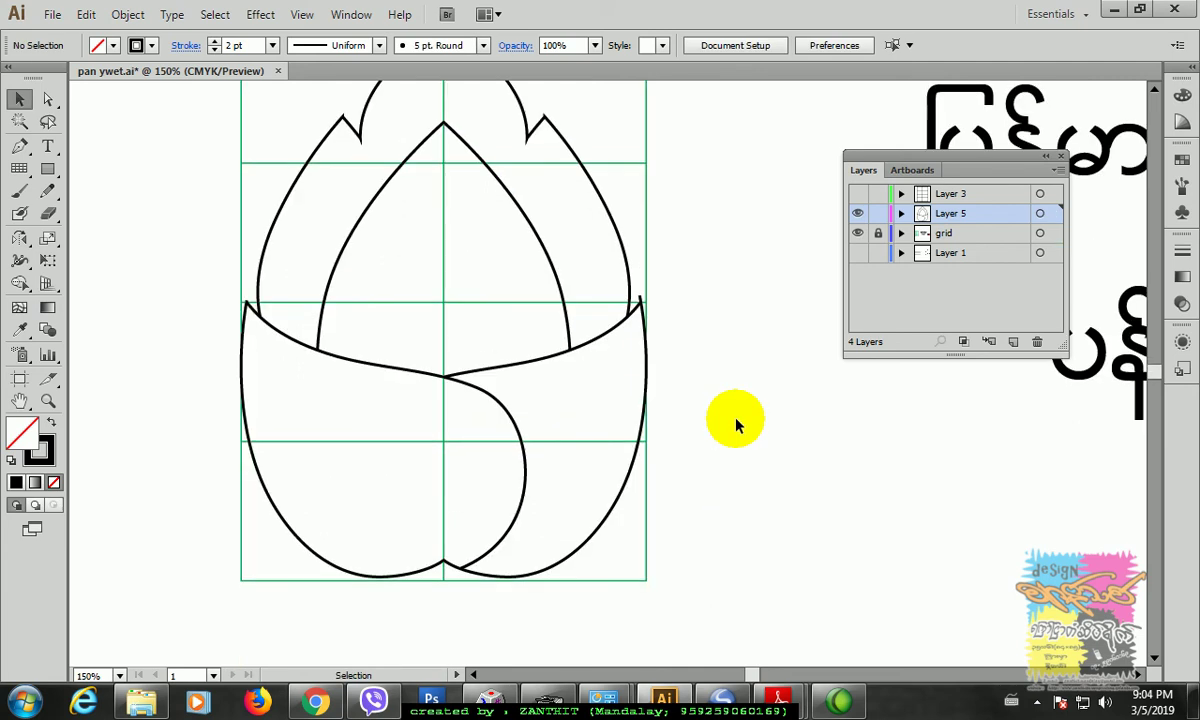
pyautogui.click(631, 287)
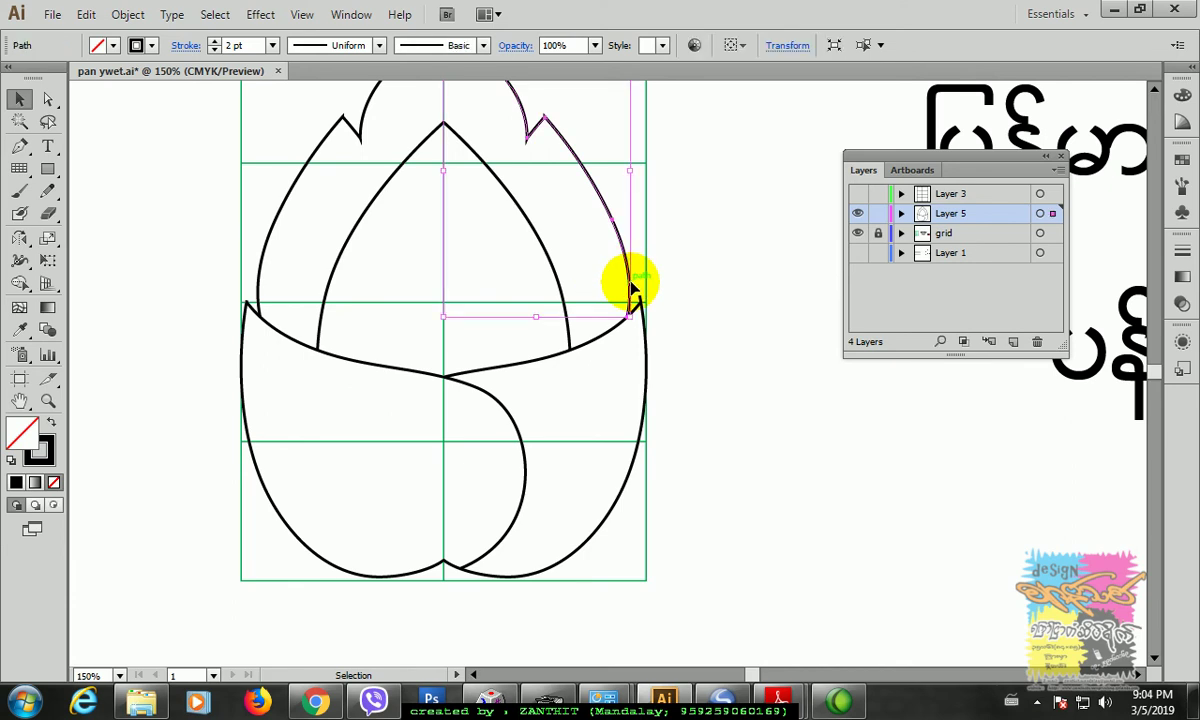
pyautogui.click(236, 287)
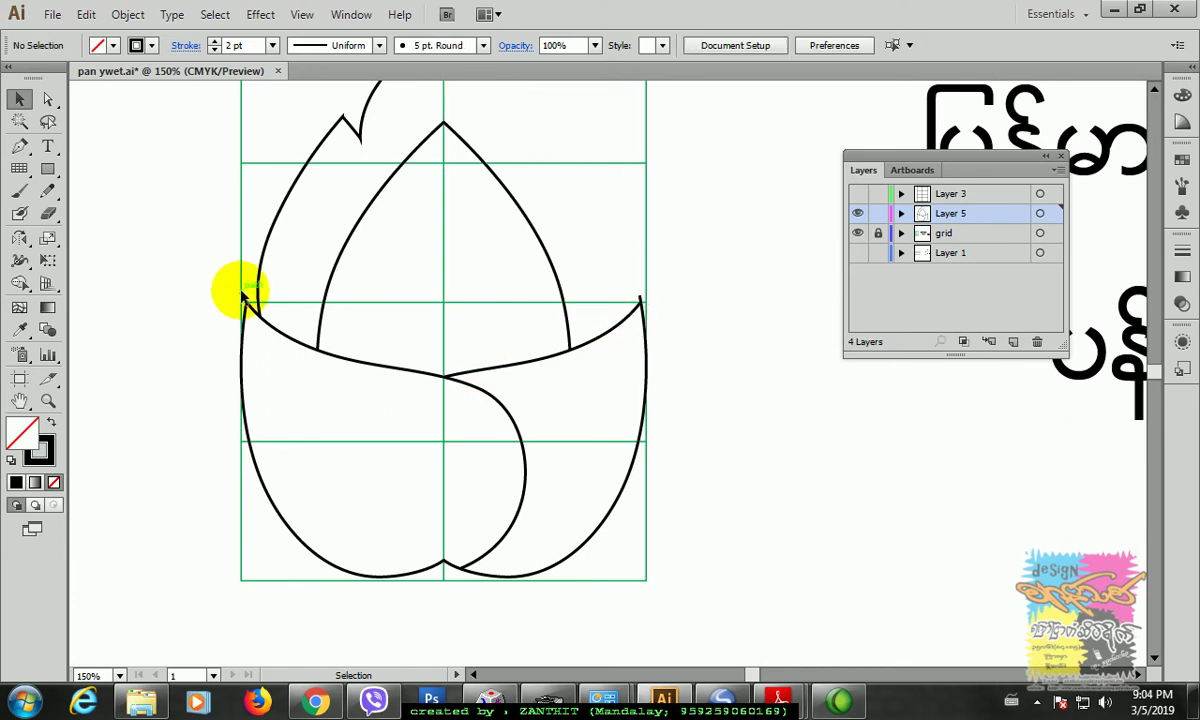
# Step: Adjust the lower end point and handle of the notched left outline where it meets the crossing curve
pyautogui.click(258, 303)
pyautogui.scroll(1, 209, 375)
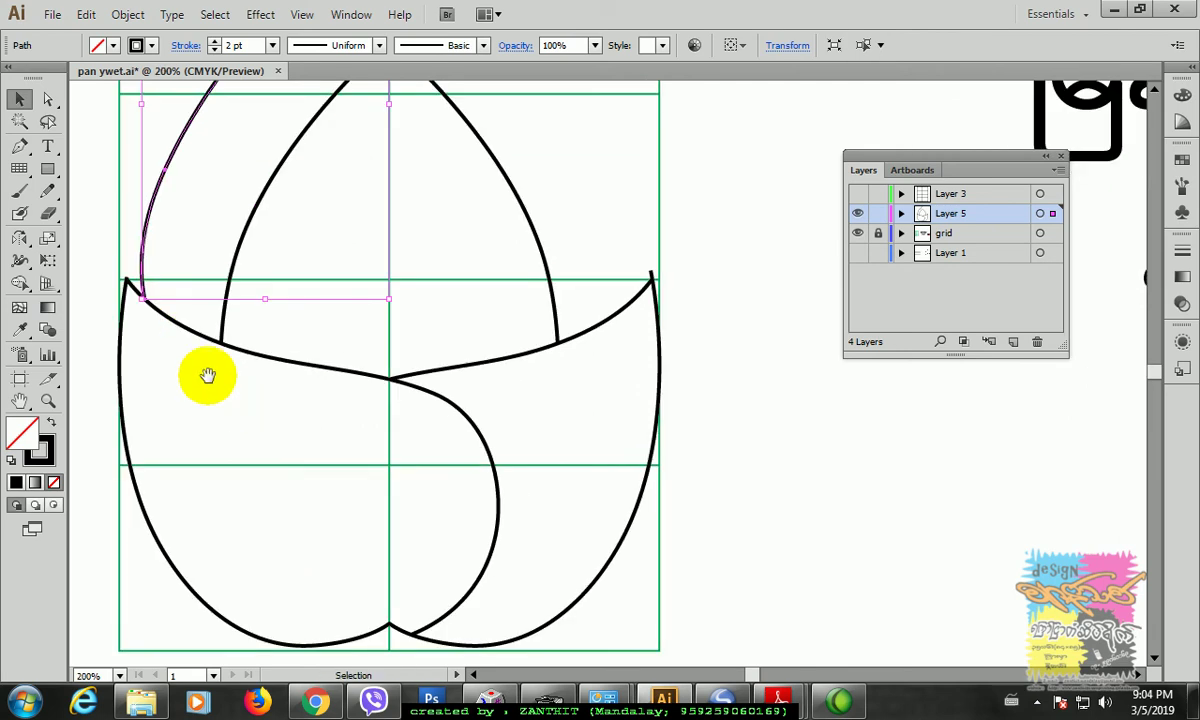
pyautogui.click(47, 98)
pyautogui.click(232, 296)
pyautogui.click(292, 307)
pyautogui.moveTo(292, 307); pyautogui.dragTo(286, 303)
pyautogui.click(190, 252)
pyautogui.click(292, 309)
pyautogui.click(280, 262)
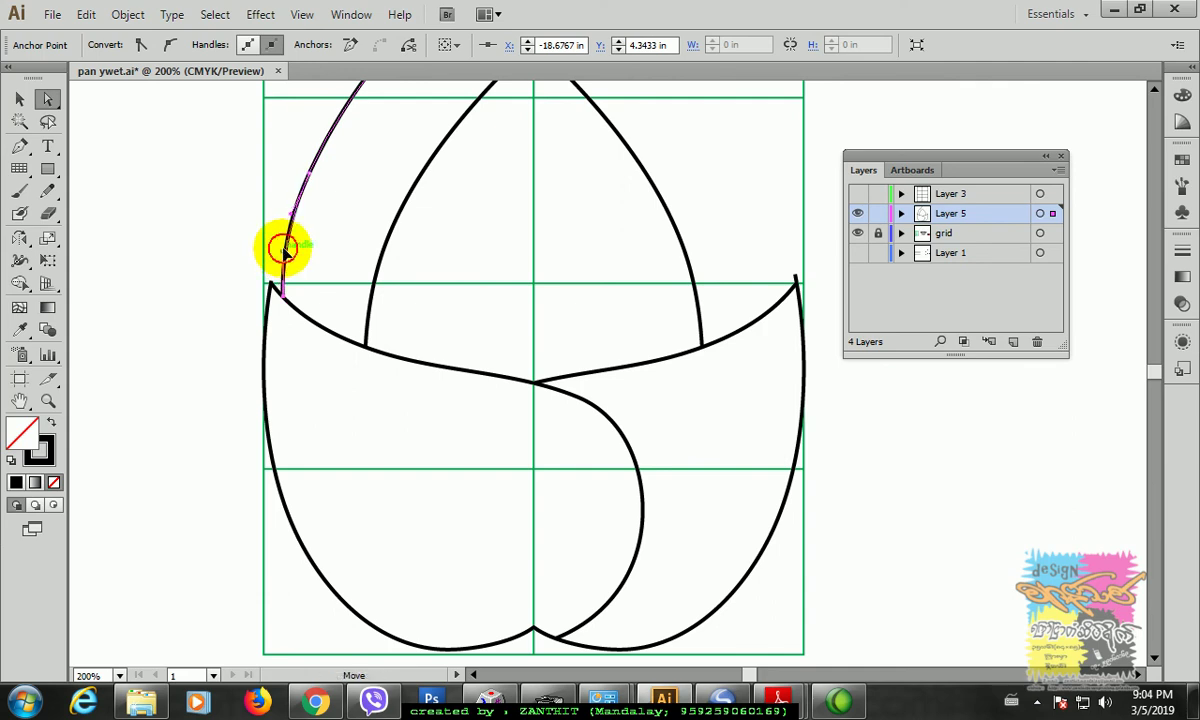
pyautogui.moveTo(285, 252); pyautogui.dragTo(286, 260)
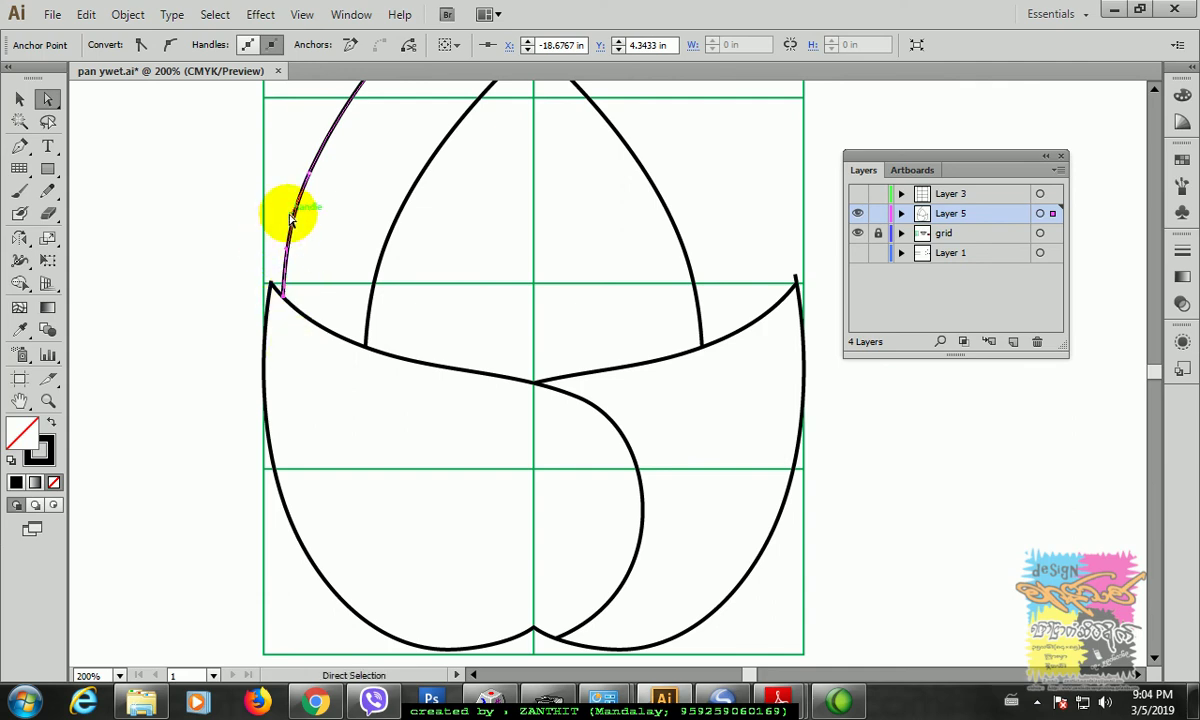
pyautogui.click(200, 197)
pyautogui.moveTo(400, 340); pyautogui.dragTo(363, 470)
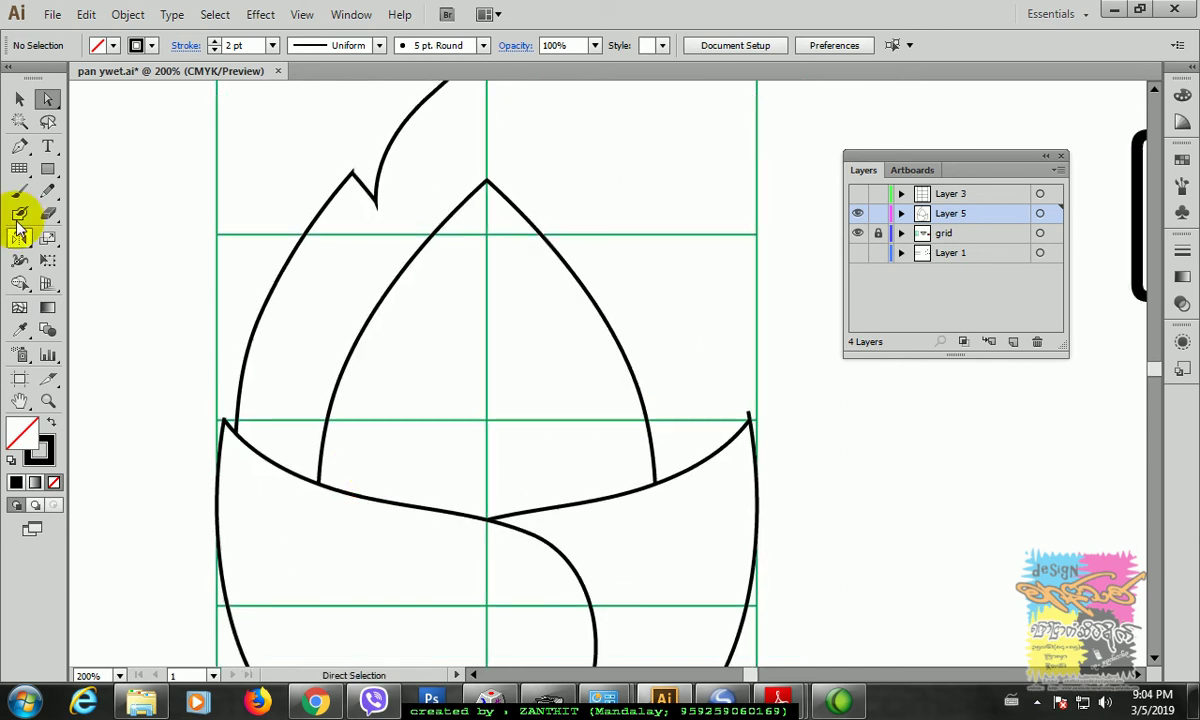
# Step: Mirror a copy of the adjusted left notched outline to the right half about the vertical grid center line
pyautogui.click(19, 99)
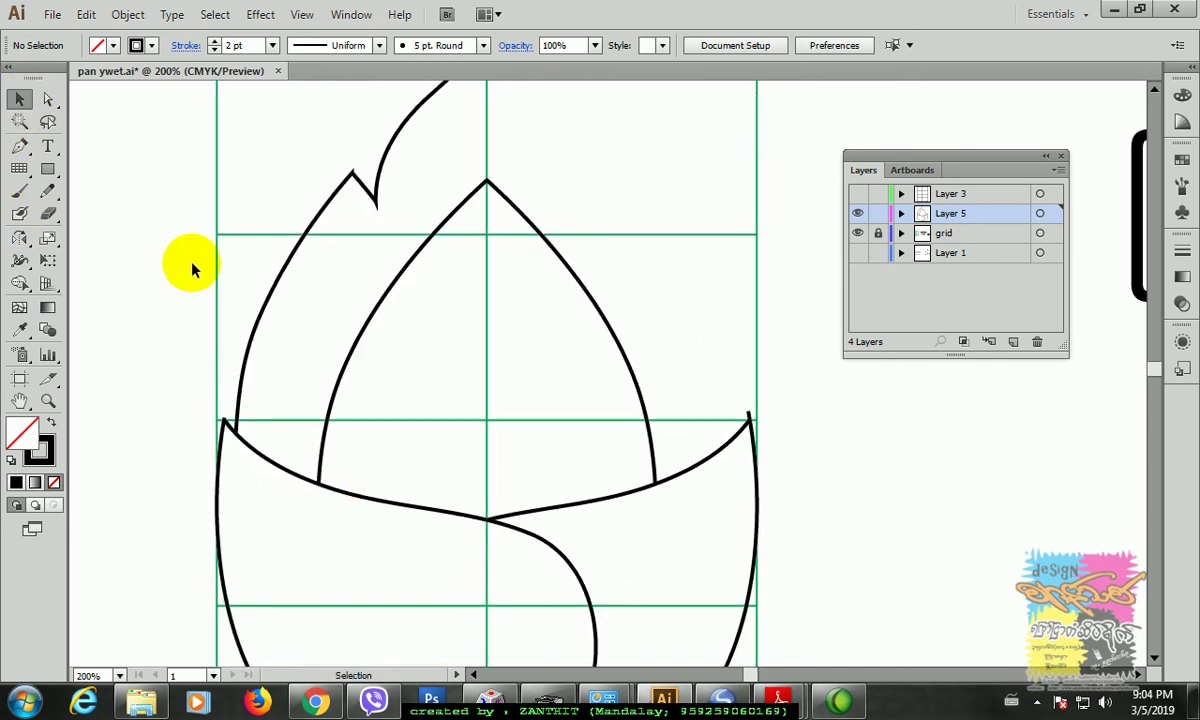
pyautogui.click(283, 273)
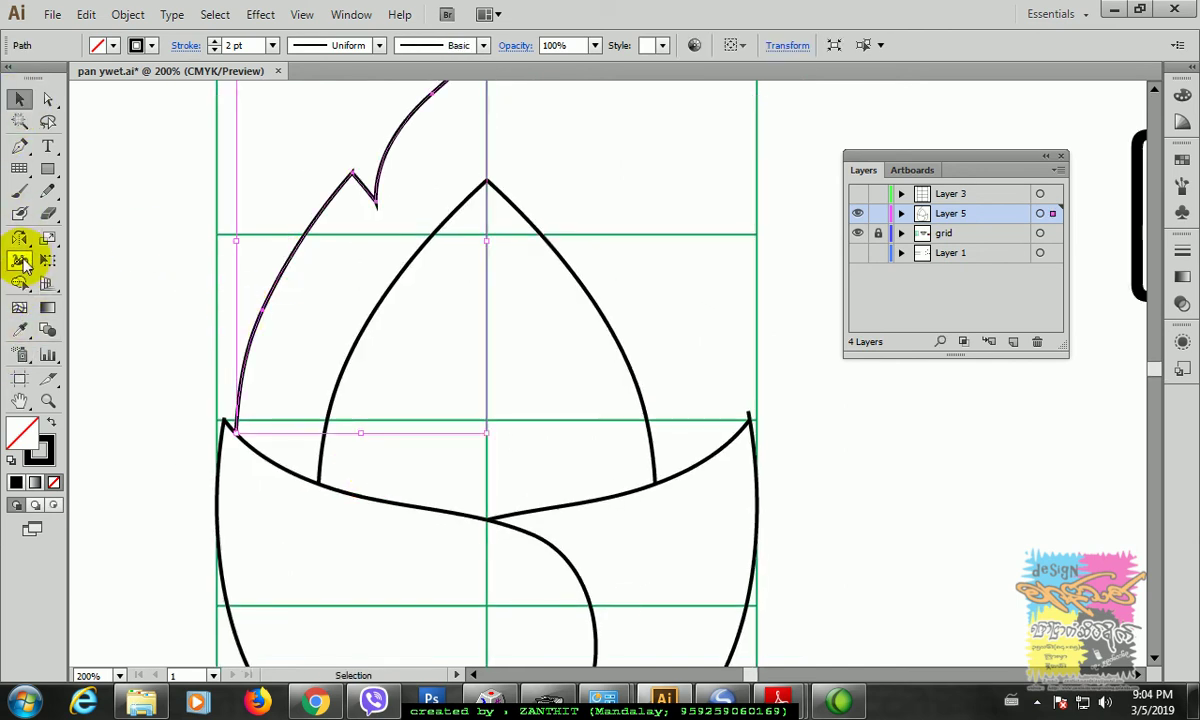
pyautogui.click(20, 240)
pyautogui.keyDown('alt'); pyautogui.click(486, 300); pyautogui.keyUp('alt')
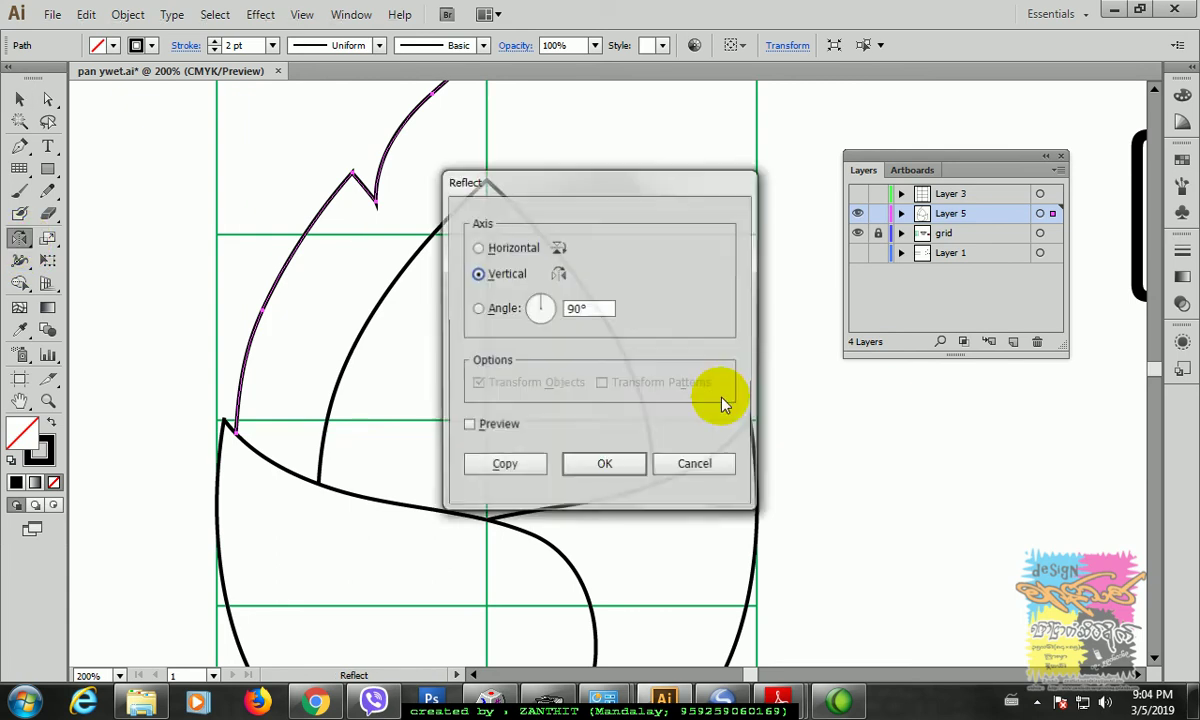
pyautogui.click(504, 466)
pyautogui.click(19, 99)
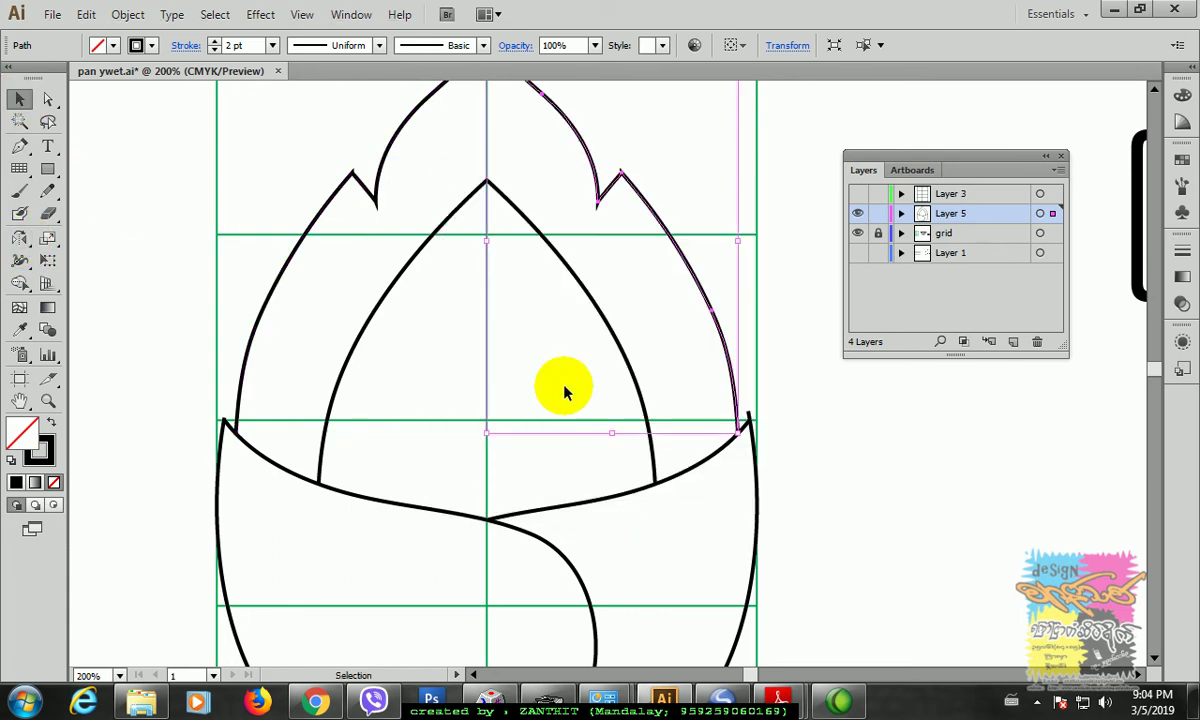
pyautogui.press('space')
pyautogui.moveTo(880, 528); pyautogui.dragTo(881, 557)
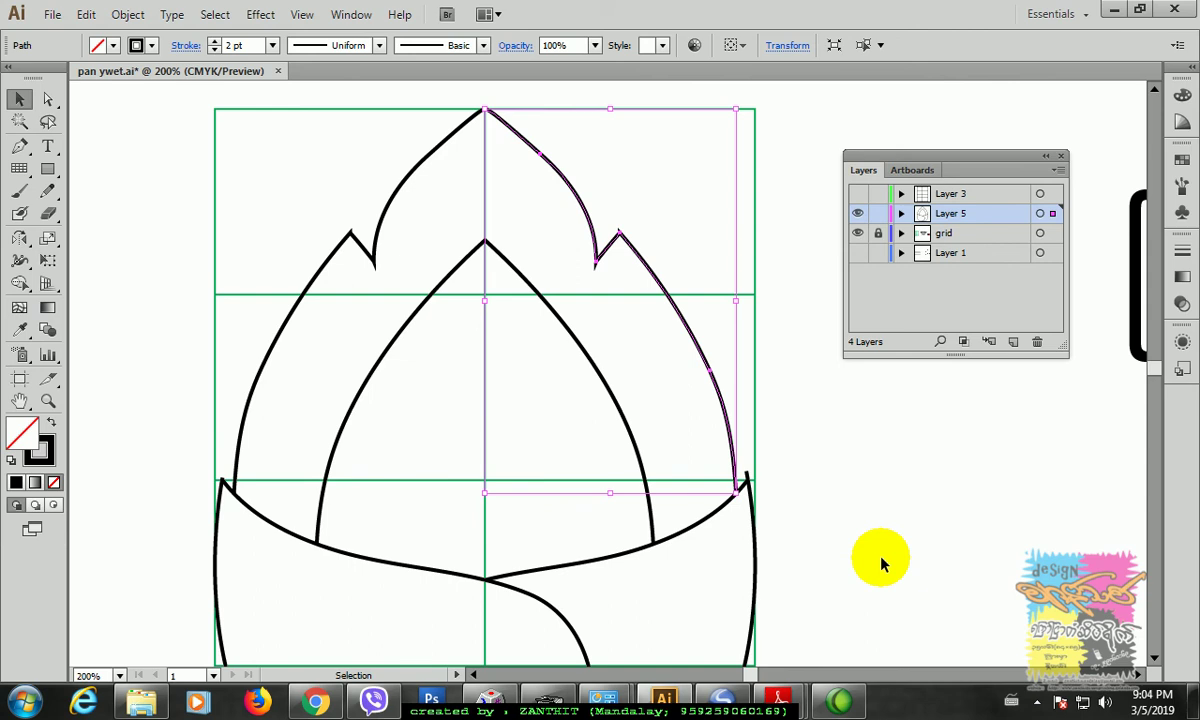
pyautogui.click(902, 515)
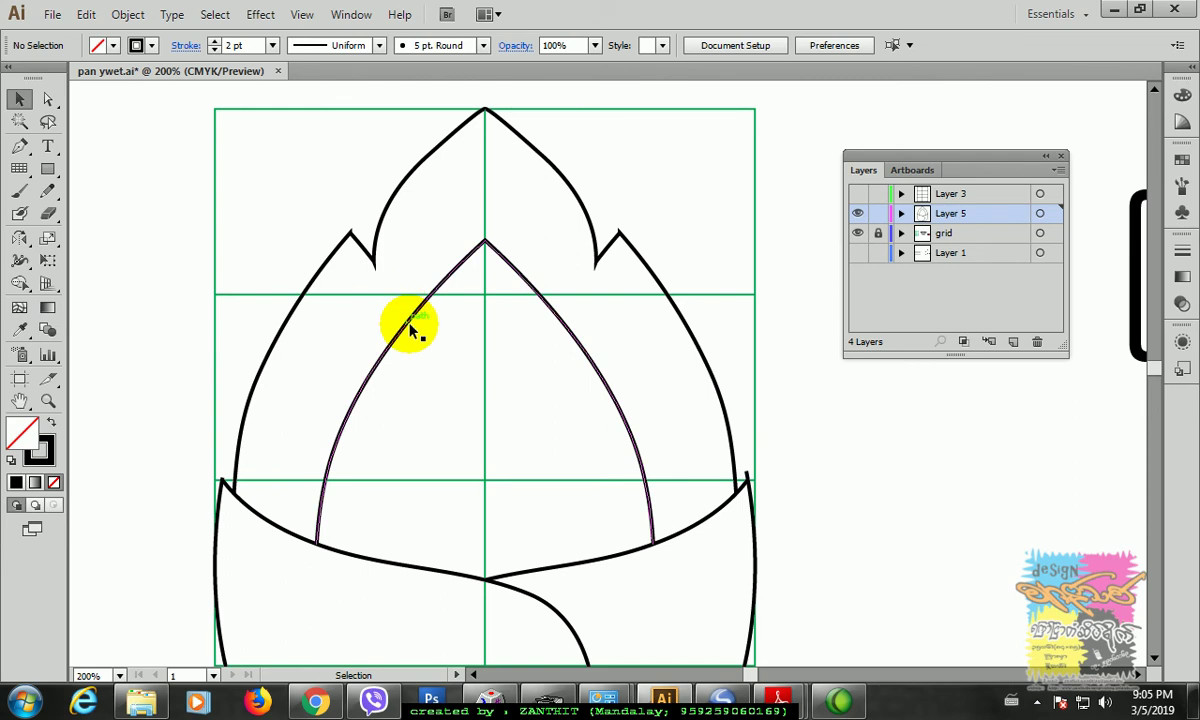
# Step: Add an anchor on the upper part of the inner leaf's left curve, cut the path there and select the lower segment
pyautogui.click(19, 146)
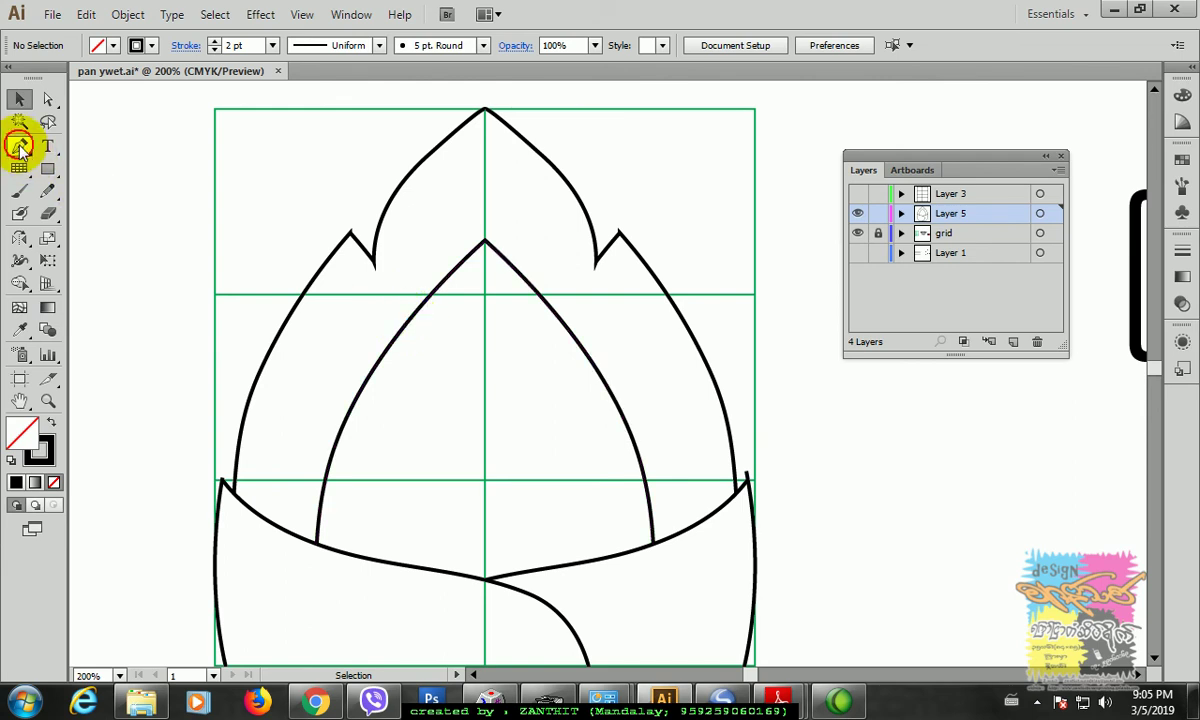
pyautogui.keyDown('ctrl'); pyautogui.click(407, 331); pyautogui.keyUp('ctrl')
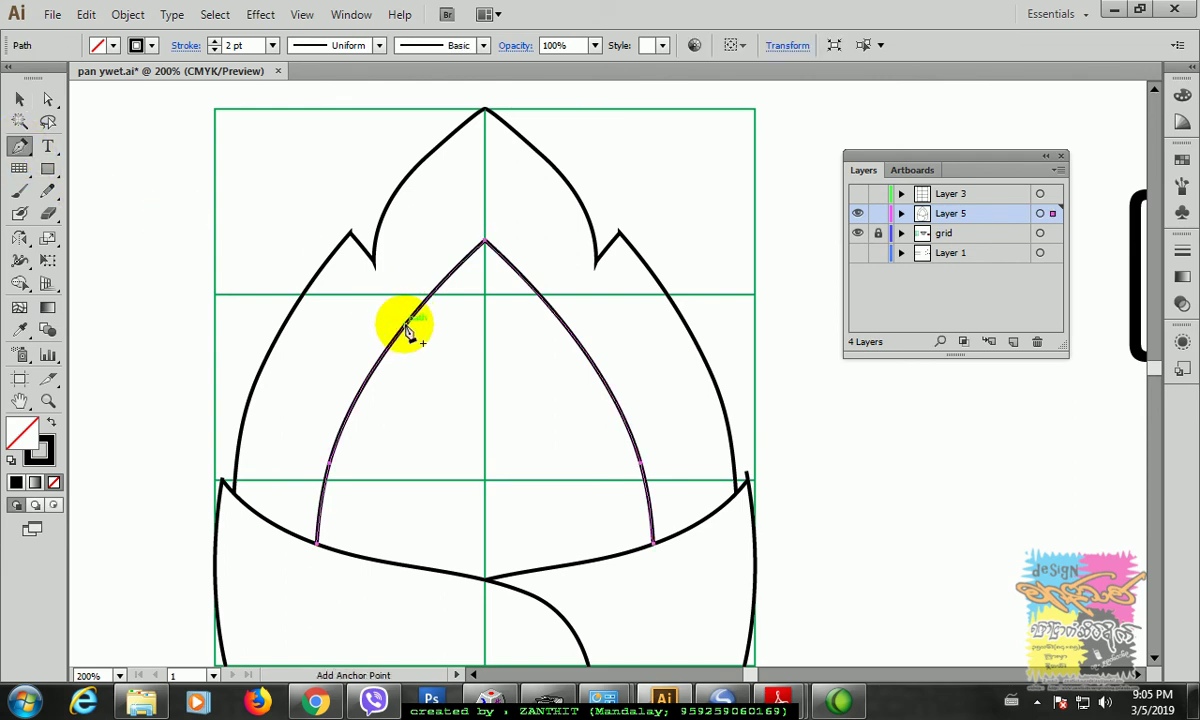
pyautogui.click(407, 331)
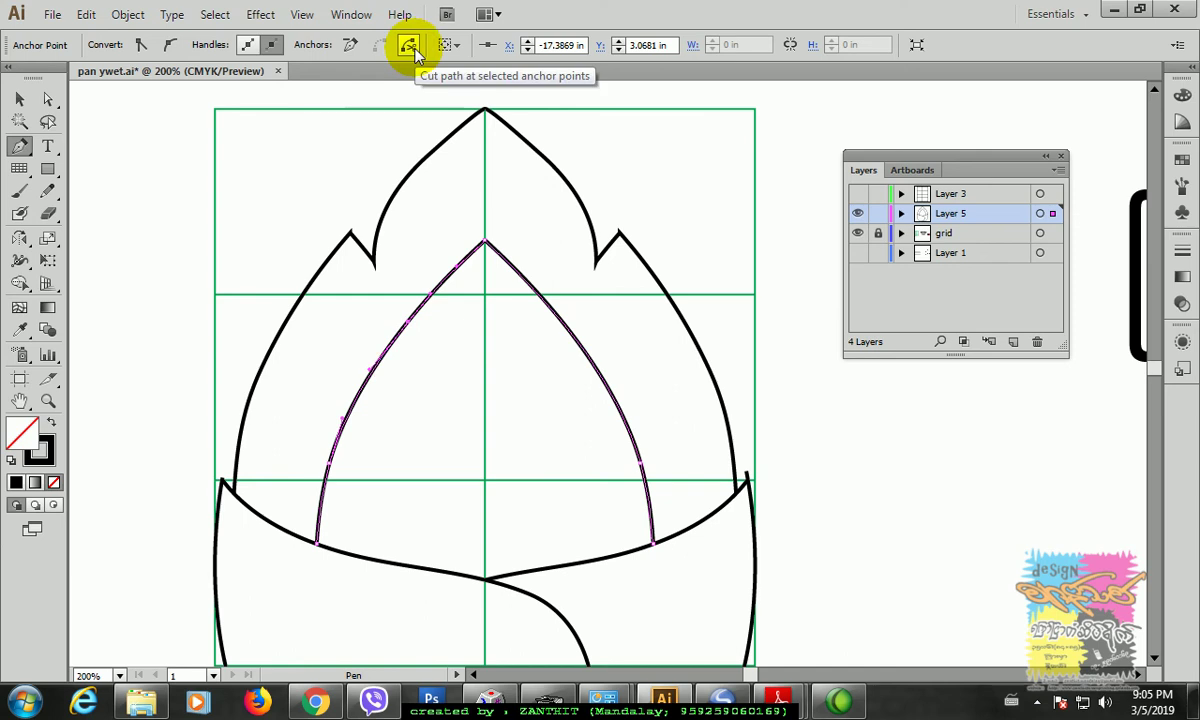
pyautogui.click(408, 46)
pyautogui.click(18, 97)
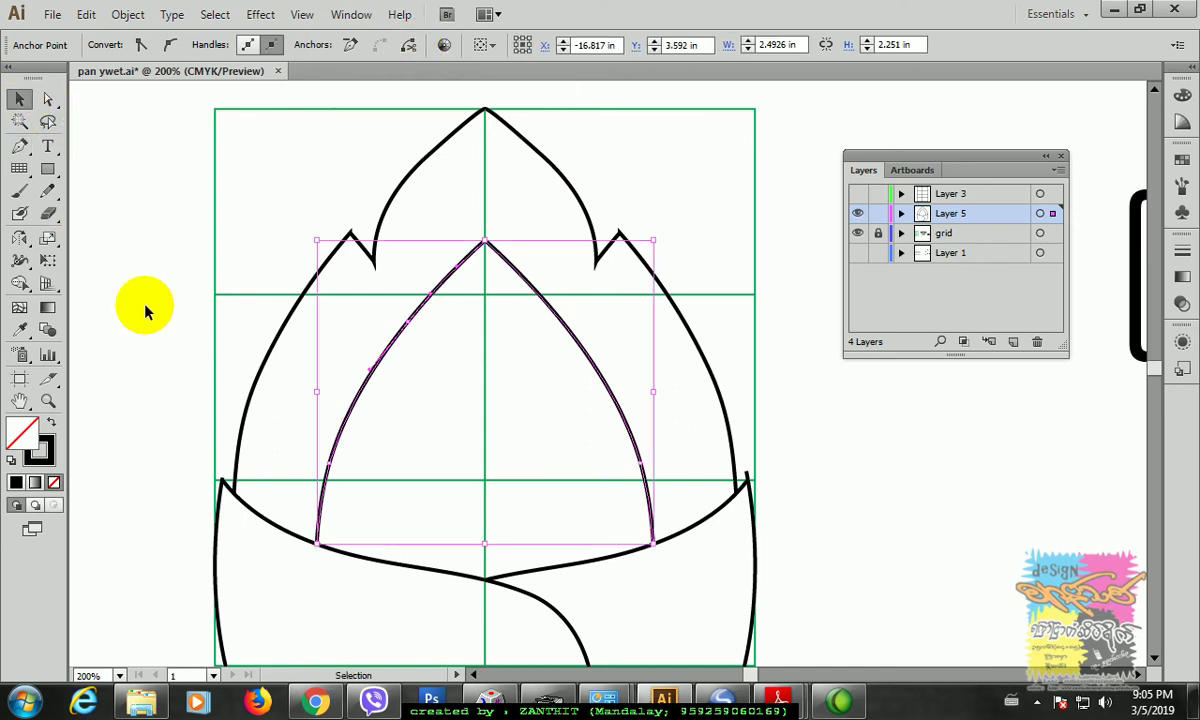
pyautogui.click(346, 375)
pyautogui.click(366, 388)
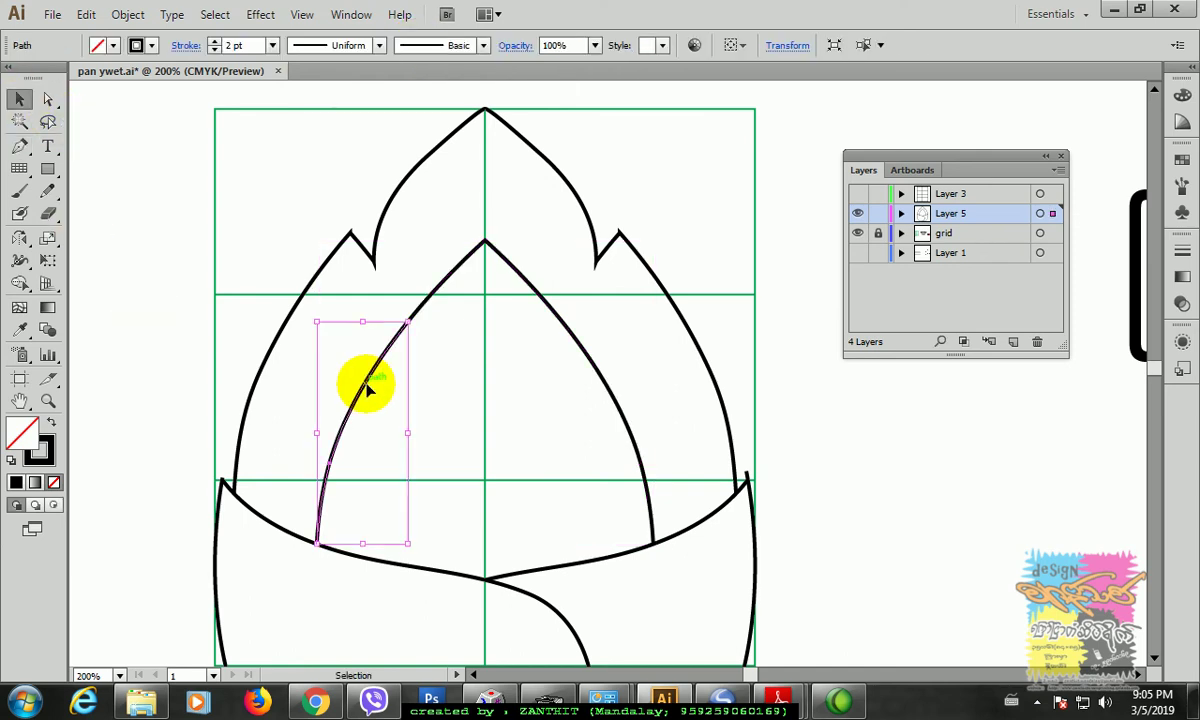
# Step: Reflect a copy of the inner leaf's lower left segment across the vertical axis through its upper cut point
pyautogui.click(20, 239)
pyautogui.keyDown('alt'); pyautogui.click(408, 322); pyautogui.keyUp('alt')
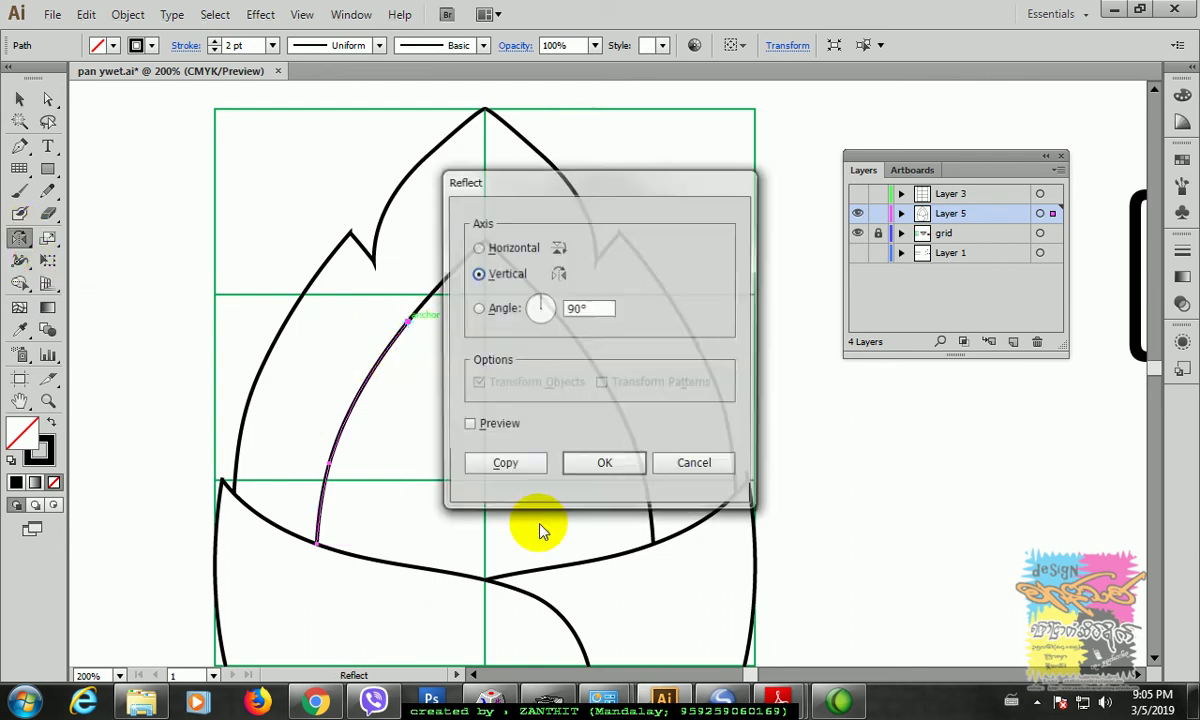
pyautogui.click(501, 463)
pyautogui.click(19, 99)
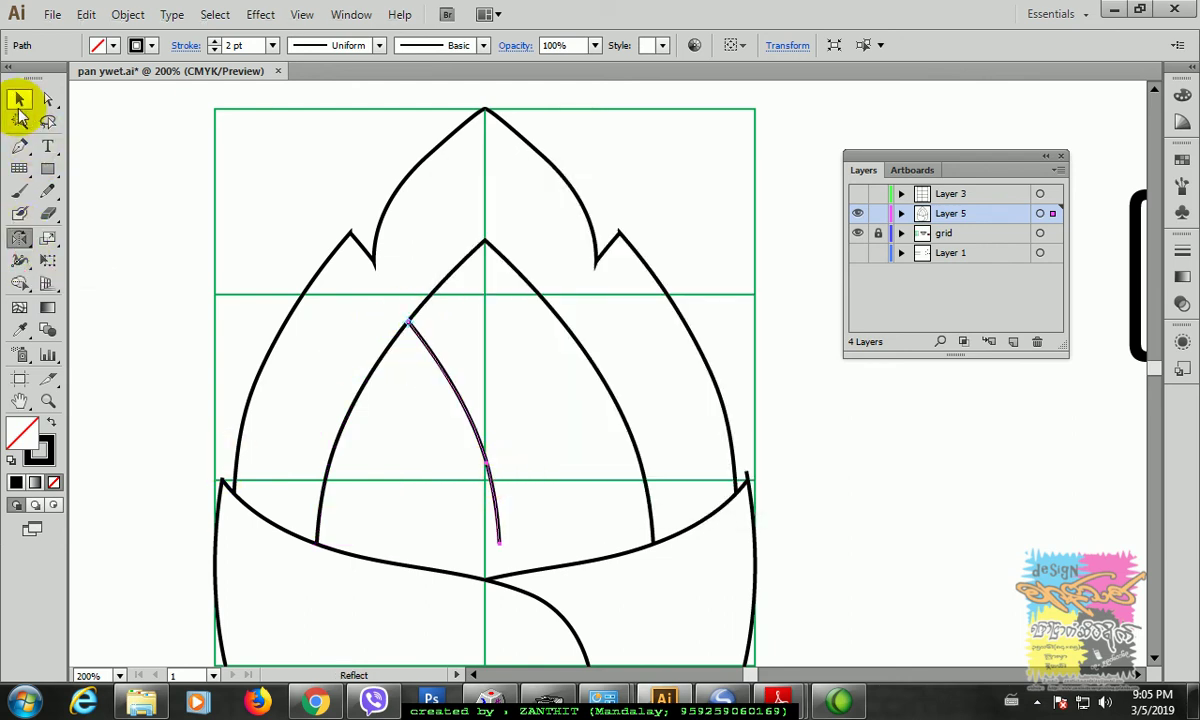
pyautogui.click(168, 300)
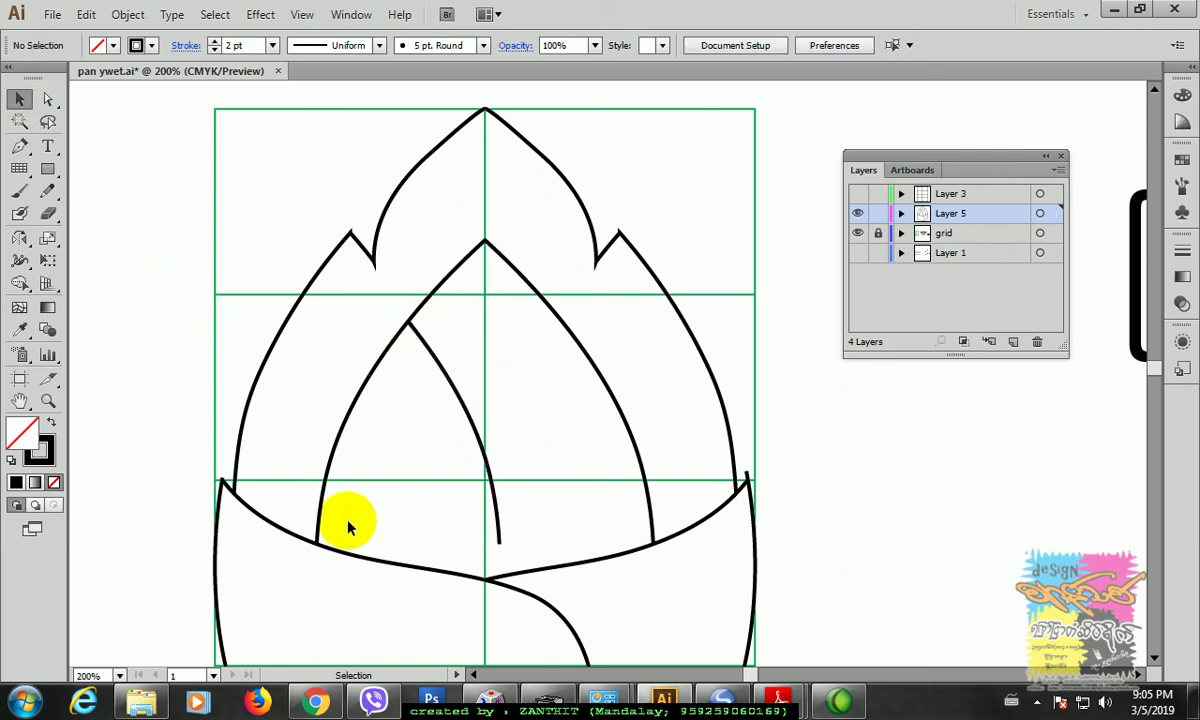
# Step: Shift the lower end point of the inner leaf's left curve slightly inward along the crossing curve
pyautogui.scroll(-2, 303, 504)
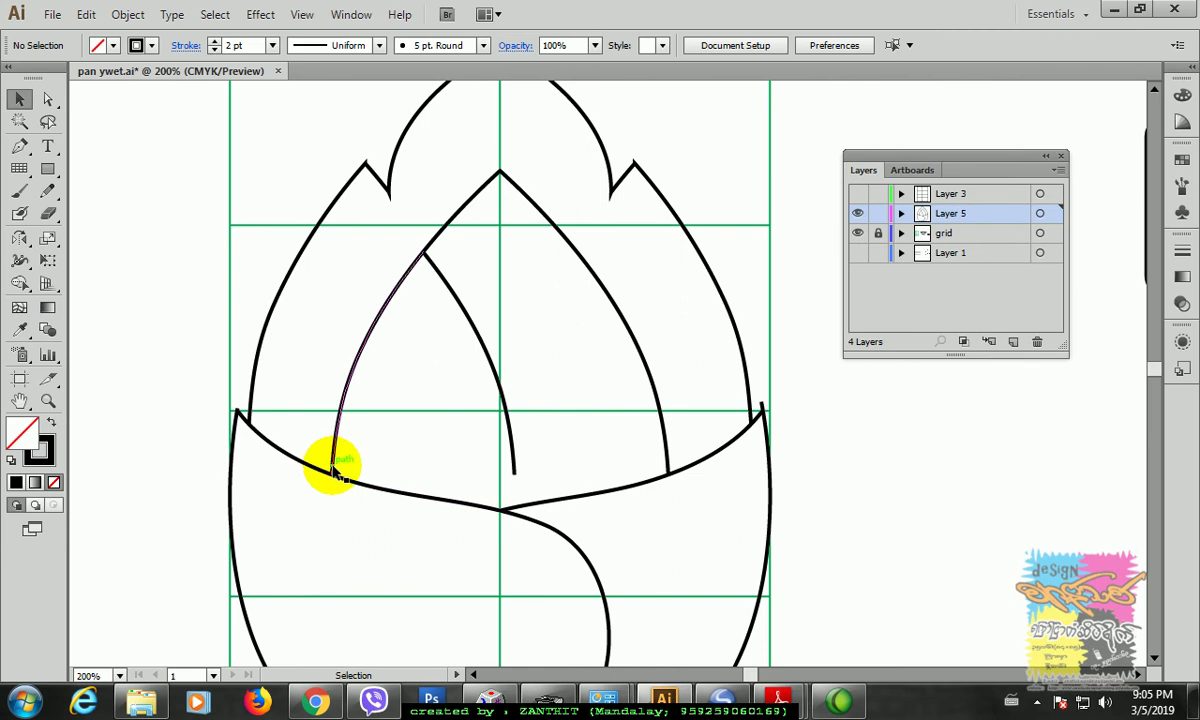
pyautogui.scroll(-1, 320, 466)
pyautogui.click(47, 99)
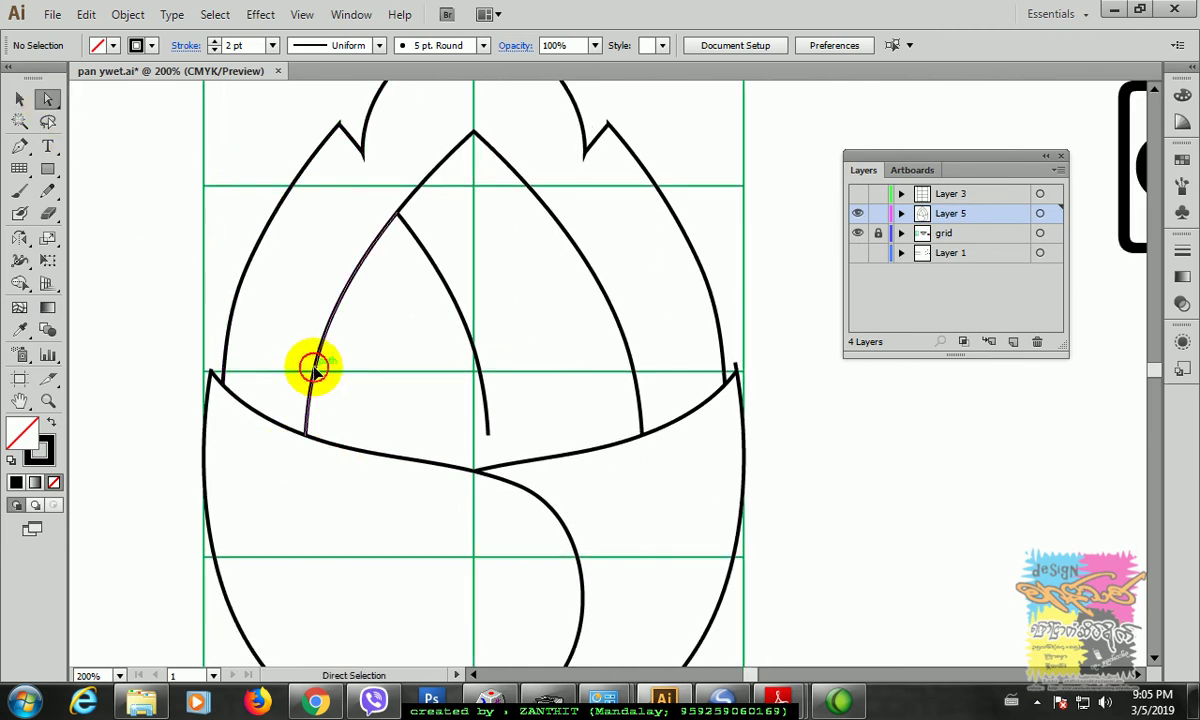
pyautogui.click(310, 440)
pyautogui.click(309, 438)
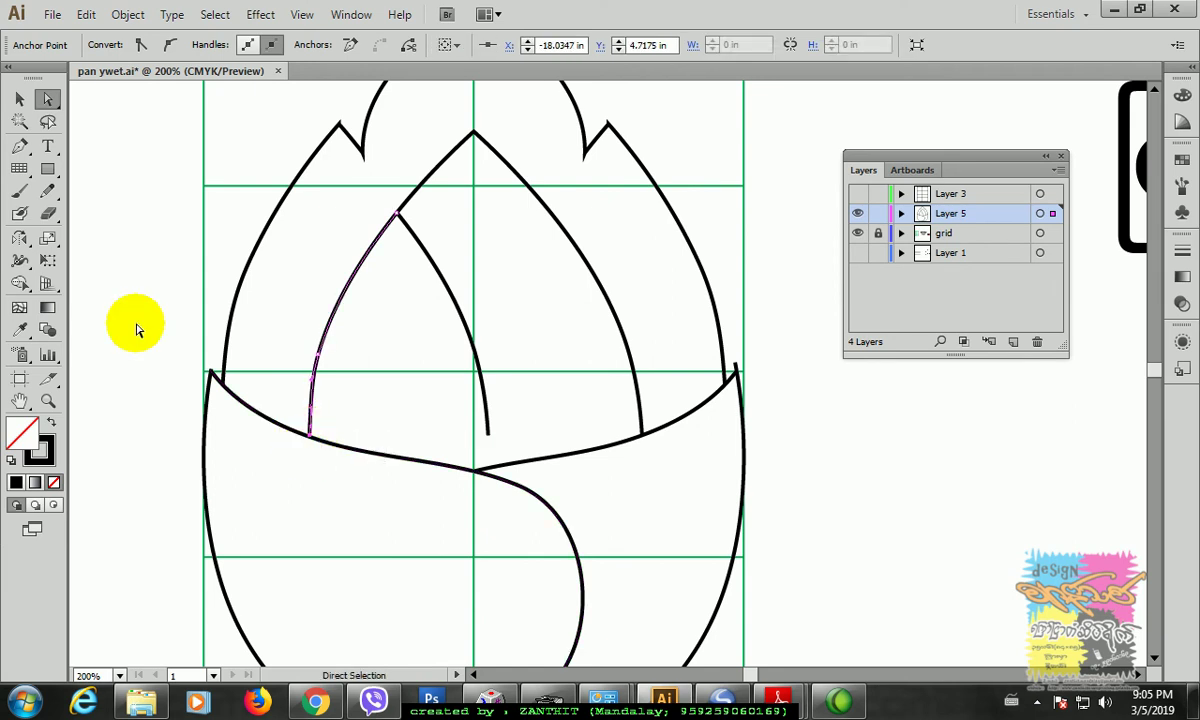
pyautogui.click(443, 380)
pyautogui.moveTo(440, 372); pyautogui.dragTo(444, 439)
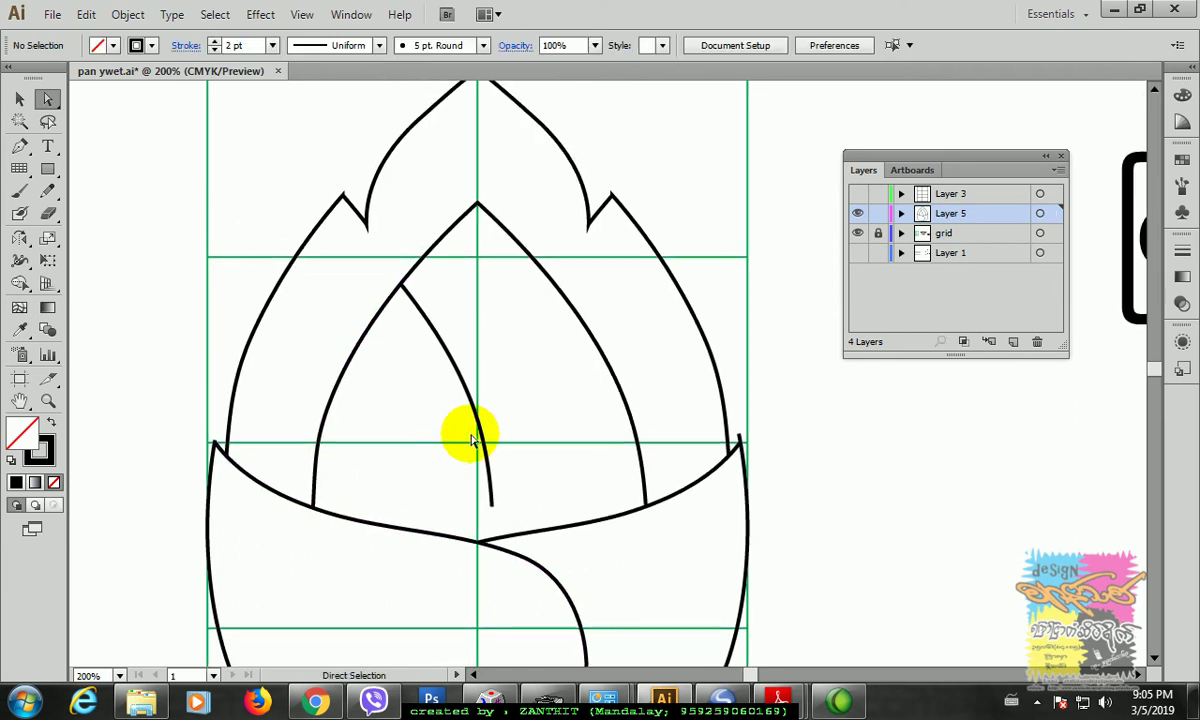
# Step: Move the cut end of the inner leaf's upper outline onto the reflected curve and adjust its handle into a smooth arc
pyautogui.click(19, 98)
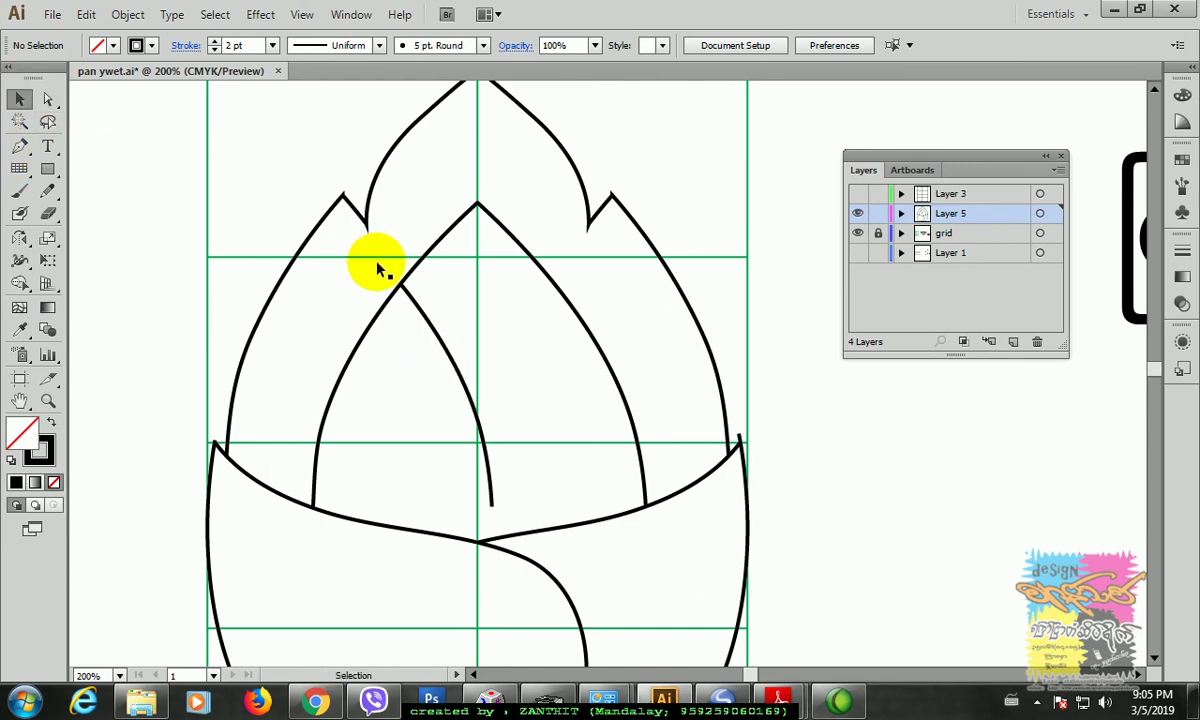
pyautogui.click(425, 265)
pyautogui.click(47, 98)
pyautogui.click(398, 290)
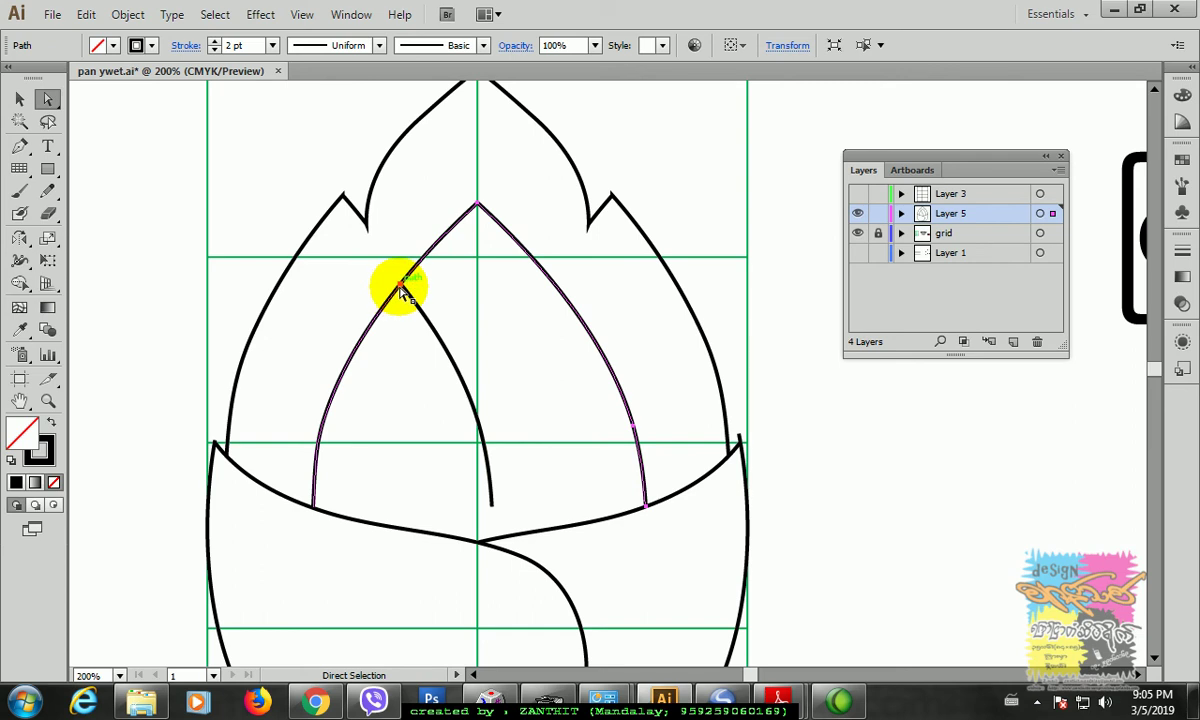
pyautogui.click(398, 288)
pyautogui.moveTo(398, 288); pyautogui.dragTo(424, 285)
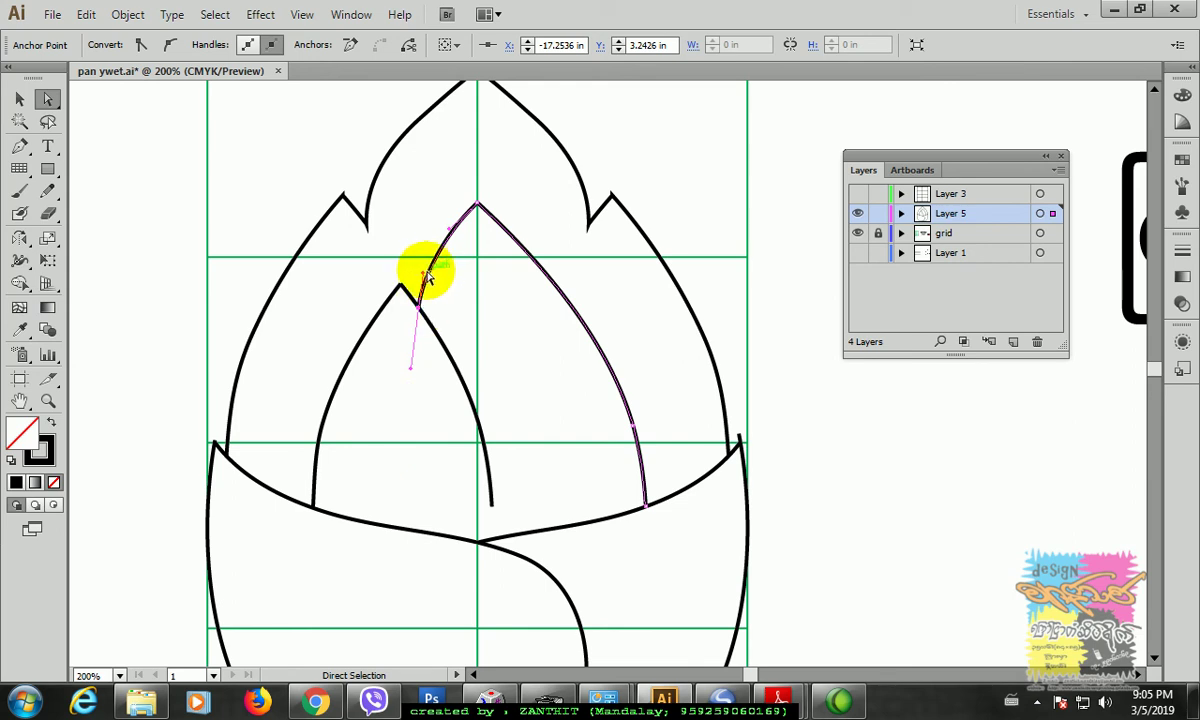
pyautogui.moveTo(425, 277); pyautogui.dragTo(431, 281)
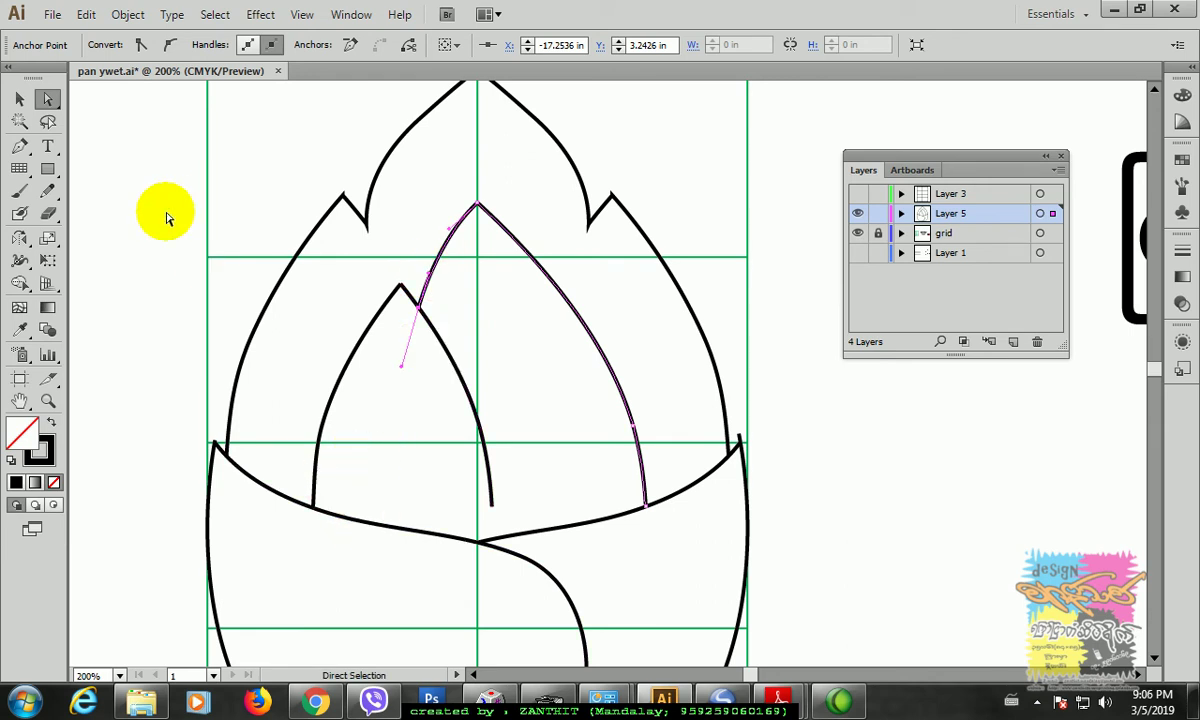
pyautogui.click(150, 160)
# Step: Remove the part of the reflected curve below its crossing with the upper outline using Shape Builder, leaving a short notch edge
pyautogui.click(19, 98)
pyautogui.moveTo(550, 456); pyautogui.dragTo(544, 477)
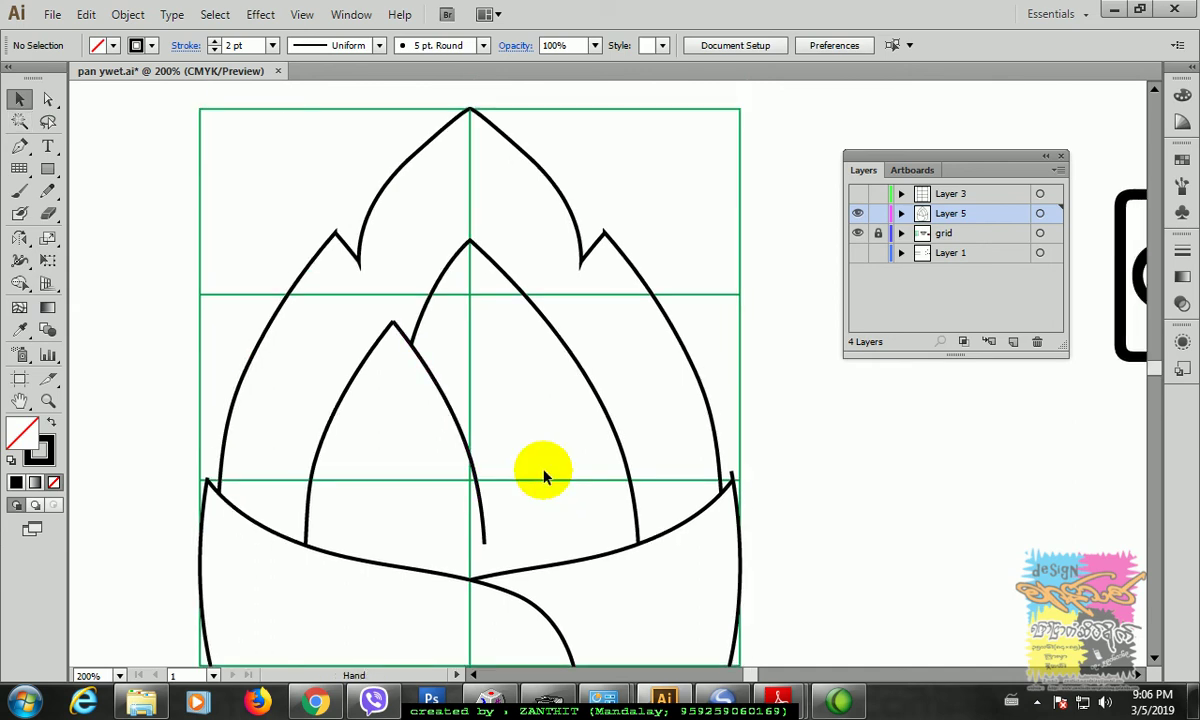
pyautogui.click(402, 338)
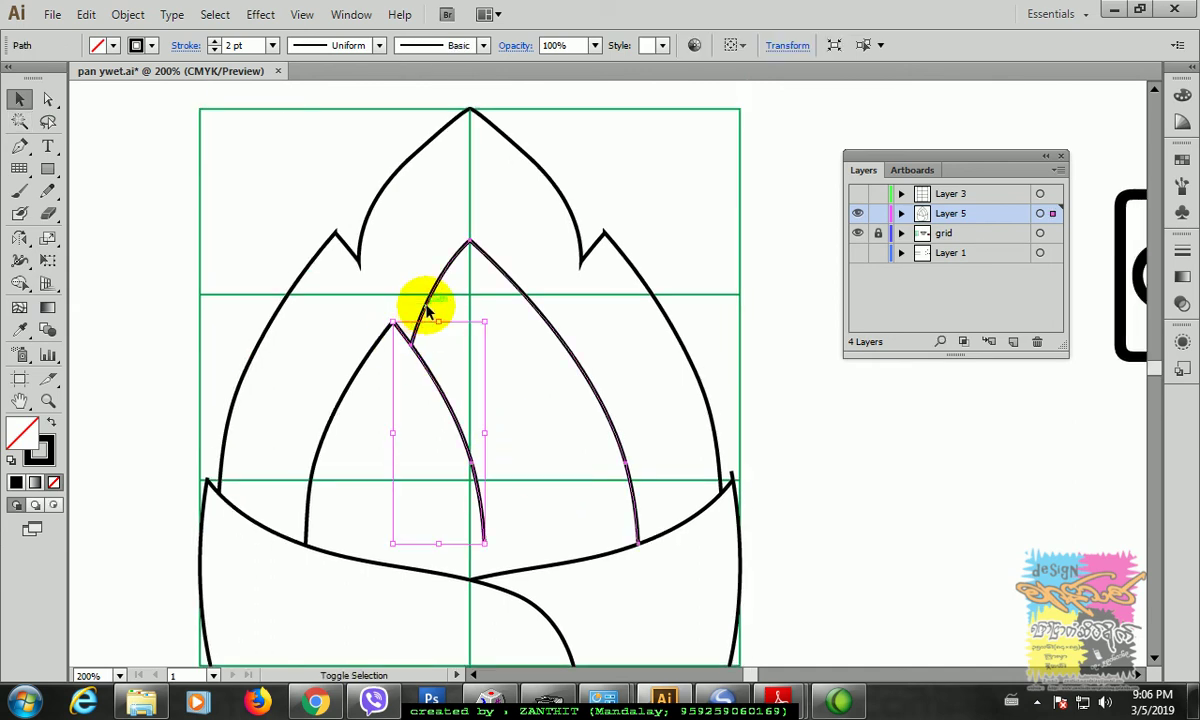
pyautogui.keyDown('shift'); pyautogui.click(427, 312); pyautogui.keyUp('shift')
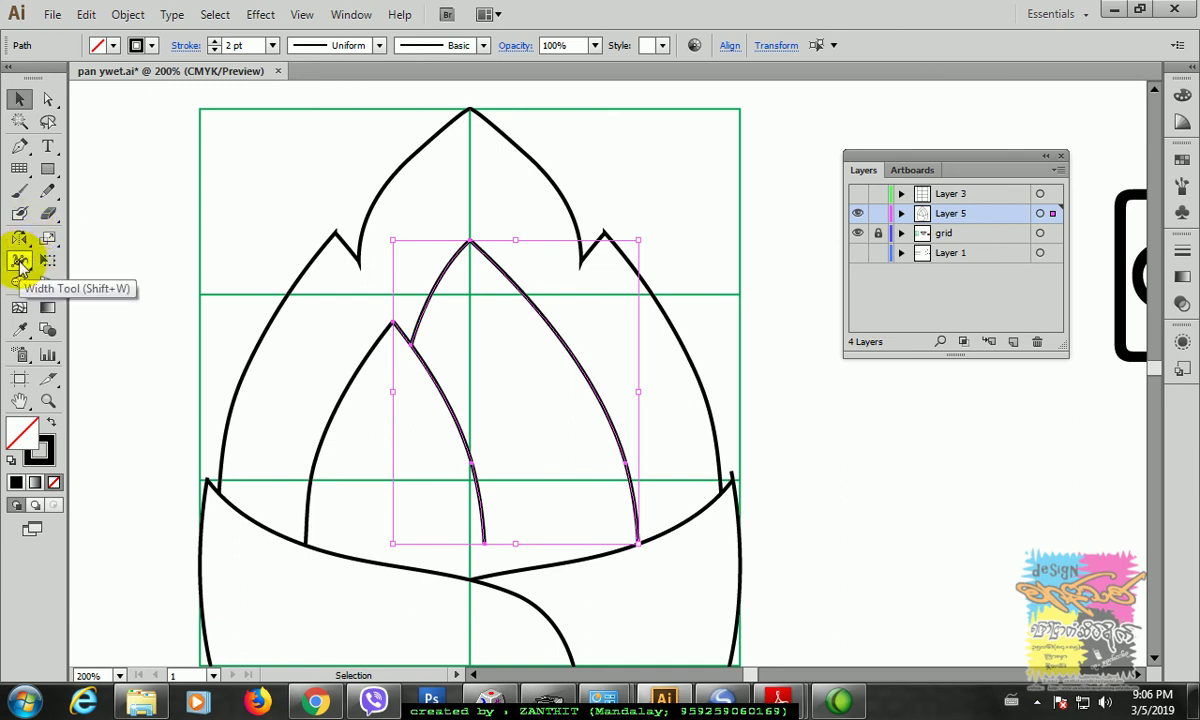
pyautogui.click(19, 283)
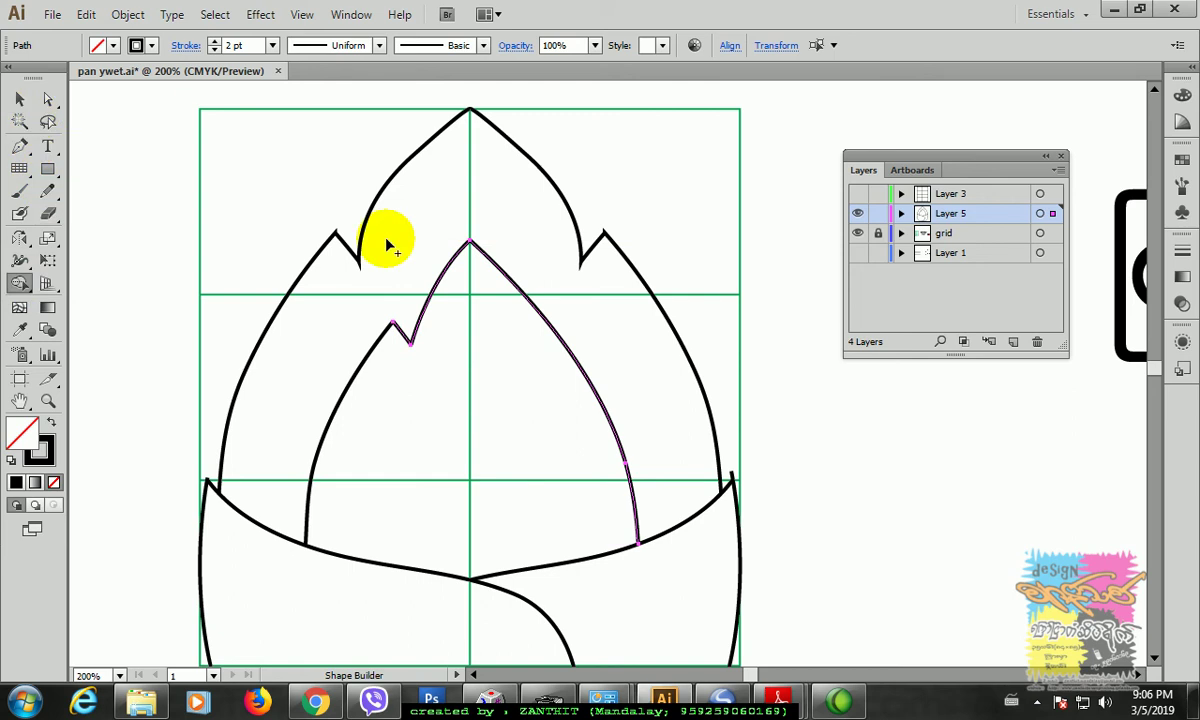
# Step: Cut the inner leaf outline at its apex anchor and delete the whole right half, keeping the notched left half
pyautogui.click(47, 98)
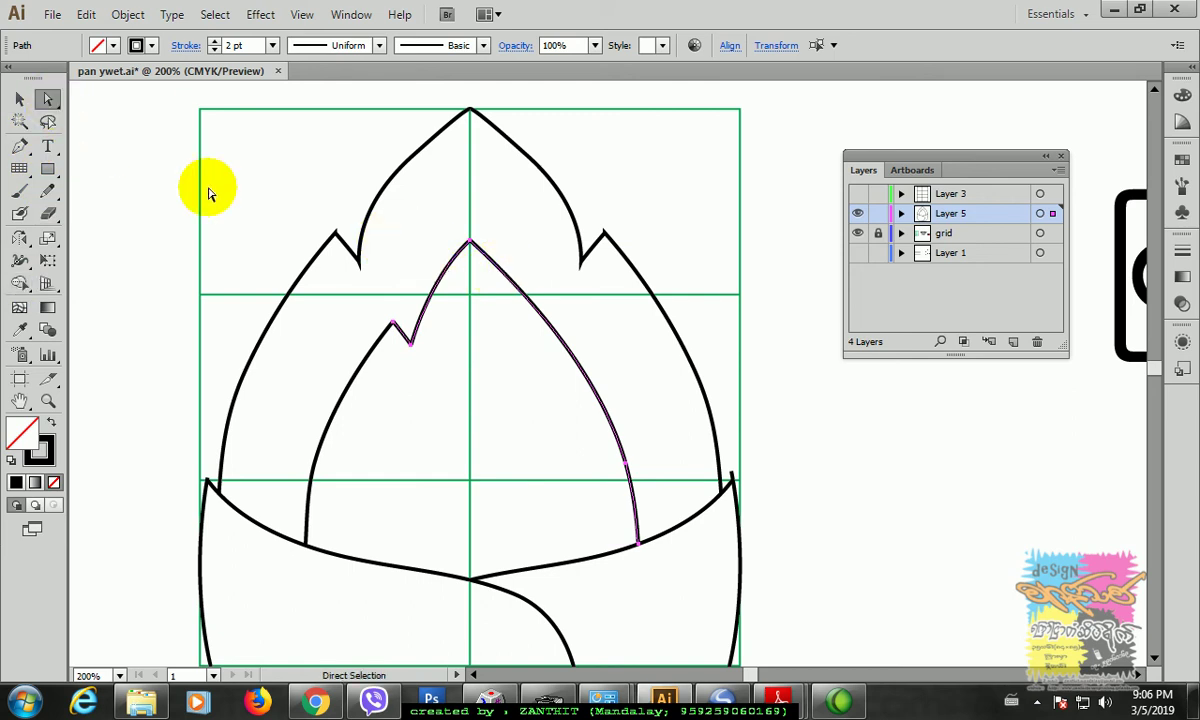
pyautogui.click(307, 318)
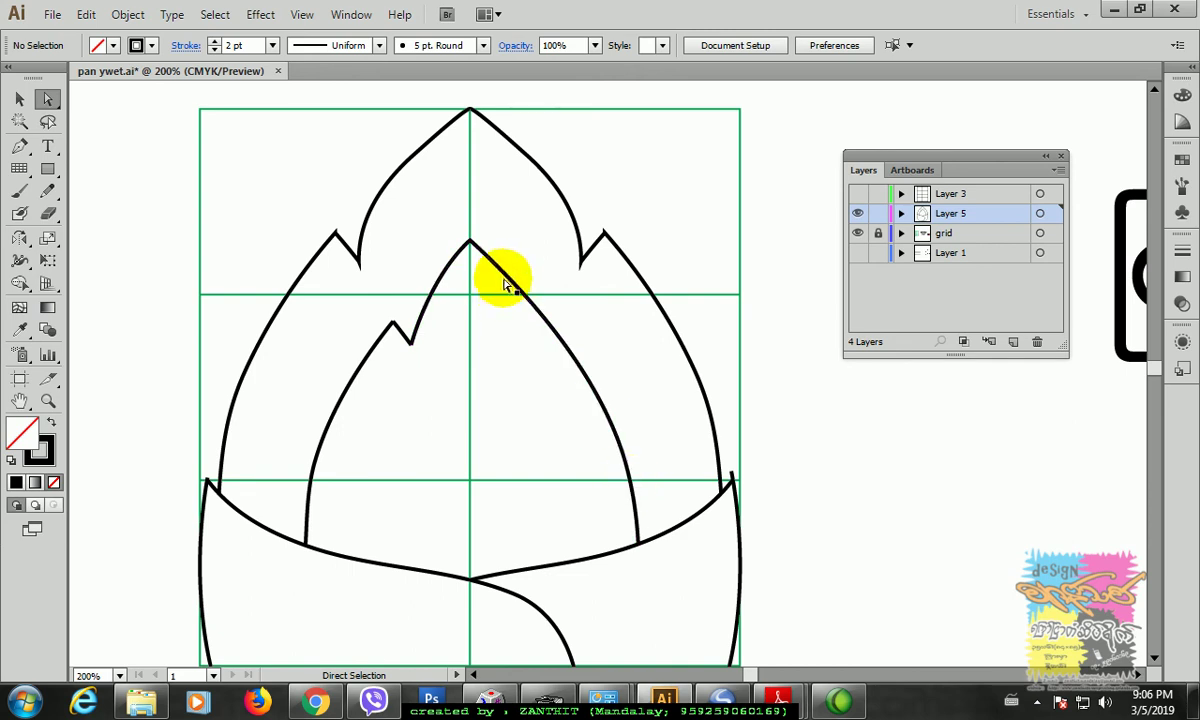
pyautogui.click(469, 243)
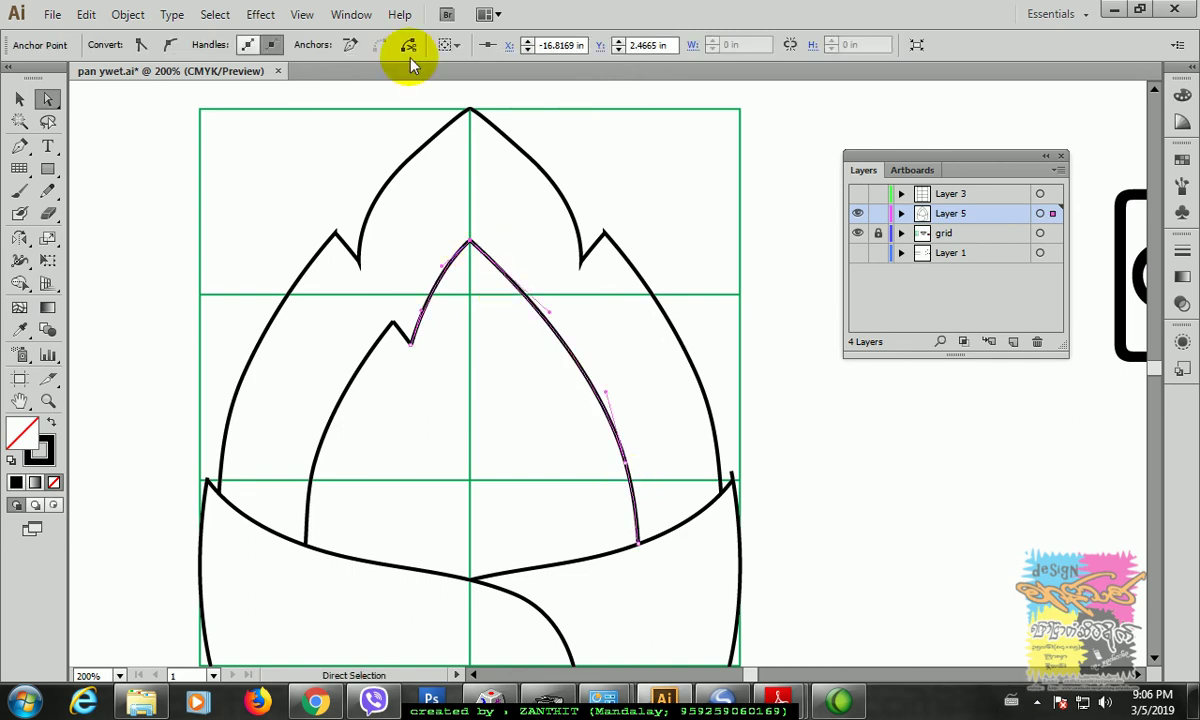
pyautogui.click(406, 45)
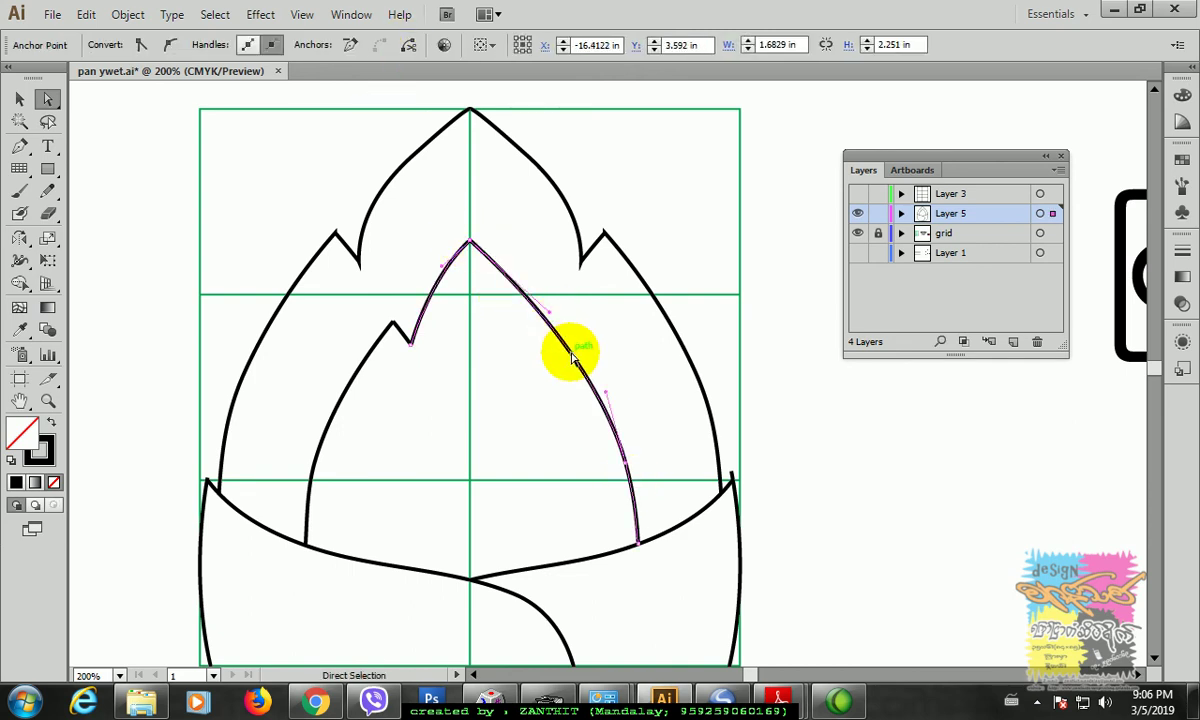
pyautogui.press('Delete')
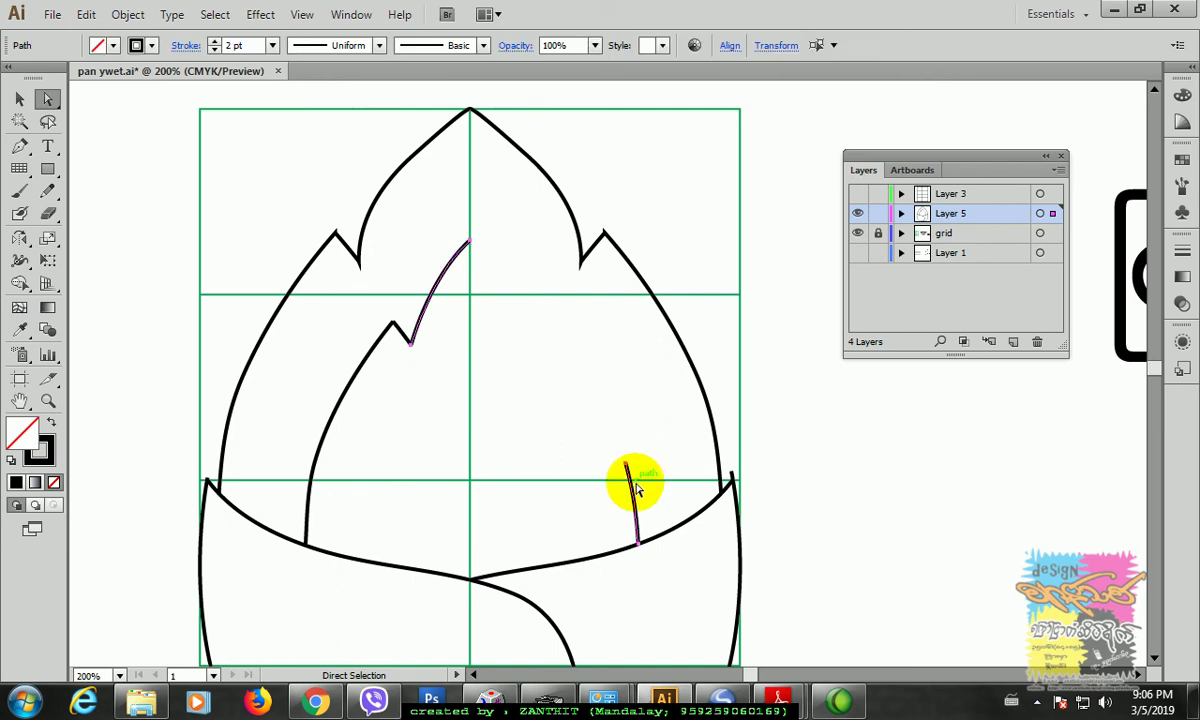
pyautogui.press('Delete')
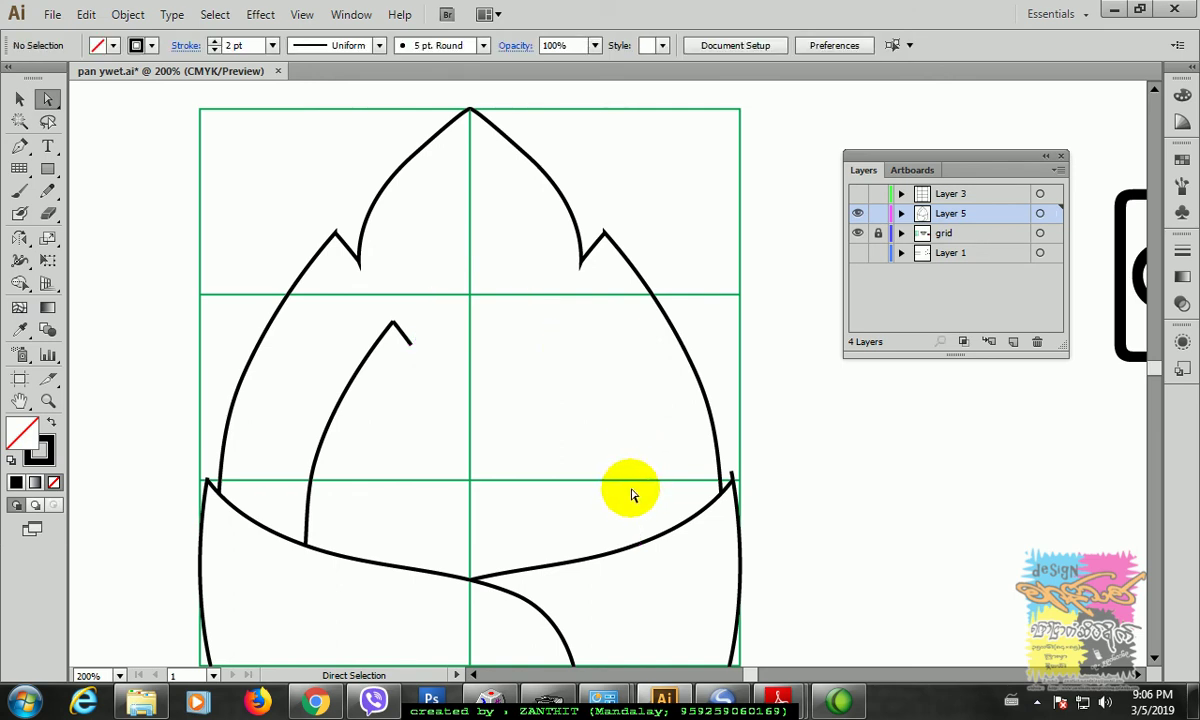
pyautogui.hotkey('ctrl', 'z')
pyautogui.click(651, 495)
pyautogui.click(636, 515)
pyautogui.click(636, 505)
pyautogui.press('Delete')
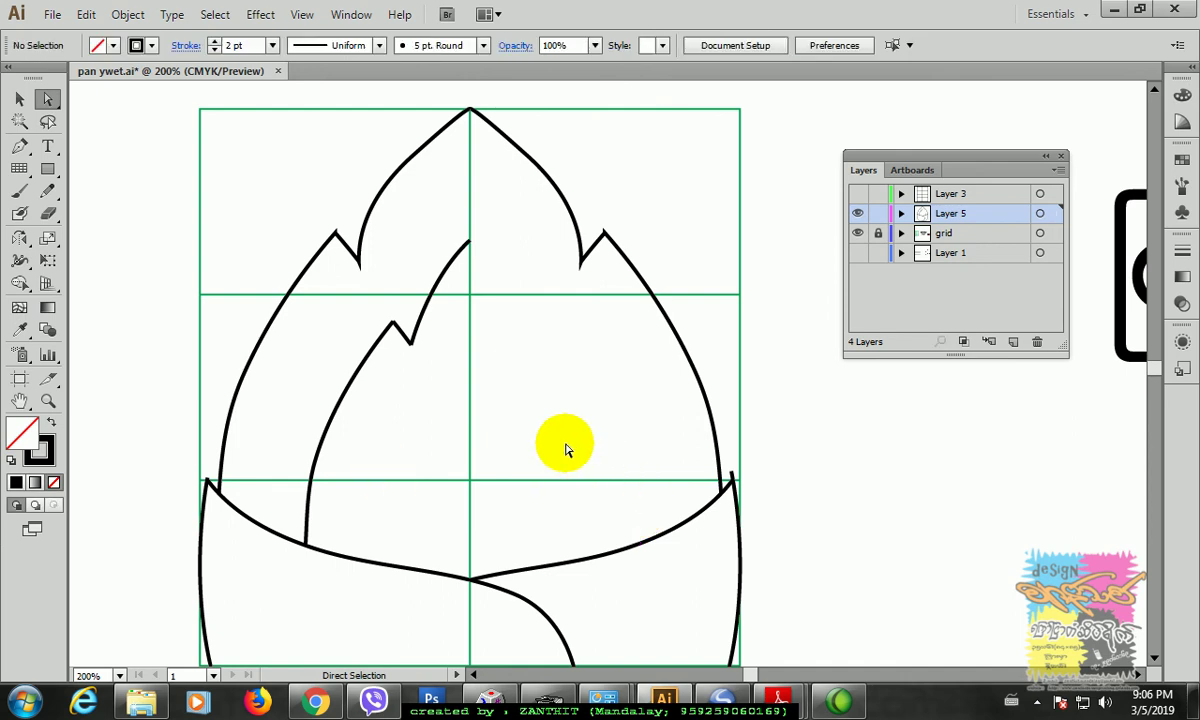
# Step: Join the overlapping end points at the inner left outline's notch tip and notch bottom into one continuous path
pyautogui.click(19, 100)
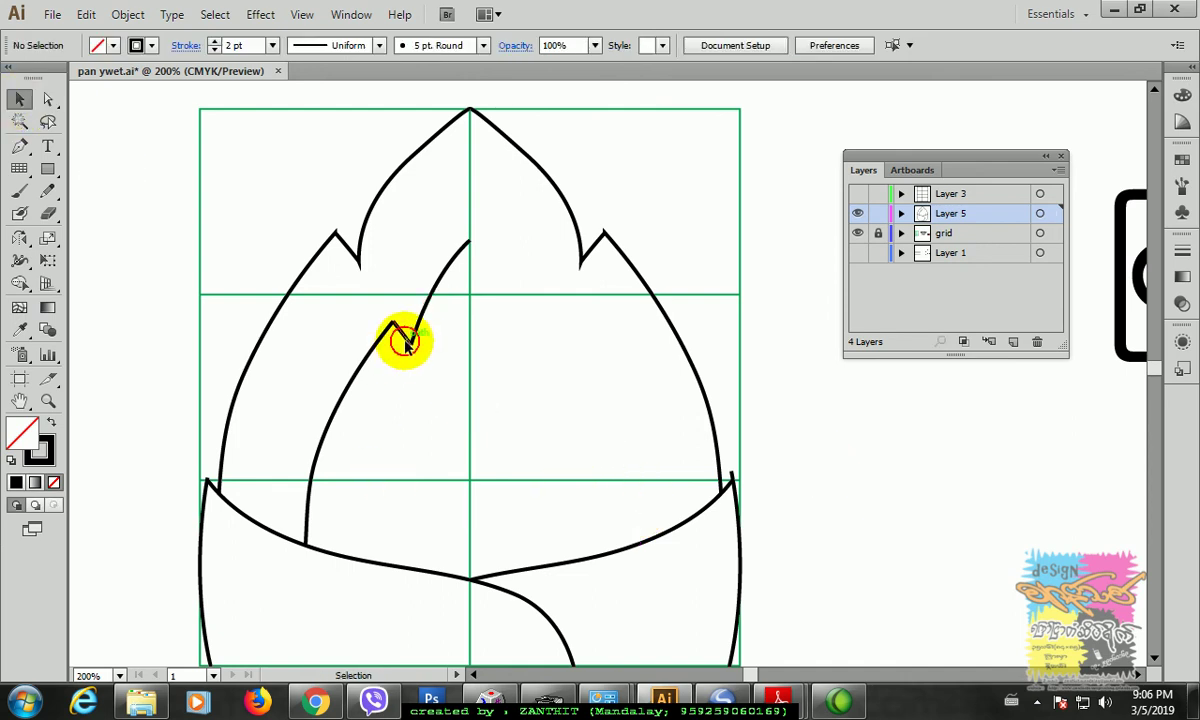
pyautogui.click(405, 340)
pyautogui.click(48, 99)
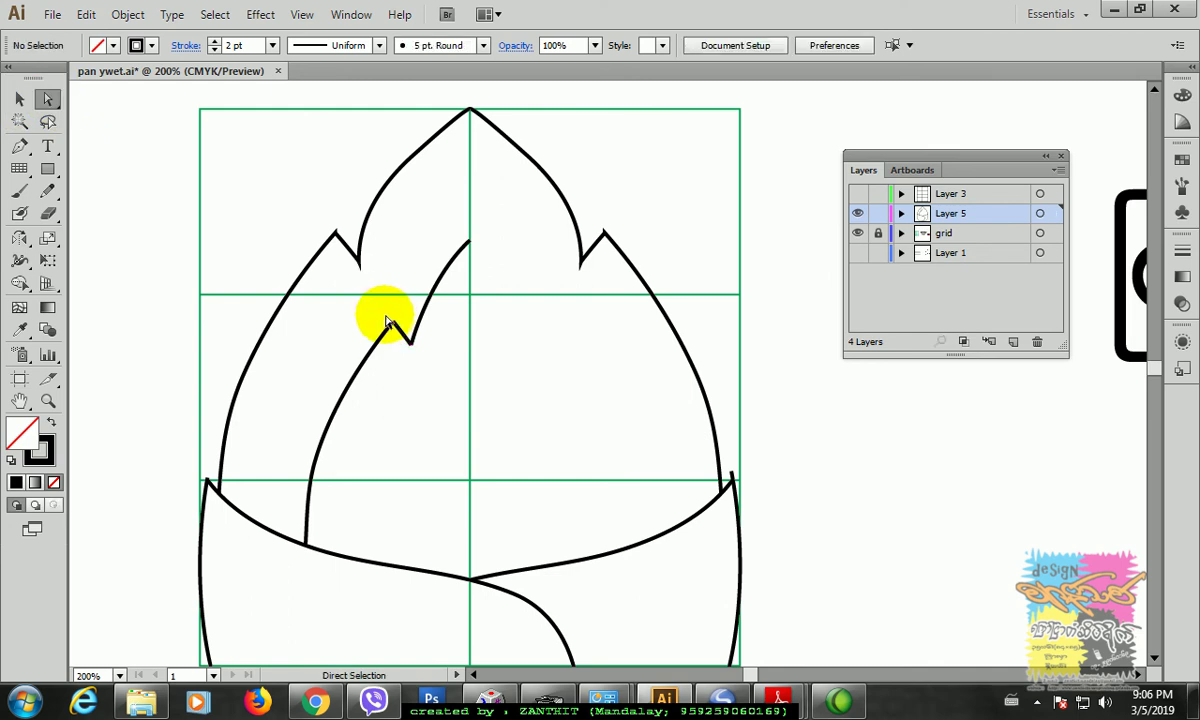
pyautogui.click(396, 327)
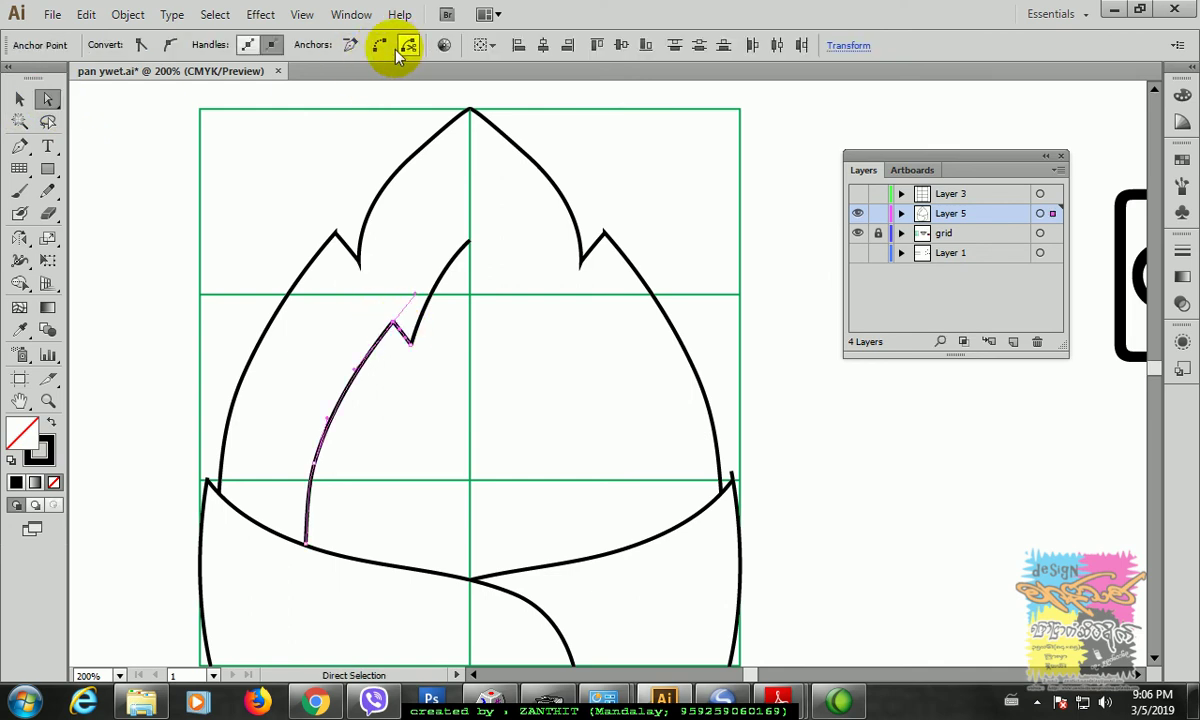
pyautogui.click(397, 52)
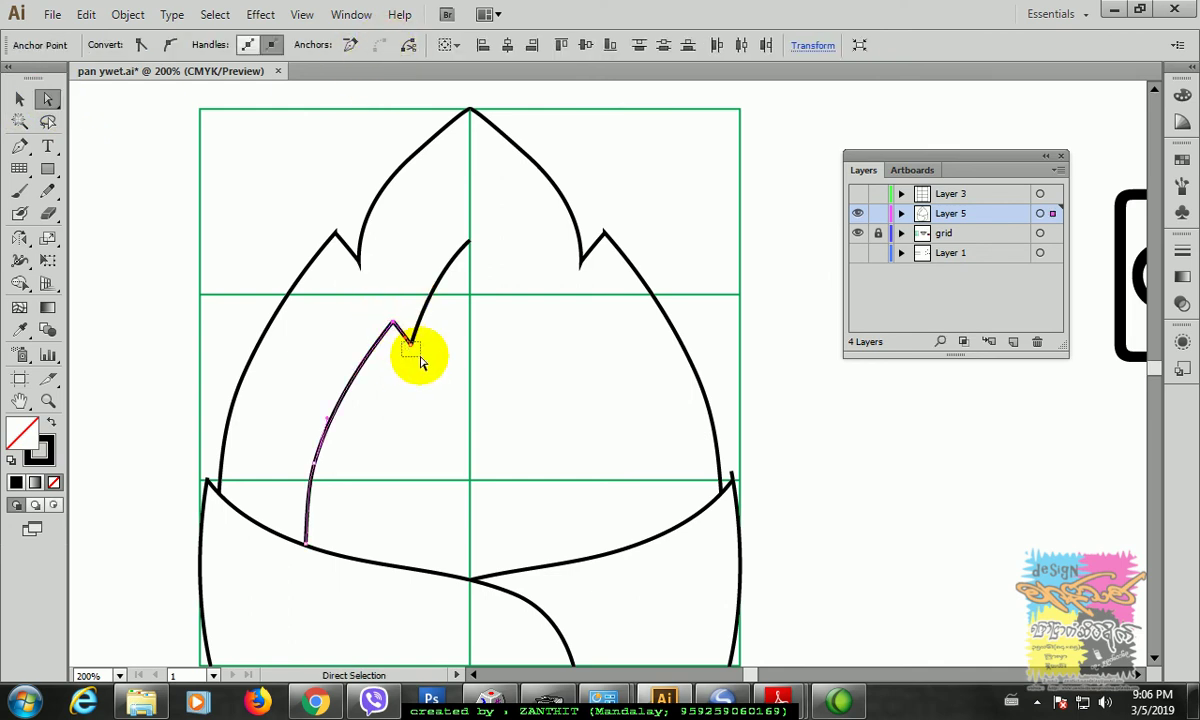
pyautogui.click(410, 344)
pyautogui.click(19, 99)
pyautogui.click(153, 244)
# Step: Reflect a copy of the joined inner left outline across the vertical axis through the leaf's apex
pyautogui.click(438, 287)
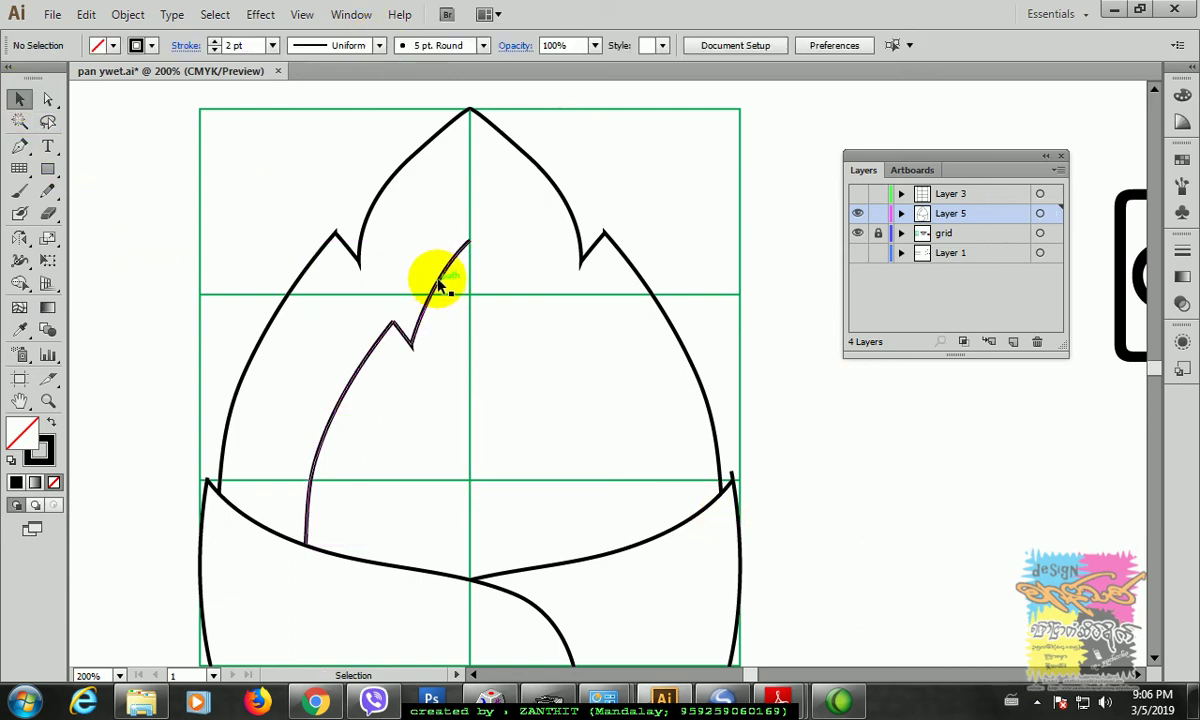
pyautogui.click(20, 287)
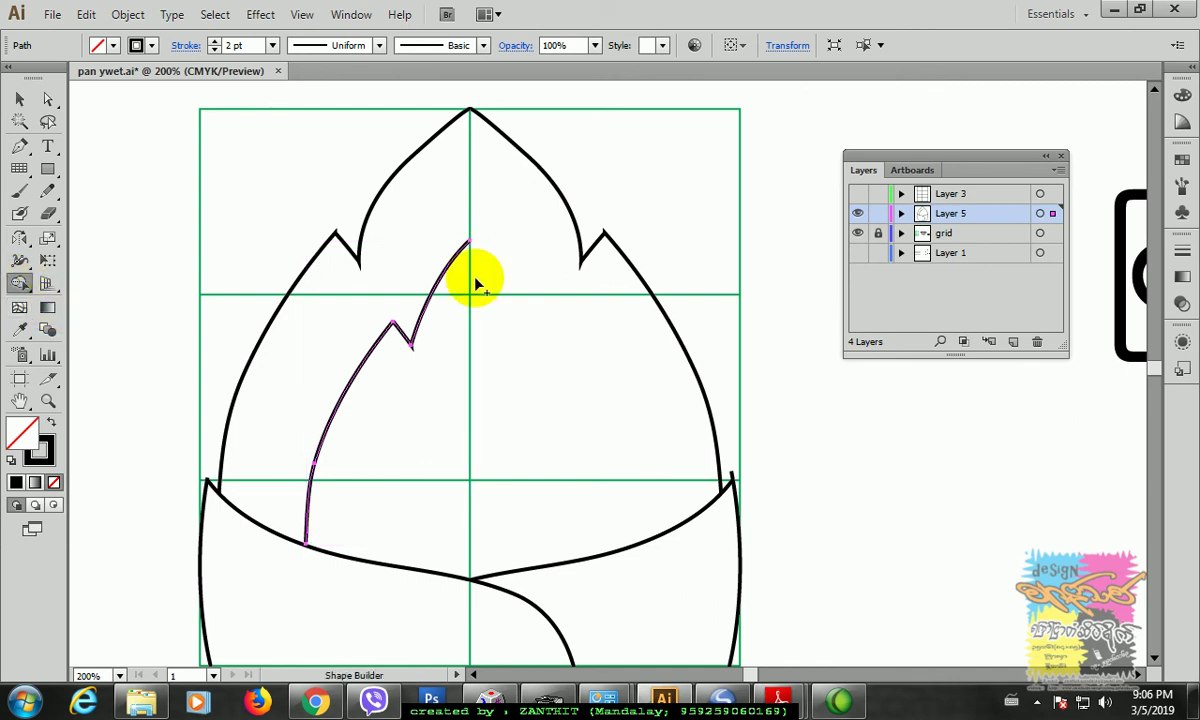
pyautogui.click(19, 237)
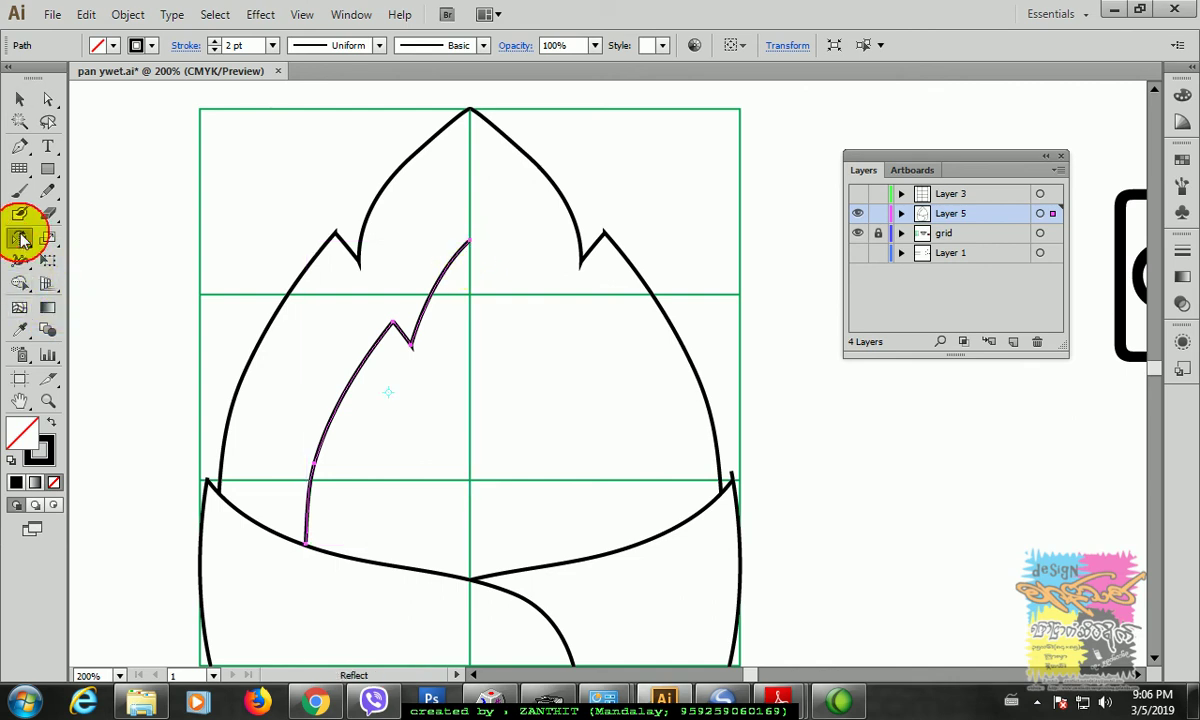
pyautogui.keyDown('alt'); pyautogui.click(470, 245); pyautogui.keyUp('alt')
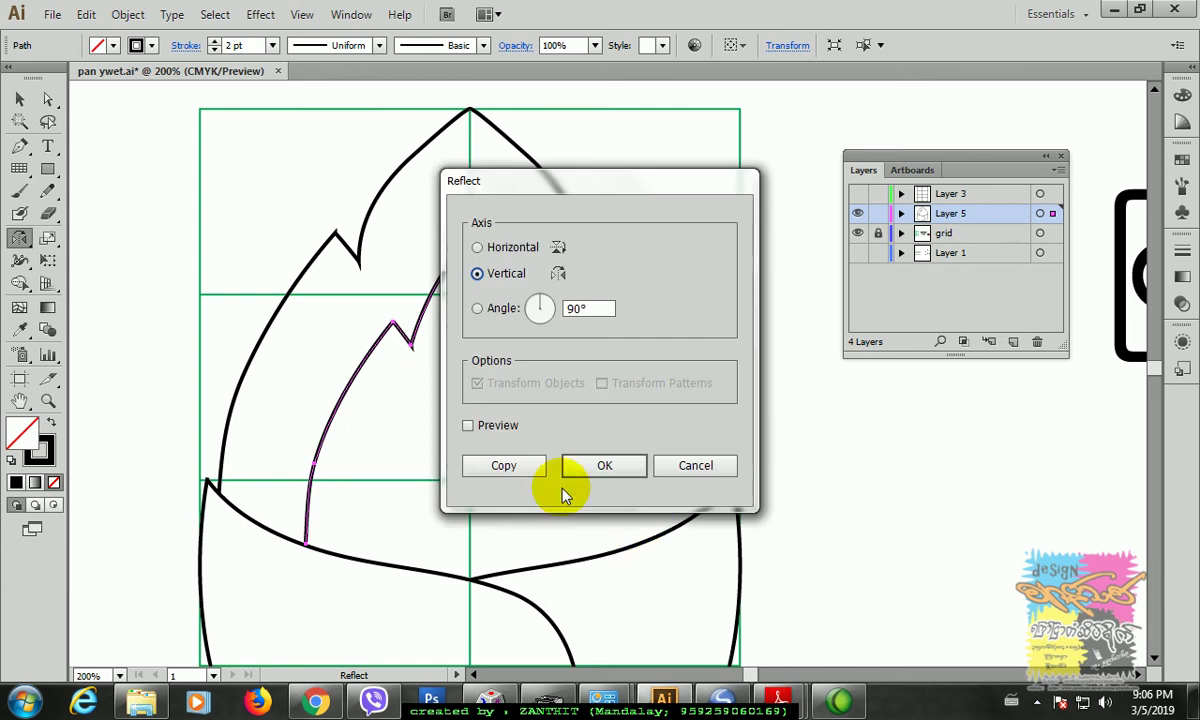
pyautogui.click(505, 465)
pyautogui.click(19, 98)
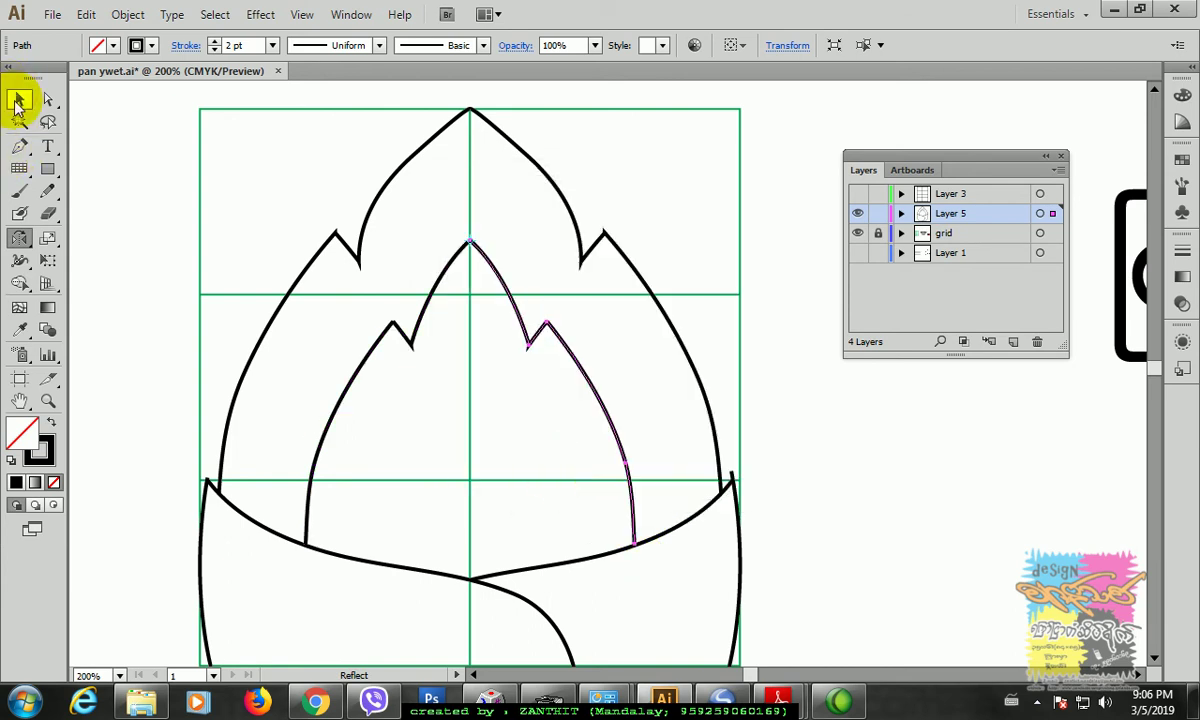
pyautogui.click(770, 435)
# Step: Draw horizontal line segments connecting the bottoms of the two outer notches and of the two inner notches
pyautogui.scroll(1, 565, 394)
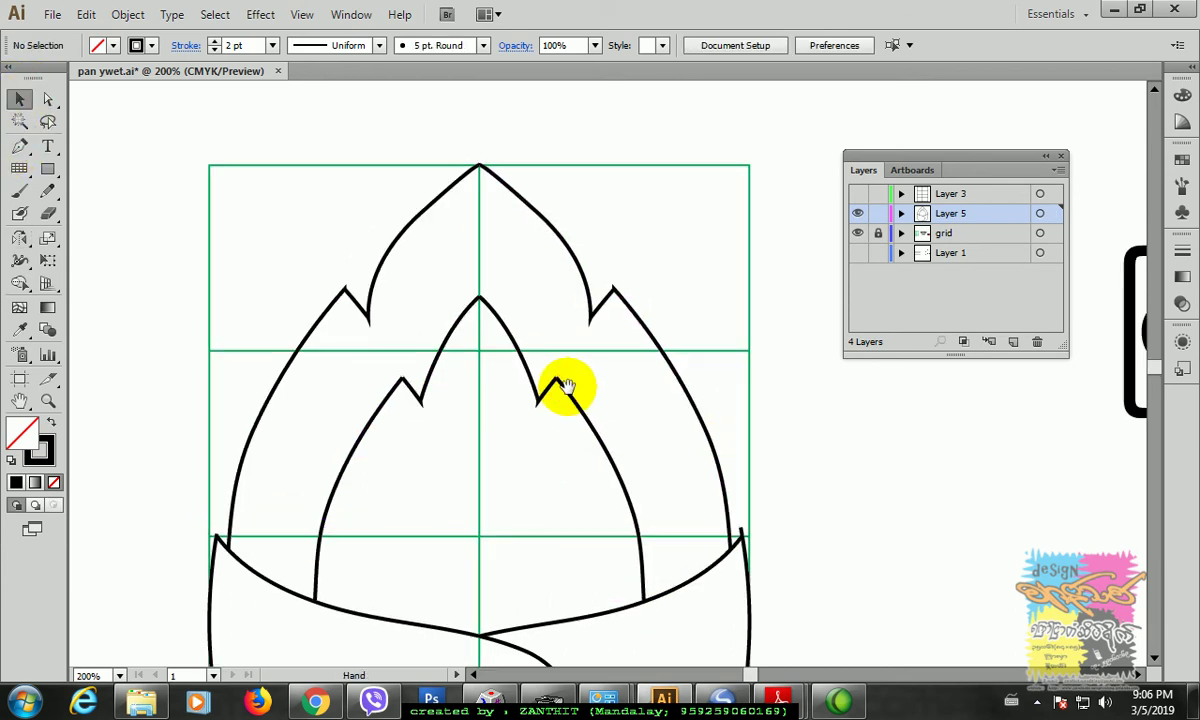
pyautogui.click(19, 168)
pyautogui.moveTo(24, 176); pyautogui.dragTo(62, 168)
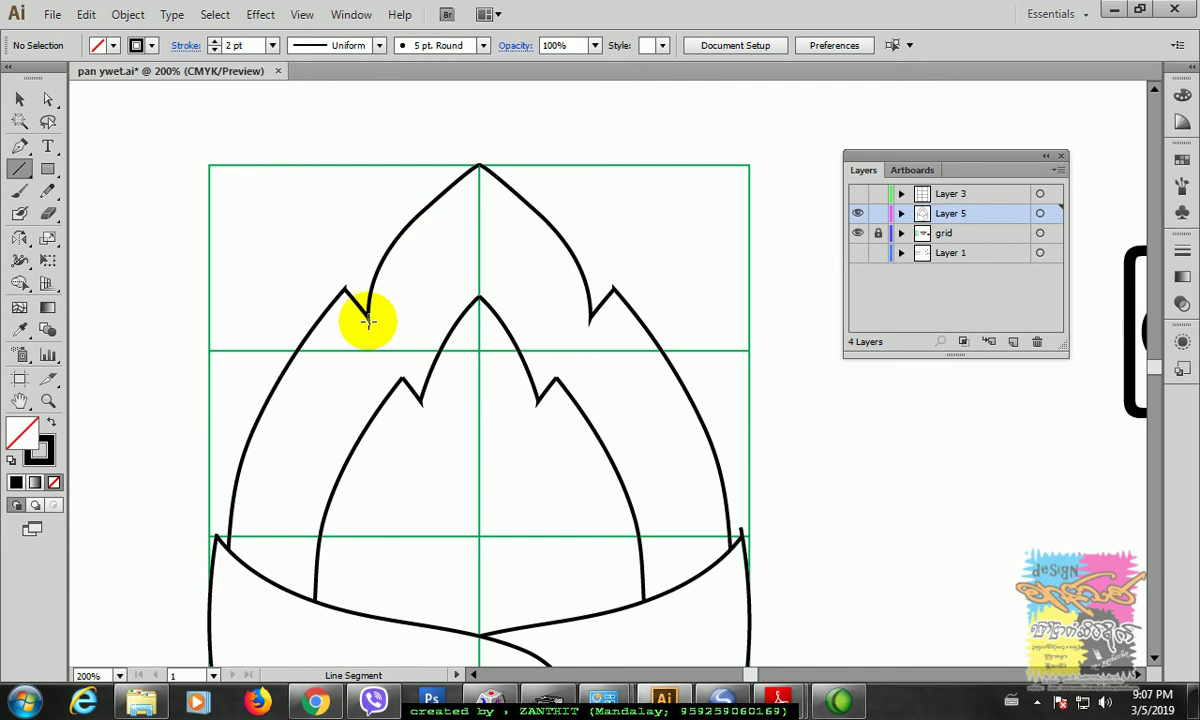
pyautogui.moveTo(368, 323); pyautogui.dragTo(590, 342)
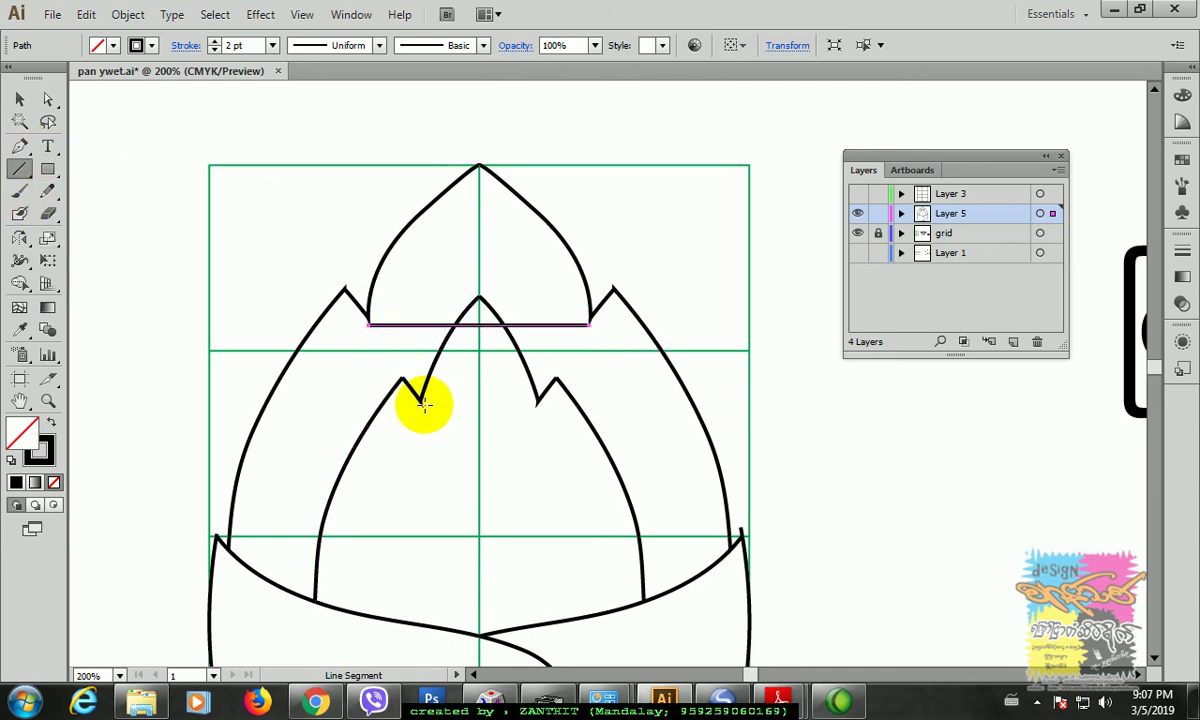
pyautogui.moveTo(422, 403); pyautogui.dragTo(537, 403)
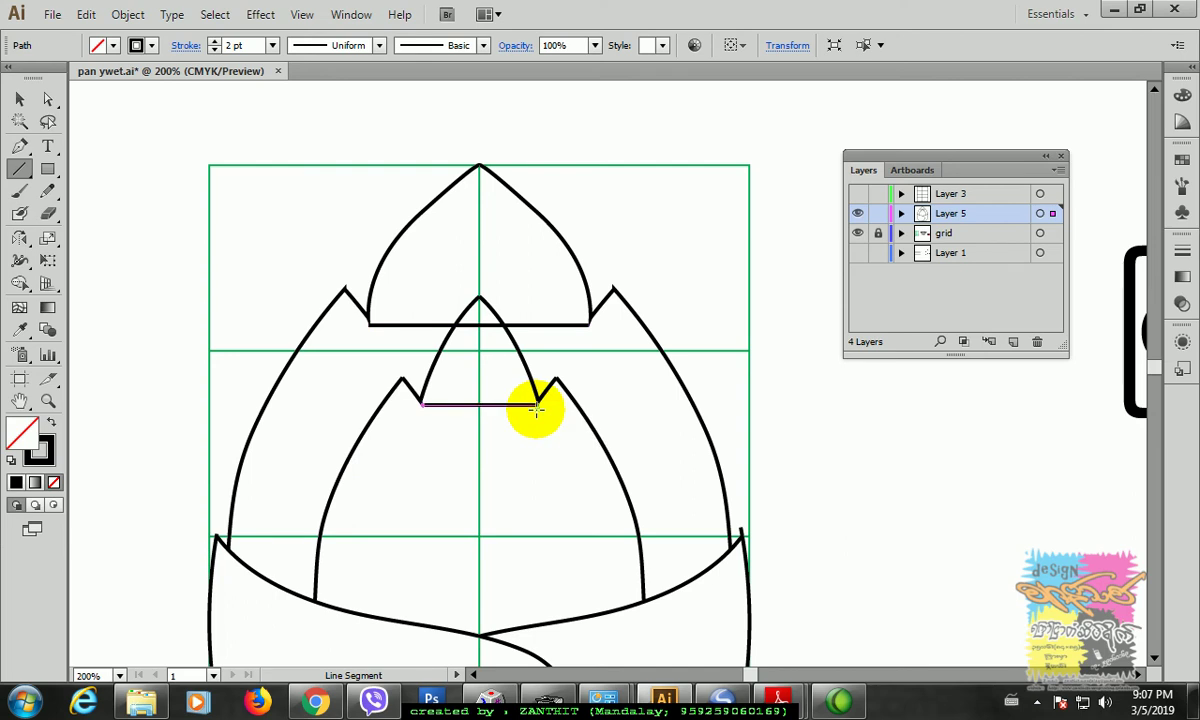
# Step: Trim away the part of the outer notches' connecting line that crosses the inner leaf's top lobe, using Shape Builder
pyautogui.click(19, 99)
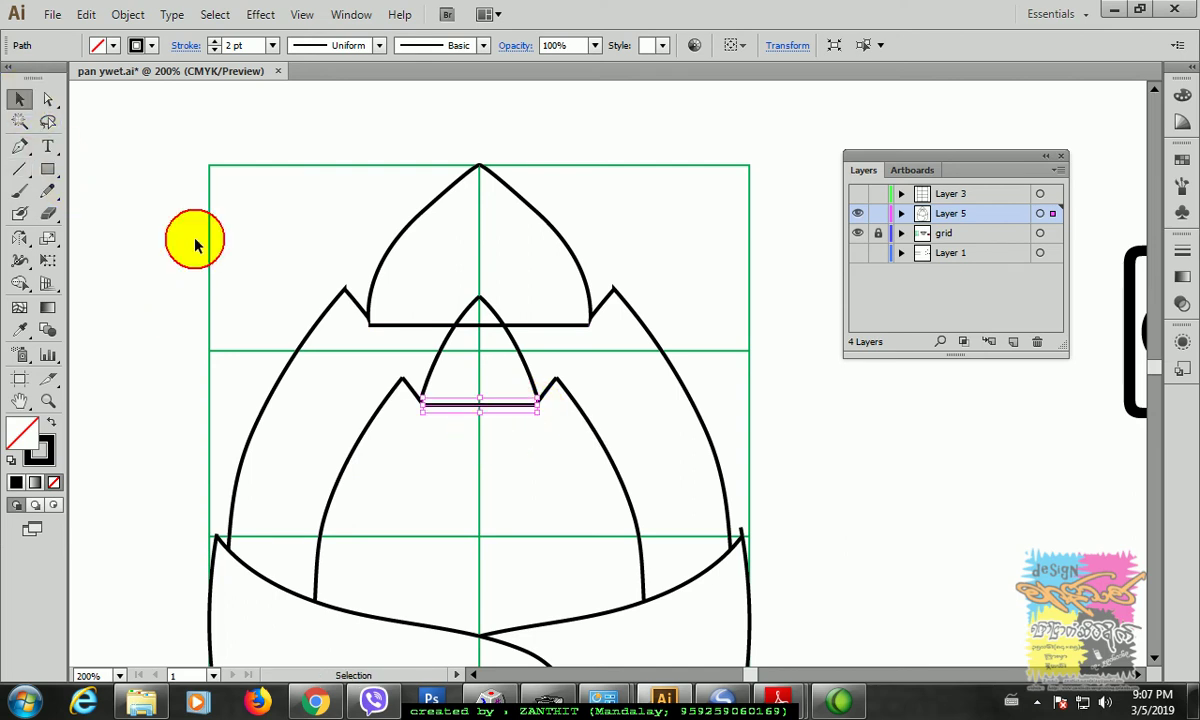
pyautogui.click(199, 228)
pyautogui.moveTo(169, 128); pyautogui.dragTo(765, 488)
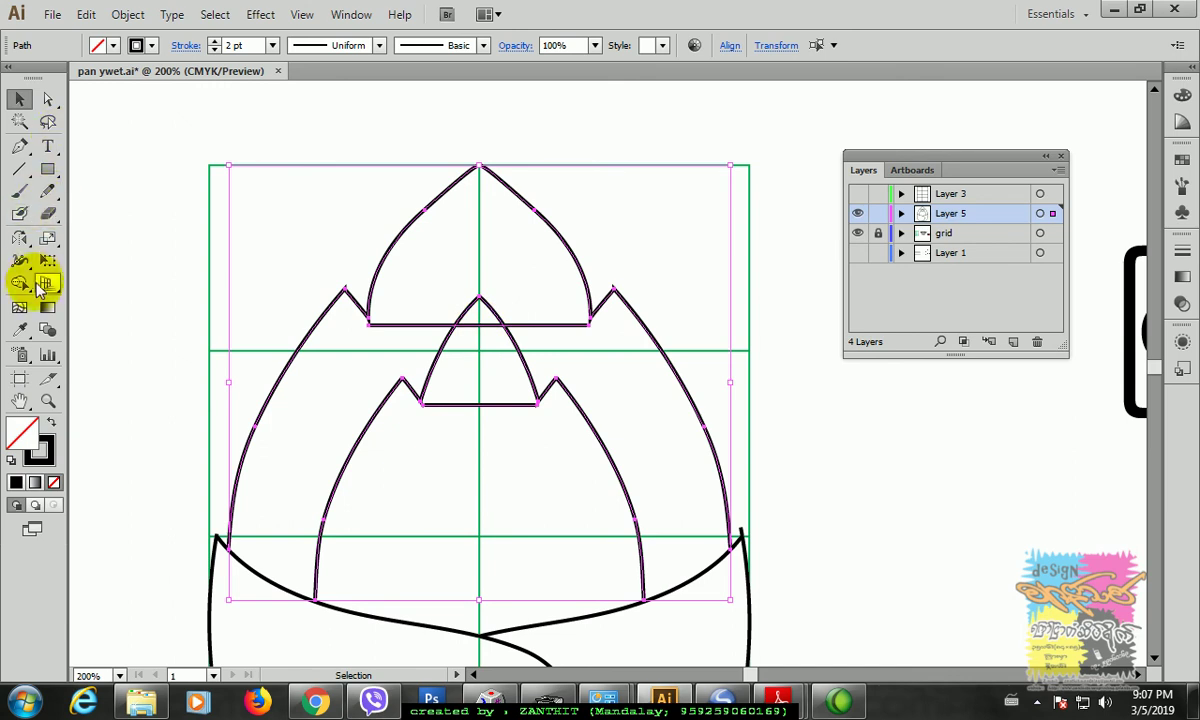
pyautogui.click(27, 286)
pyautogui.click(476, 333)
pyautogui.click(19, 99)
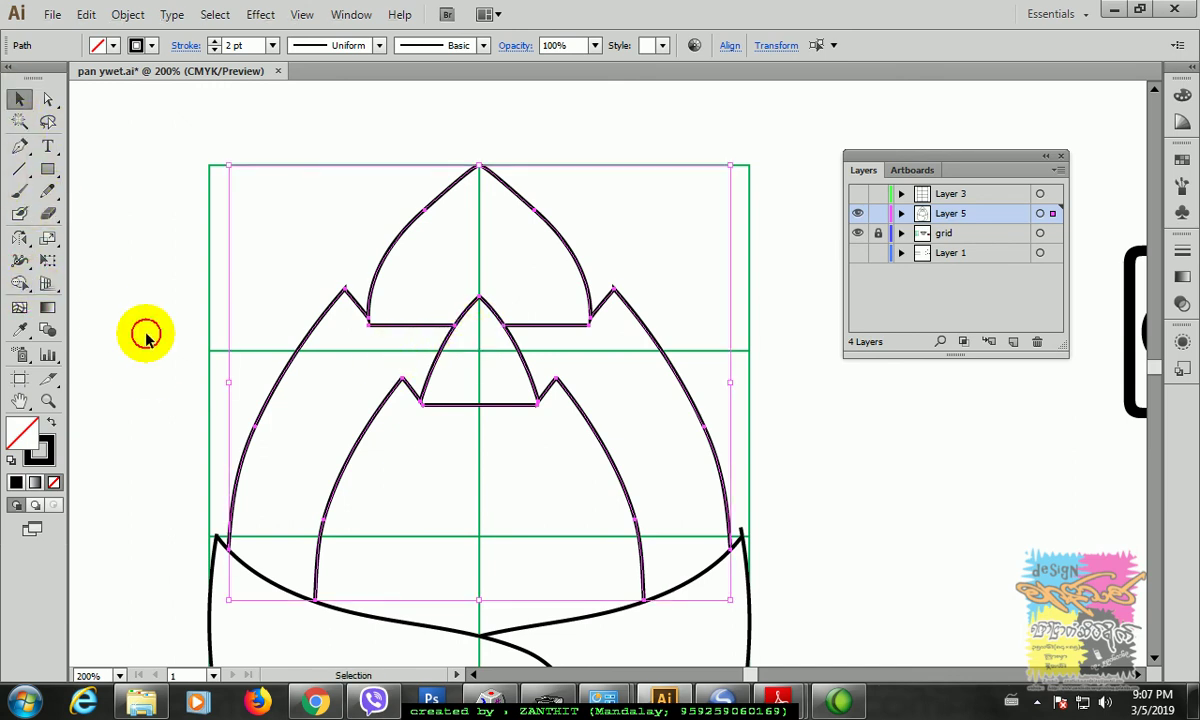
pyautogui.click(500, 447)
# Step: Move the lower right outline's tip anchor down to meet the outer end of the right curved inner edge
pyautogui.moveTo(566, 498)
pyautogui.mouseDown()
pyautogui.moveTo(543, 447)
pyautogui.moveTo(466, 370)
pyautogui.moveTo(474, 348)
pyautogui.mouseUp()
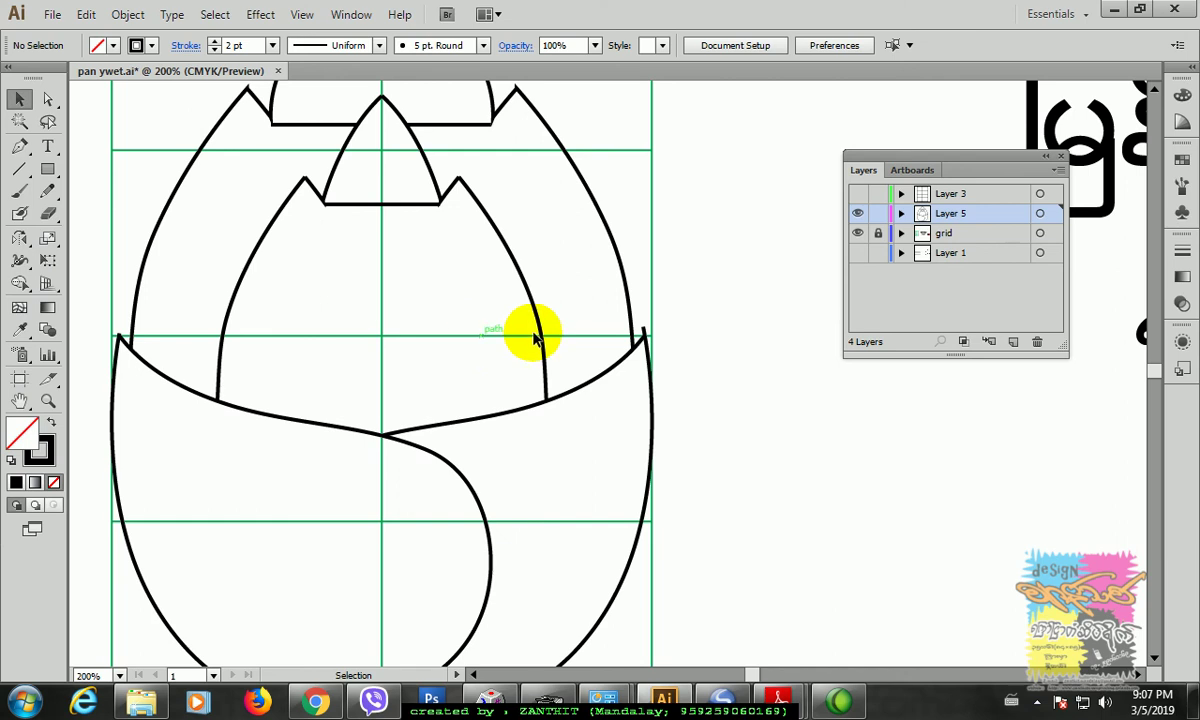
pyautogui.click(47, 98)
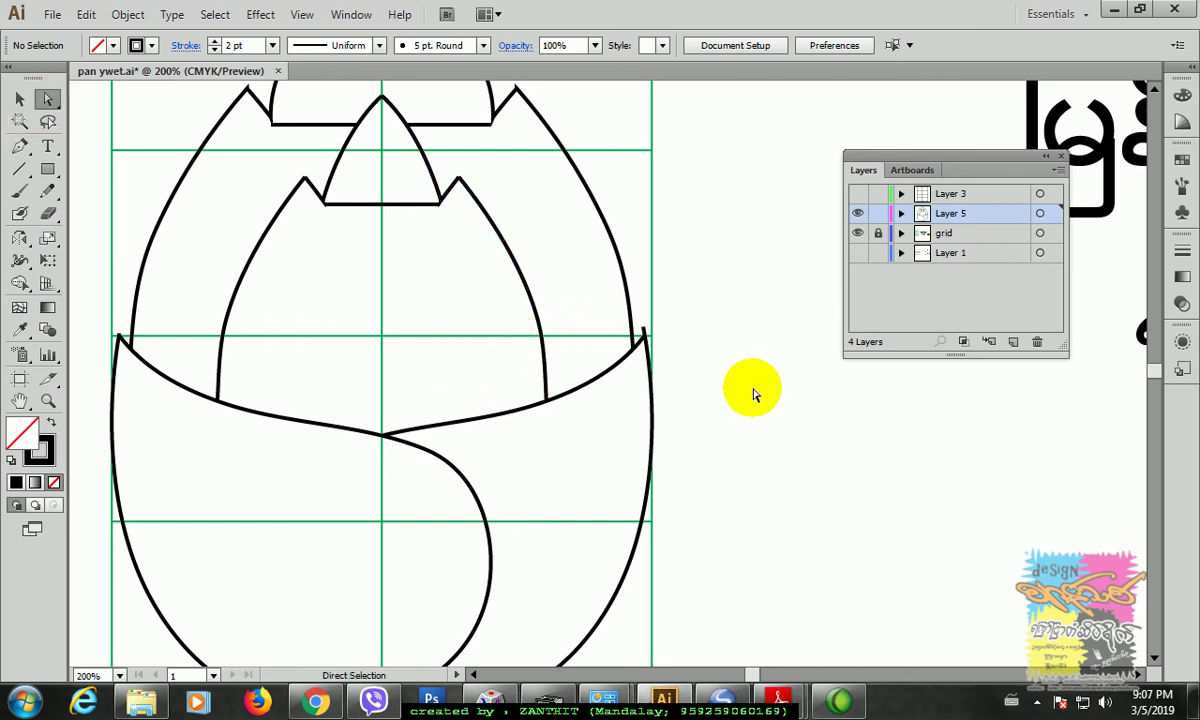
pyautogui.click(643, 331)
pyautogui.click(643, 331)
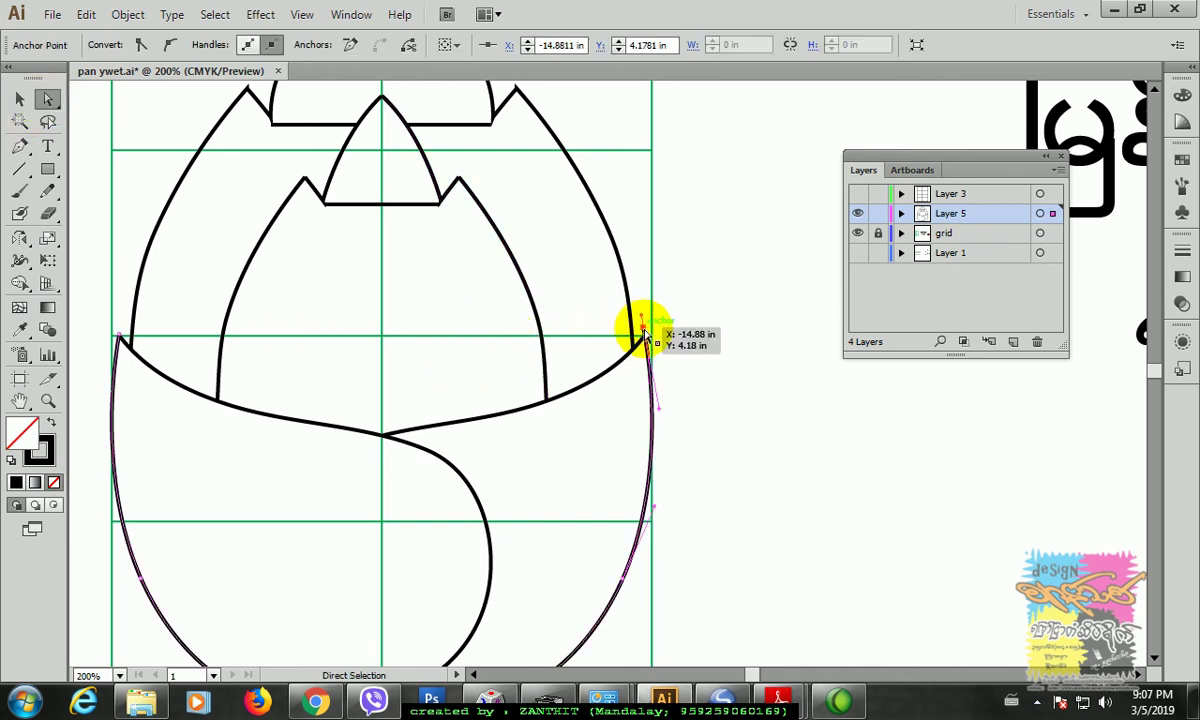
pyautogui.click(644, 338)
pyautogui.click(645, 343)
pyautogui.moveTo(645, 343)
pyautogui.mouseDown()
pyautogui.moveTo(635, 327)
pyautogui.moveTo(645, 341)
pyautogui.mouseUp()
pyautogui.click(683, 351)
pyautogui.click(686, 359)
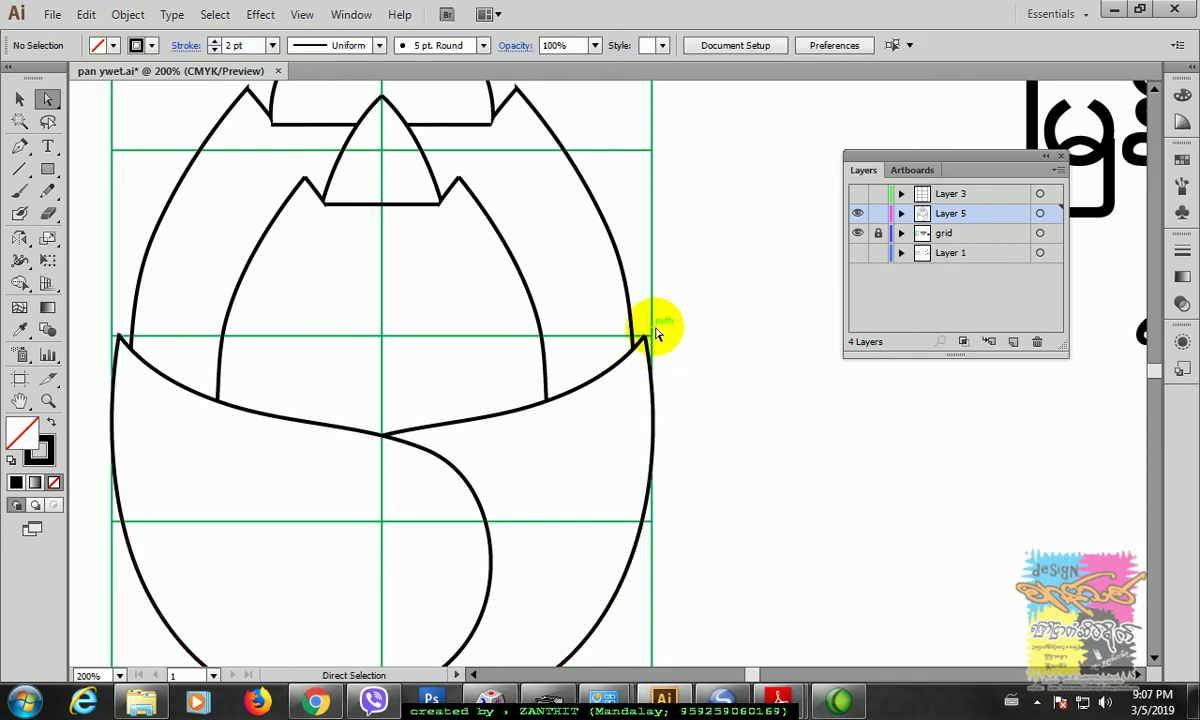
# Step: Join the overlapping end points at the lower right tip into one continuous path
pyautogui.click(643, 346)
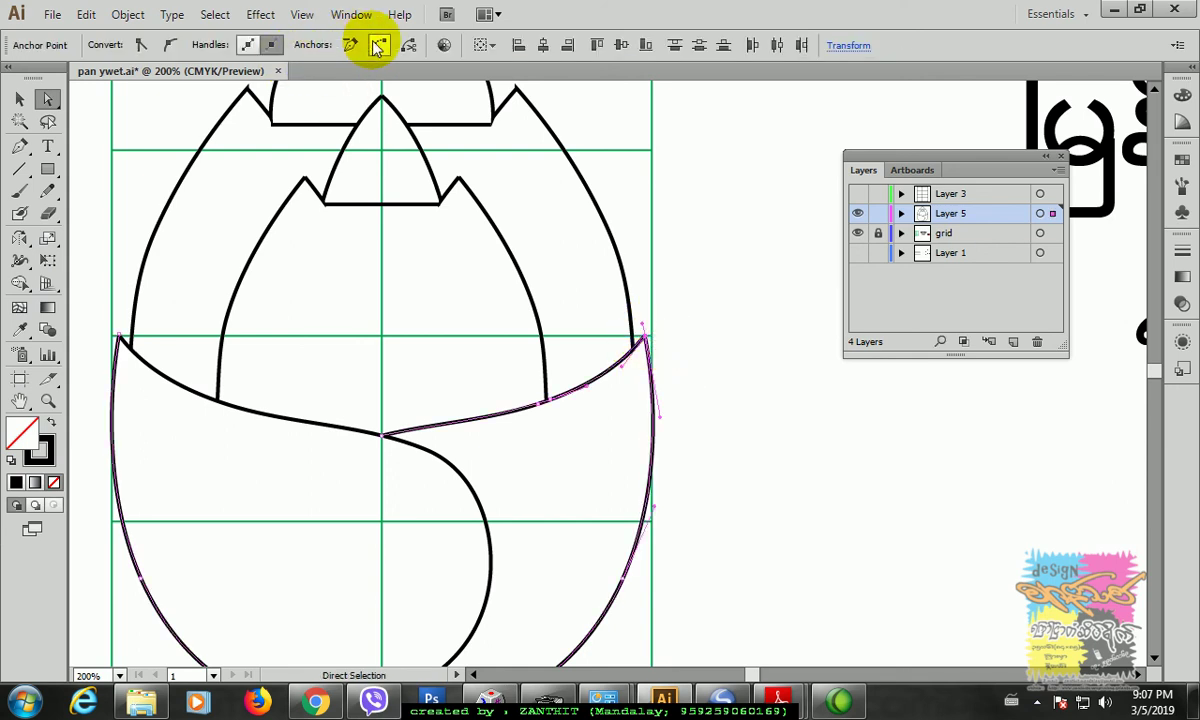
pyautogui.click(690, 390)
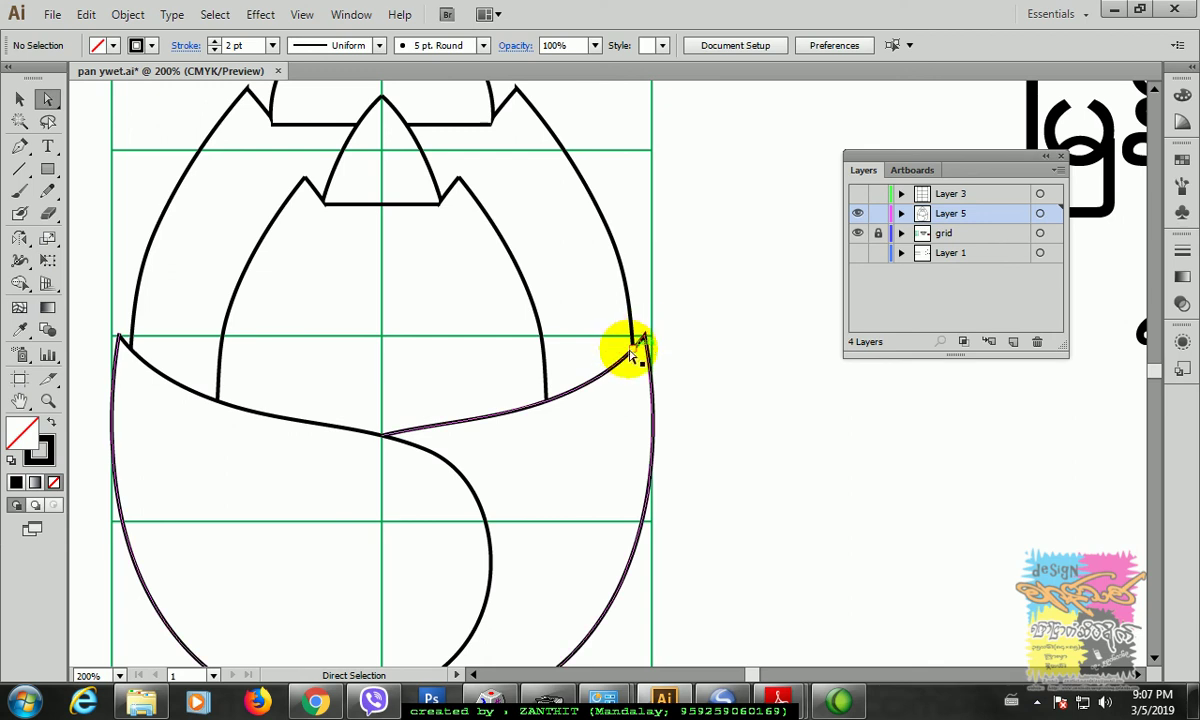
pyautogui.click(636, 345)
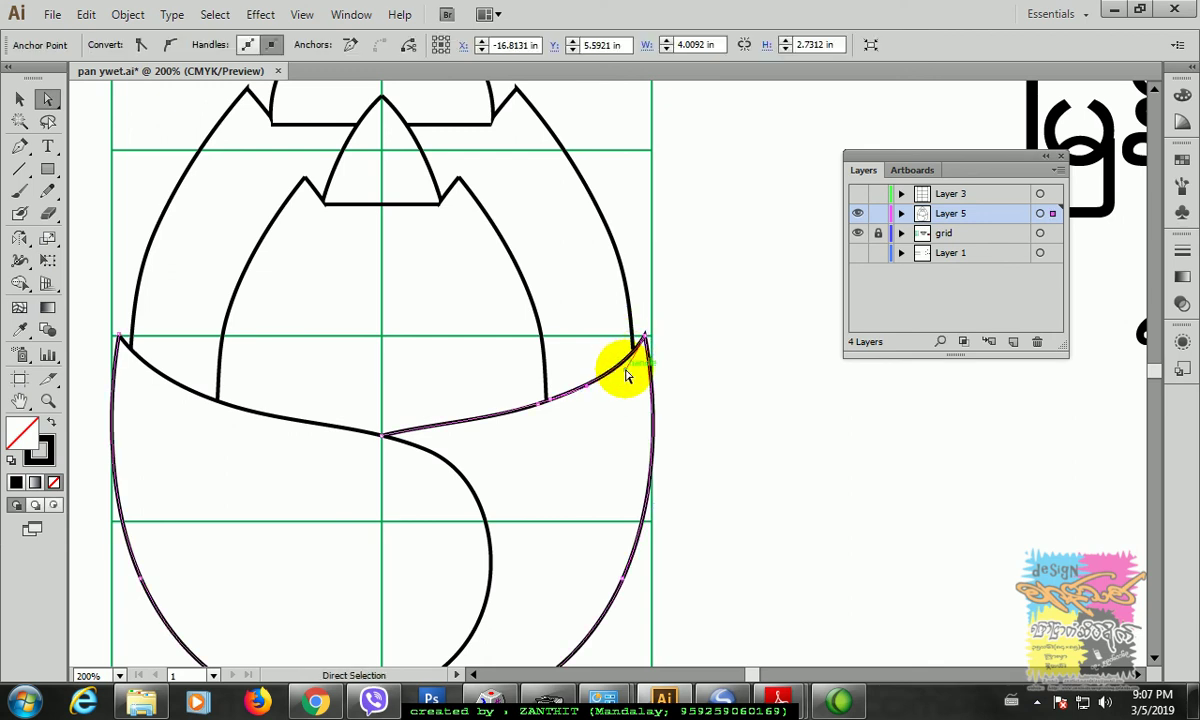
pyautogui.click(686, 388)
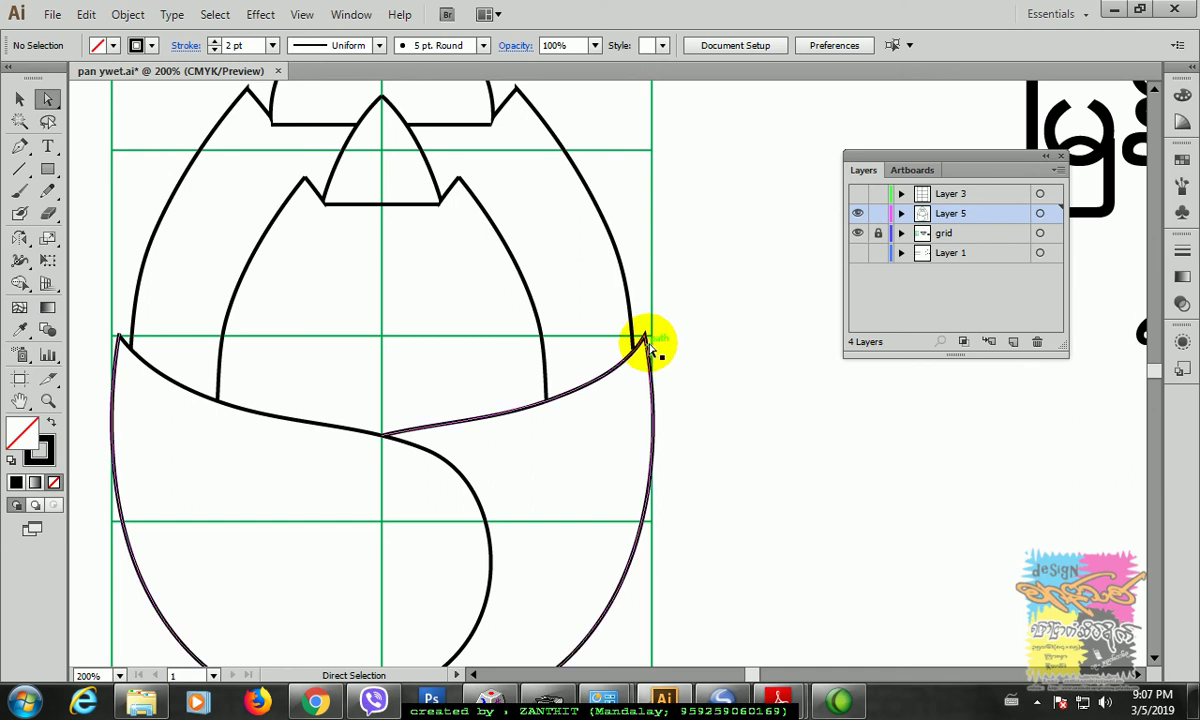
# Step: Add an anchor point on the lower left outline just below its upper left tip
pyautogui.scroll(2, 228, 388)
pyautogui.hscroll(-2, 228, 388)
pyautogui.click(206, 400)
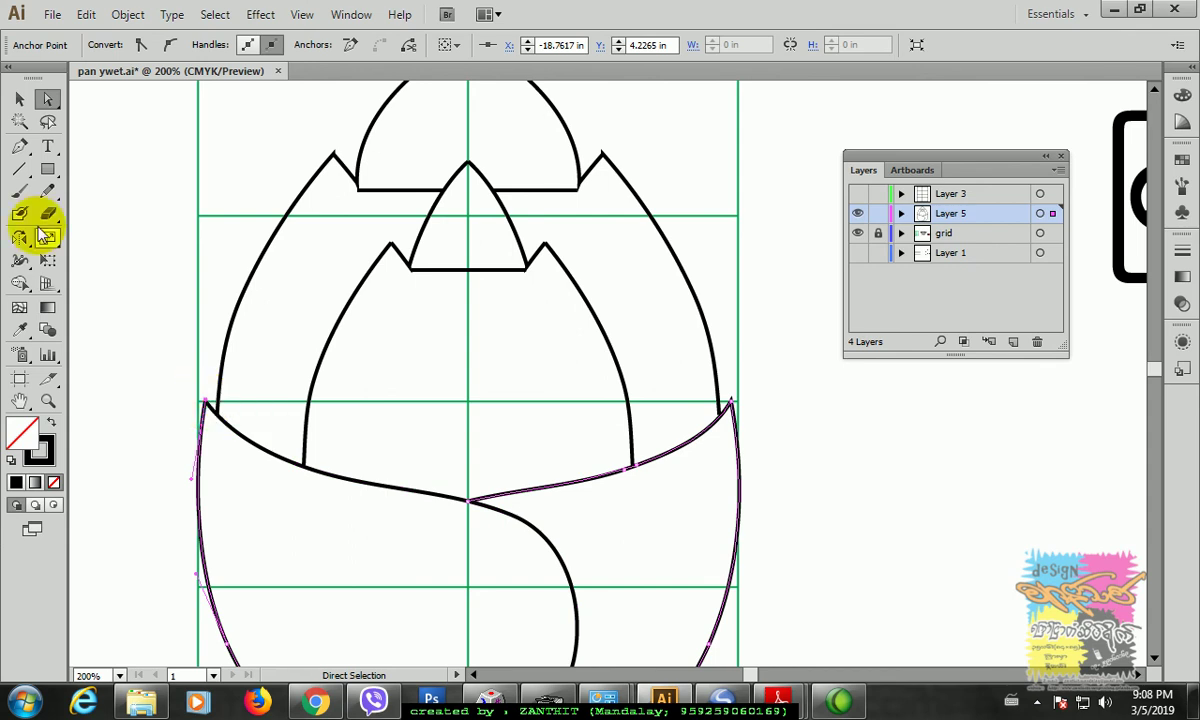
pyautogui.click(19, 146)
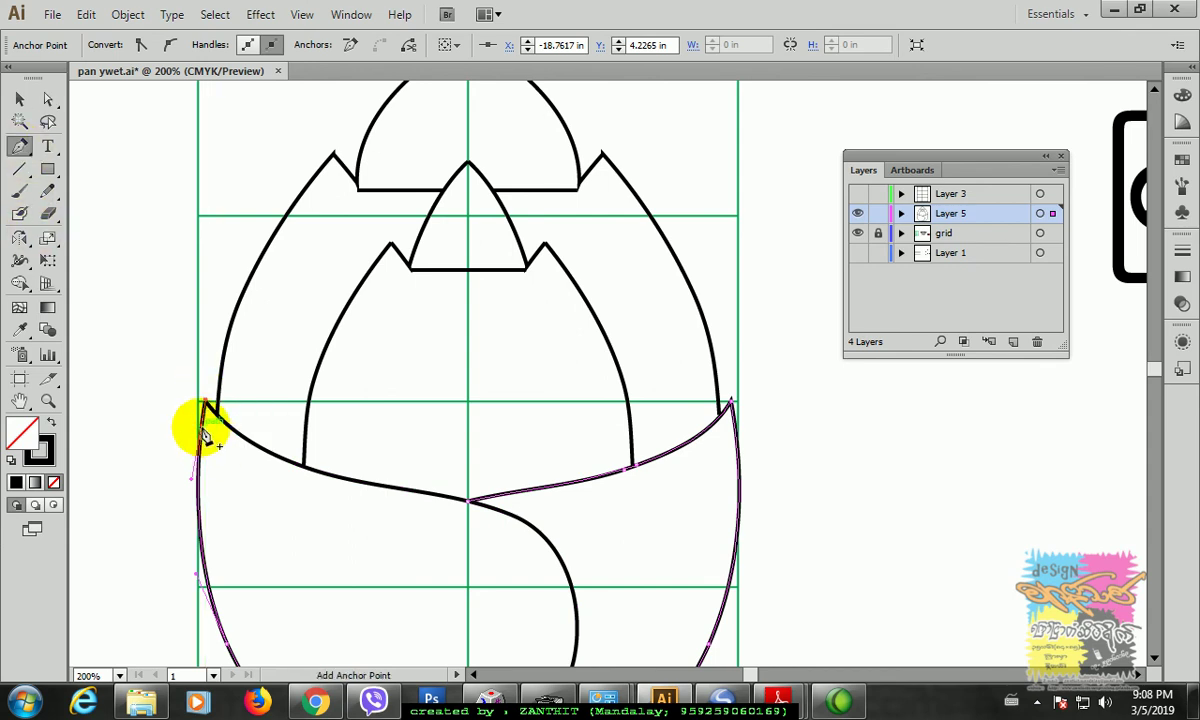
pyautogui.click(203, 432)
pyautogui.hotkey('ctrl', '=')
pyautogui.hscroll(-8, 313, 463)
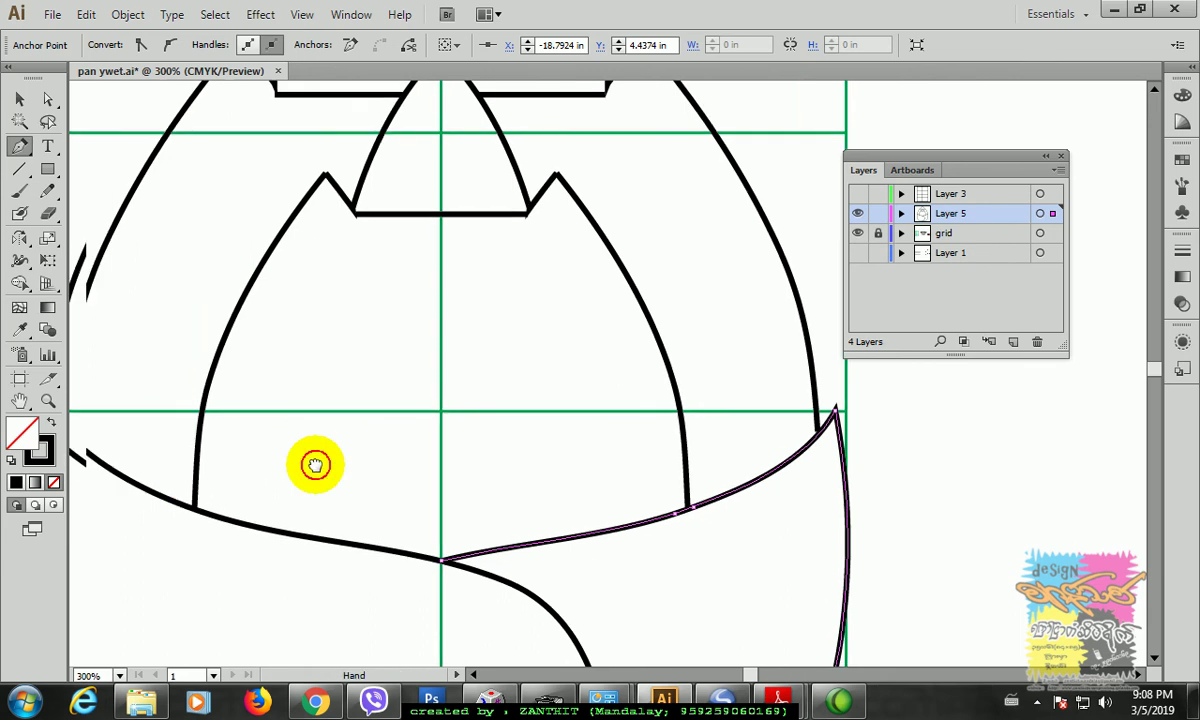
pyautogui.keyDown('ctrl'); pyautogui.click(477, 479); pyautogui.keyUp('ctrl')
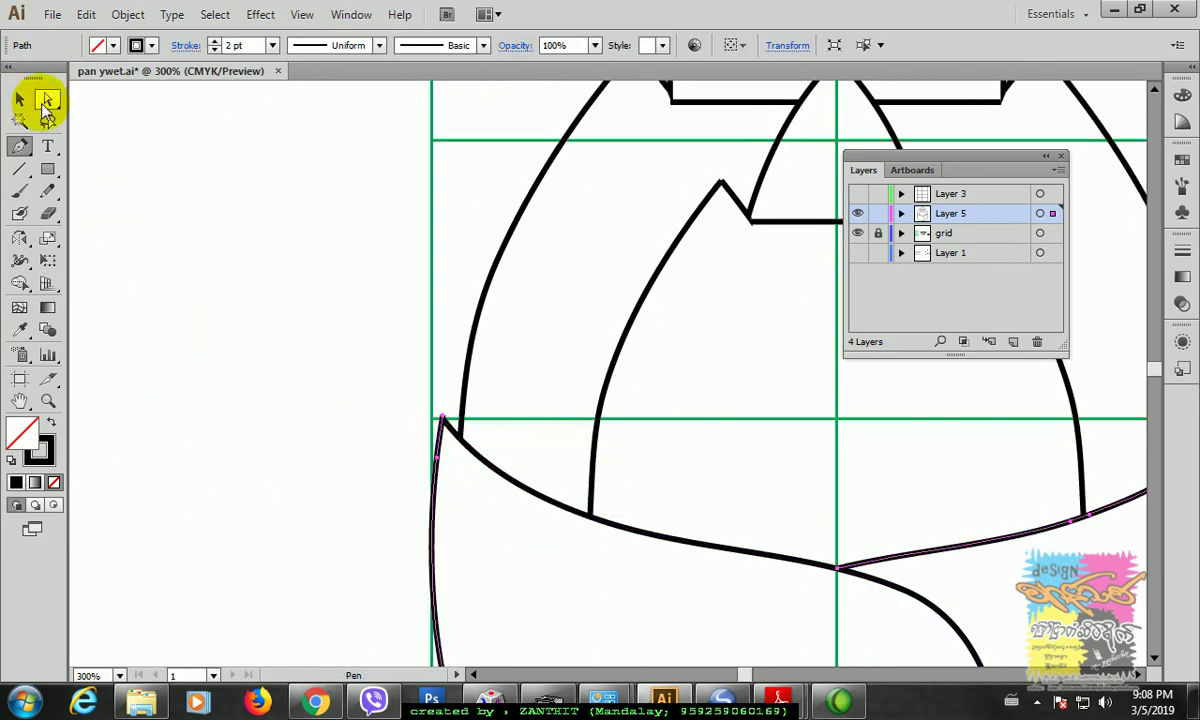
# Step: Join the overlapping end points at the lower left tip into one continuous path
pyautogui.click(47, 99)
pyautogui.click(449, 432)
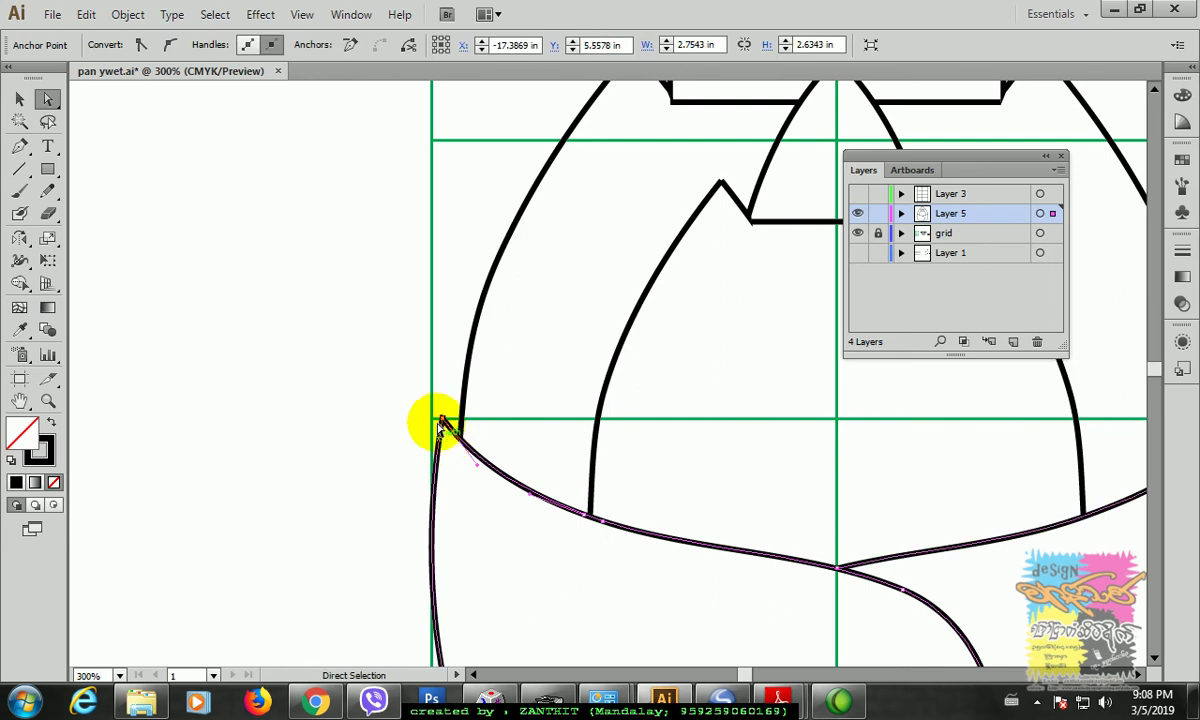
pyautogui.click(408, 45)
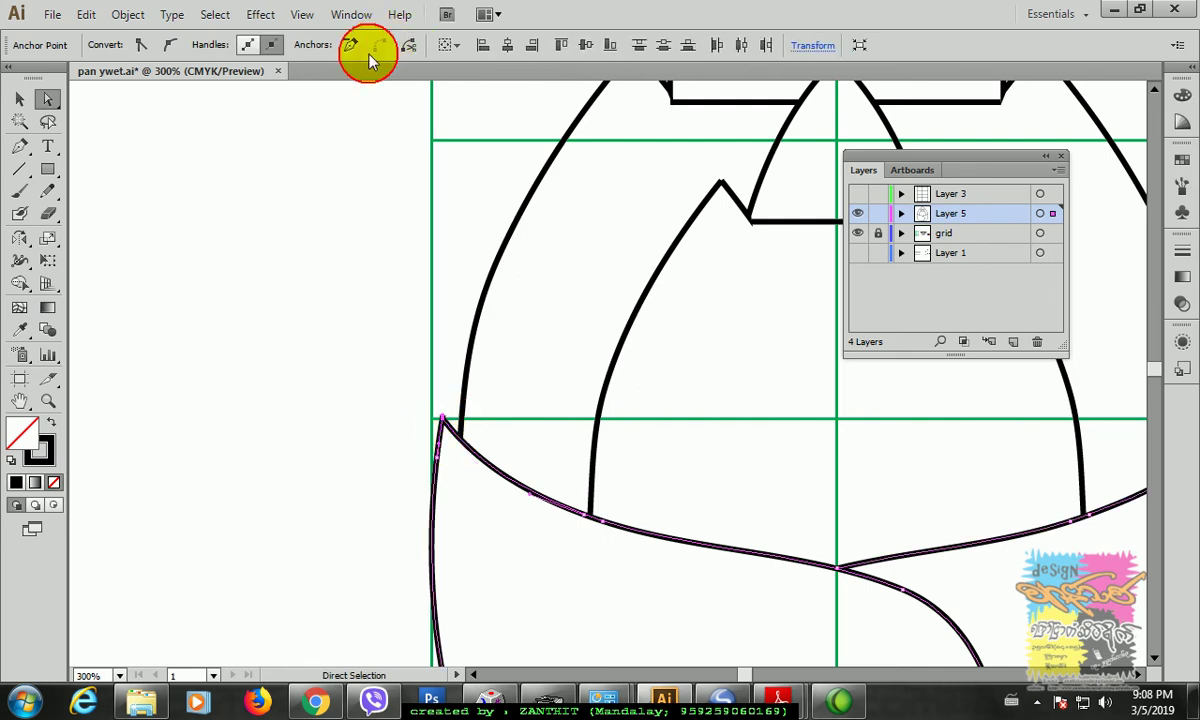
# Step: Add anchor points on both edges near the lower left tip and pull the tip up and outward into a point
pyautogui.click(20, 145)
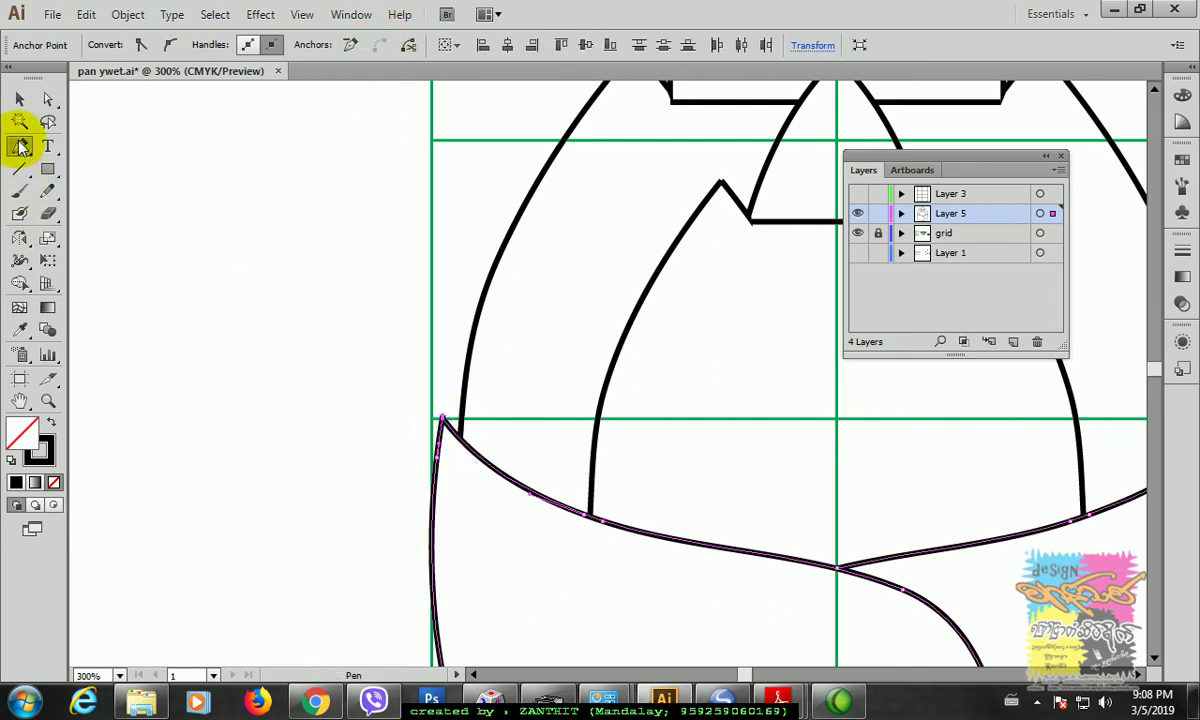
pyautogui.click(435, 490)
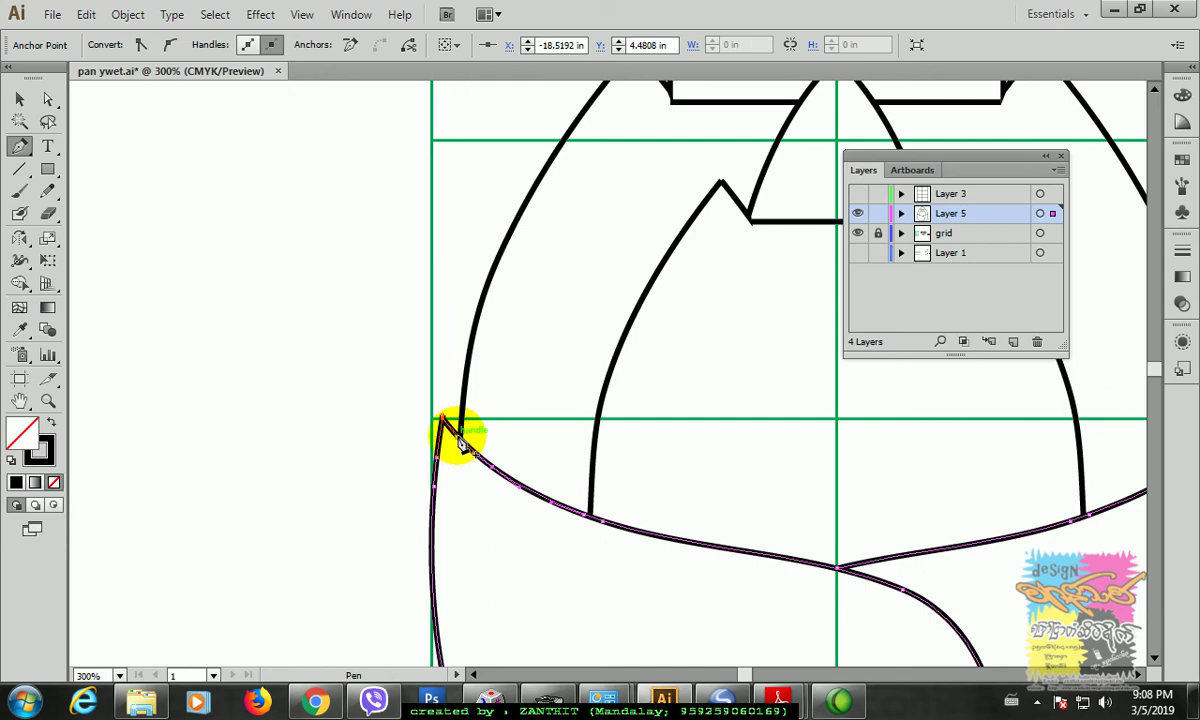
pyautogui.click(47, 98)
pyautogui.moveTo(457, 445); pyautogui.dragTo(427, 405)
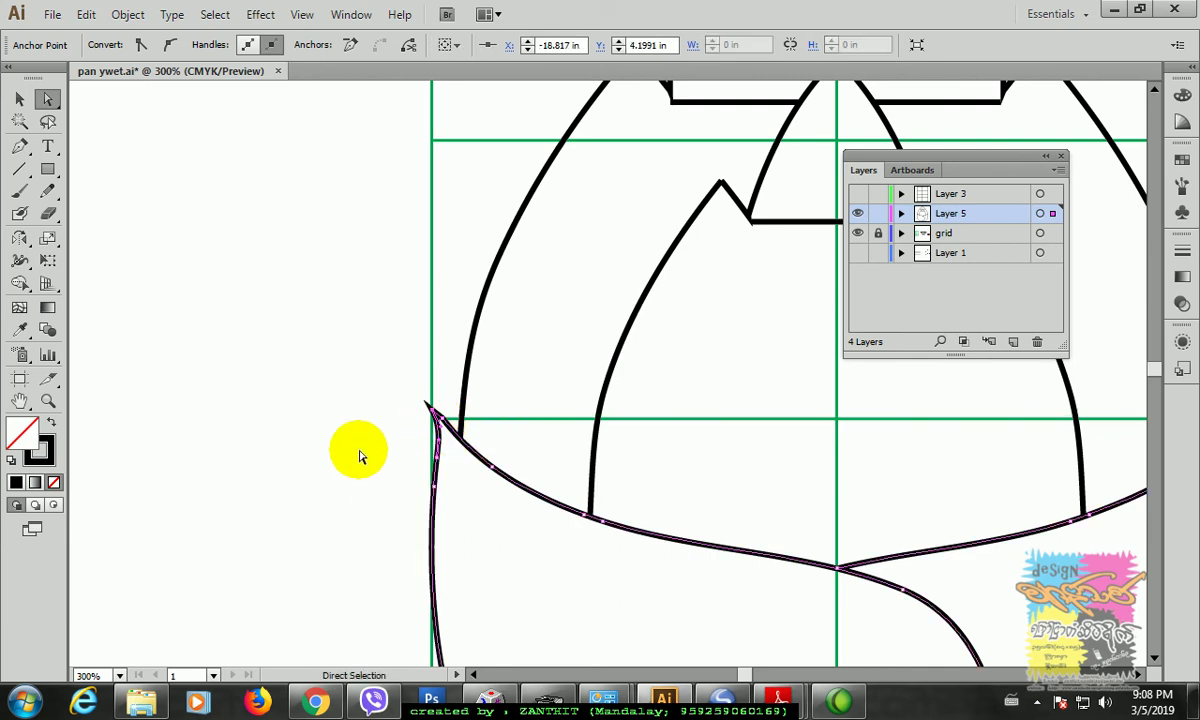
# Step: Refine the outline around the pulled-out lower left tip by adjusting its curve, then clear the selection
pyautogui.click(469, 508)
pyautogui.click(447, 430)
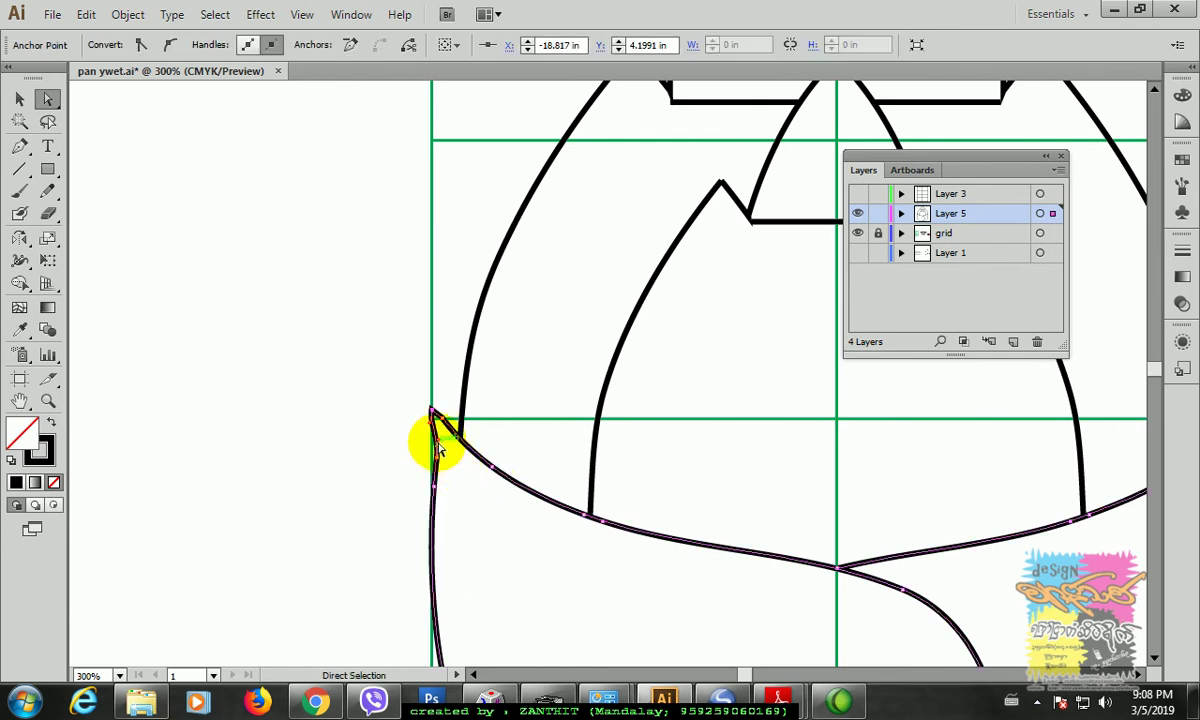
pyautogui.moveTo(433, 415); pyautogui.dragTo(430, 409)
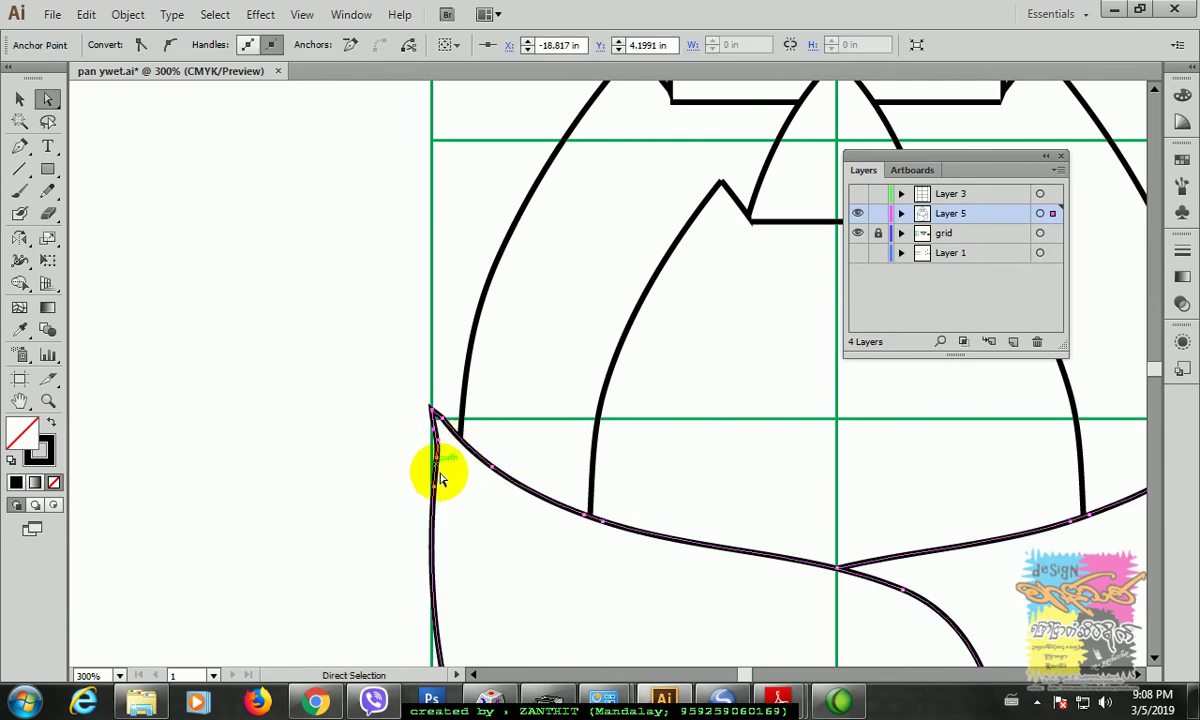
pyautogui.click(493, 478)
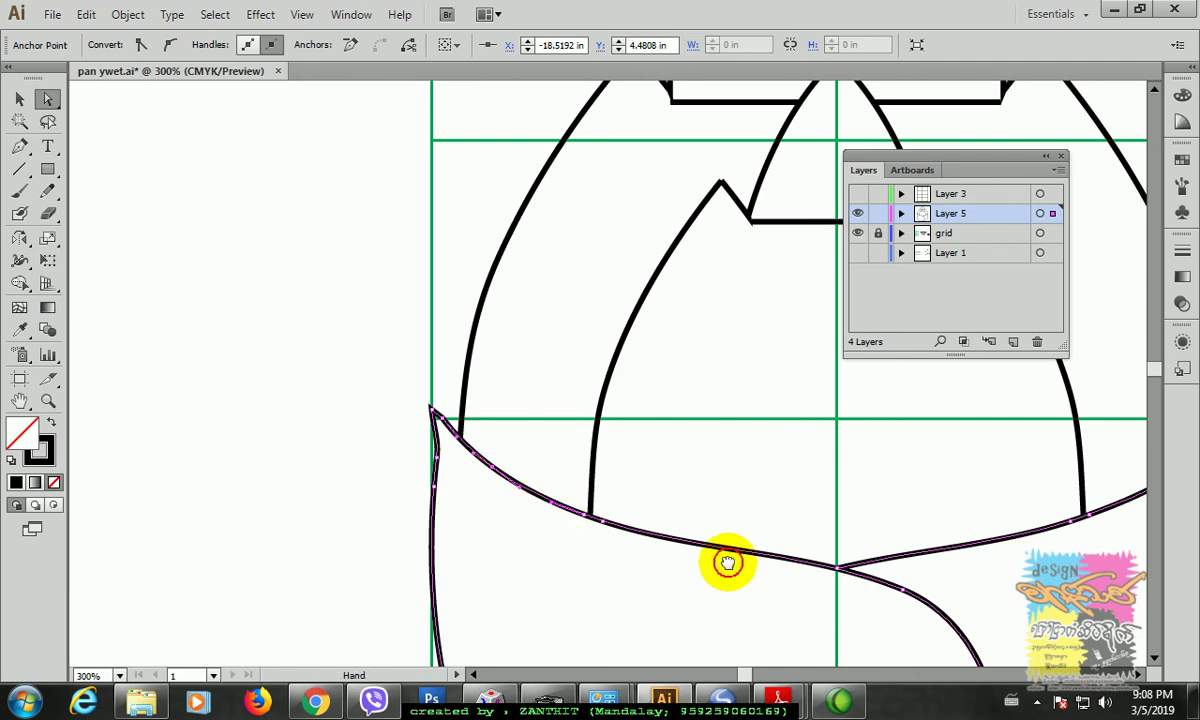
pyautogui.moveTo(737, 568); pyautogui.dragTo(453, 417)
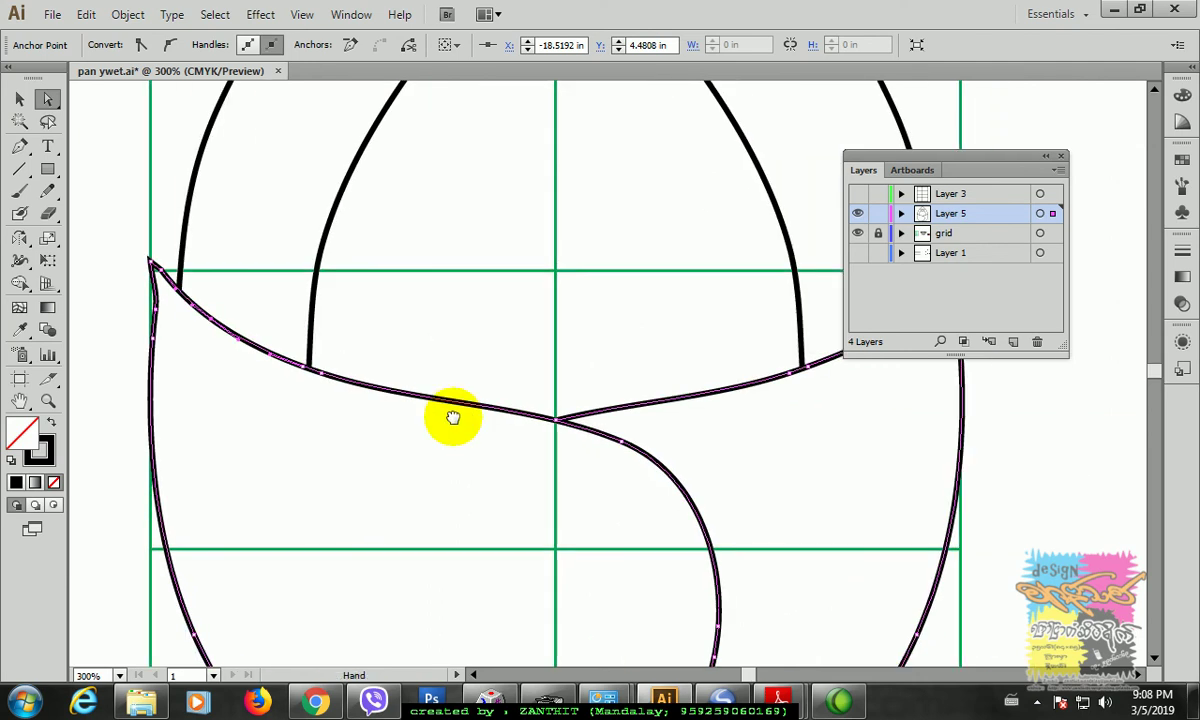
pyautogui.click(107, 287)
pyautogui.hotkey('ctrl', '-')
pyautogui.hotkey('ctrl', '-')
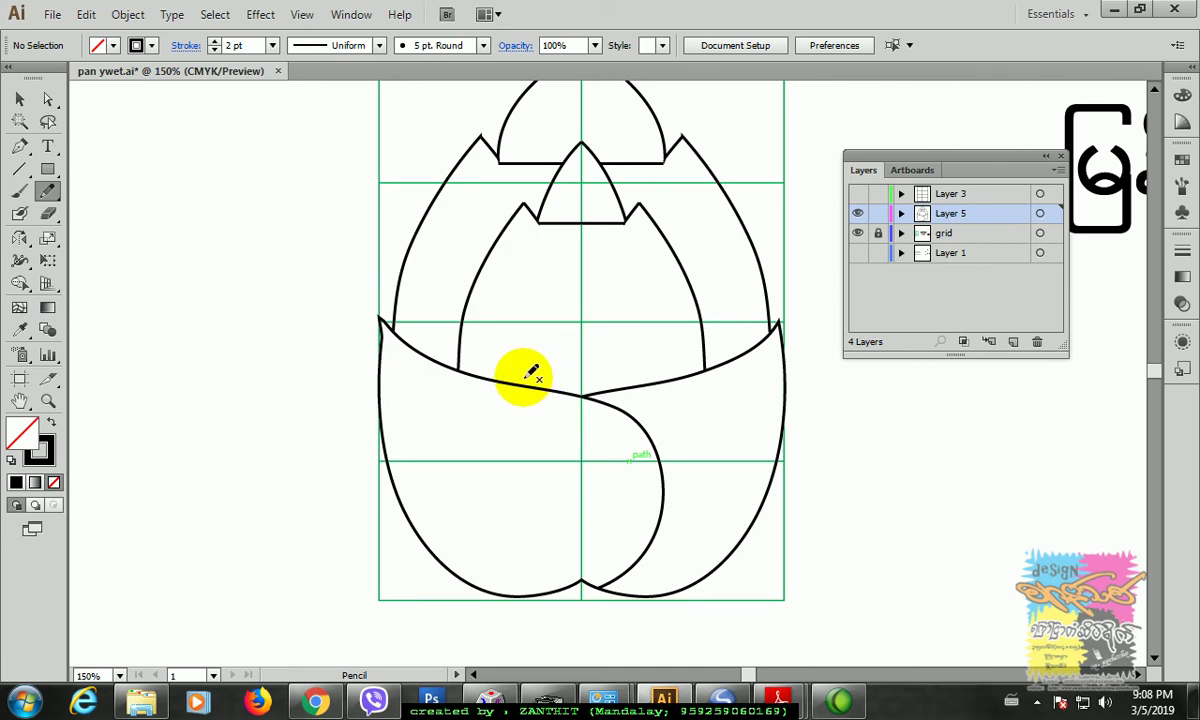
# Step: Draw a small freehand V-shaped notch across the front left leaf's upper edge and shift it slightly toward the leaf's outer side
pyautogui.moveTo(510, 377)
pyautogui.mouseDown()
pyautogui.moveTo(544, 425)
pyautogui.moveTo(556, 382)
pyautogui.mouseUp()
pyautogui.click(19, 99)
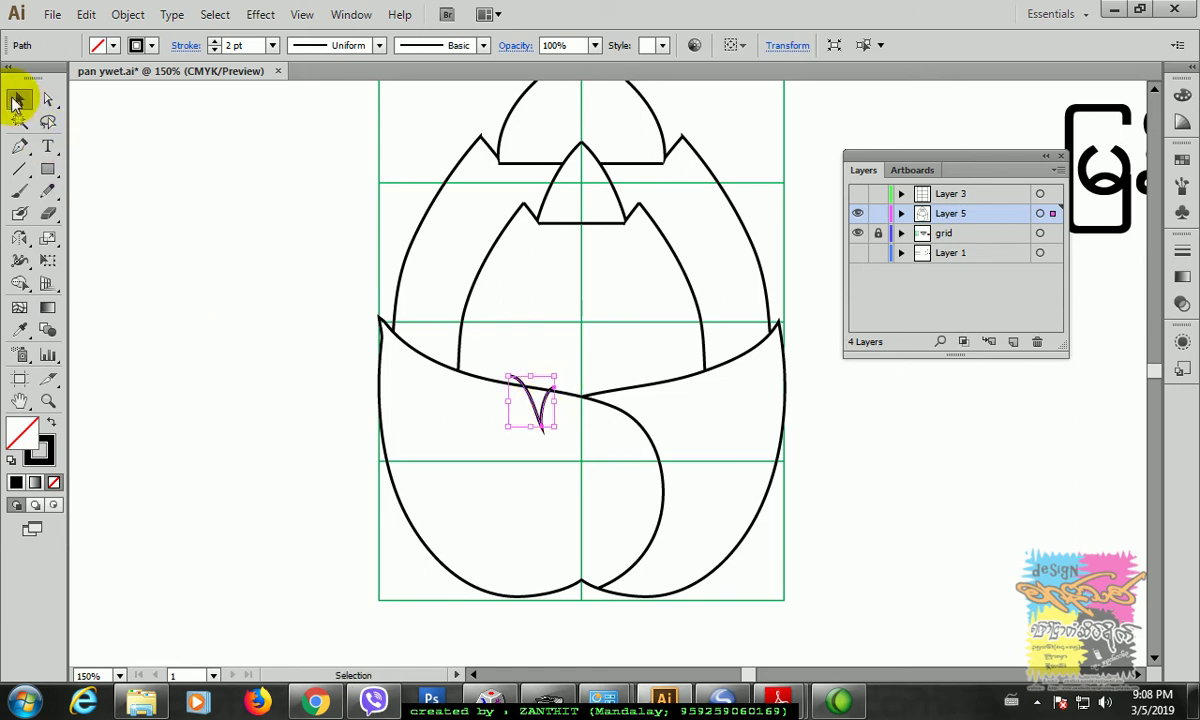
pyautogui.moveTo(538, 422); pyautogui.dragTo(518, 415)
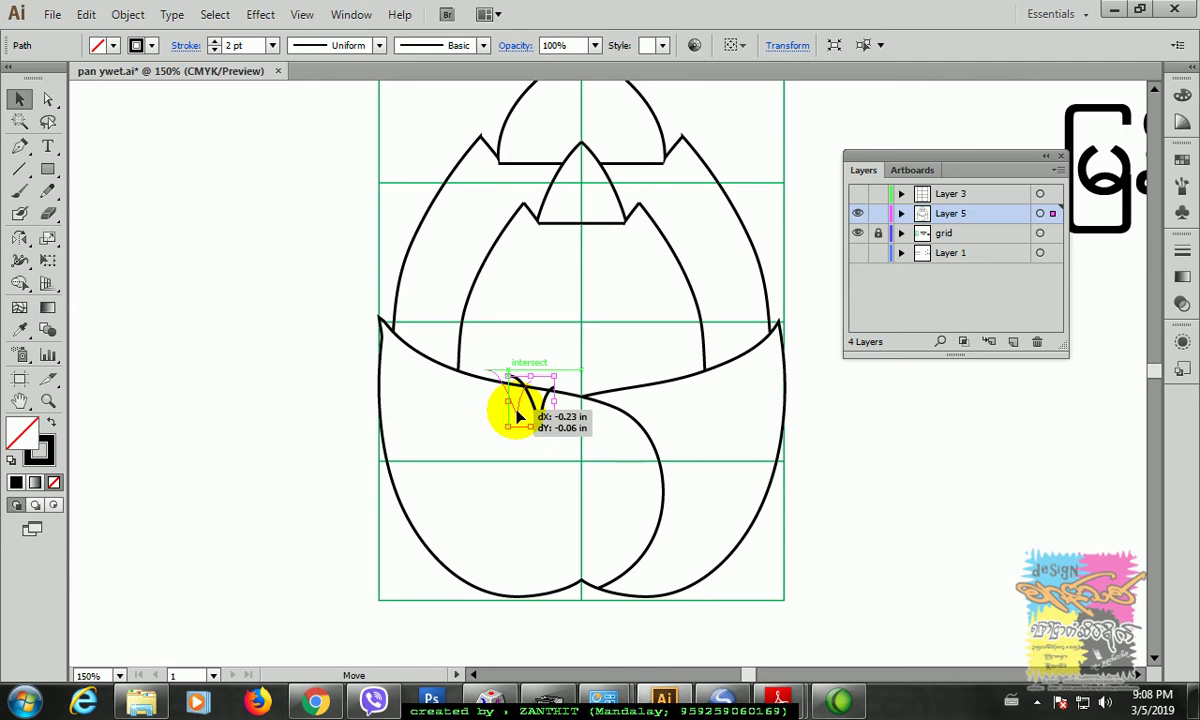
pyautogui.moveTo(510, 408)
pyautogui.mouseDown()
pyautogui.moveTo(490, 396)
pyautogui.moveTo(515, 405)
pyautogui.mouseUp()
# Step: Cut the V notch into the front left leaf's upper edge by removing the excess segments with Shape Builder
pyautogui.keyDown('shift'); pyautogui.click(562, 398); pyautogui.keyUp('shift')
pyautogui.click(20, 282)
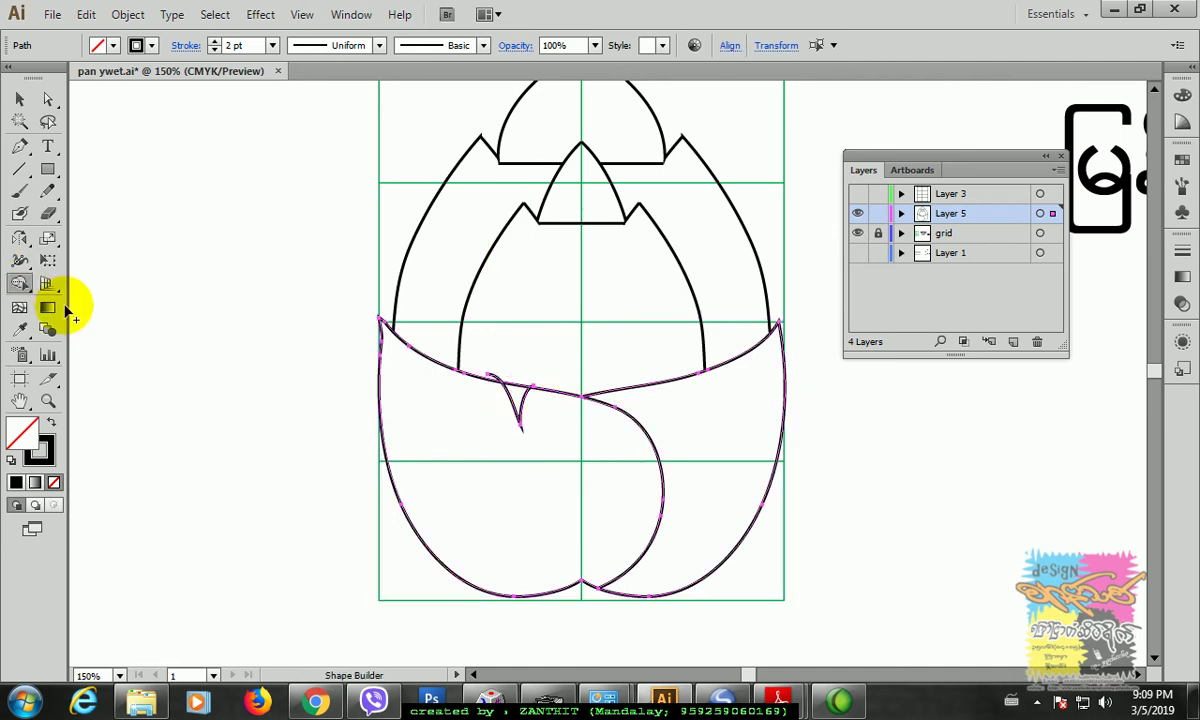
pyautogui.keyDown('alt'); pyautogui.click(522, 402); pyautogui.keyUp('alt')
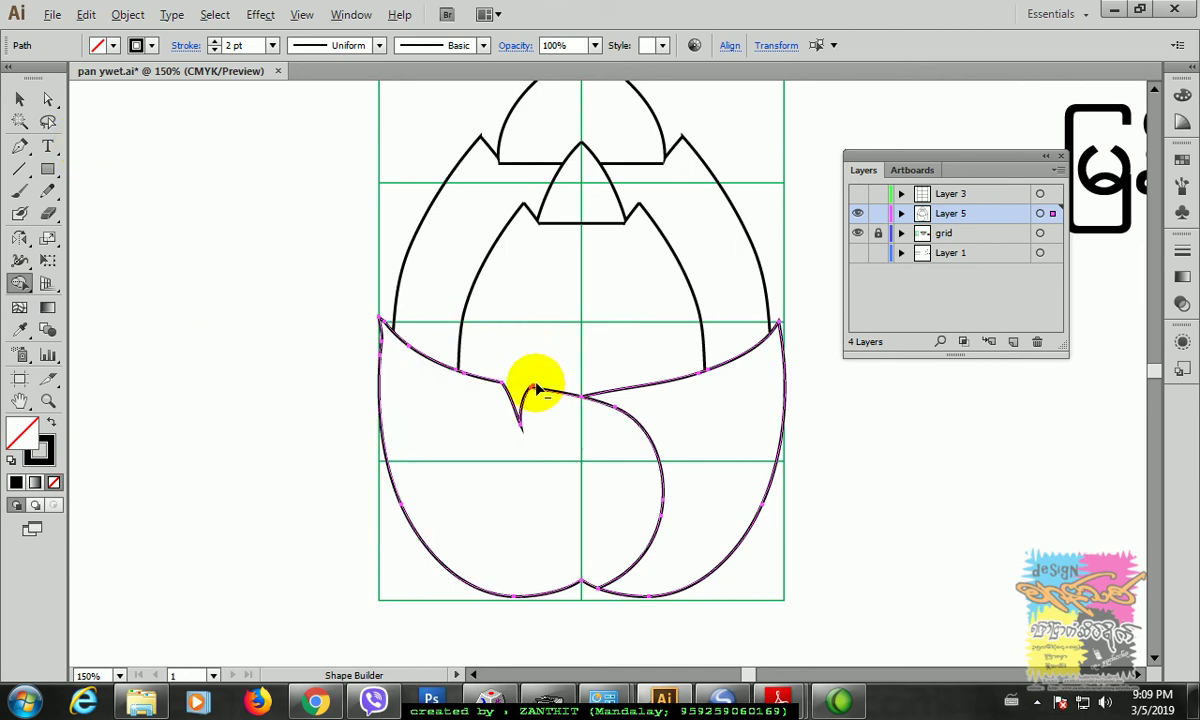
# Step: Join the open end points where the V notch meets the front left leaf's upper edge
pyautogui.click(47, 98)
pyautogui.click(505, 386)
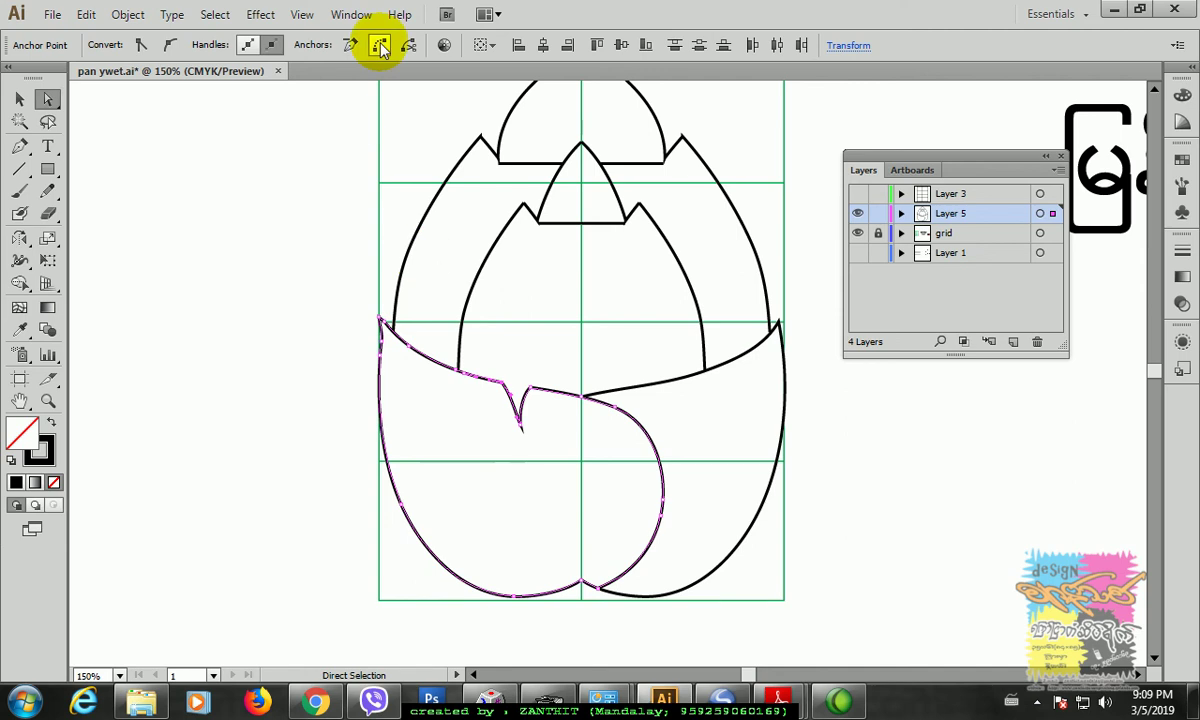
pyautogui.click(533, 390)
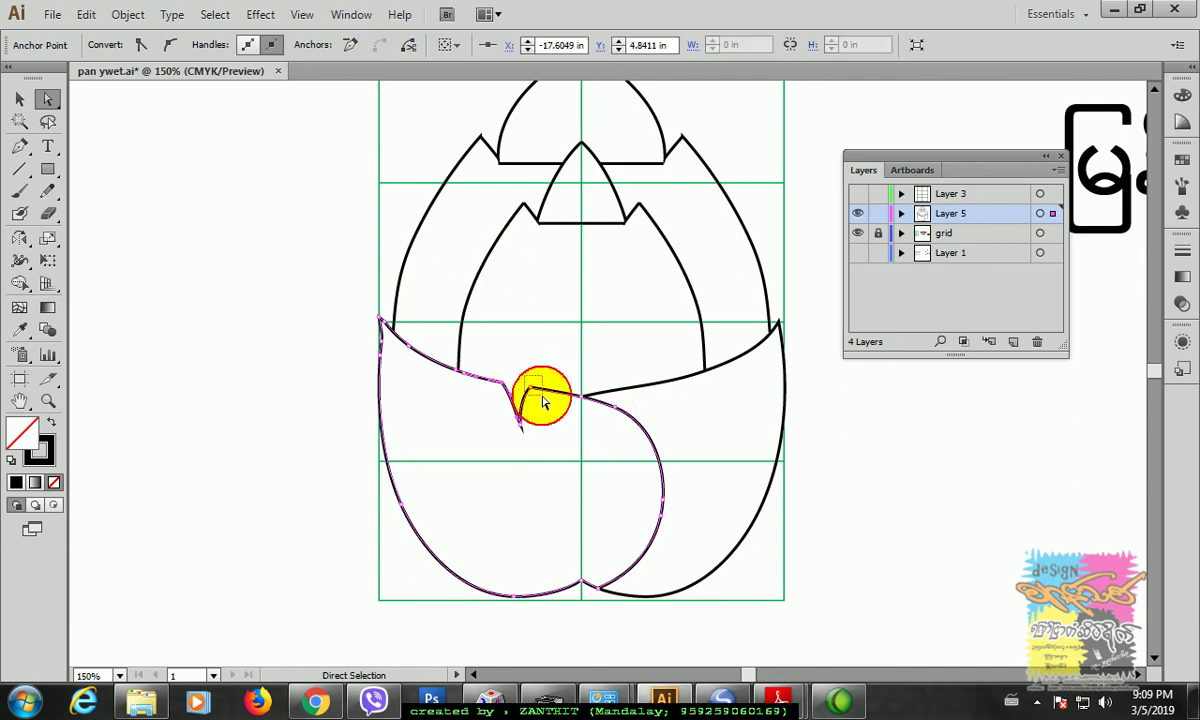
pyautogui.click(380, 47)
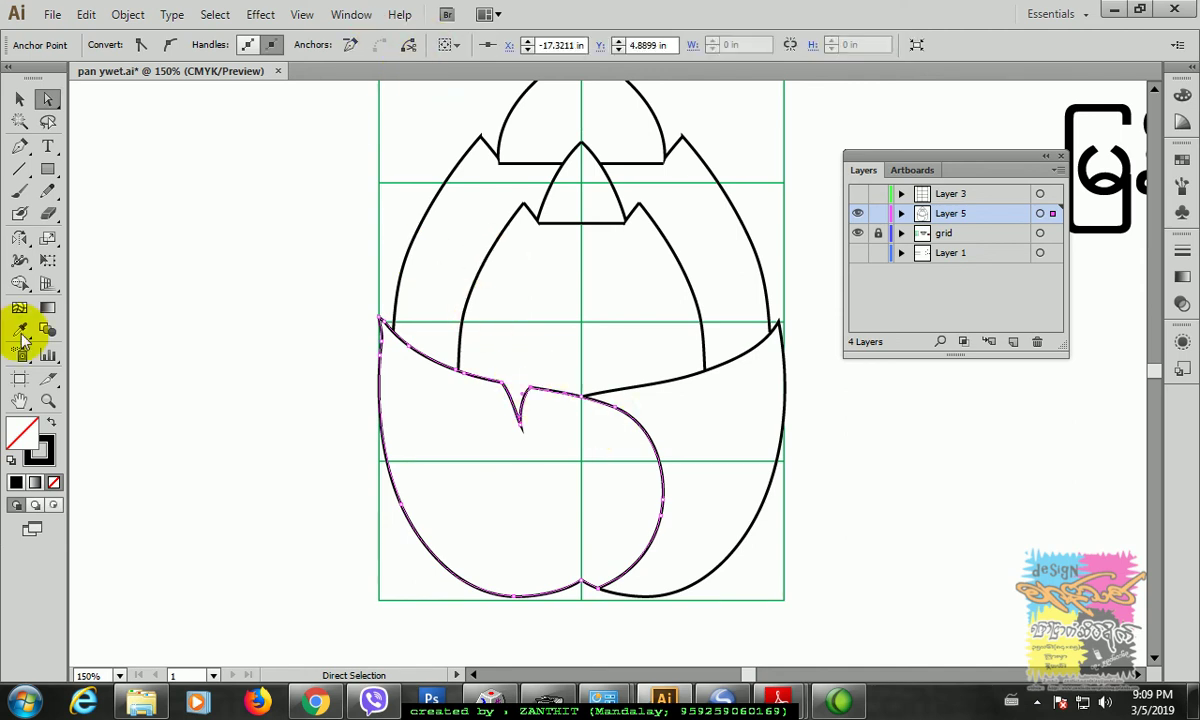
pyautogui.moveTo(586, 585); pyautogui.dragTo(584, 583)
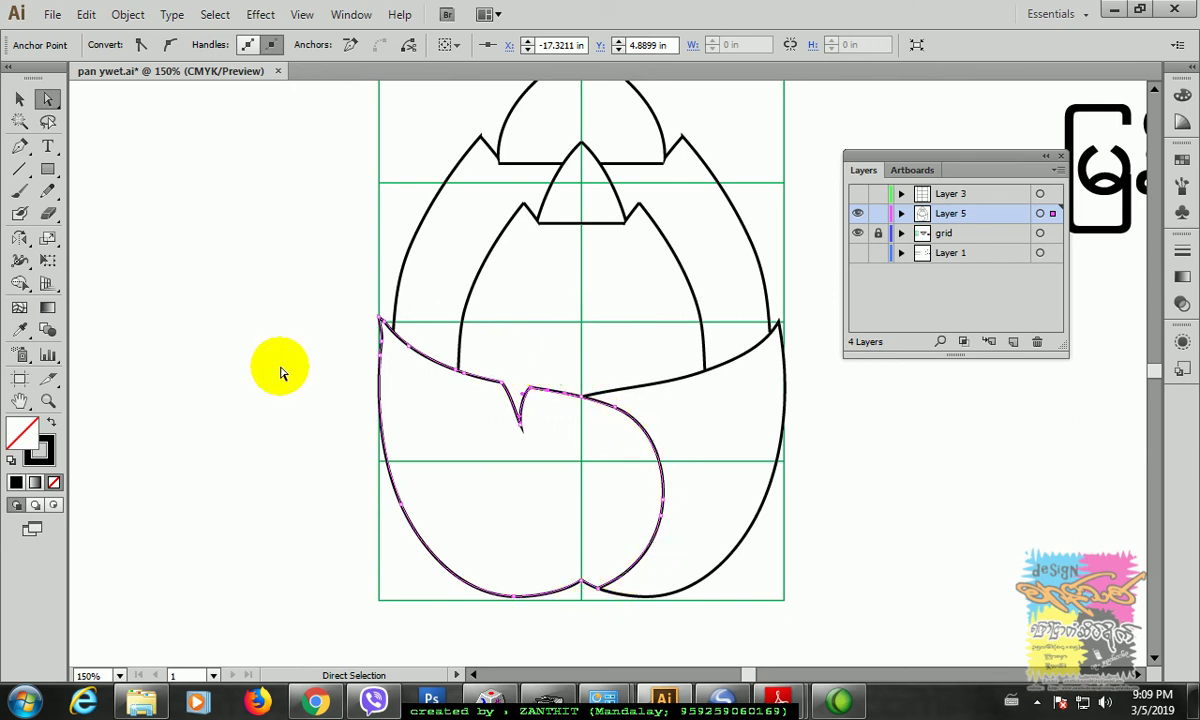
# Step: Add an anchor point beside the V notch's right corner and reshape that corner into a raised, curved peak
pyautogui.click(19, 146)
pyautogui.click(530, 394)
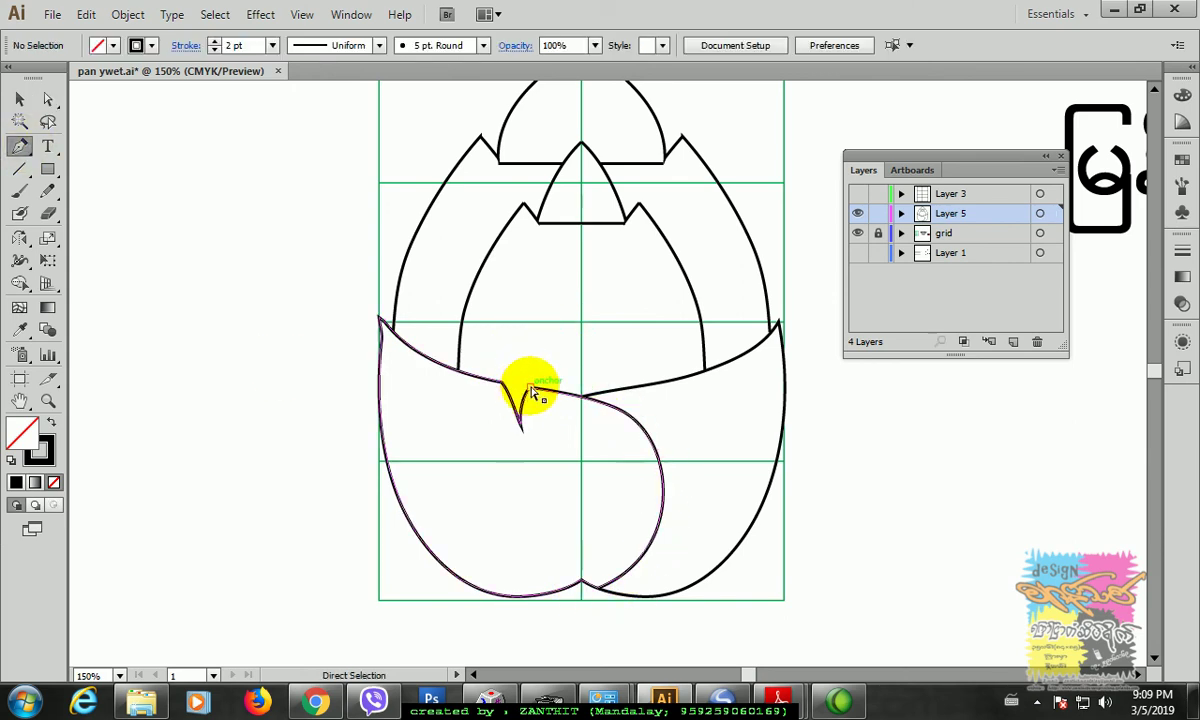
pyautogui.moveTo(533, 393)
pyautogui.mouseDown()
pyautogui.moveTo(538, 373)
pyautogui.moveTo(550, 397)
pyautogui.mouseUp()
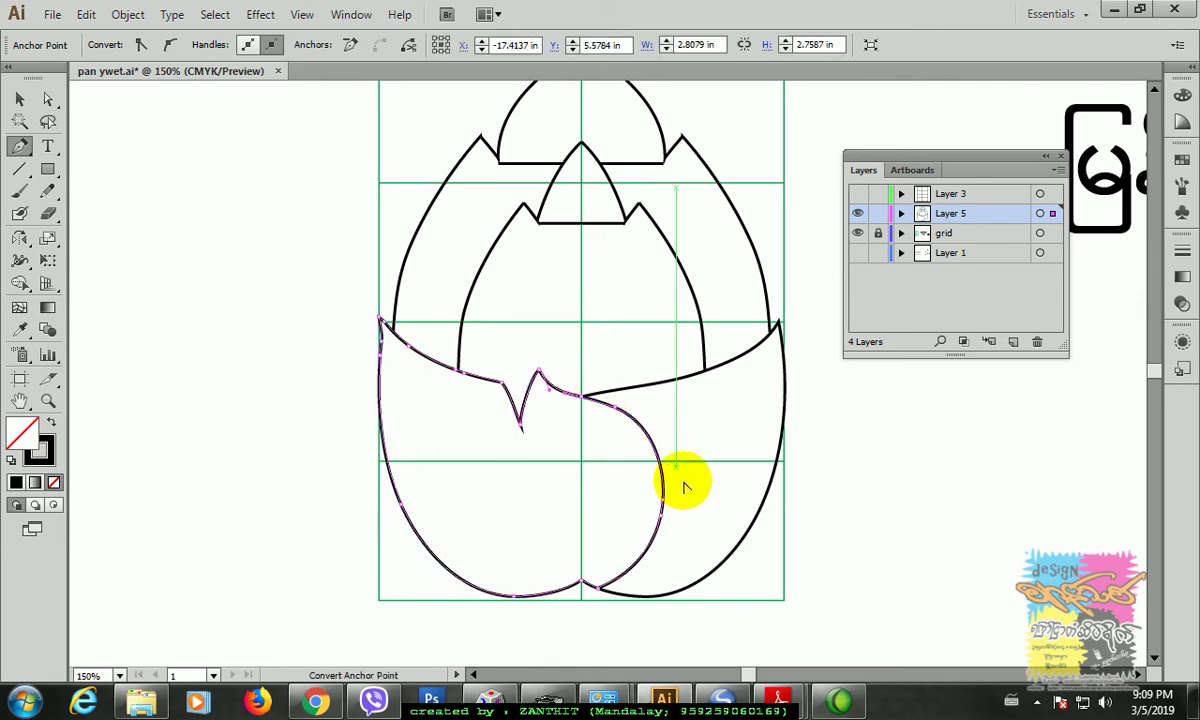
# Step: Shorten the front left leaf's V notch by raising its lowest point slightly, and nudge the upper-edge anchor on its outer side
pyautogui.keyDown('ctrl'); pyautogui.click(521, 428); pyautogui.keyUp('ctrl')
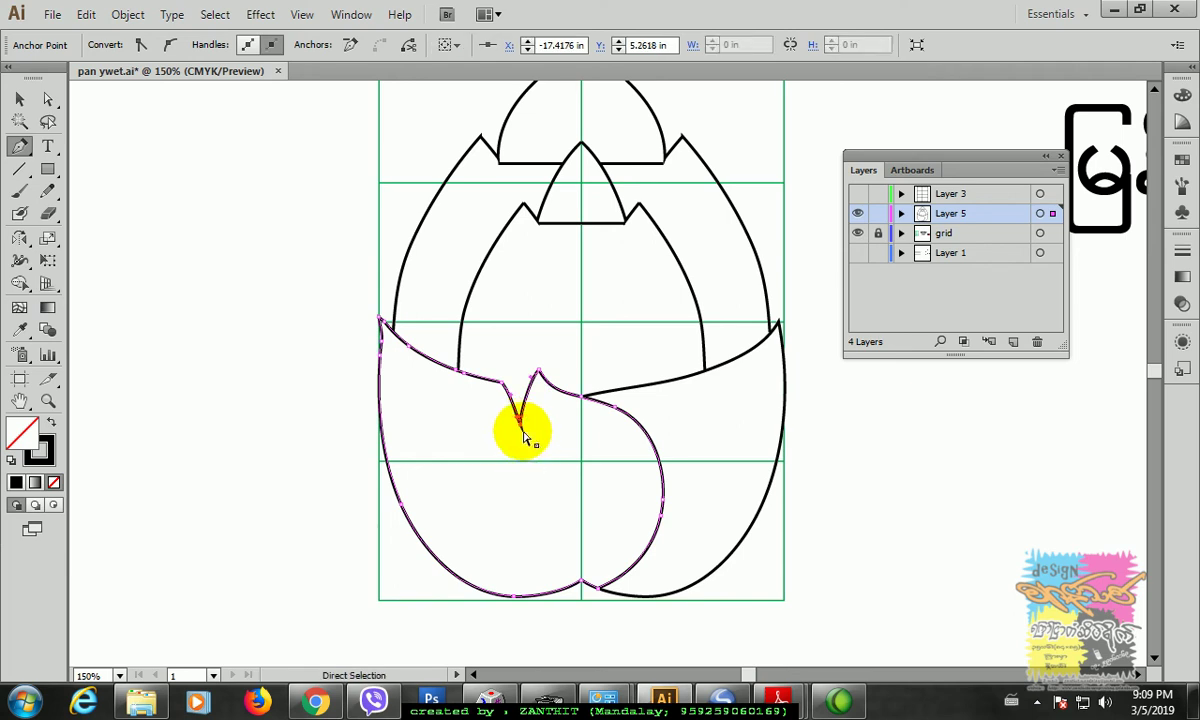
pyautogui.keyDown('ctrl'); pyautogui.click(243, 316); pyautogui.keyUp('ctrl')
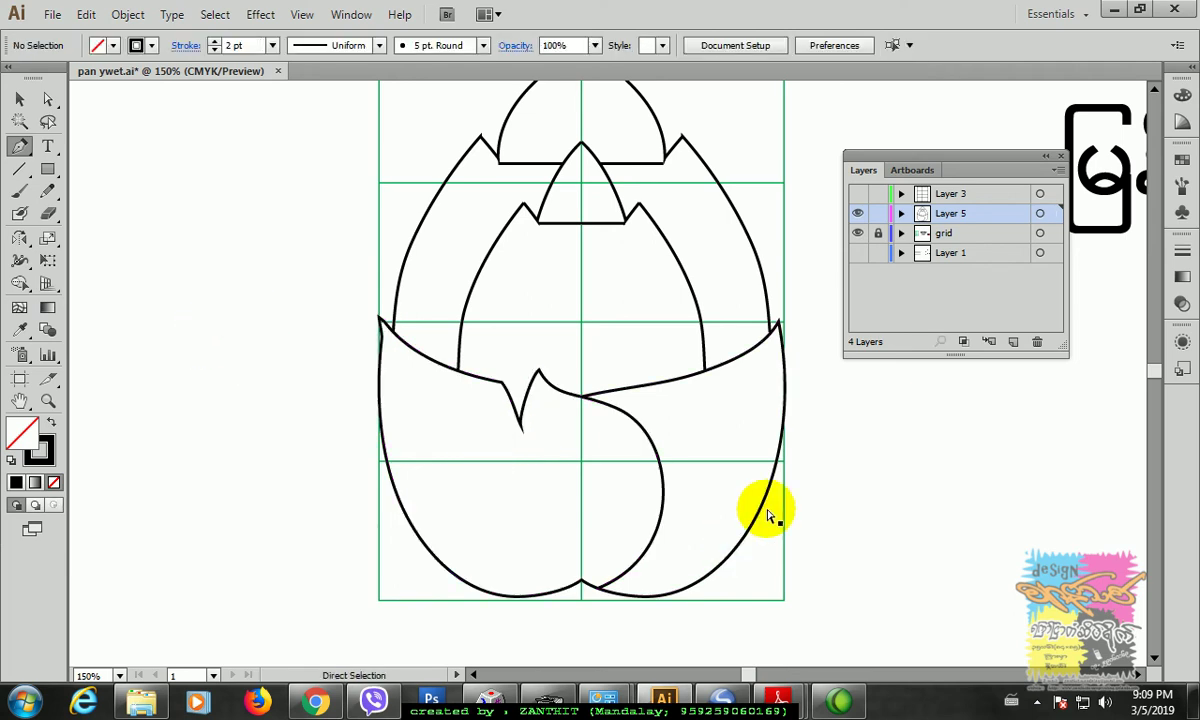
pyautogui.keyDown('ctrl'); pyautogui.click(540, 375); pyautogui.keyUp('ctrl')
pyautogui.moveTo(519, 425); pyautogui.dragTo(517, 420)
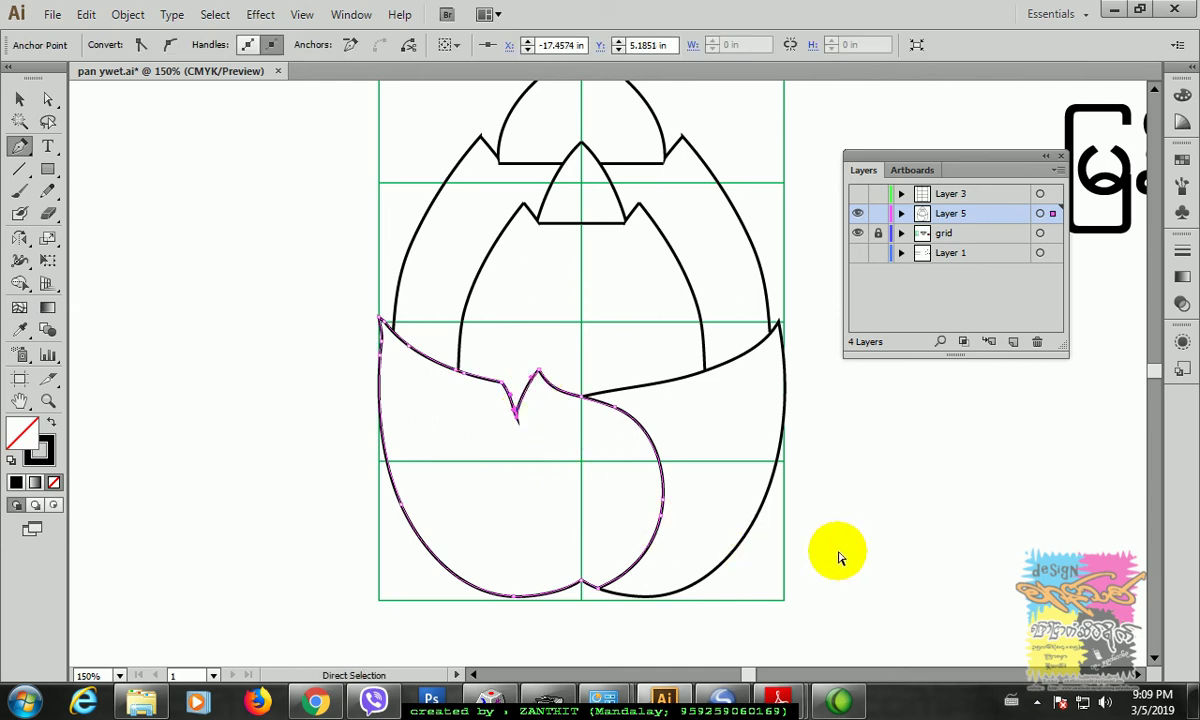
pyautogui.moveTo(459, 373); pyautogui.dragTo(463, 371)
pyautogui.click(469, 378)
pyautogui.click(268, 335)
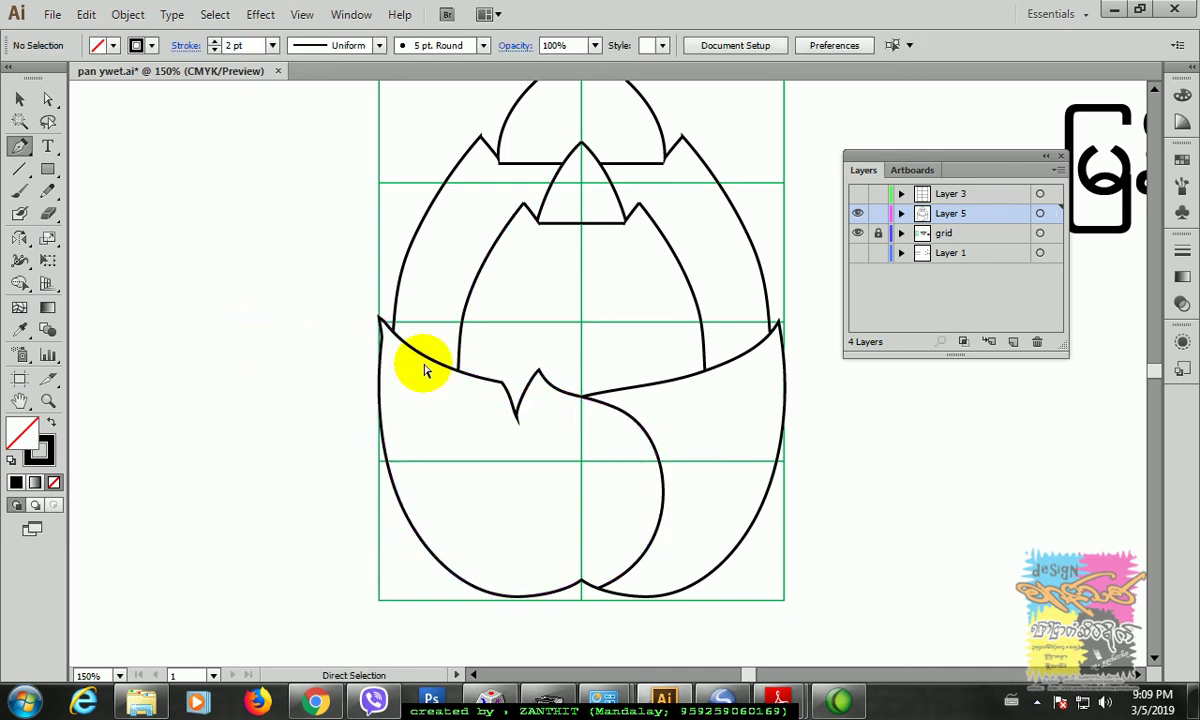
# Step: Redraw the front left leaf's upper edge into the V notch with the Pencil tool as a smooth, rounded curve
pyautogui.click(432, 370)
pyautogui.click(47, 191)
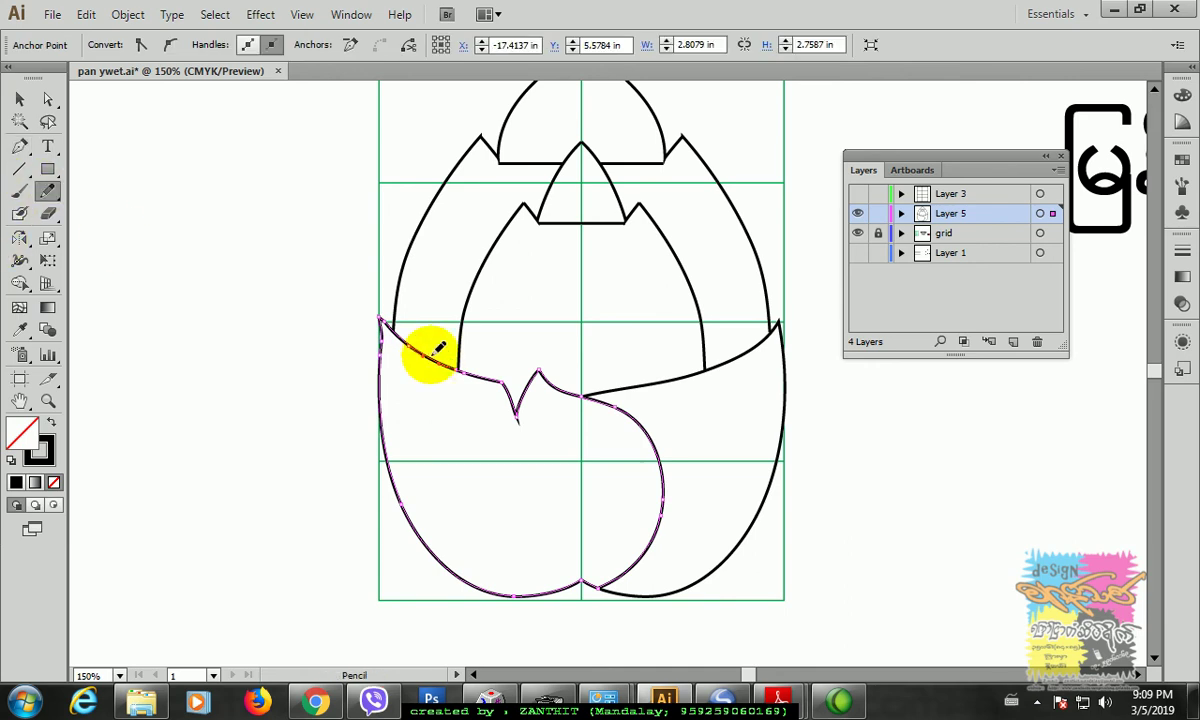
pyautogui.moveTo(451, 362)
pyautogui.mouseDown()
pyautogui.moveTo(503, 389)
pyautogui.moveTo(517, 416)
pyautogui.mouseUp()
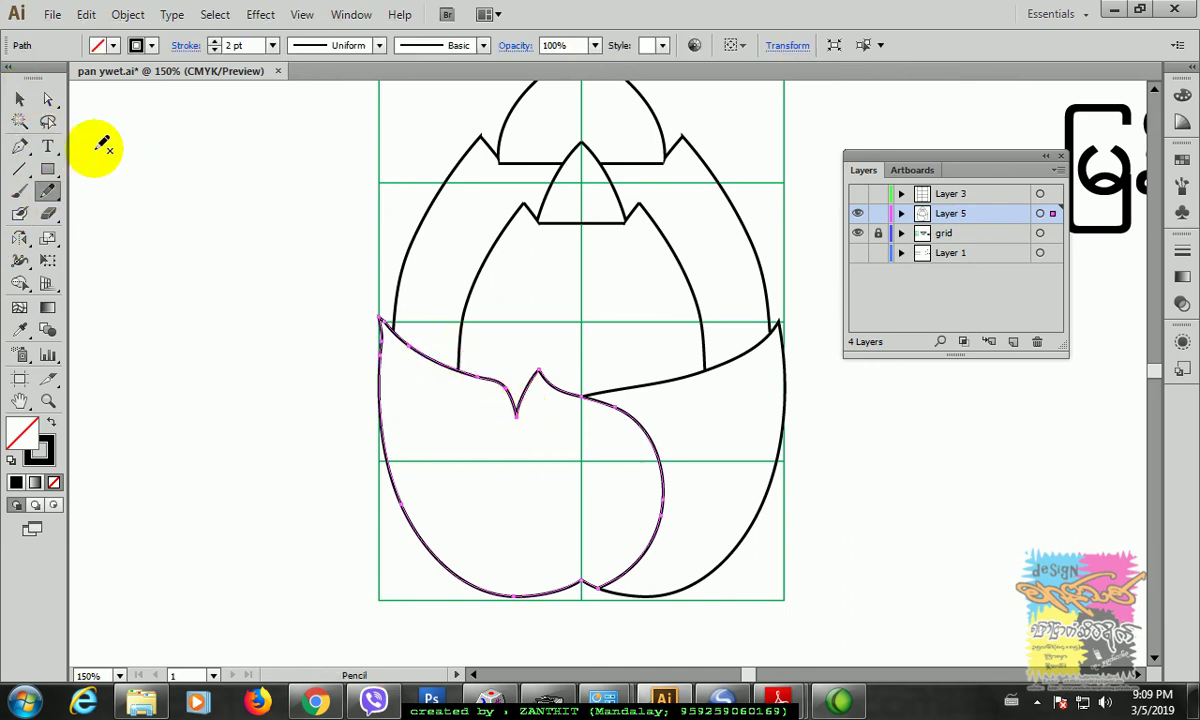
pyautogui.click(18, 100)
pyautogui.click(246, 272)
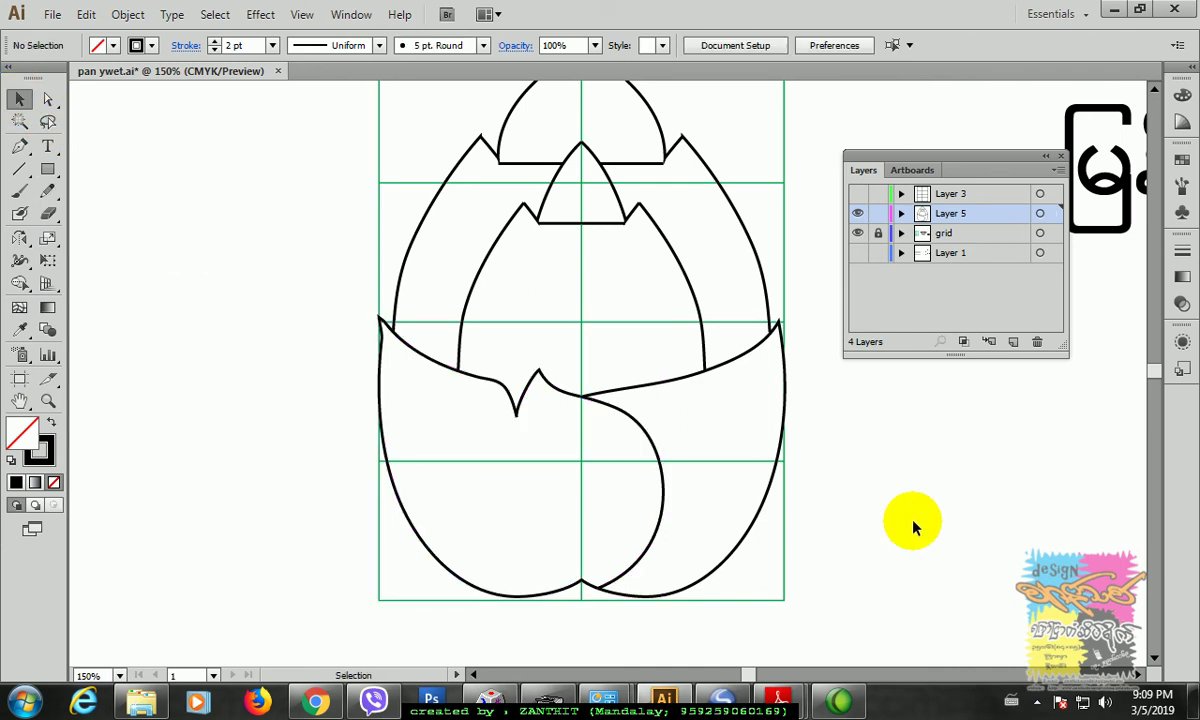
# Step: Redraw the front right leaf's outer tip with the Pencil tool as a curved point flaring outward
pyautogui.moveTo(846, 490); pyautogui.dragTo(782, 530)
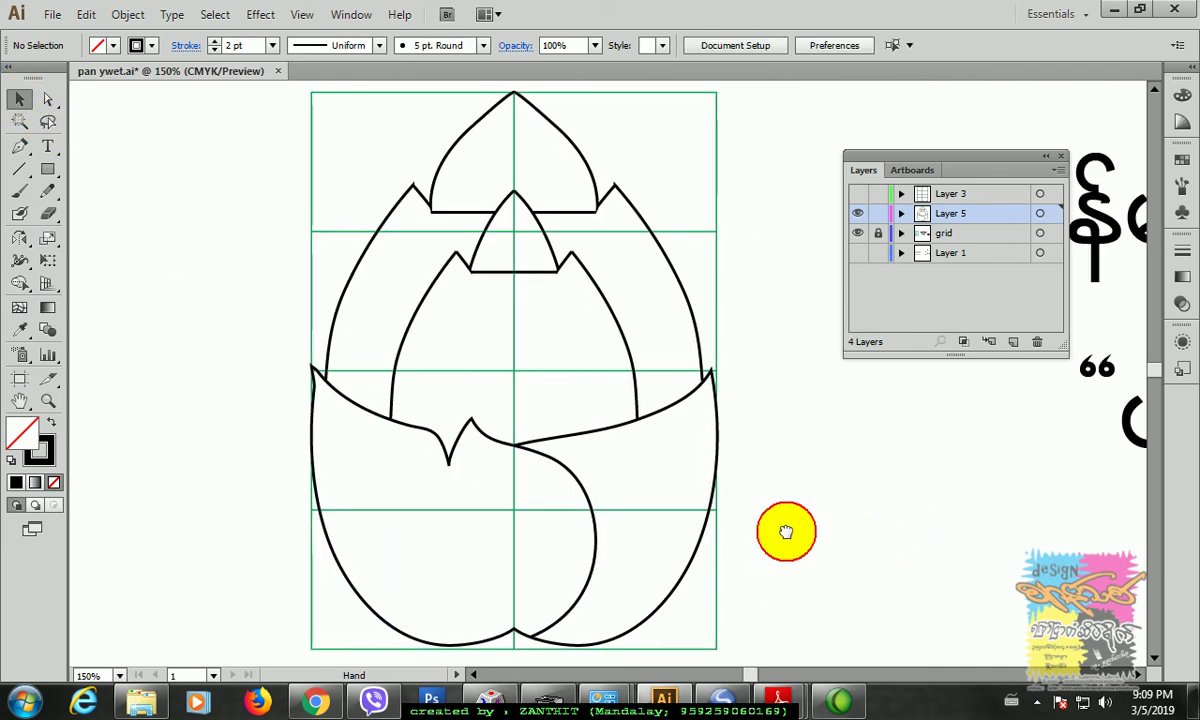
pyautogui.moveTo(750, 455); pyautogui.dragTo(720, 471)
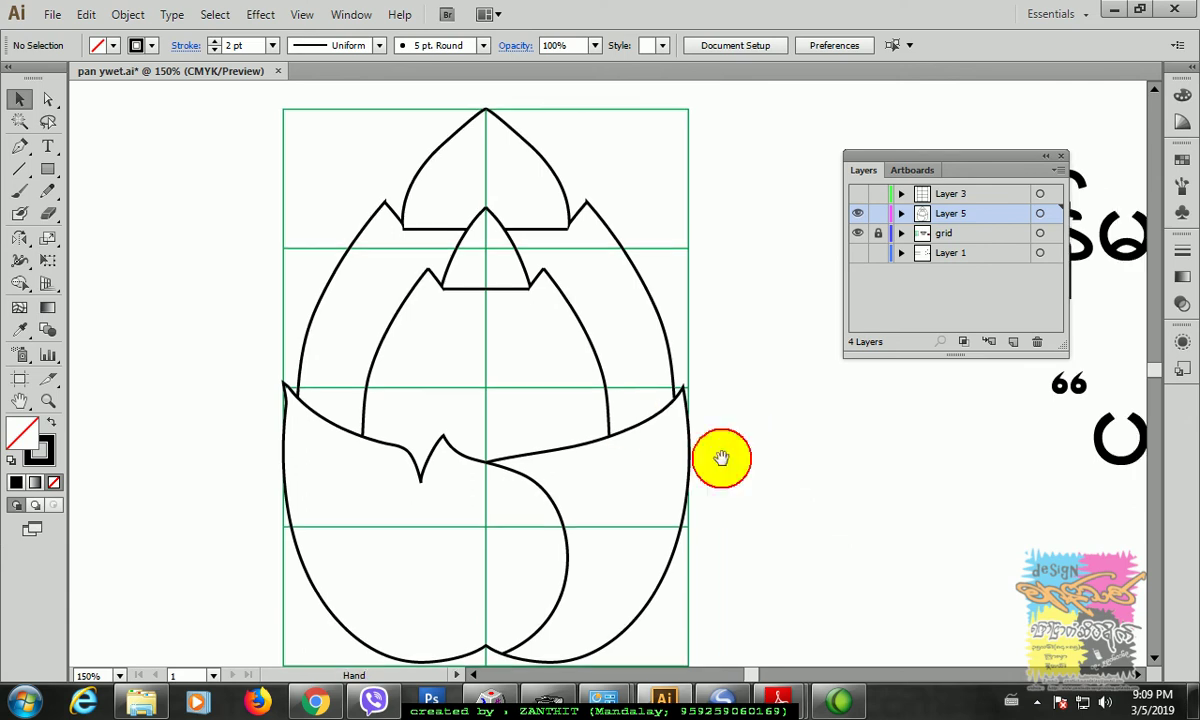
pyautogui.click(651, 418)
pyautogui.click(47, 190)
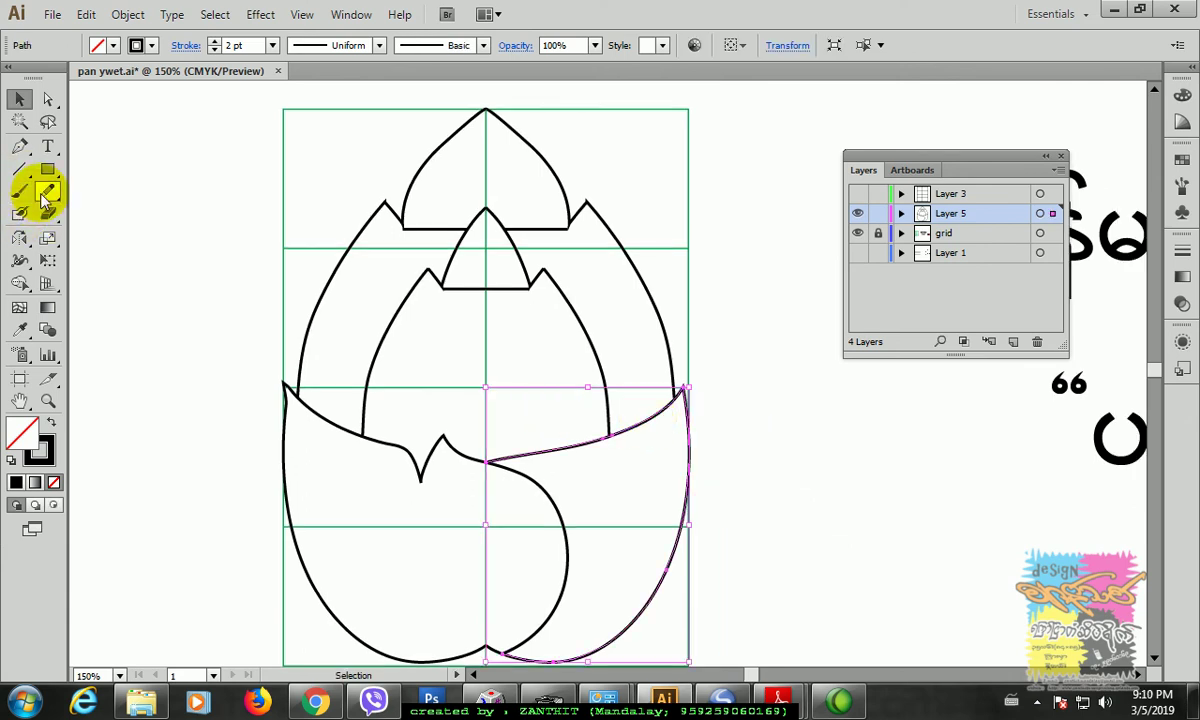
pyautogui.moveTo(665, 404); pyautogui.dragTo(680, 390)
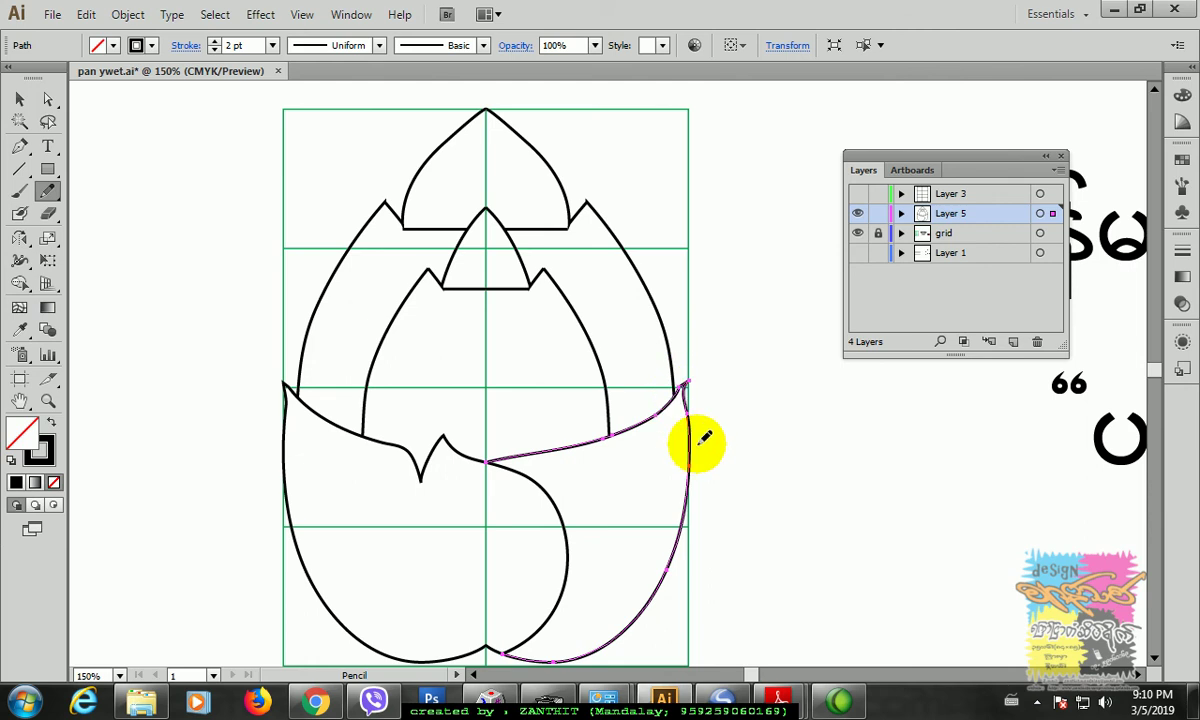
pyautogui.keyDown('ctrl'); pyautogui.click(878, 570); pyautogui.keyUp('ctrl')
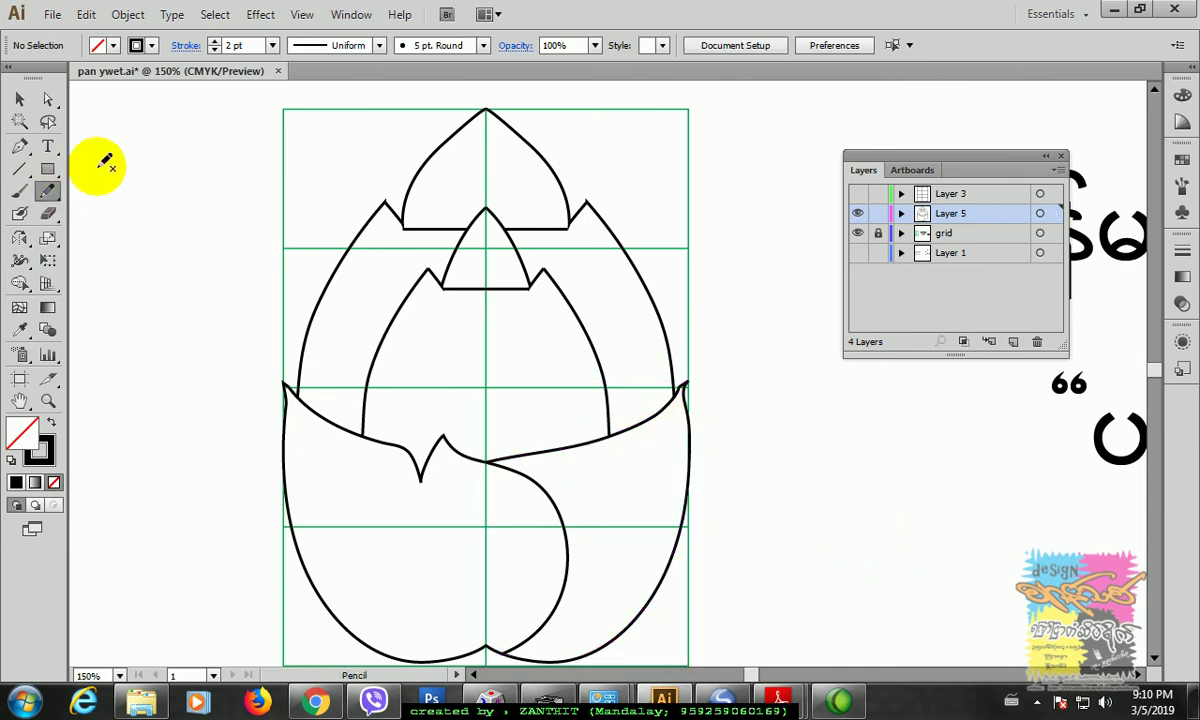
# Step: Smooth the front right leaf's upper edge below the tip with a Pencil stroke
pyautogui.keyDown('ctrl'); pyautogui.click(678, 388); pyautogui.keyUp('ctrl')
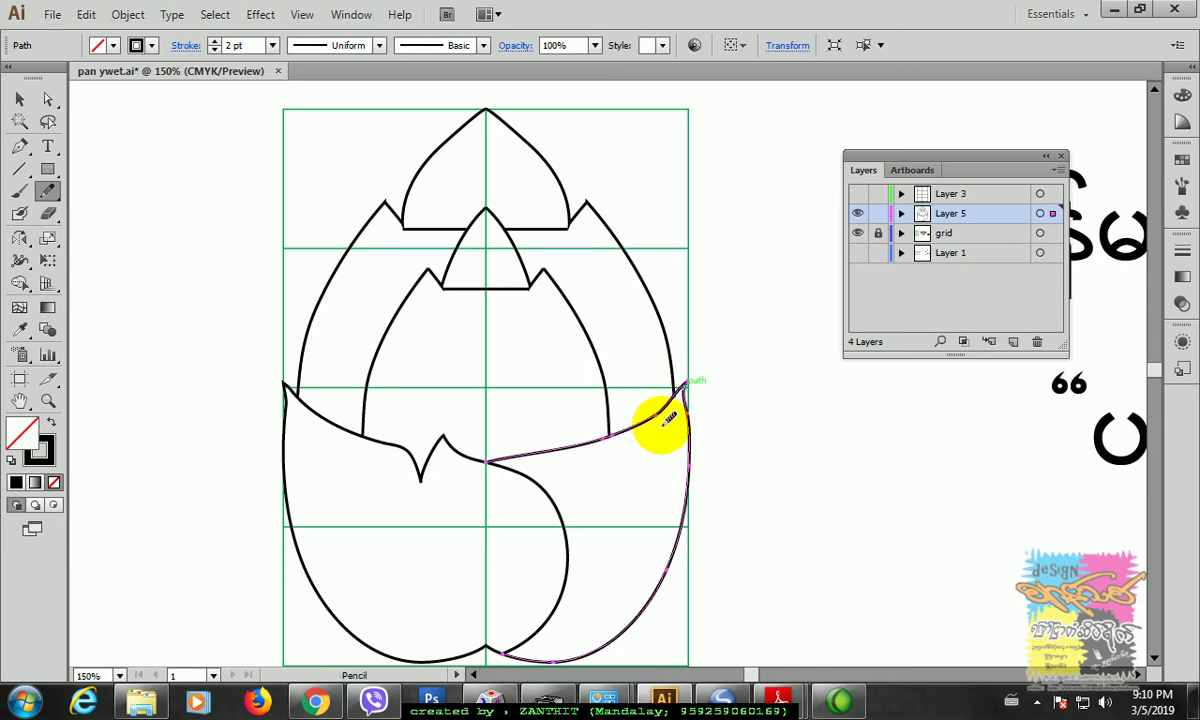
pyautogui.moveTo(656, 407)
pyautogui.mouseDown()
pyautogui.moveTo(579, 437)
pyautogui.moveTo(650, 415)
pyautogui.moveTo(595, 429)
pyautogui.mouseUp()
pyautogui.keyDown('ctrl'); pyautogui.click(769, 415); pyautogui.keyUp('ctrl')
# Step: Draw a short horizontal line from each front leaf's outer tip to the neighbouring outer lobe
pyautogui.moveTo(653, 517); pyautogui.dragTo(650, 433)
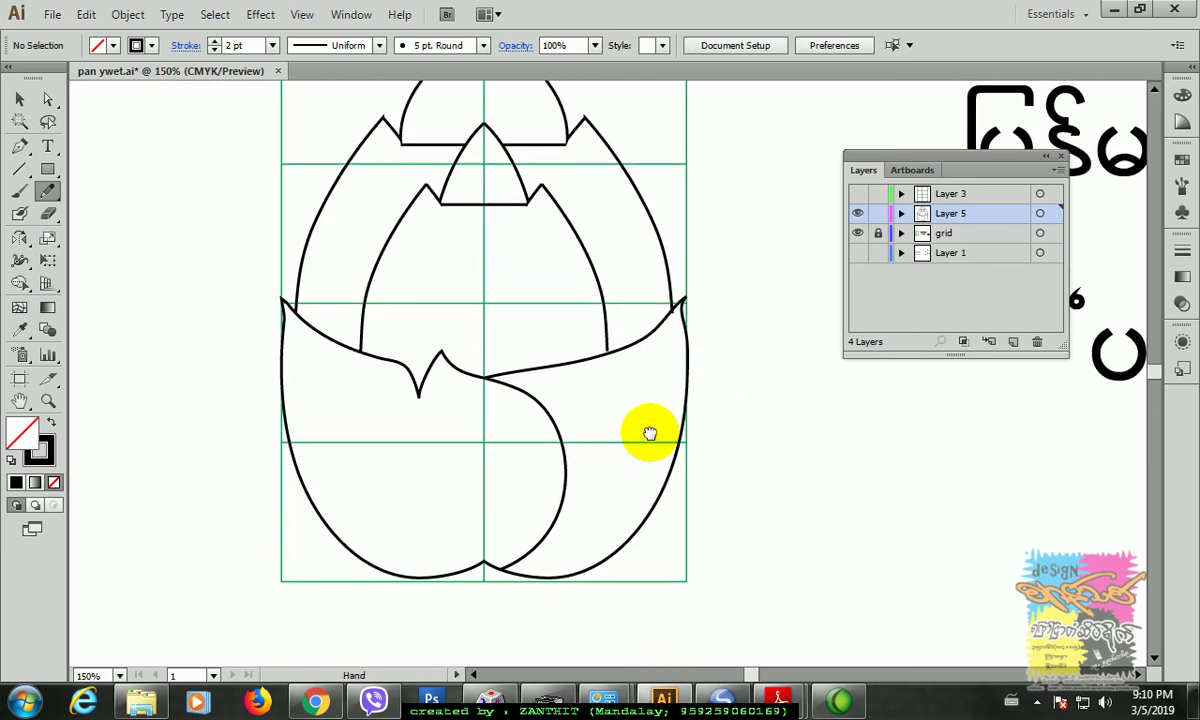
pyautogui.click(20, 167)
pyautogui.moveTo(283, 300); pyautogui.dragTo(677, 305)
pyautogui.click(18, 102)
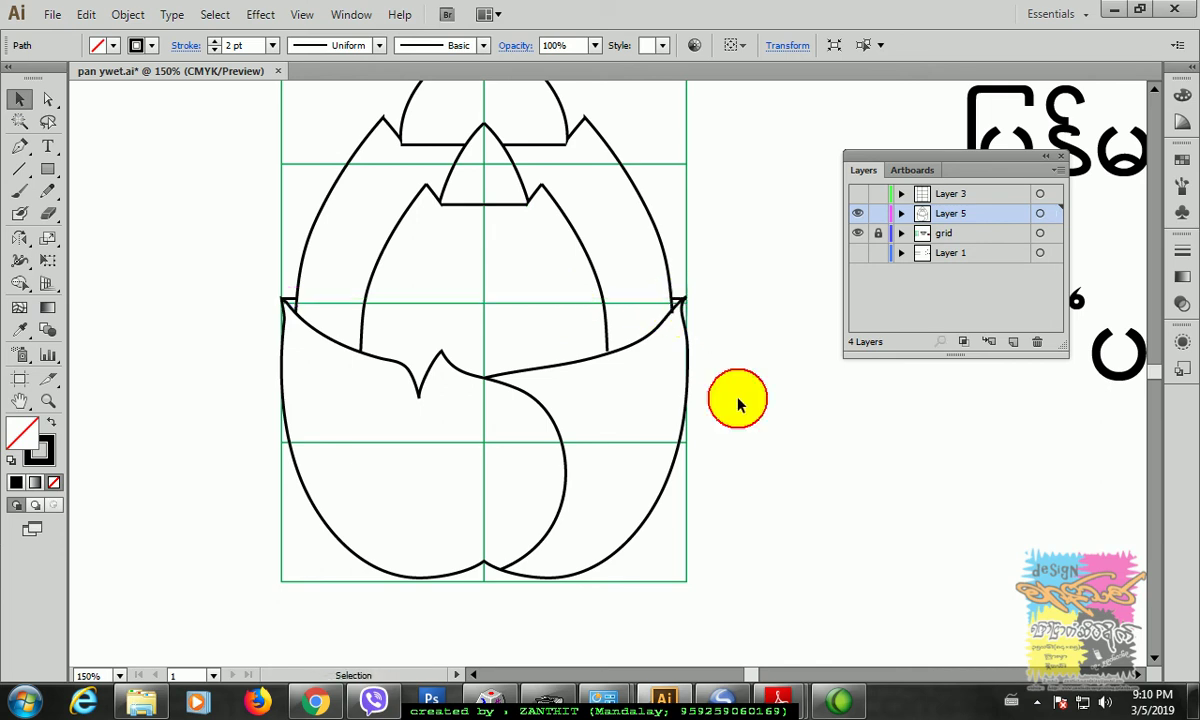
pyautogui.click(724, 326)
# Step: Move the outer right lobe's lower end point onto the front right leaf's upper edge so it no longer overshoots
pyautogui.moveTo(720, 395); pyautogui.dragTo(721, 454)
pyautogui.hotkey('ctrl', '+')
pyautogui.hotkey('ctrl', '+')
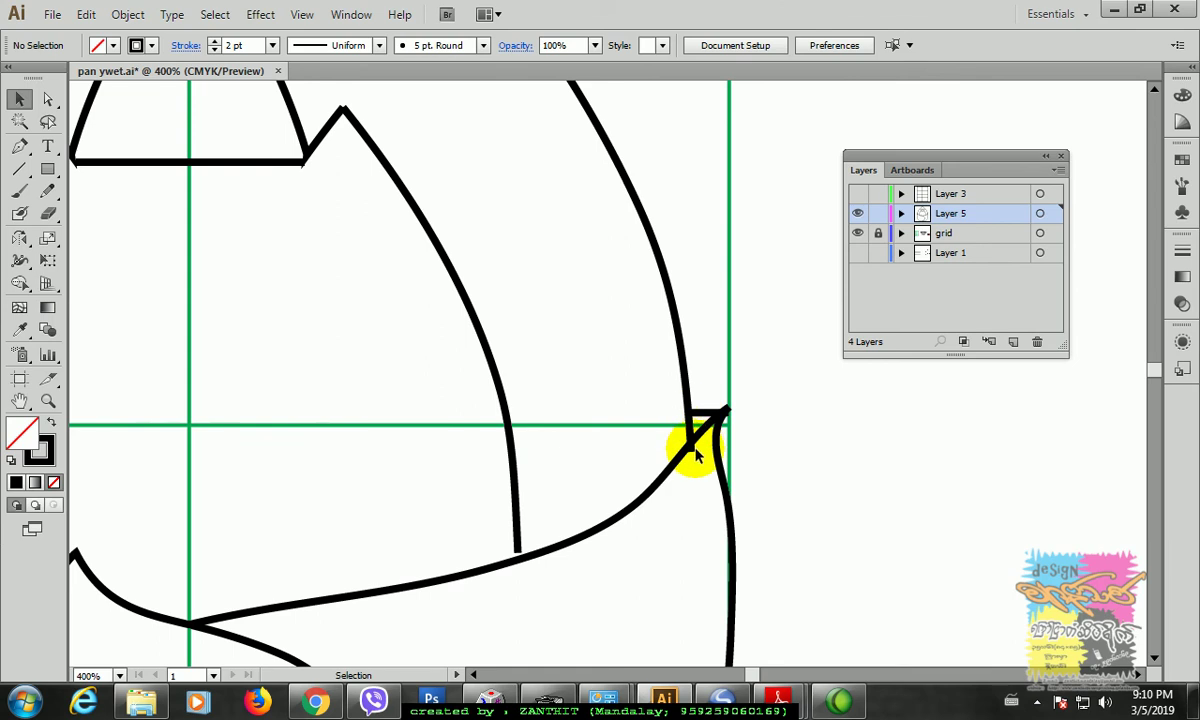
pyautogui.click(692, 456)
pyautogui.click(47, 99)
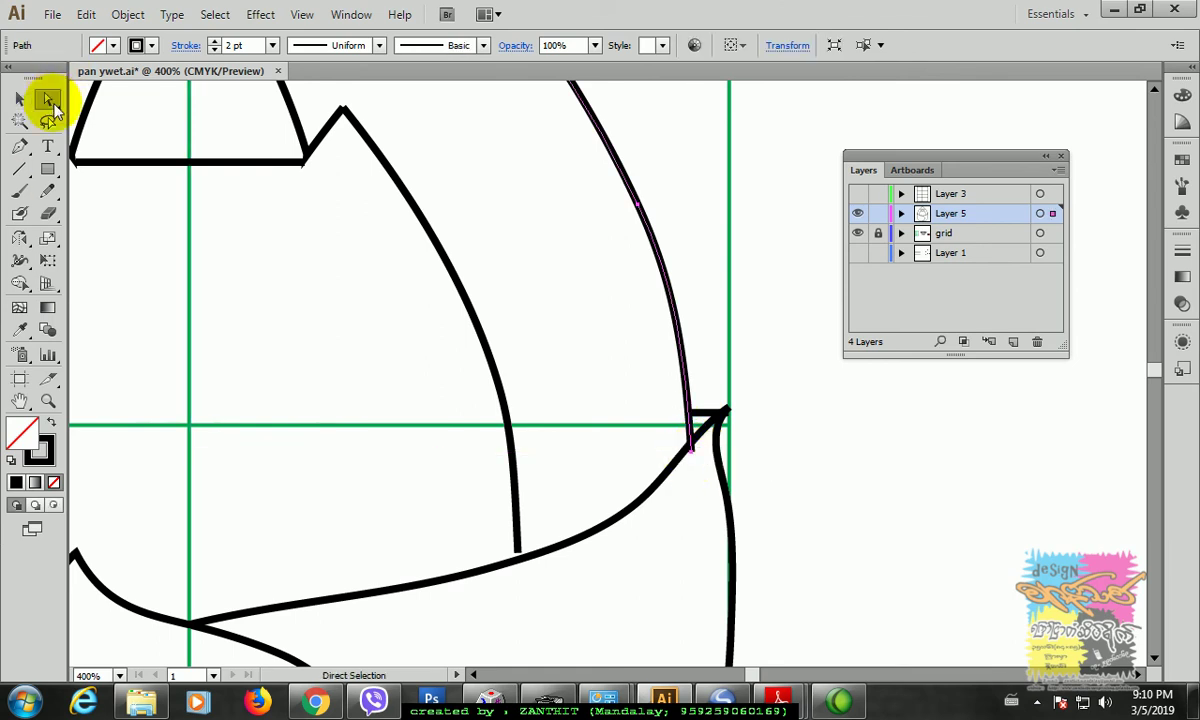
pyautogui.click(693, 453)
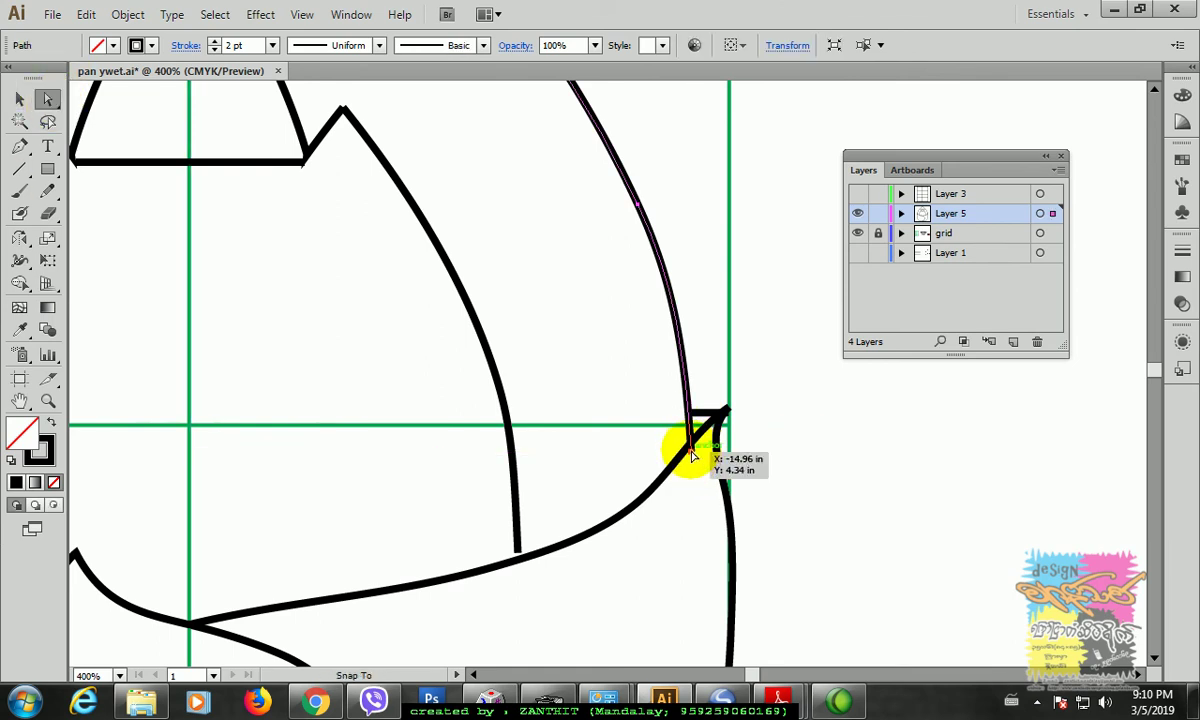
pyautogui.moveTo(702, 415); pyautogui.dragTo(727, 414)
pyautogui.click(763, 428)
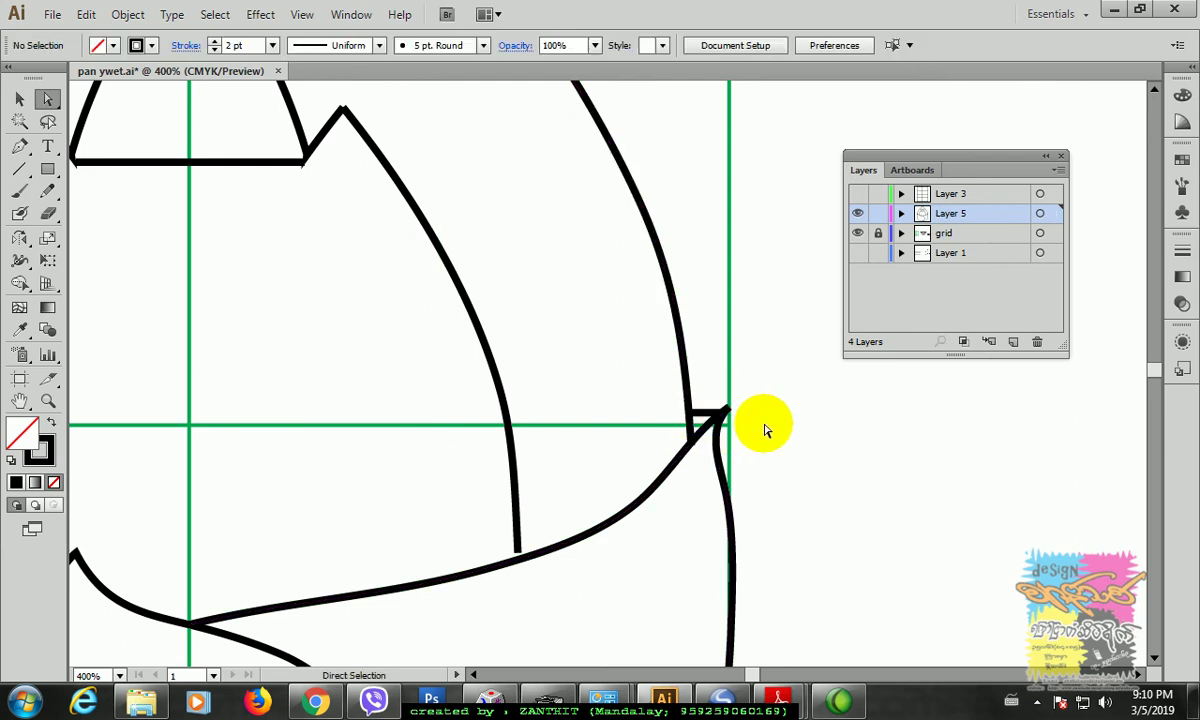
# Step: Hide the grid layer and inspect the whole ornament without the guide lines
pyautogui.hotkey('ctrl', '-')
pyautogui.hotkey('ctrl', '-')
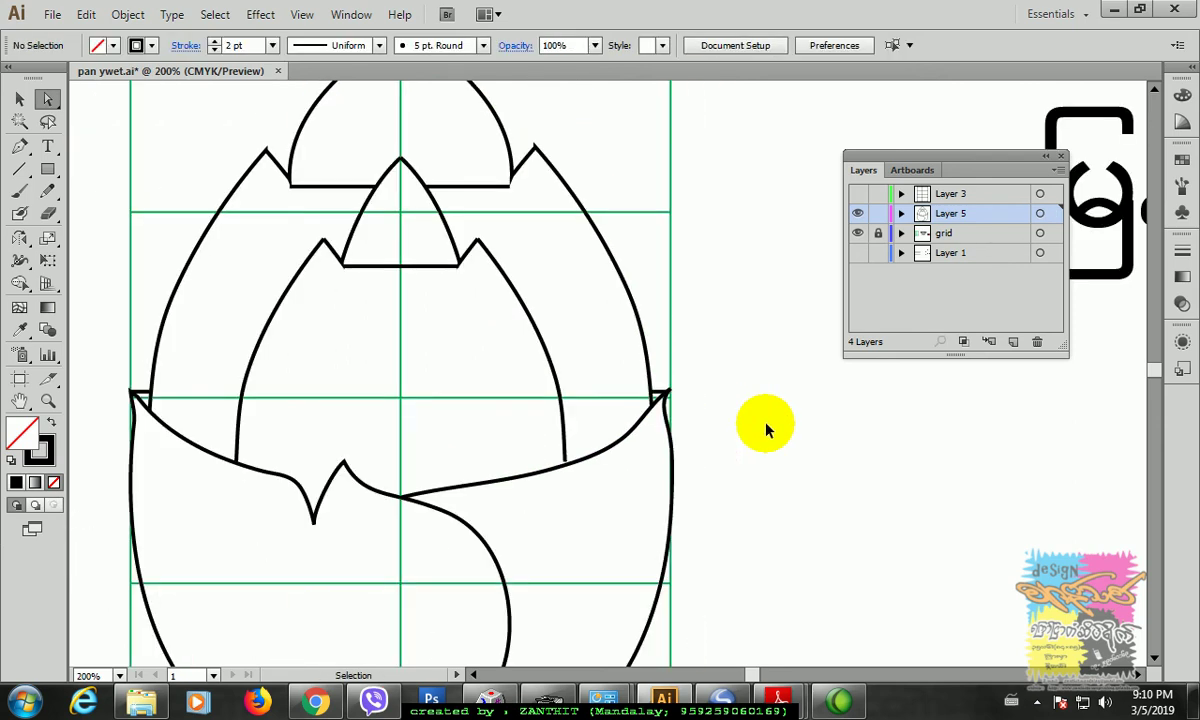
pyautogui.hotkey('ctrl', '-')
pyautogui.hotkey('ctrl', '-')
pyautogui.click(19, 99)
pyautogui.moveTo(271, 167); pyautogui.dragTo(684, 595)
pyautogui.press('space')
pyautogui.moveTo(622, 547); pyautogui.dragTo(776, 473)
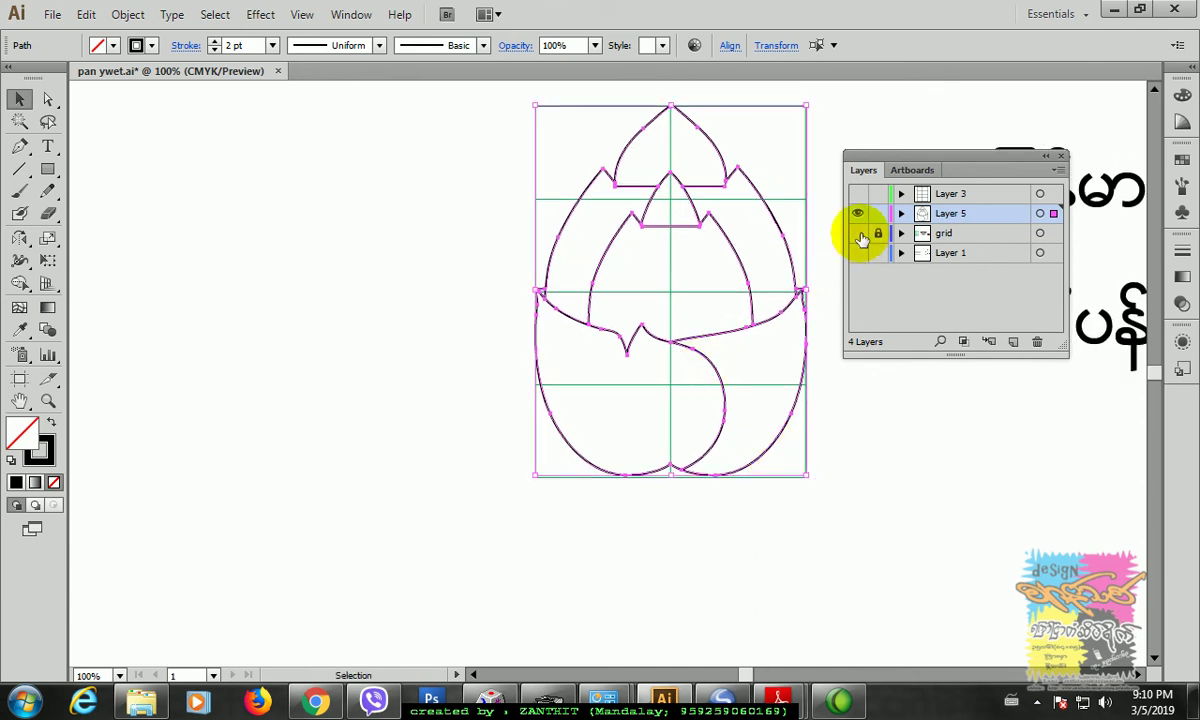
pyautogui.click(880, 462)
pyautogui.moveTo(880, 447); pyautogui.dragTo(722, 490)
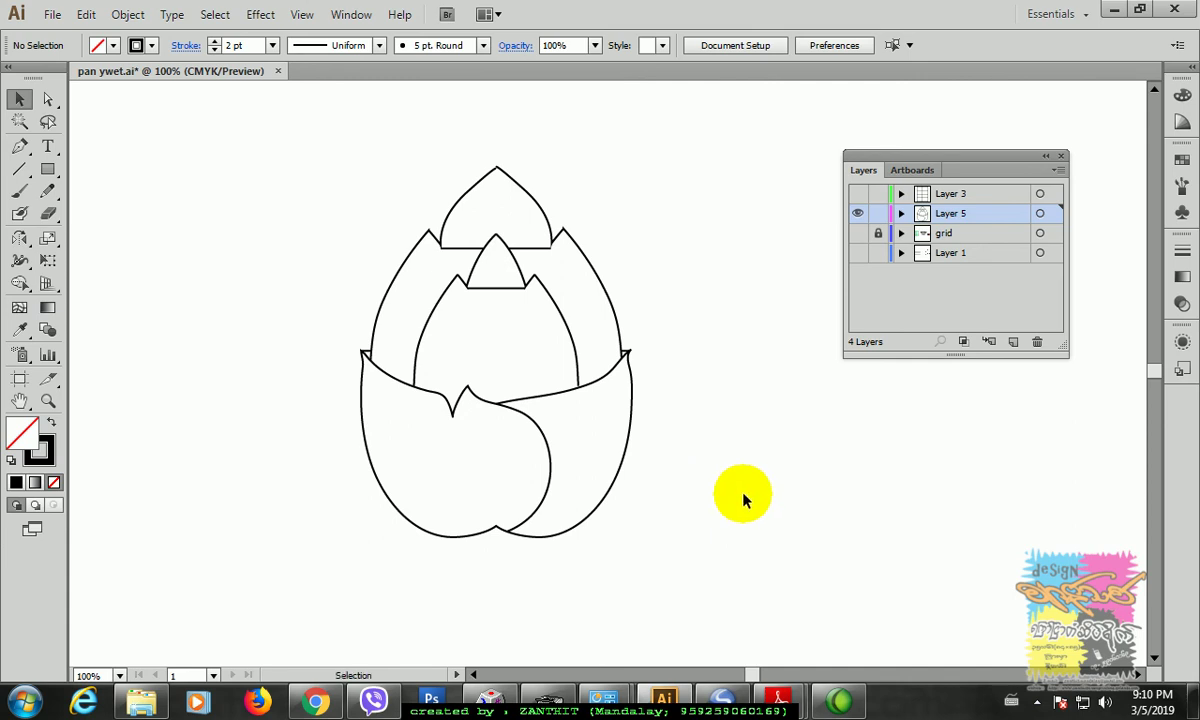
# Step: Show the grid layer again and compare the ornament with its construction grid and the title text
pyautogui.hotkey('ctrl', '-')
pyautogui.hotkey('ctrl', '-')
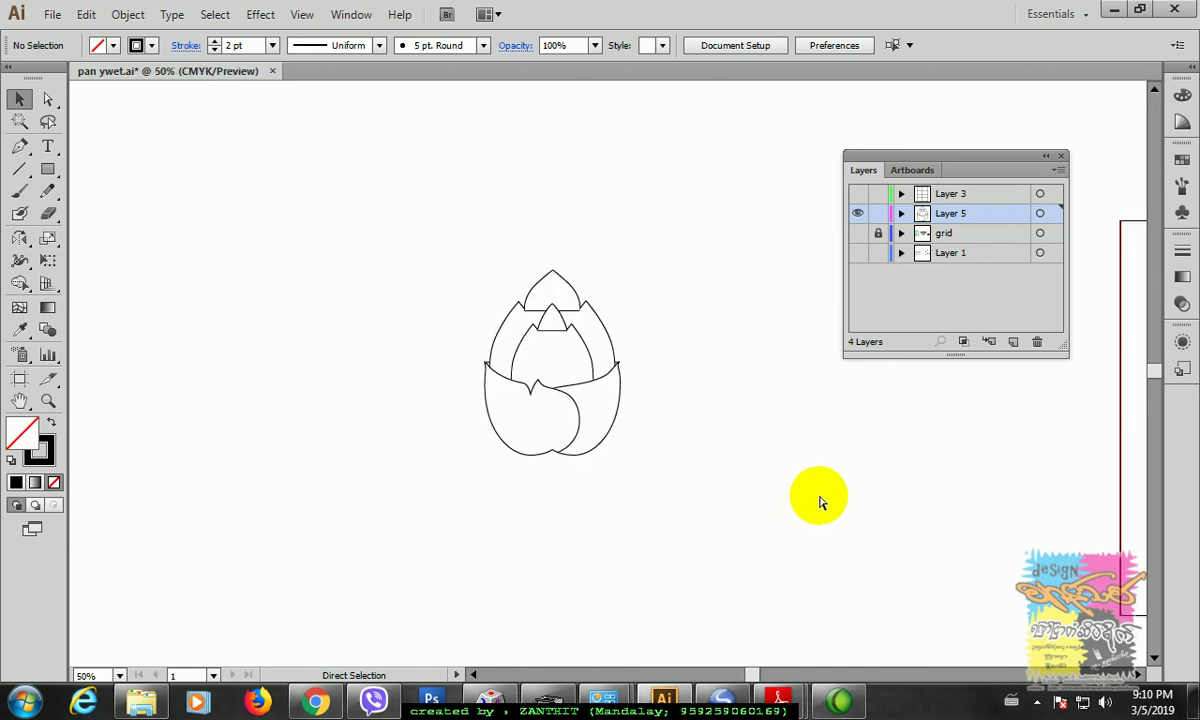
pyautogui.hotkey('ctrl', '-')
pyautogui.moveTo(866, 498); pyautogui.dragTo(651, 486)
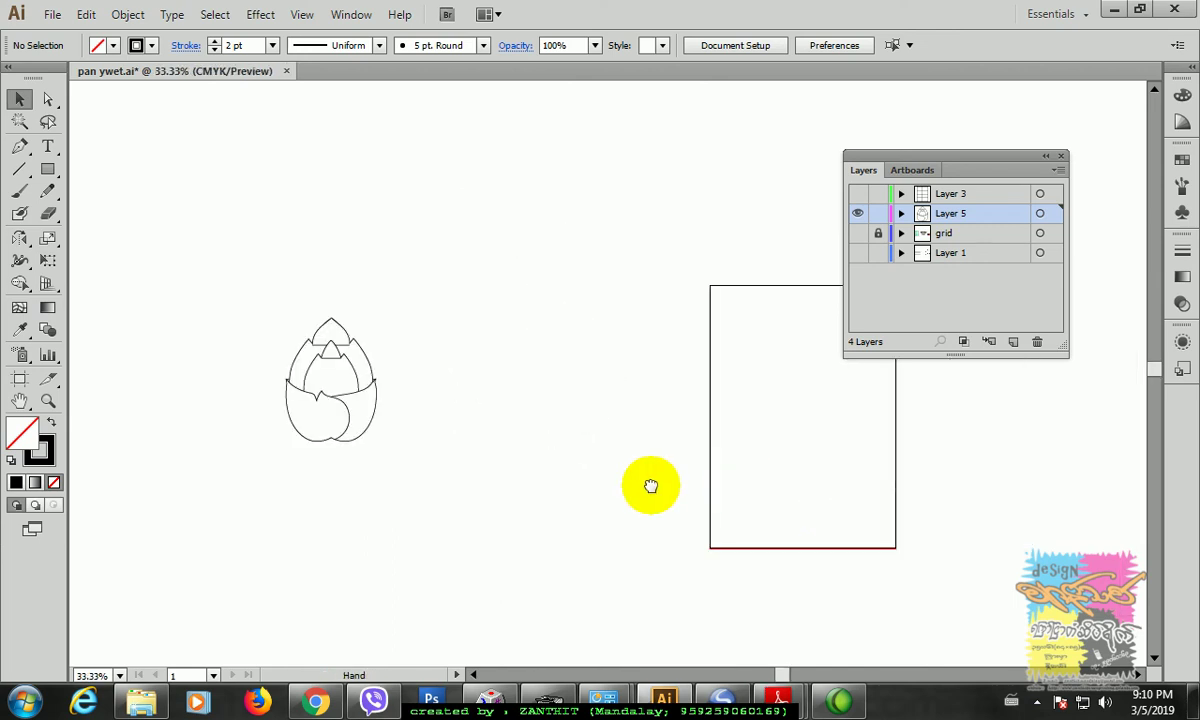
pyautogui.click(857, 234)
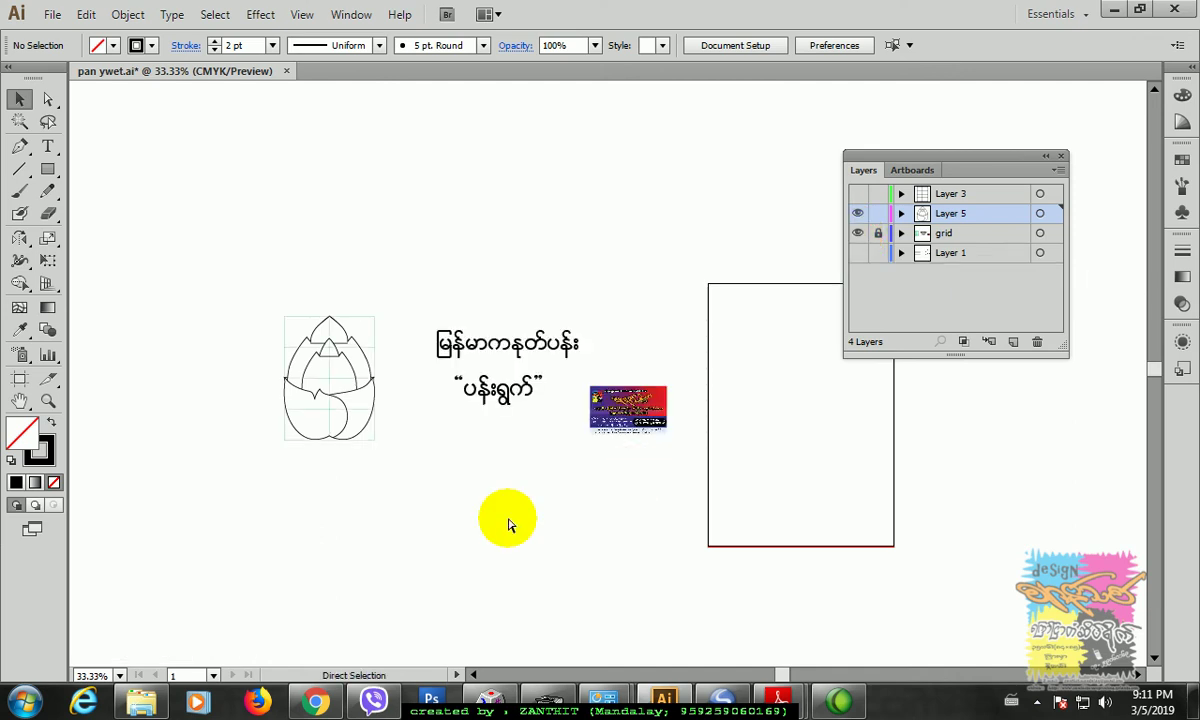
pyautogui.hotkey('ctrl', '+')
pyautogui.hotkey('ctrl', '+')
pyautogui.moveTo(450, 557); pyautogui.dragTo(686, 572)
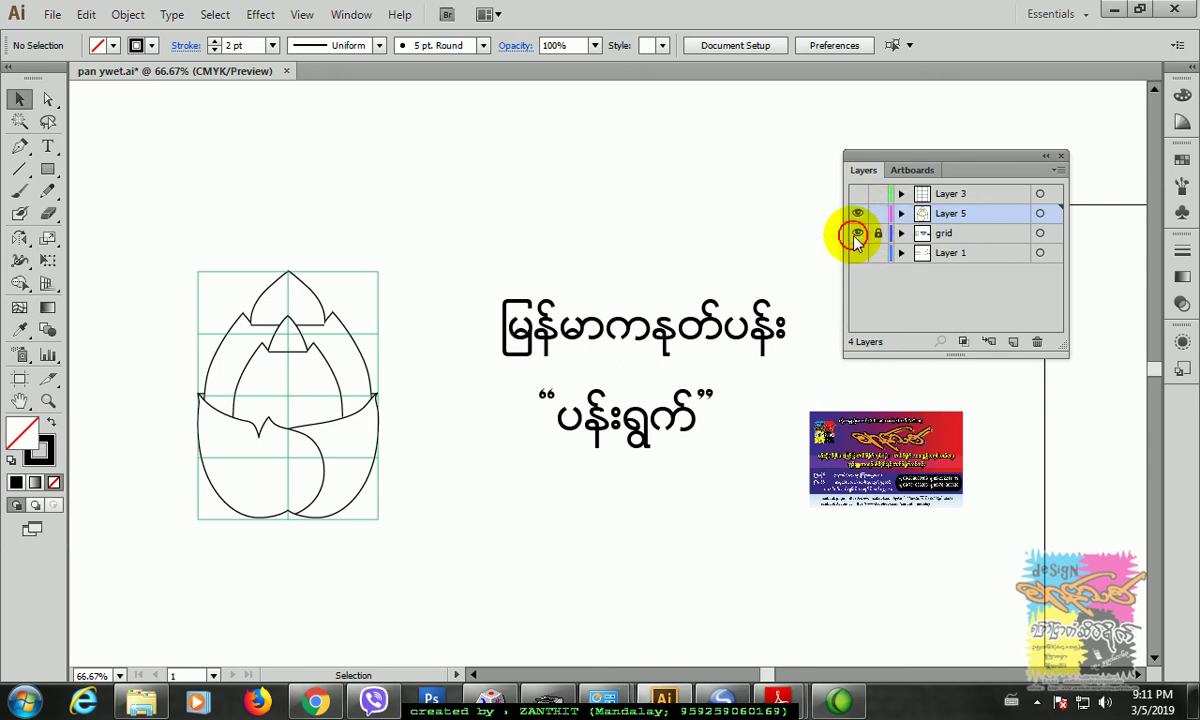
pyautogui.click(857, 233)
pyautogui.click(857, 233)
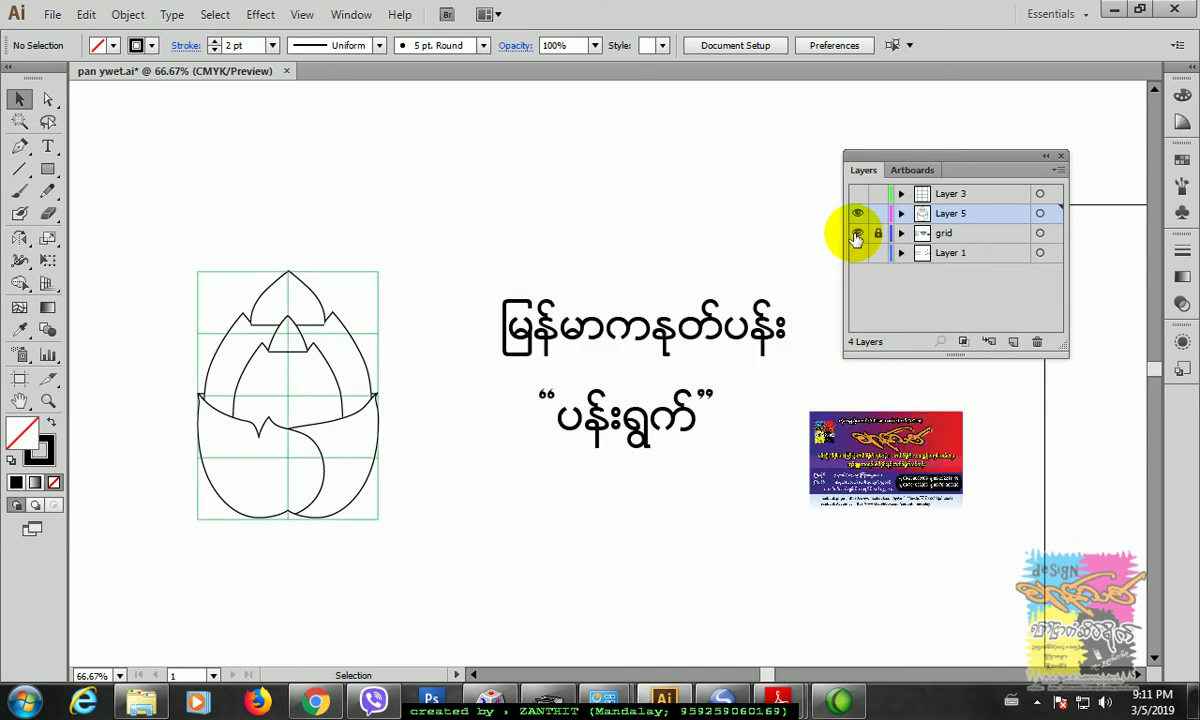
# Step: Move the complete leaf ornament off the construction grid and place it centred below the Burmese title text
pyautogui.moveTo(166, 249); pyautogui.dragTo(437, 573)
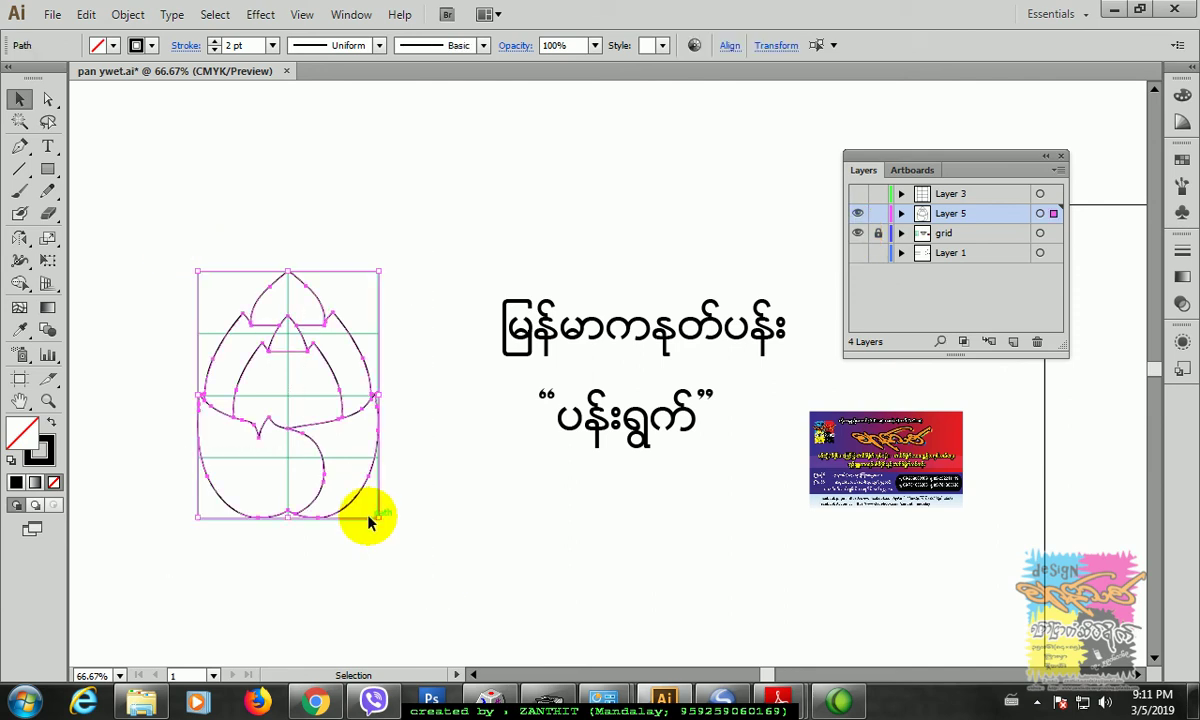
pyautogui.moveTo(350, 505); pyautogui.dragTo(614, 473)
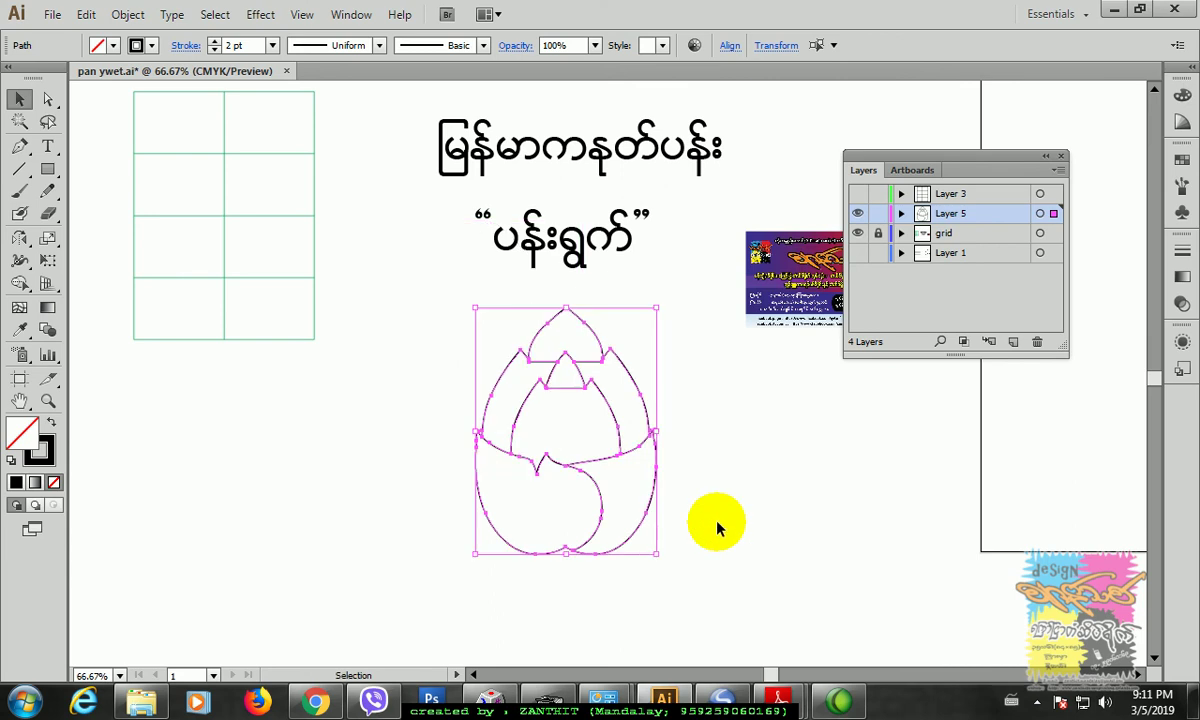
pyautogui.click(717, 524)
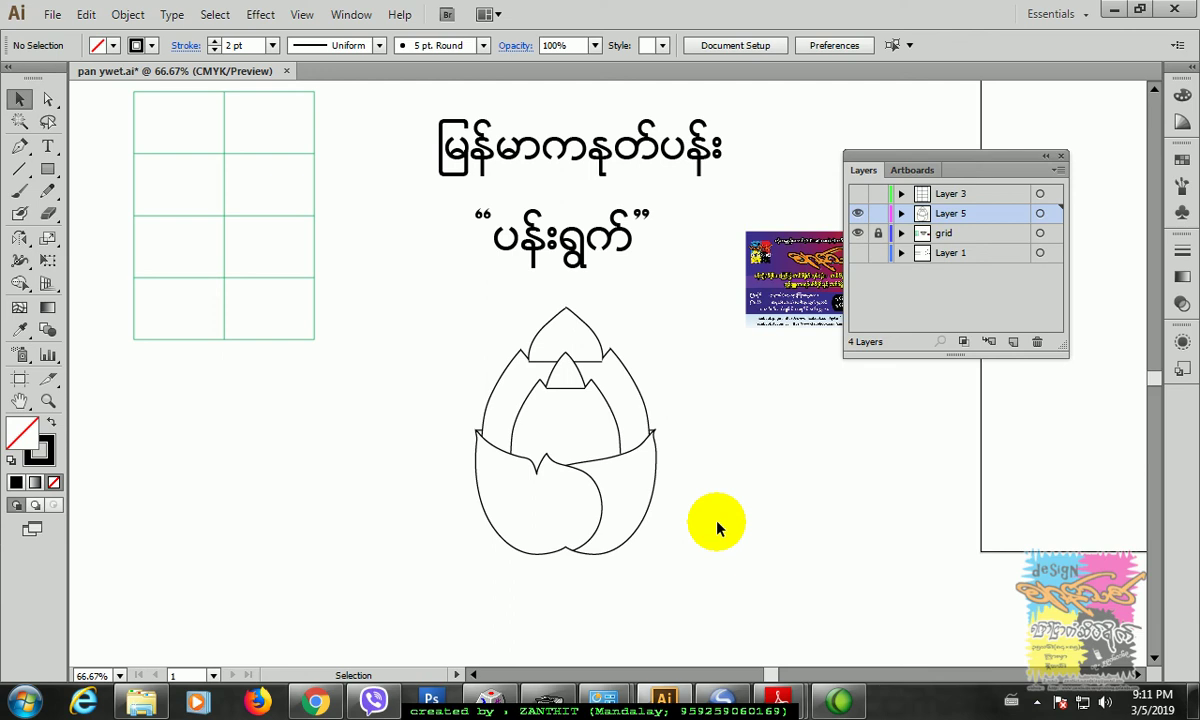
# Step: Examine the business banner beside the title text at 300% zoom
pyautogui.press('space')
pyautogui.moveTo(758, 485); pyautogui.dragTo(513, 523)
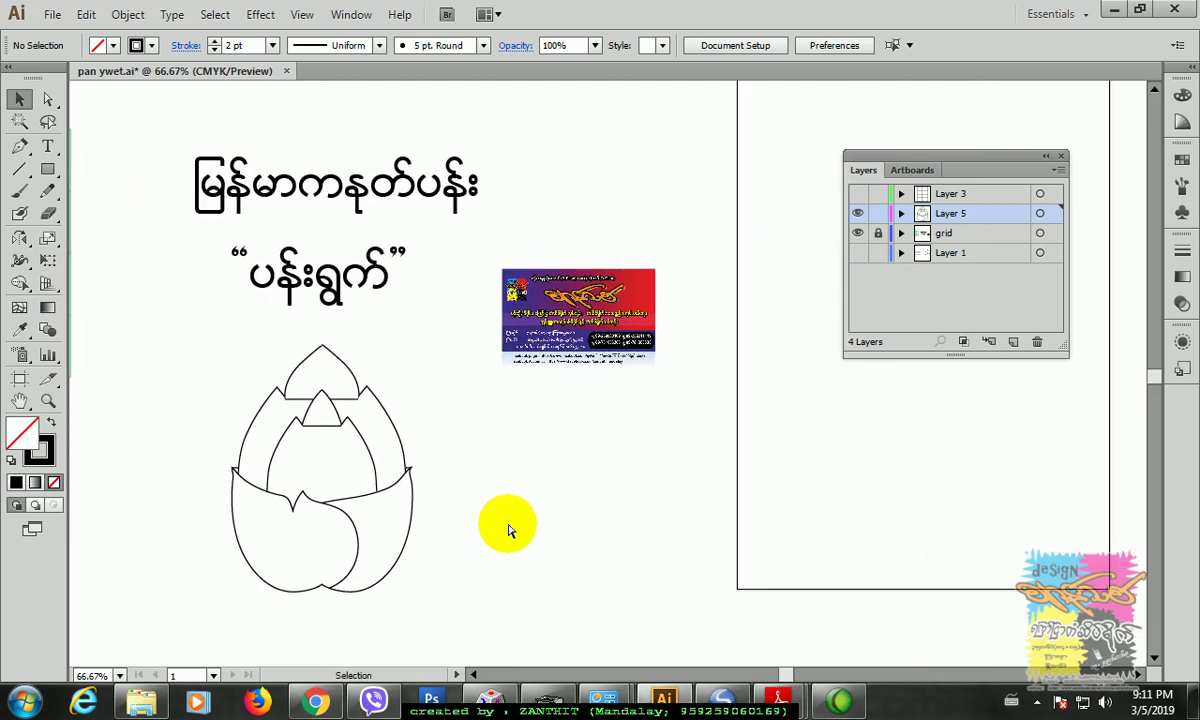
pyautogui.hotkey('ctrl', '+')
pyautogui.hotkey('ctrl', '+')
pyautogui.hotkey('ctrl', '+')
pyautogui.hotkey('ctrl', '+')
pyautogui.moveTo(597, 480); pyautogui.dragTo(608, 646)
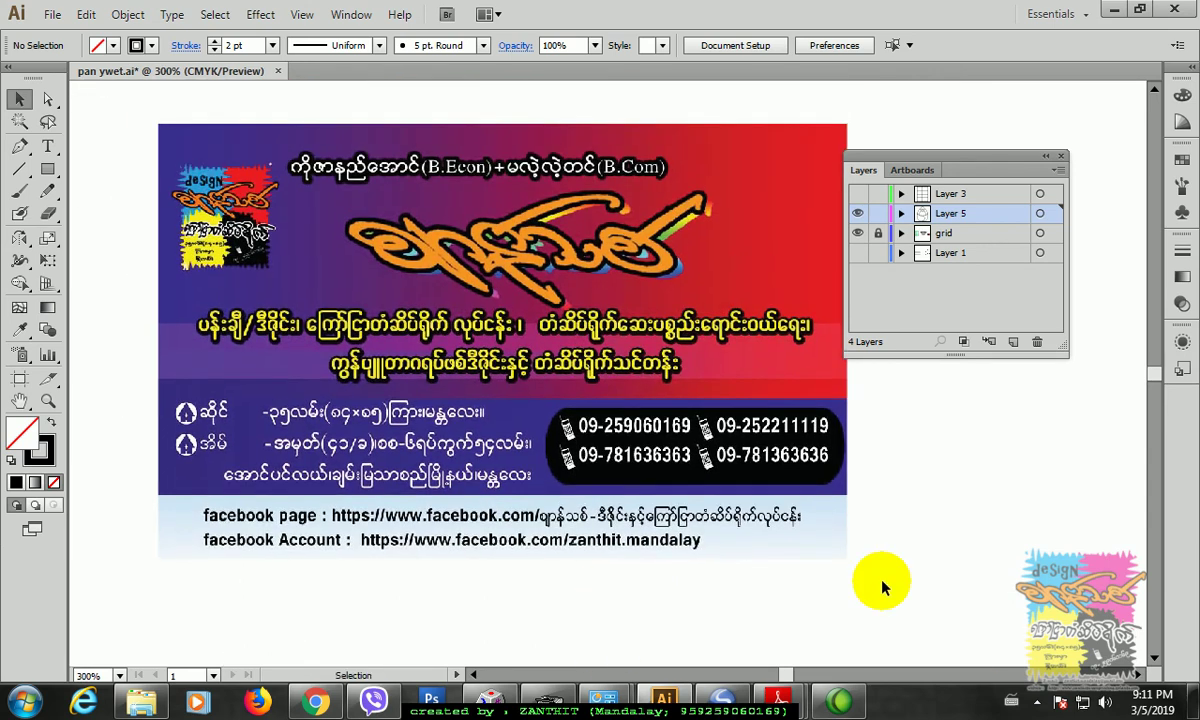